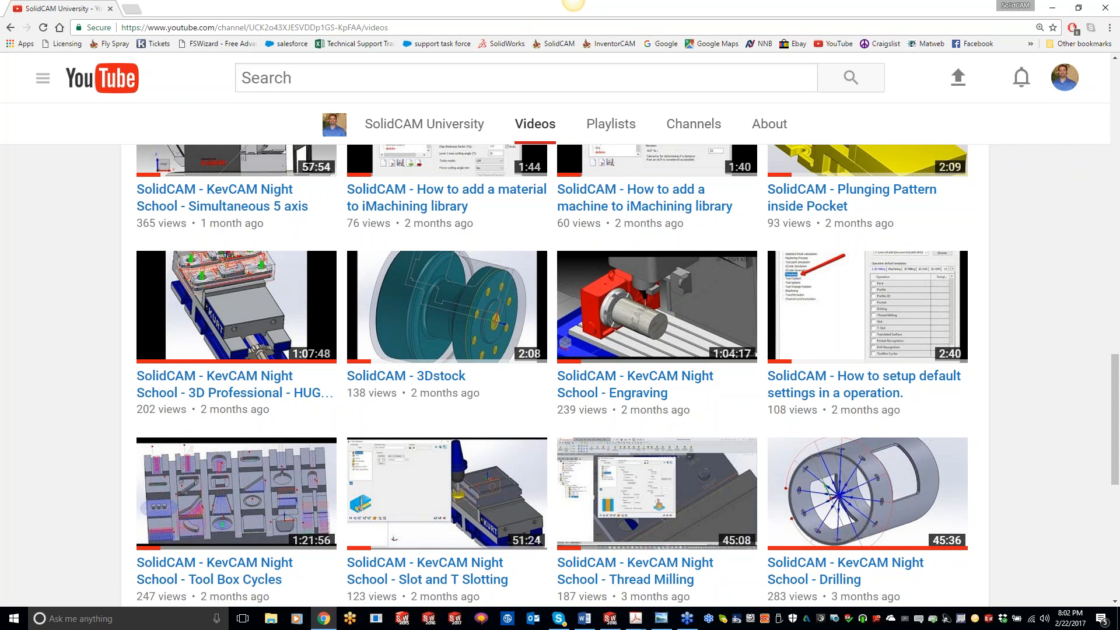
Switch away from the PDF and browser windows to SolidWorks with the SPIRAL CAM part.
{"action": "key", "text": "alt+Tab"}
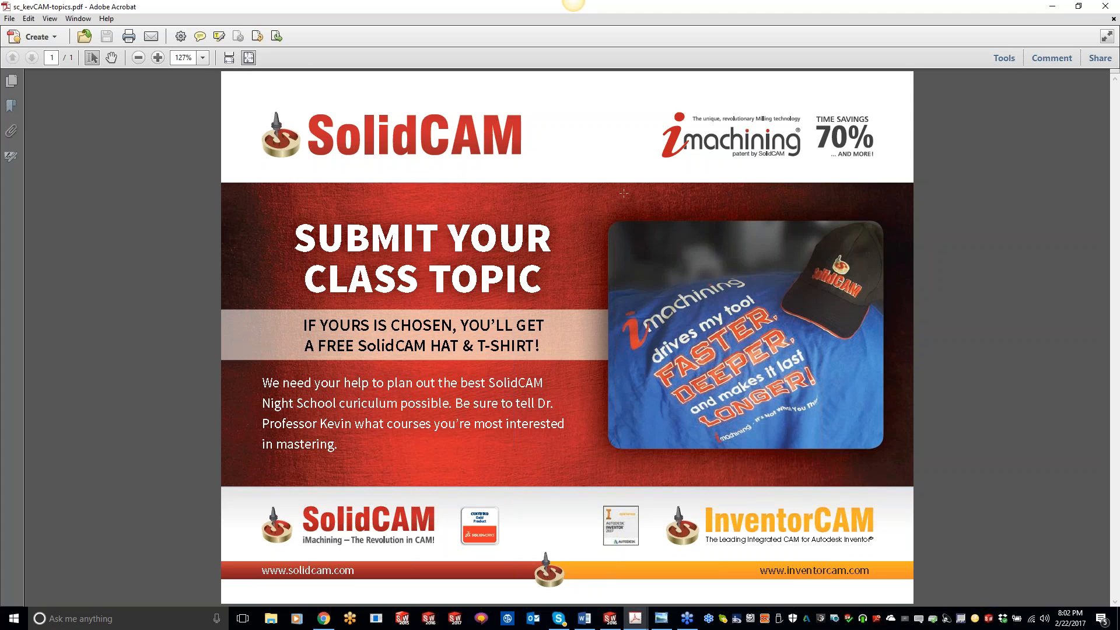
{"action": "left_click", "coordinate": [1053, 8]}
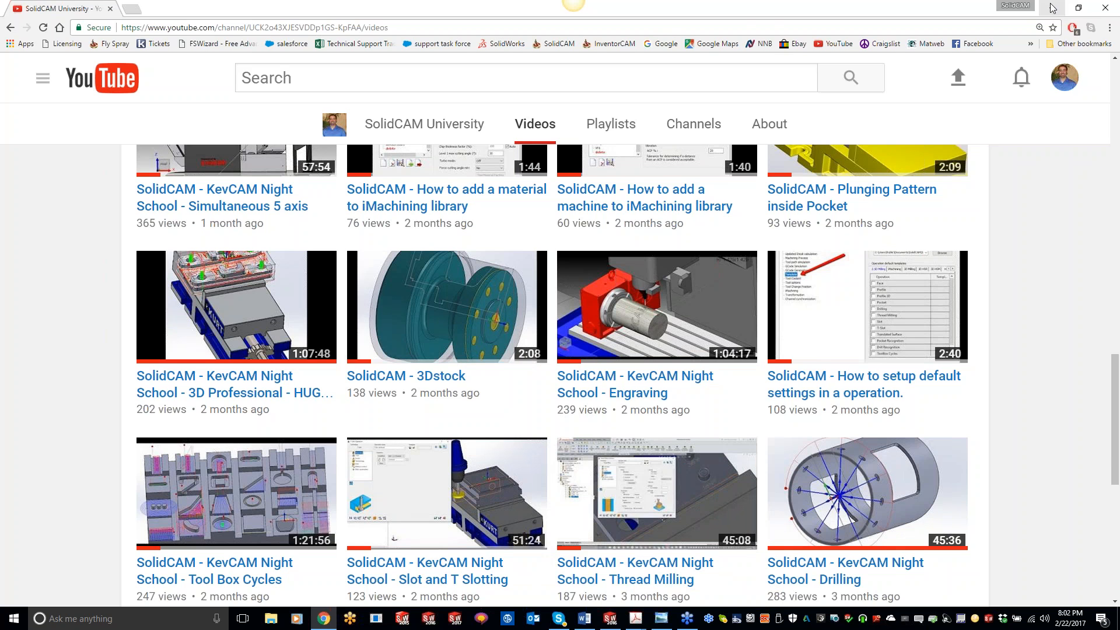
{"action": "left_click", "coordinate": [1052, 7]}
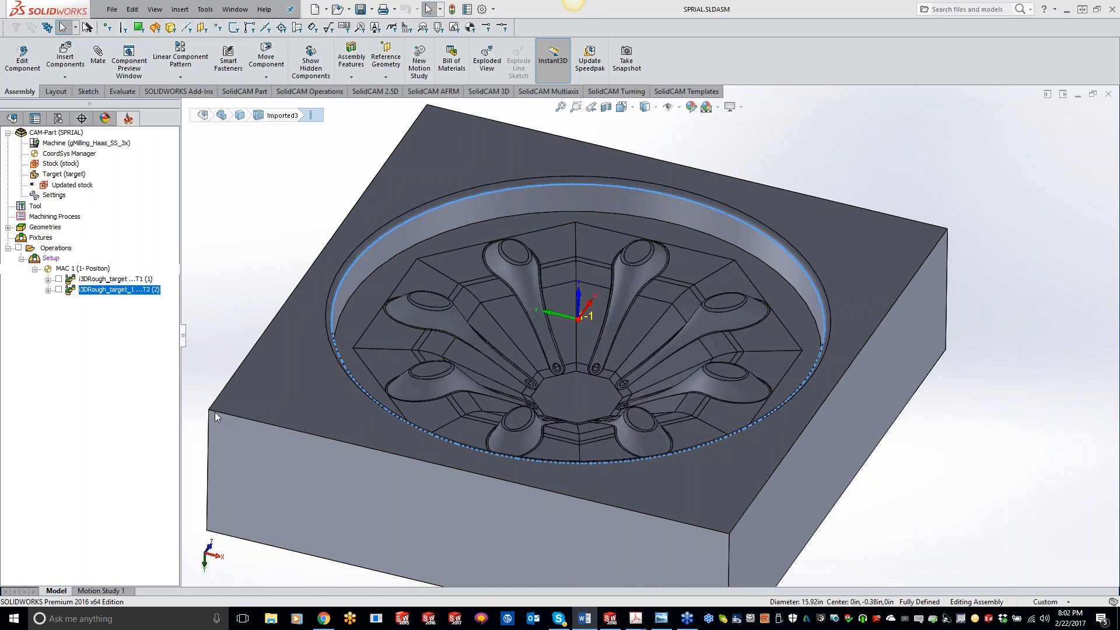
Add a new 3D HSM milling operation to the machining setup.
{"action": "left_click", "coordinate": [267, 421]}
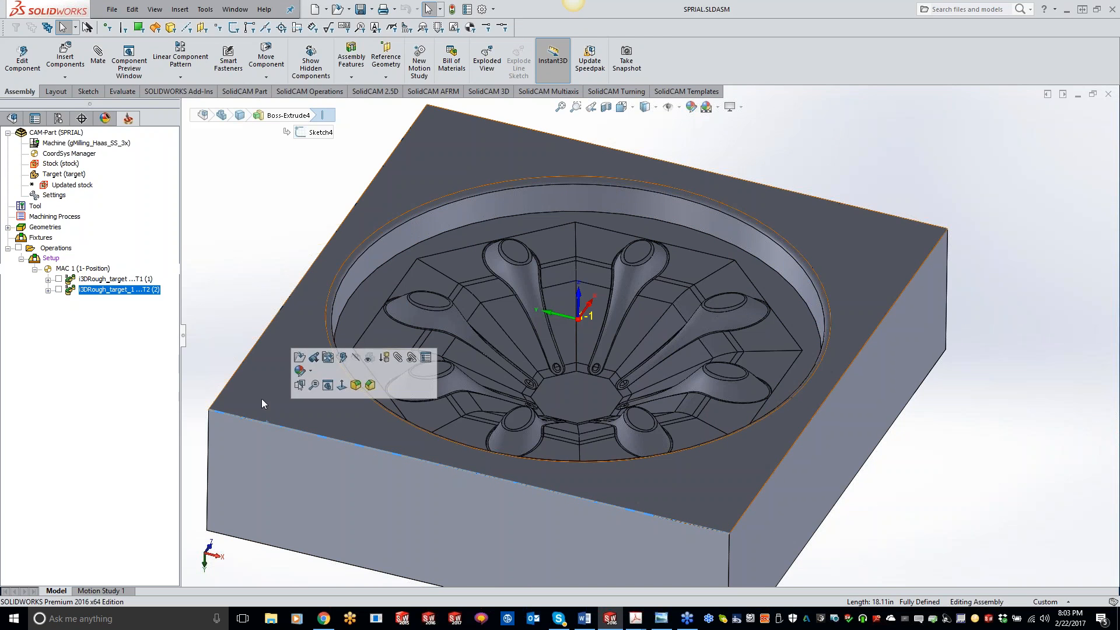
{"action": "left_click", "coordinate": [228, 384]}
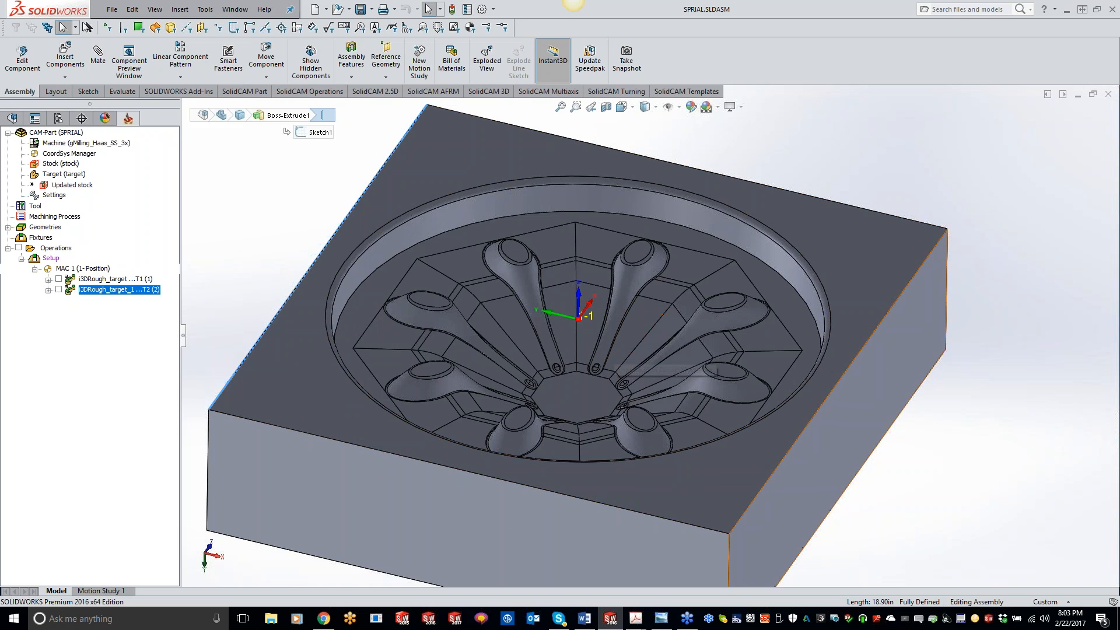
{"action": "scroll", "coordinate": [874, 389], "scroll_direction": "up", "scroll_amount": 2}
{"action": "middle_click_drag", "start_coordinate": [871, 390], "coordinate": [796, 327]}
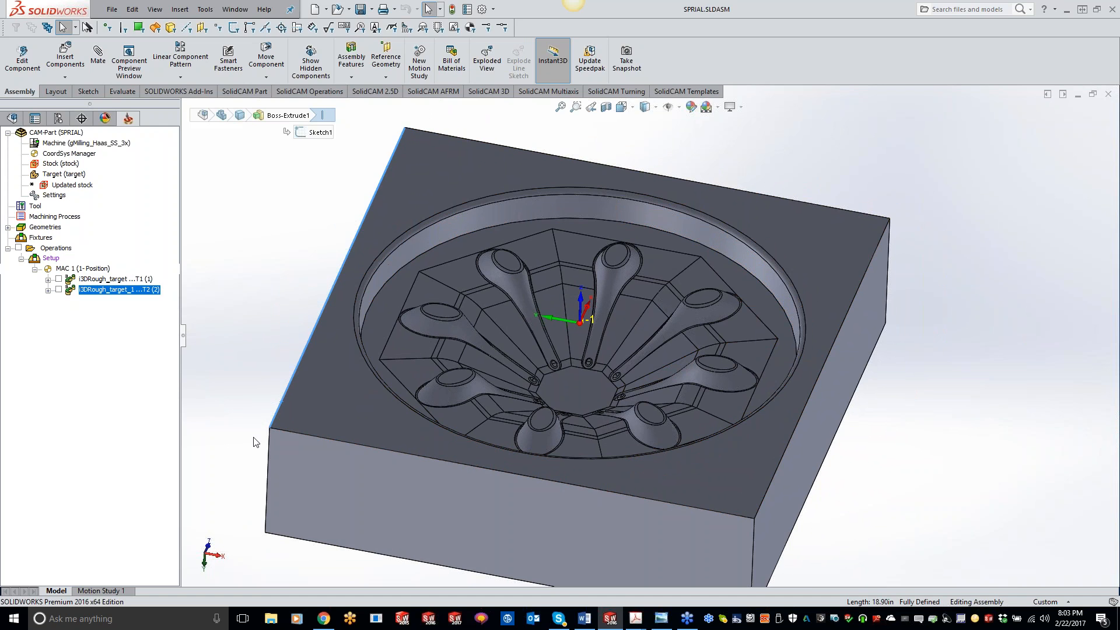
{"action": "right_click", "coordinate": [132, 292]}
{"action": "mouse_move", "coordinate": [277, 58]}
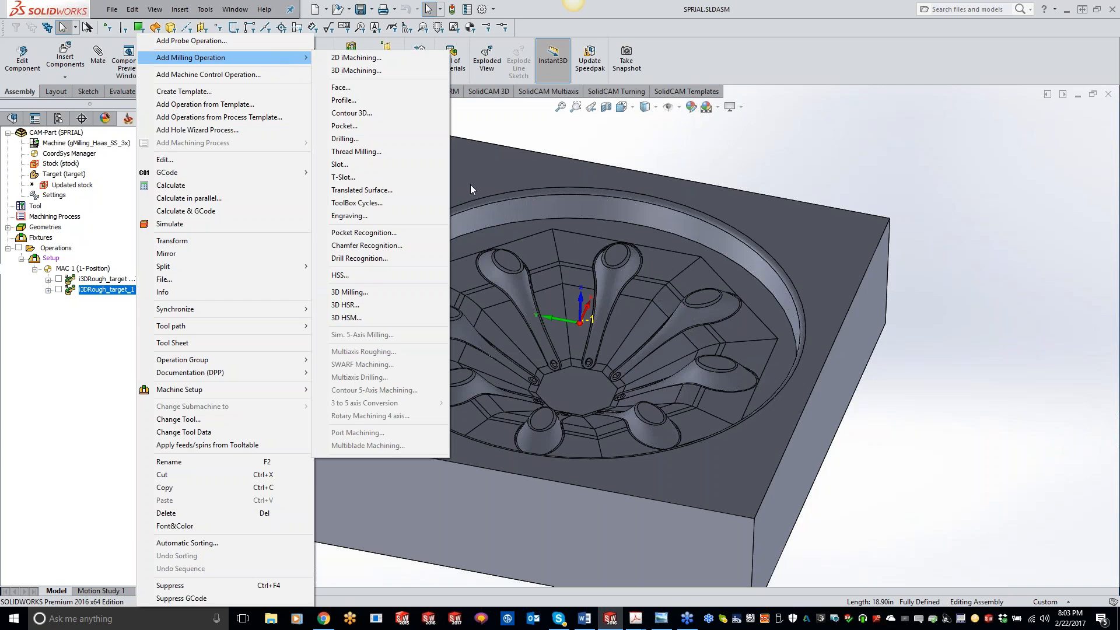
{"action": "left_click", "coordinate": [390, 318]}
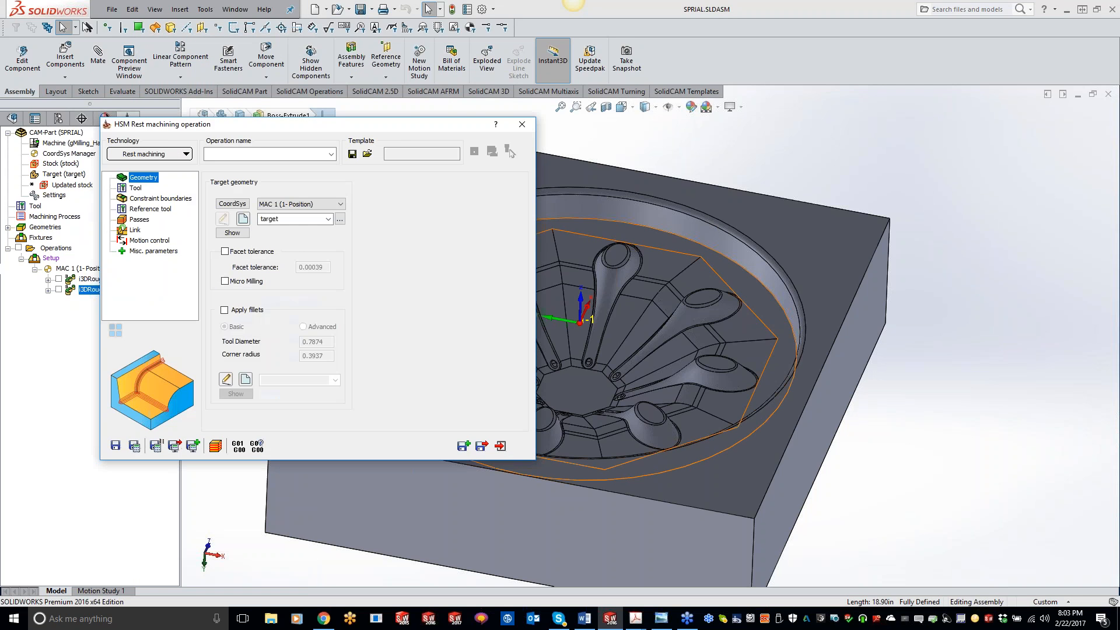
Set the operation's technology to Spiral machining.
{"action": "left_click", "coordinate": [150, 154]}
{"action": "left_click", "coordinate": [164, 238]}
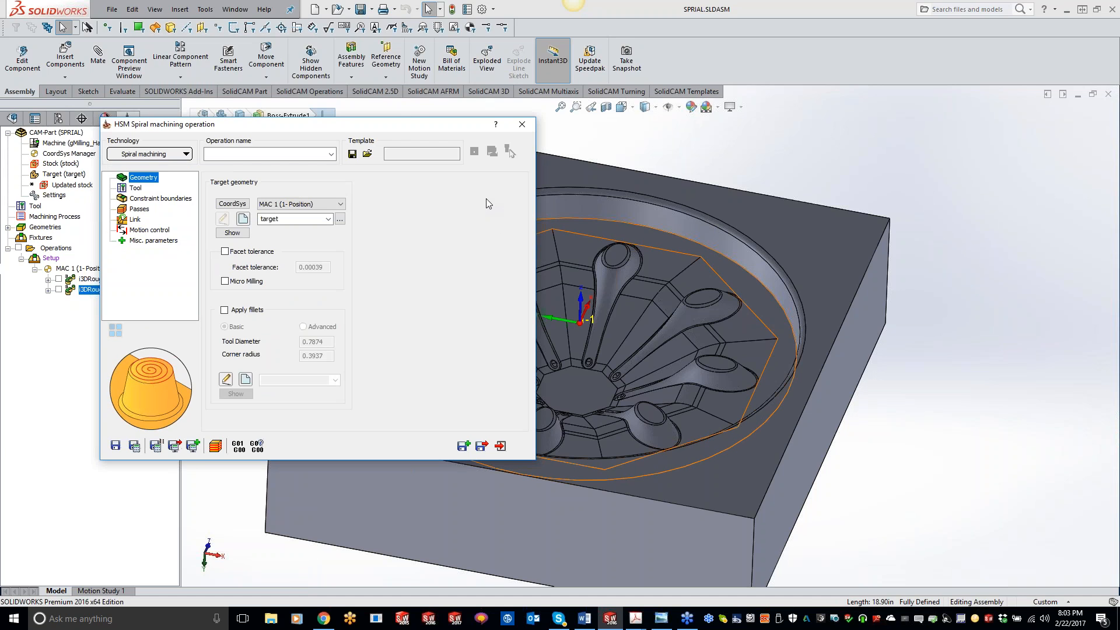
Open the help and browse the HSM Technology page listing roughing and finishing strategies.
{"action": "left_click", "coordinate": [495, 124]}
{"action": "left_click", "coordinate": [157, 156]}
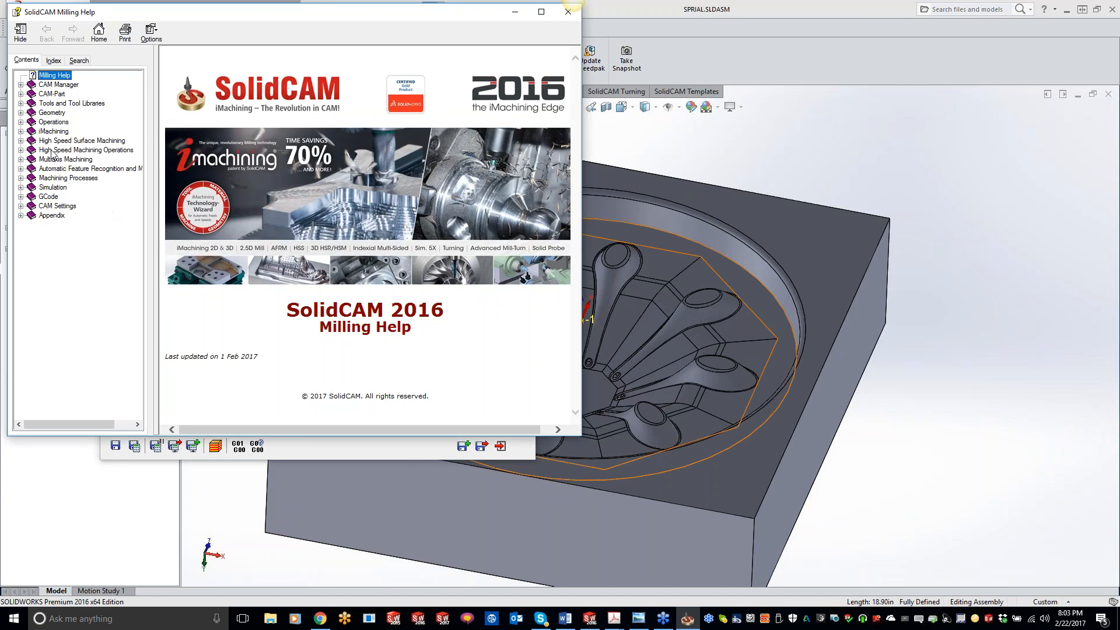
{"action": "left_click", "coordinate": [58, 153]}
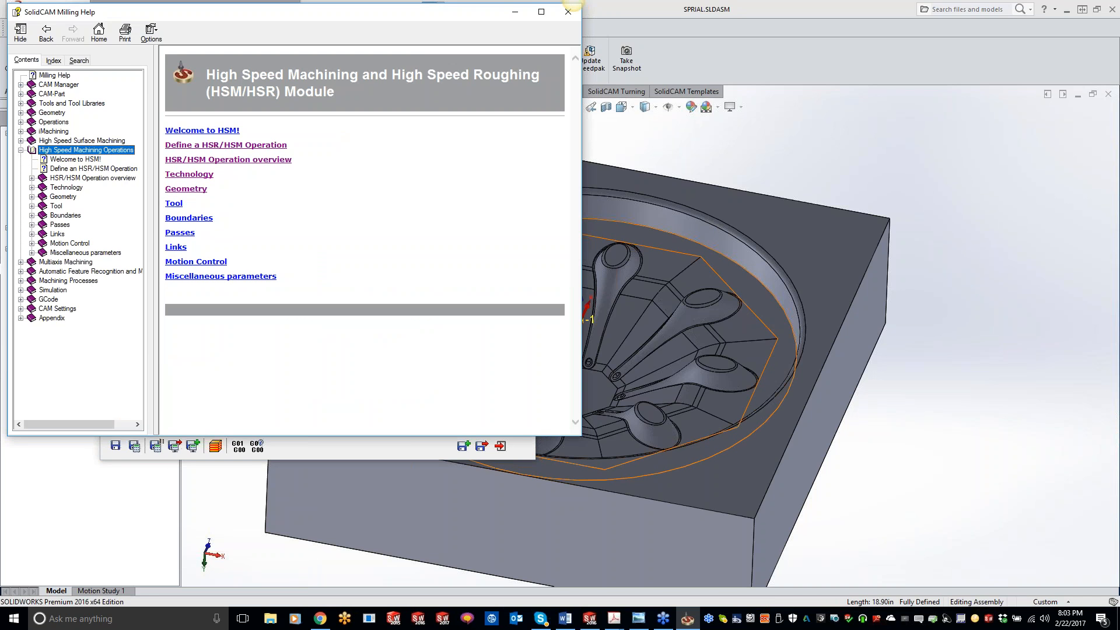
{"action": "left_click", "coordinate": [195, 175]}
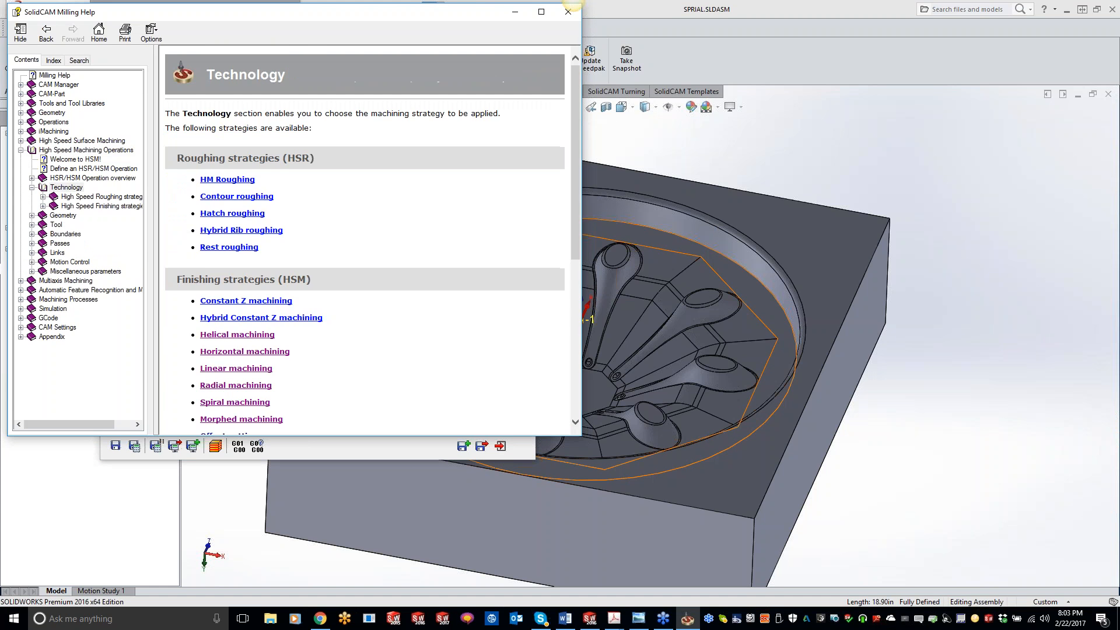
{"action": "scroll", "coordinate": [332, 276], "scroll_direction": "down", "scroll_amount": 5}
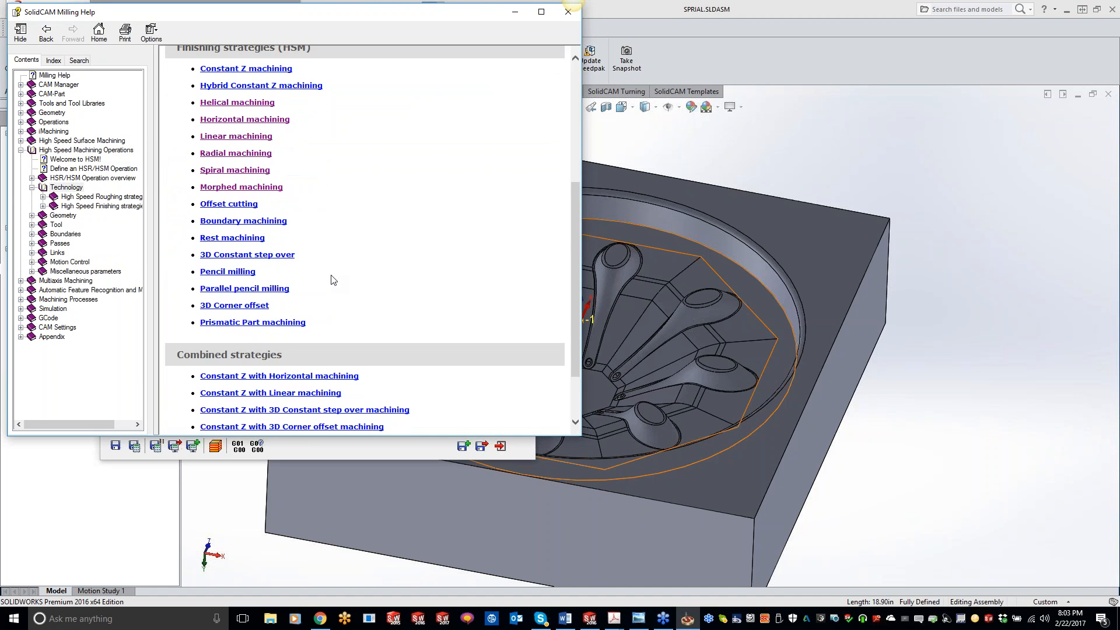
{"action": "scroll", "coordinate": [332, 280], "scroll_direction": "up", "scroll_amount": 3}
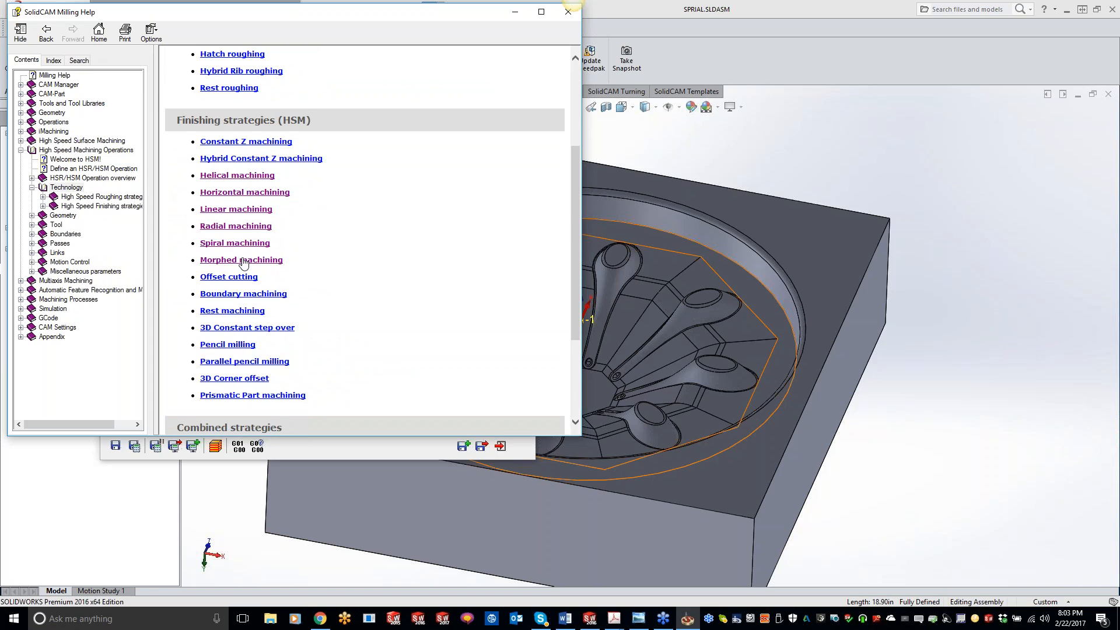
{"action": "scroll", "coordinate": [247, 267], "scroll_direction": "down", "scroll_amount": 2}
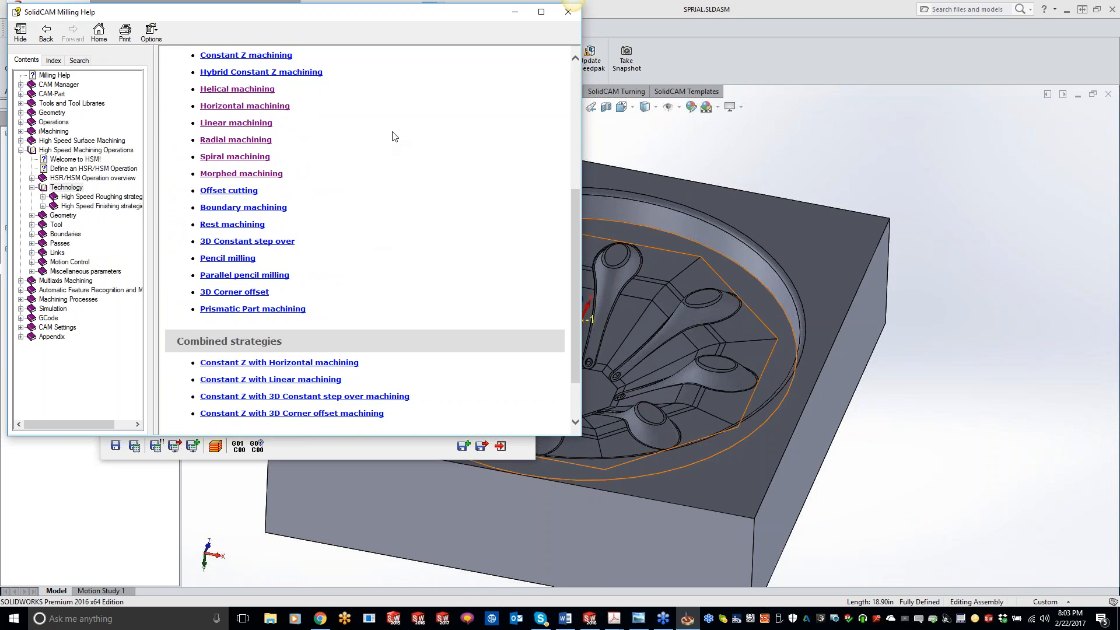
{"action": "left_click_drag", "start_coordinate": [395, 18], "coordinate": [431, 106]}
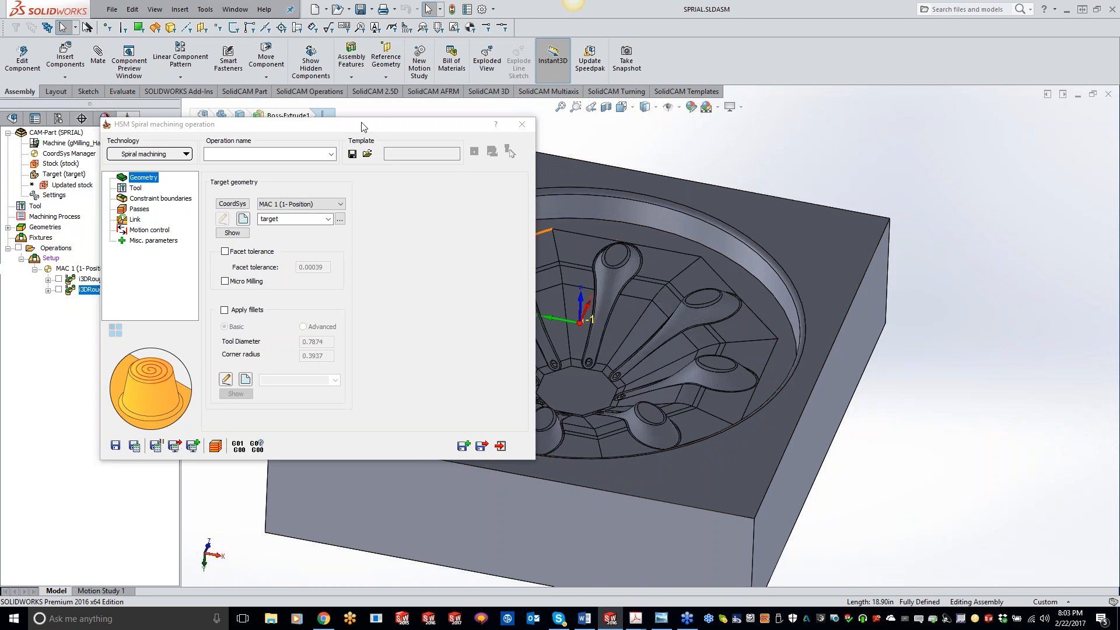
Select tool number 4, the 0.5 in ball nose mill, for the operation.
{"action": "left_click_drag", "start_coordinate": [366, 128], "coordinate": [466, 129]}
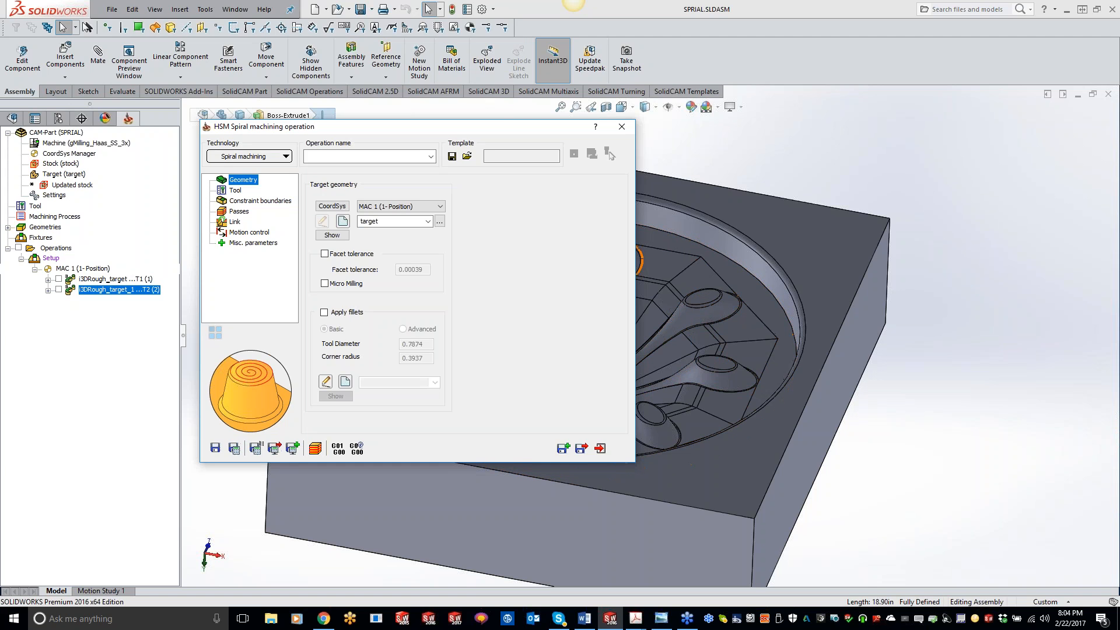
{"action": "left_click", "coordinate": [236, 191]}
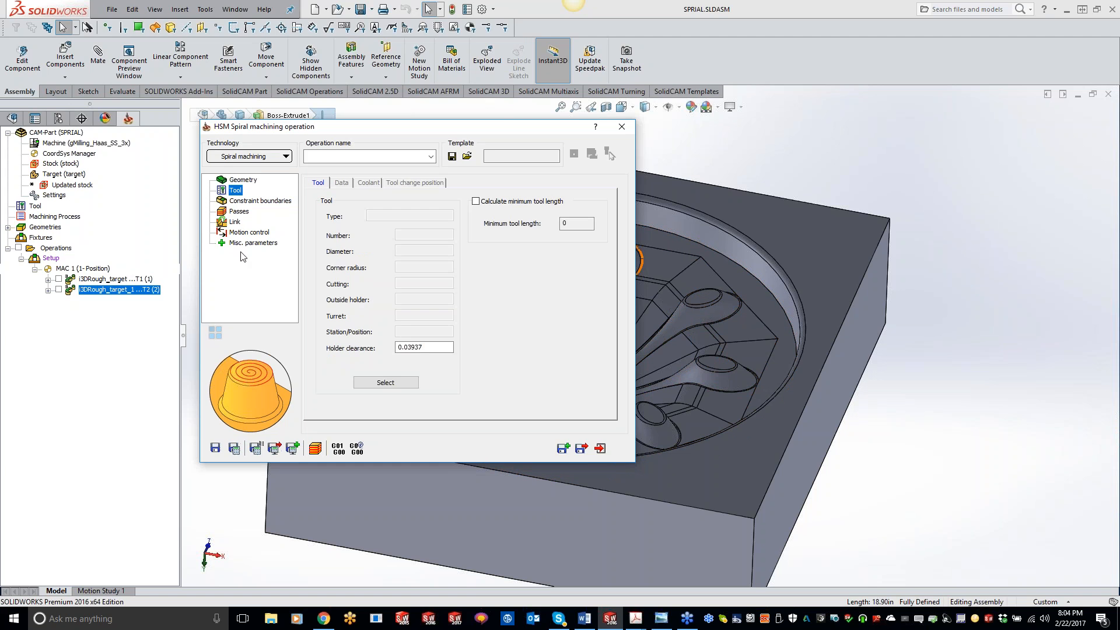
{"action": "left_click", "coordinate": [392, 380]}
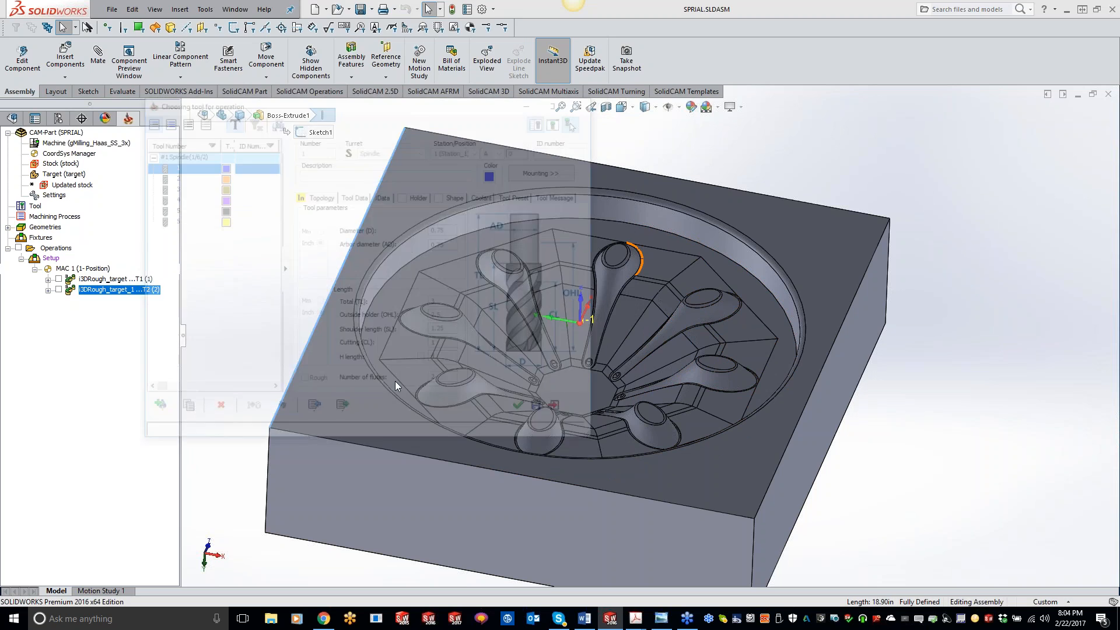
{"action": "left_click", "coordinate": [190, 203]}
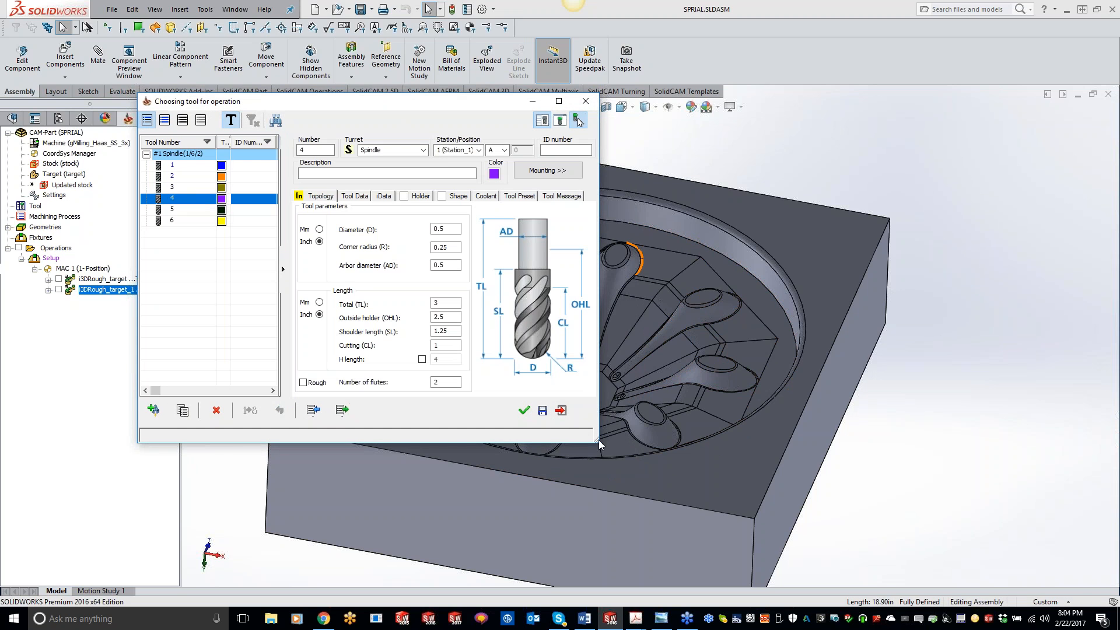
{"action": "left_click", "coordinate": [524, 411]}
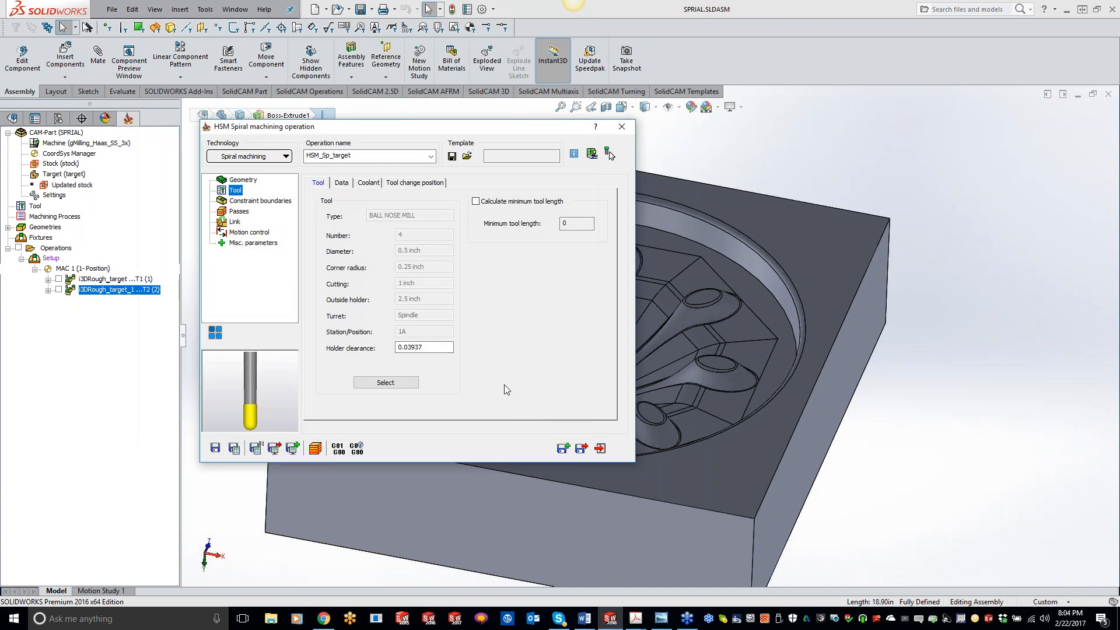
Create a user-defined constraint boundary by picking the pocket's circular edge.
{"action": "left_click", "coordinate": [272, 202]}
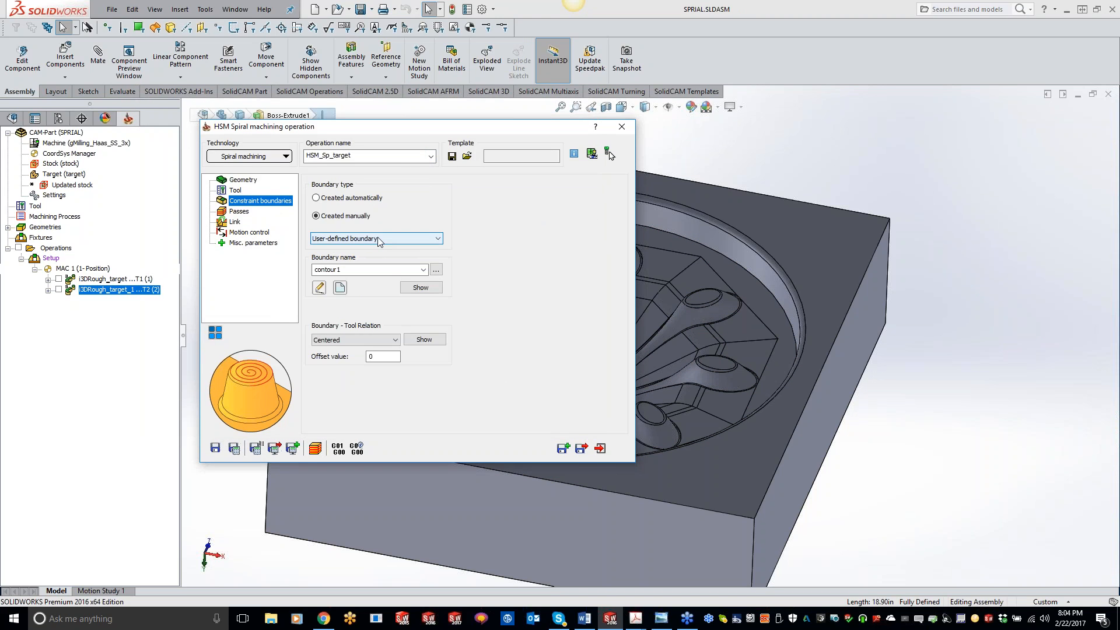
{"action": "left_click", "coordinate": [340, 288]}
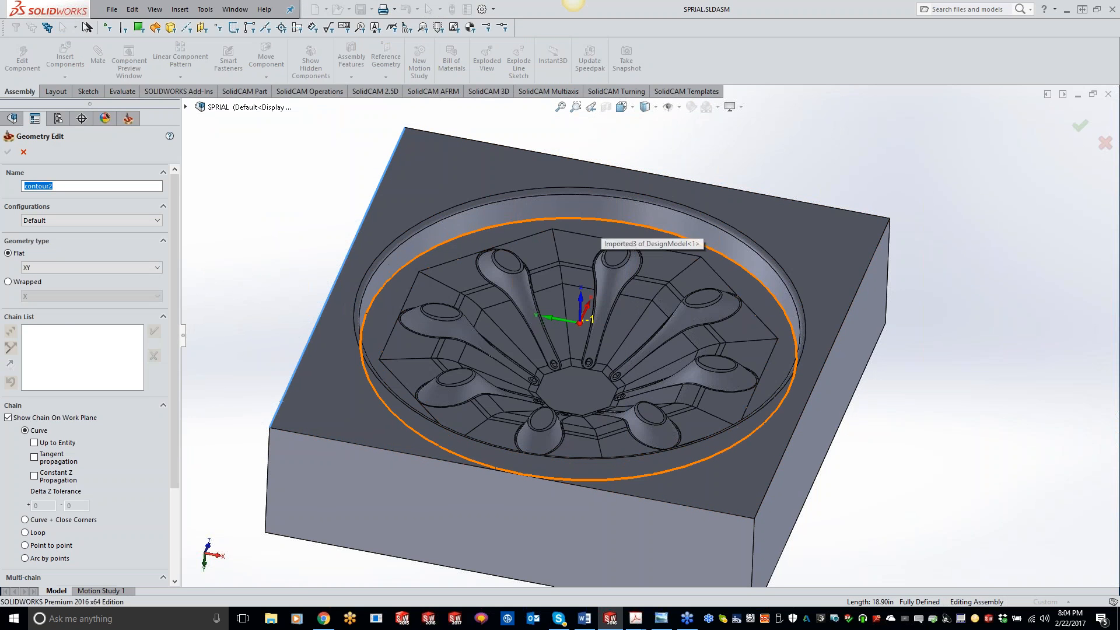
{"action": "left_click", "coordinate": [601, 225]}
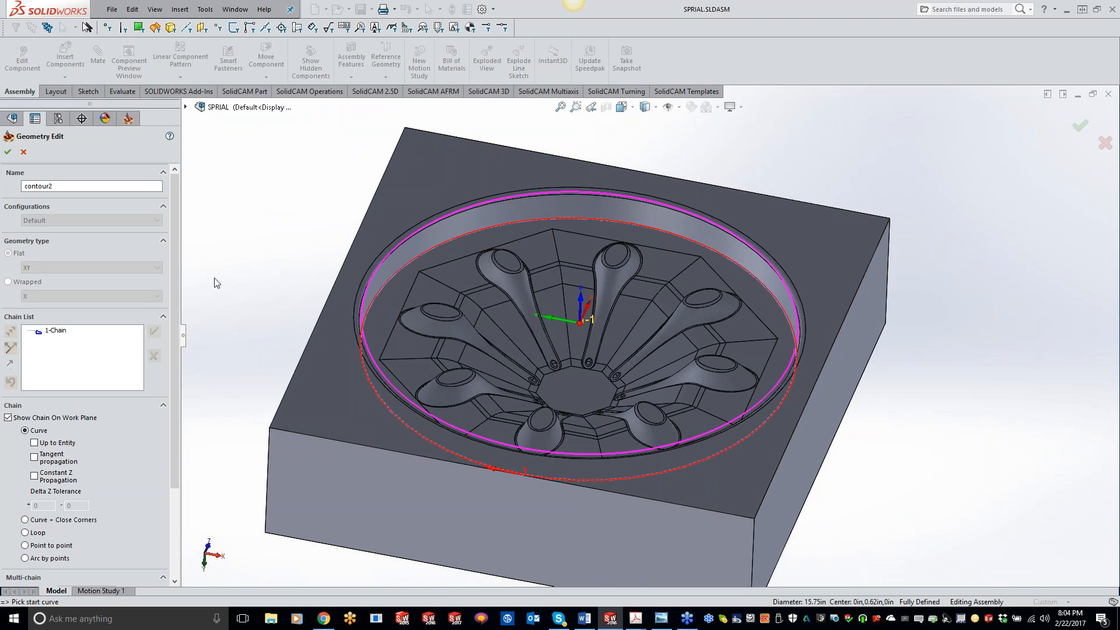
{"action": "left_click", "coordinate": [7, 152]}
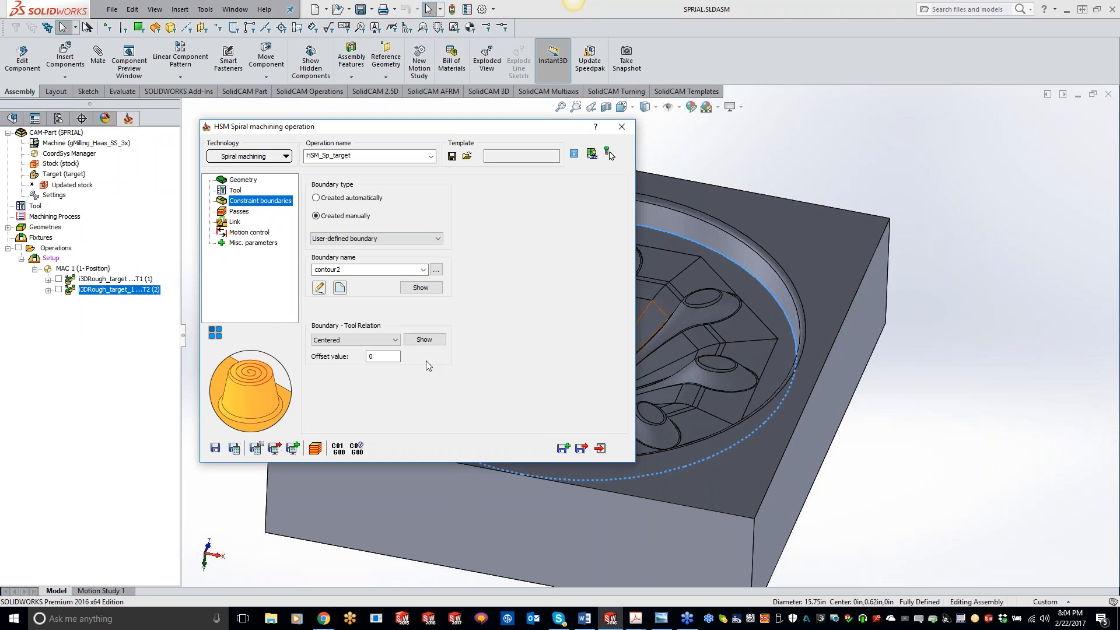
Review the Passes settings and save and calculate the spiral operation.
{"action": "left_click", "coordinate": [236, 212]}
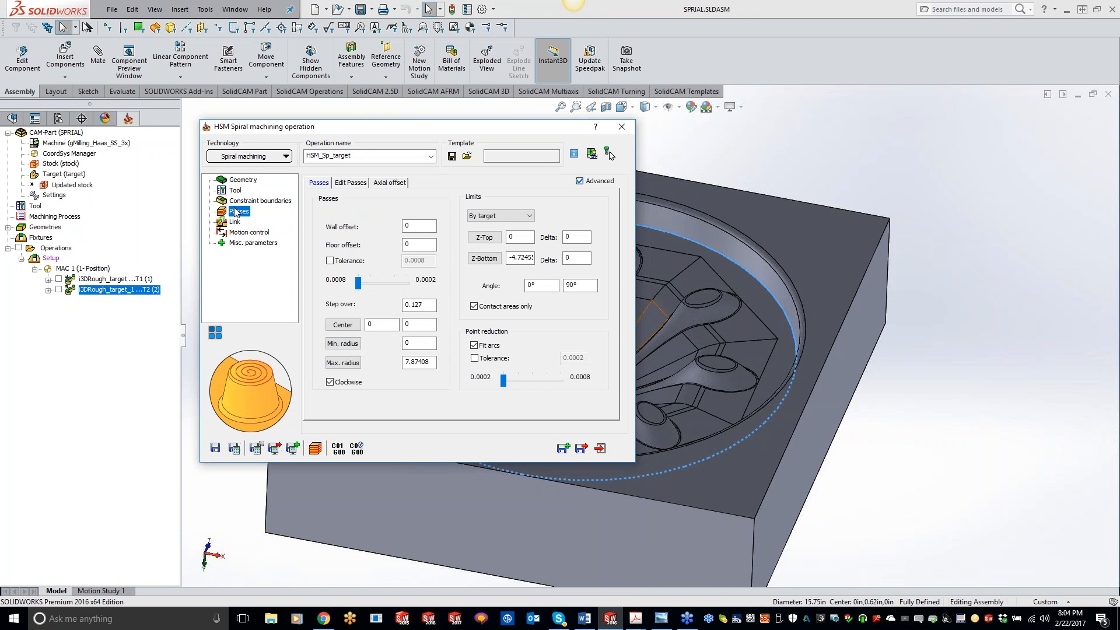
{"action": "left_click_drag", "start_coordinate": [495, 130], "coordinate": [382, 46]}
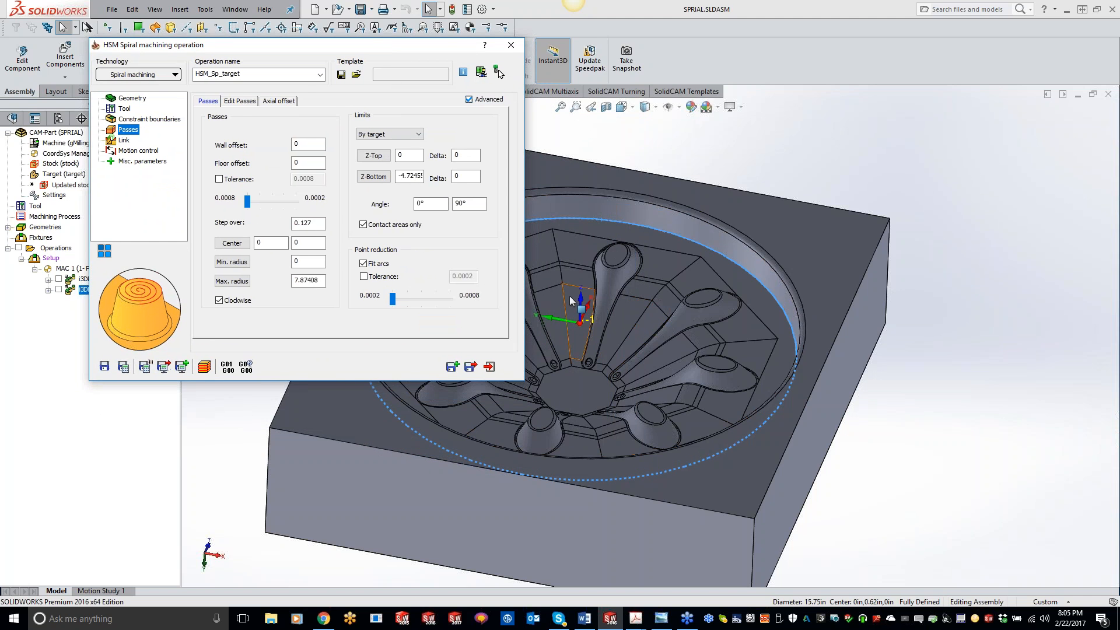
{"action": "scroll", "coordinate": [568, 300], "scroll_direction": "up", "scroll_amount": 2}
{"action": "left_click", "coordinate": [315, 224]}
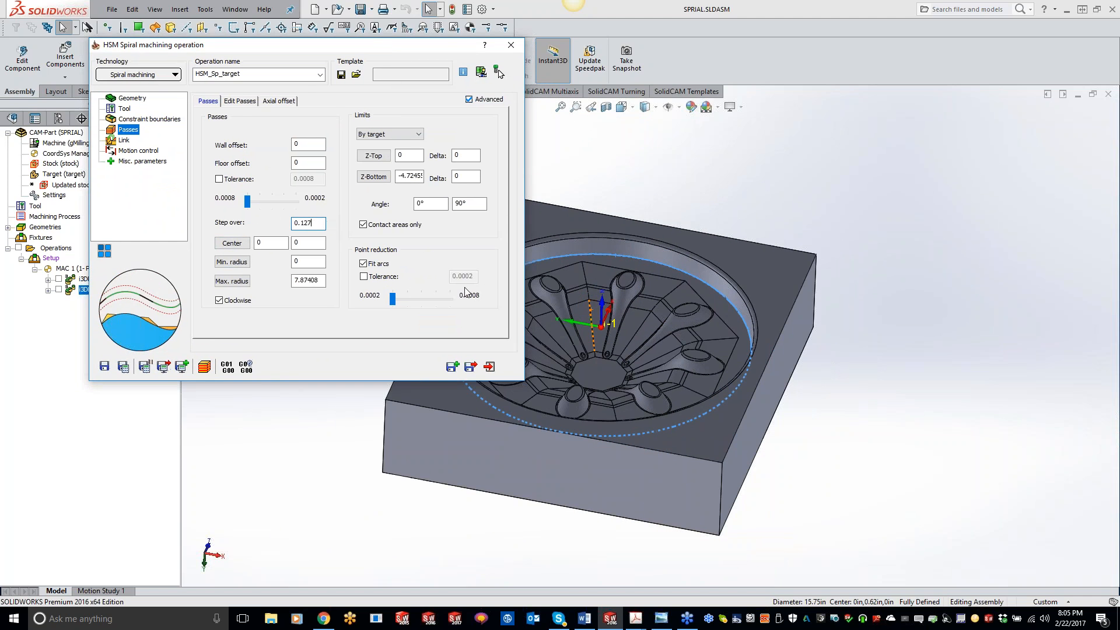
{"action": "scroll", "coordinate": [528, 240], "scroll_direction": "down", "scroll_amount": 2}
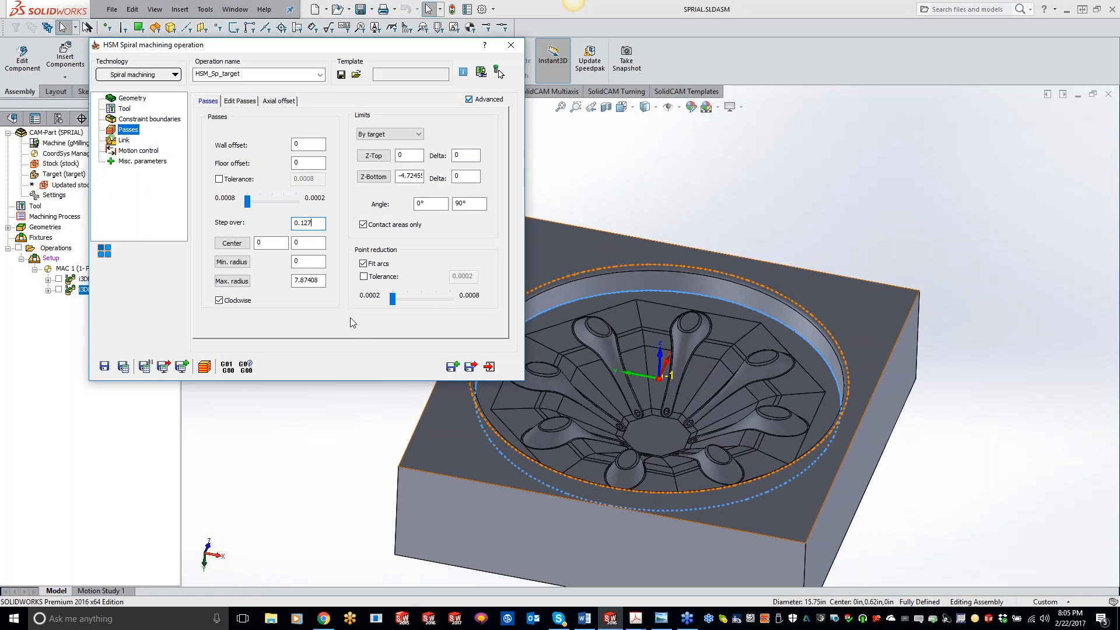
{"action": "left_click", "coordinate": [123, 366]}
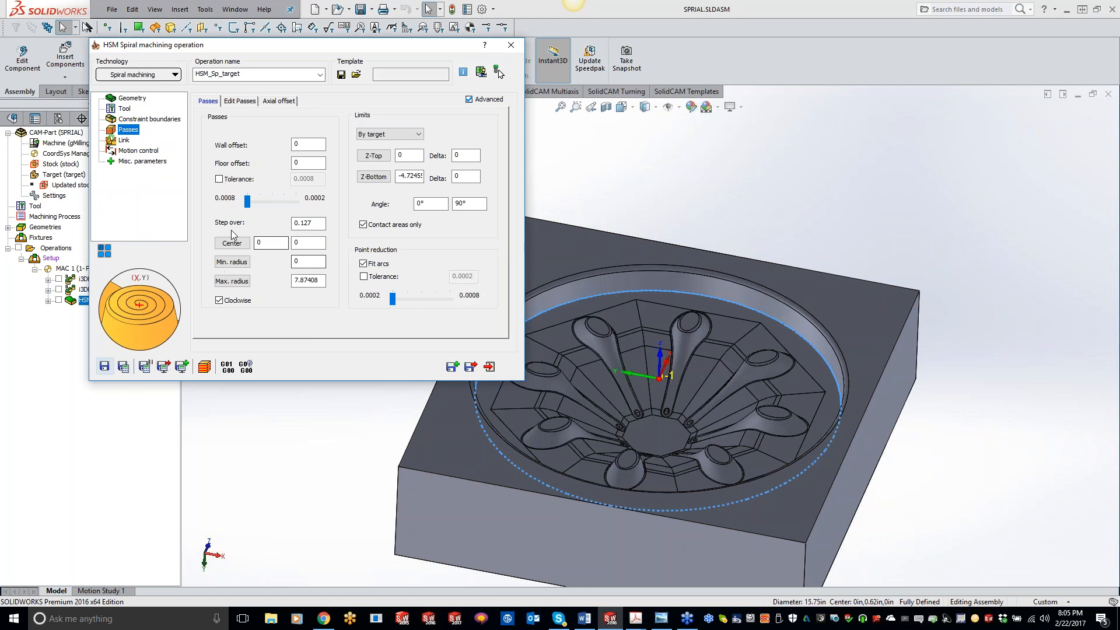
Display the spiral toolpath on the model and zoom in to inspect it.
{"action": "left_click", "coordinate": [58, 300]}
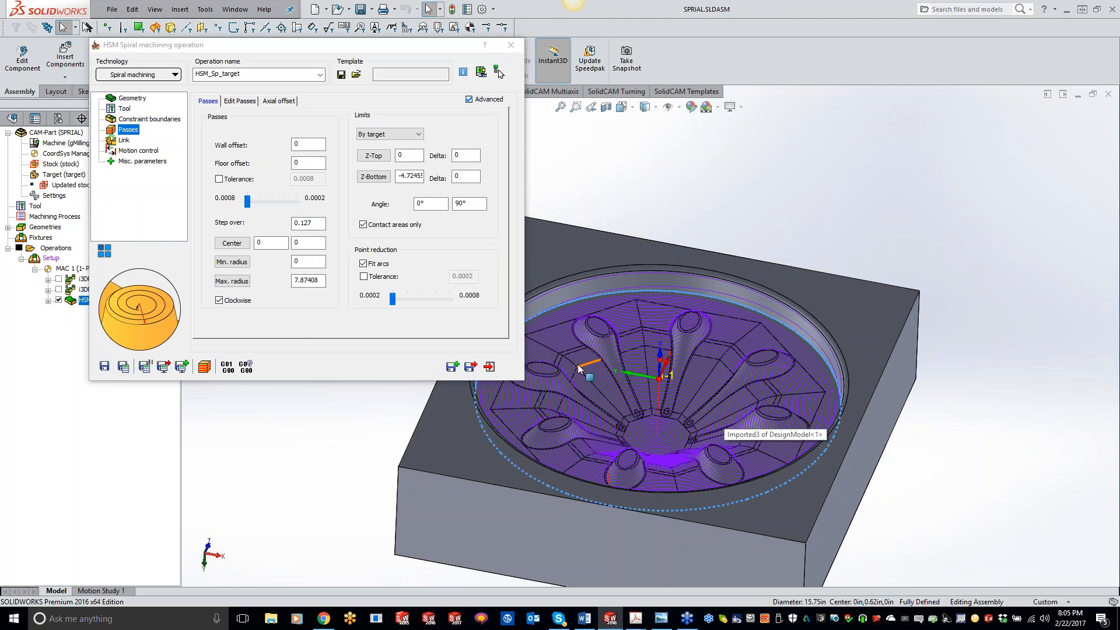
{"action": "scroll", "coordinate": [694, 379], "scroll_direction": "down", "scroll_amount": 2}
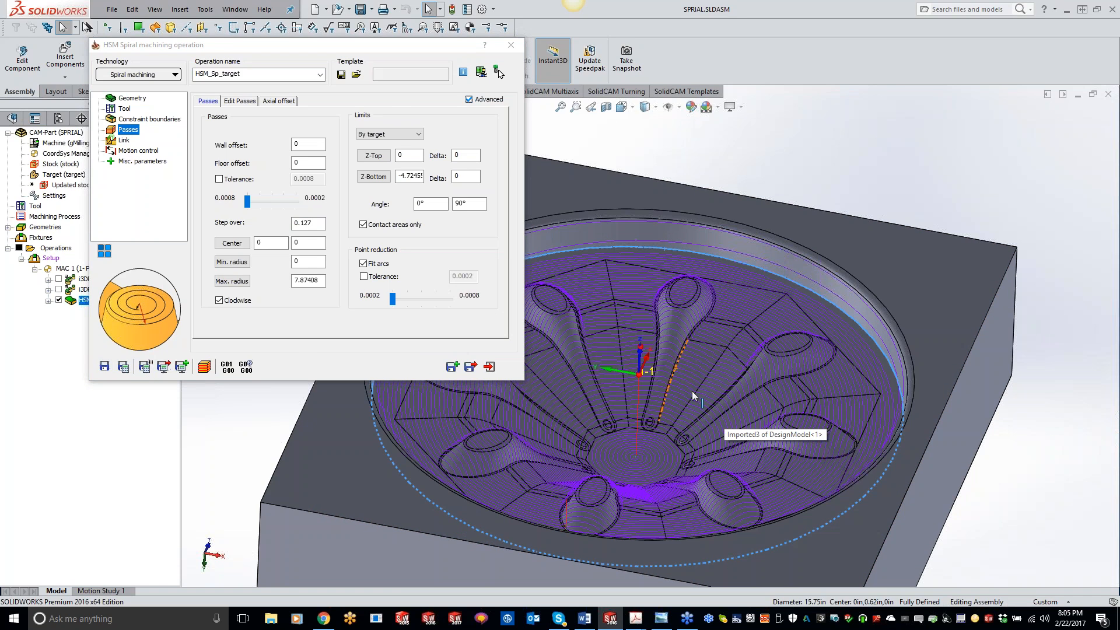
{"action": "scroll", "coordinate": [636, 403], "scroll_direction": "up", "scroll_amount": 2}
{"action": "scroll", "coordinate": [656, 386], "scroll_direction": "down", "scroll_amount": 2}
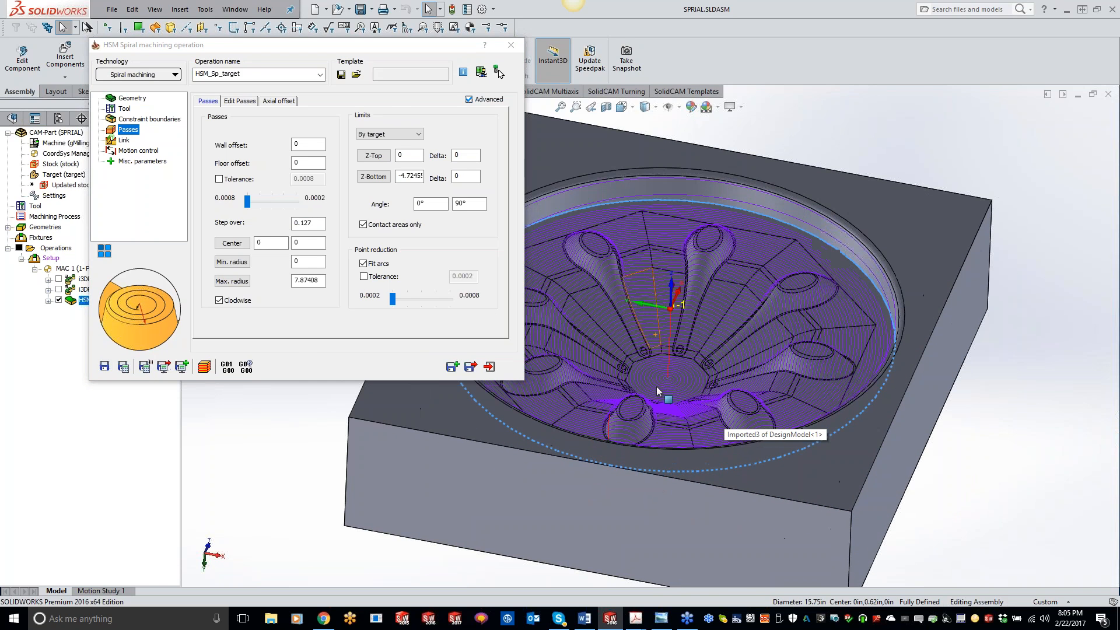
{"action": "scroll", "coordinate": [721, 422], "scroll_direction": "down", "scroll_amount": 2}
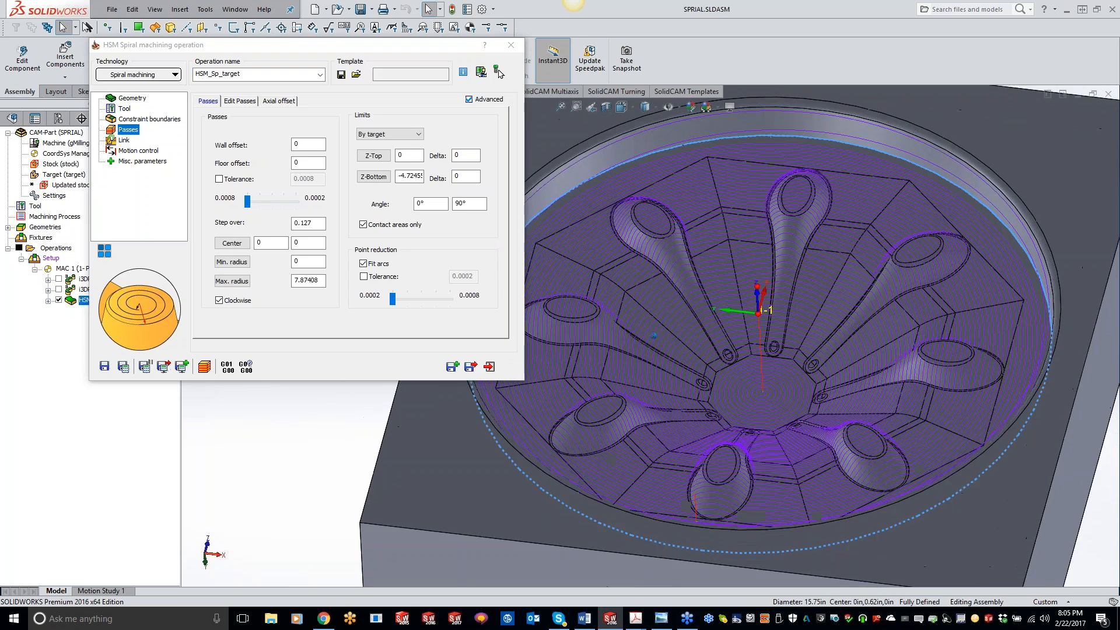
{"action": "middle_click_drag", "start_coordinate": [780, 458], "coordinate": [784, 471]}
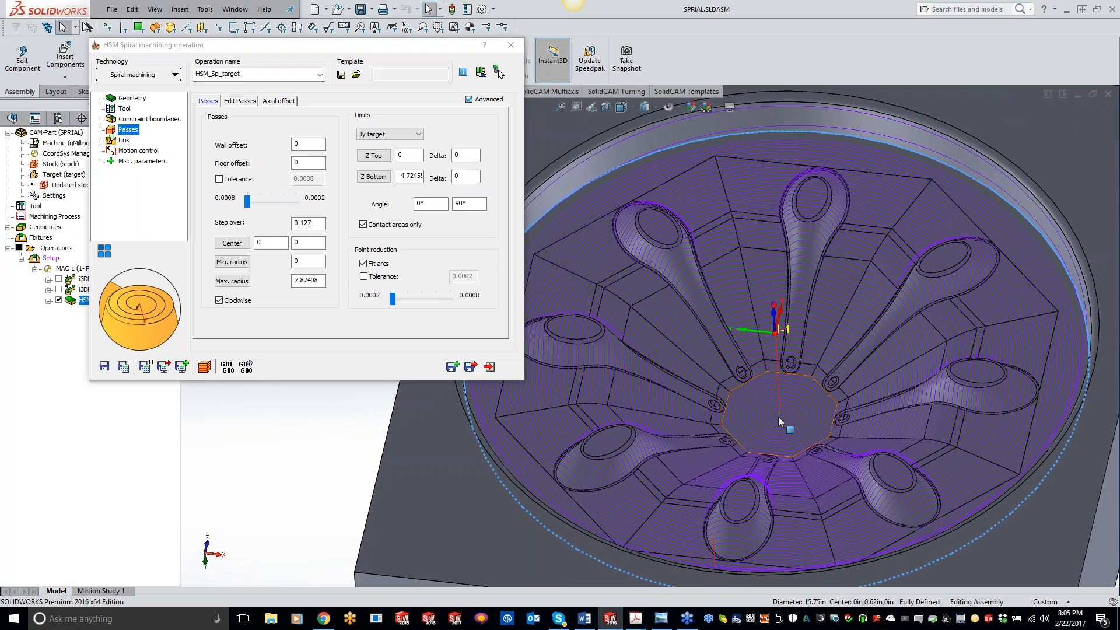
Set the Z-Top pass limit to -0.6162 by picking the top of a spoke boss, then save and calculate the operation.
{"action": "middle_click_drag", "start_coordinate": [778, 416], "coordinate": [778, 413]}
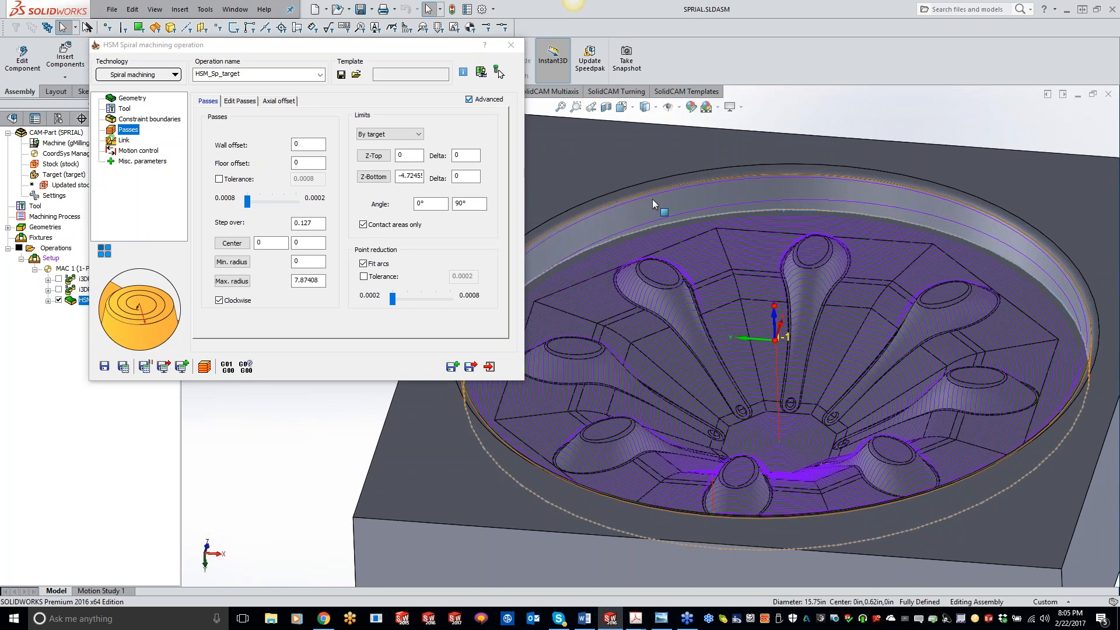
{"action": "left_click", "coordinate": [373, 157]}
{"action": "left_click", "coordinate": [665, 274]}
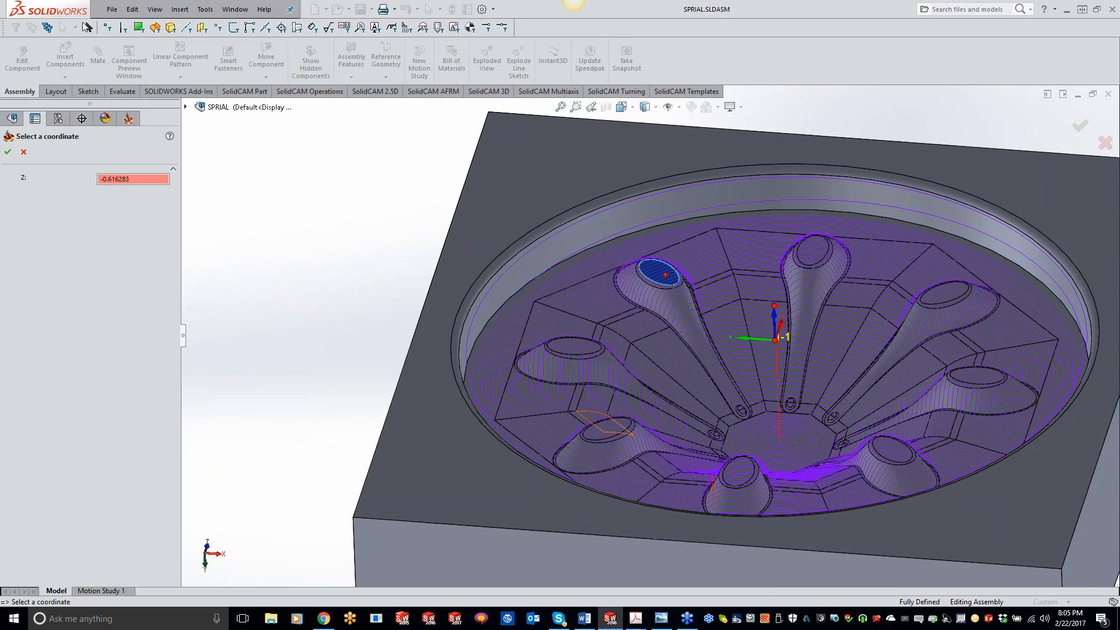
{"action": "left_click", "coordinate": [8, 152]}
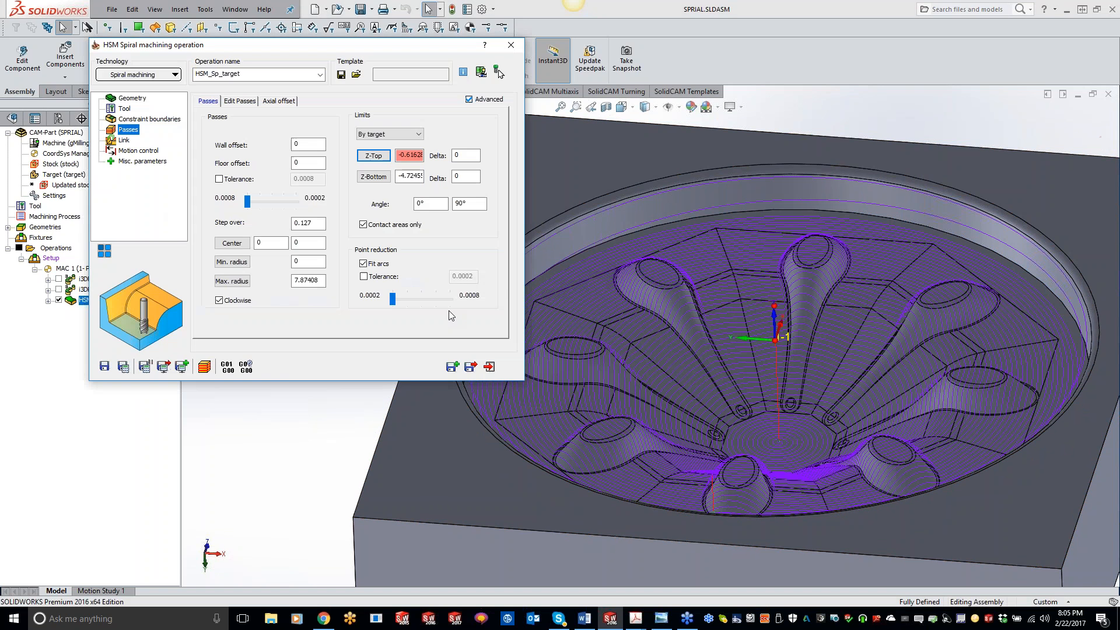
{"action": "left_click", "coordinate": [123, 366]}
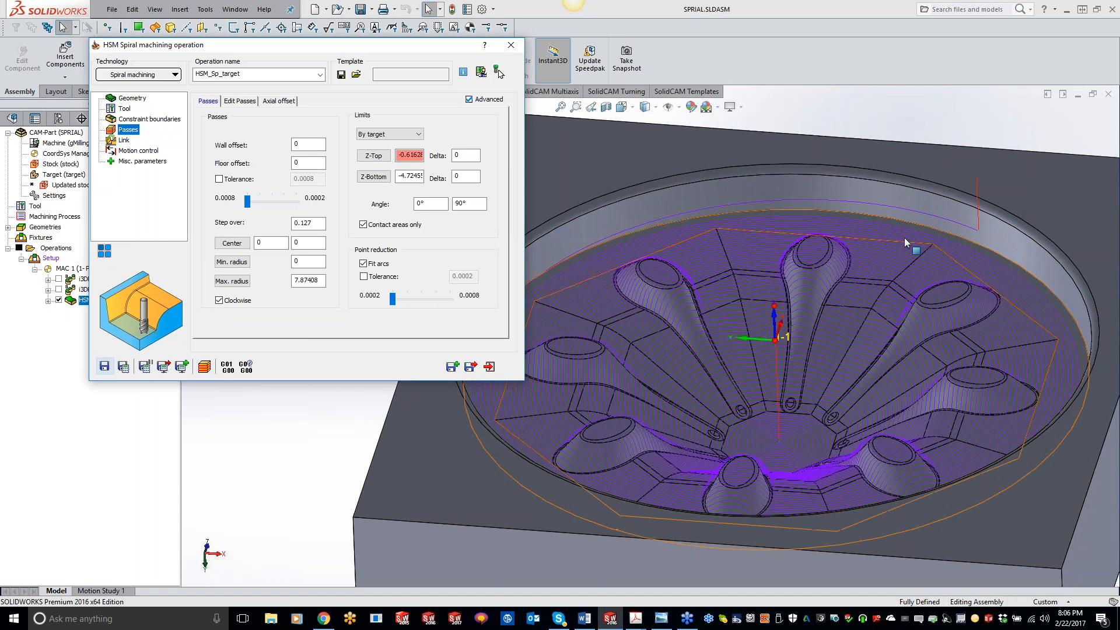
Inspect the recalculated toolpath and review the Link page's direction and pass-order options.
{"action": "middle_click_drag", "start_coordinate": [583, 344], "coordinate": [758, 444]}
{"action": "scroll", "coordinate": [752, 410], "scroll_direction": "down", "scroll_amount": 5}
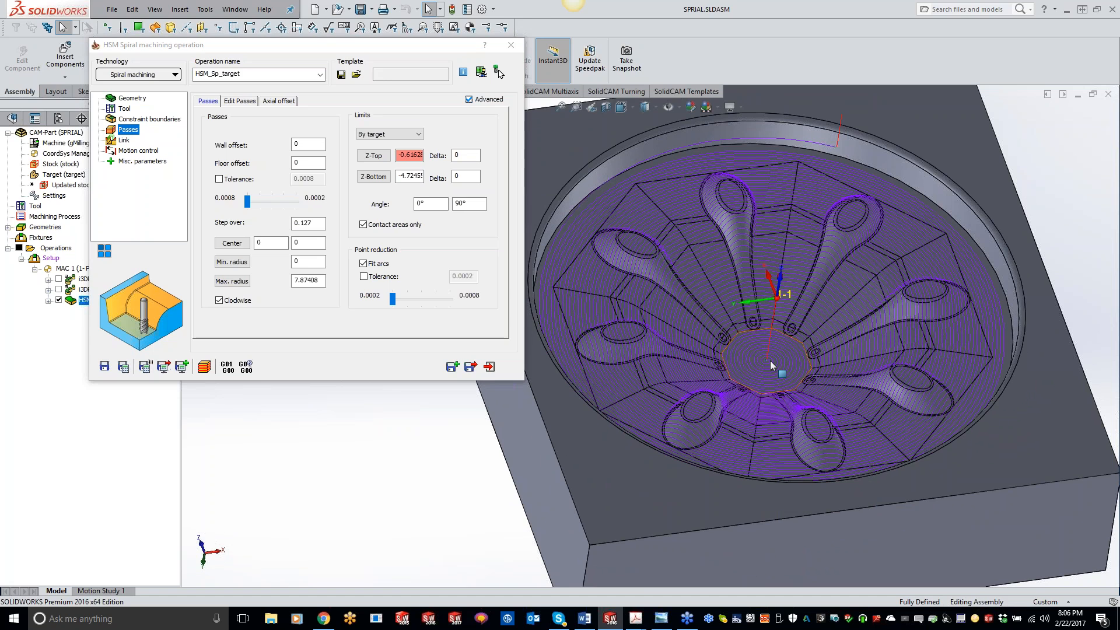
{"action": "left_click", "coordinate": [122, 141]}
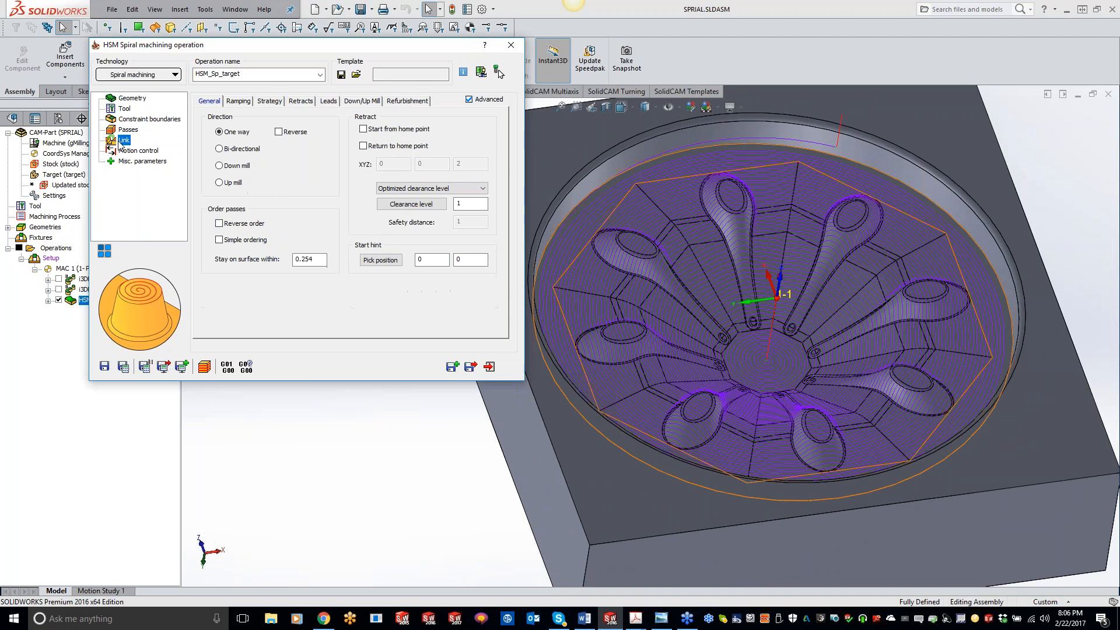
{"action": "left_click", "coordinate": [279, 132]}
{"action": "left_click", "coordinate": [220, 224]}
{"action": "left_click", "coordinate": [219, 223]}
{"action": "left_click", "coordinate": [278, 132]}
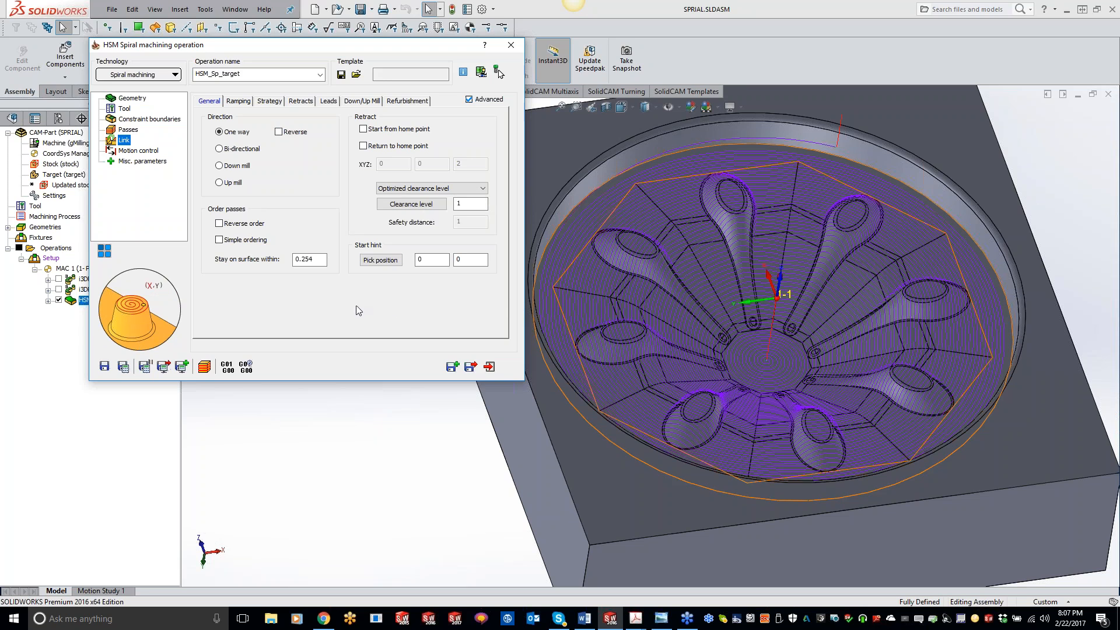
{"action": "left_click", "coordinate": [128, 132]}
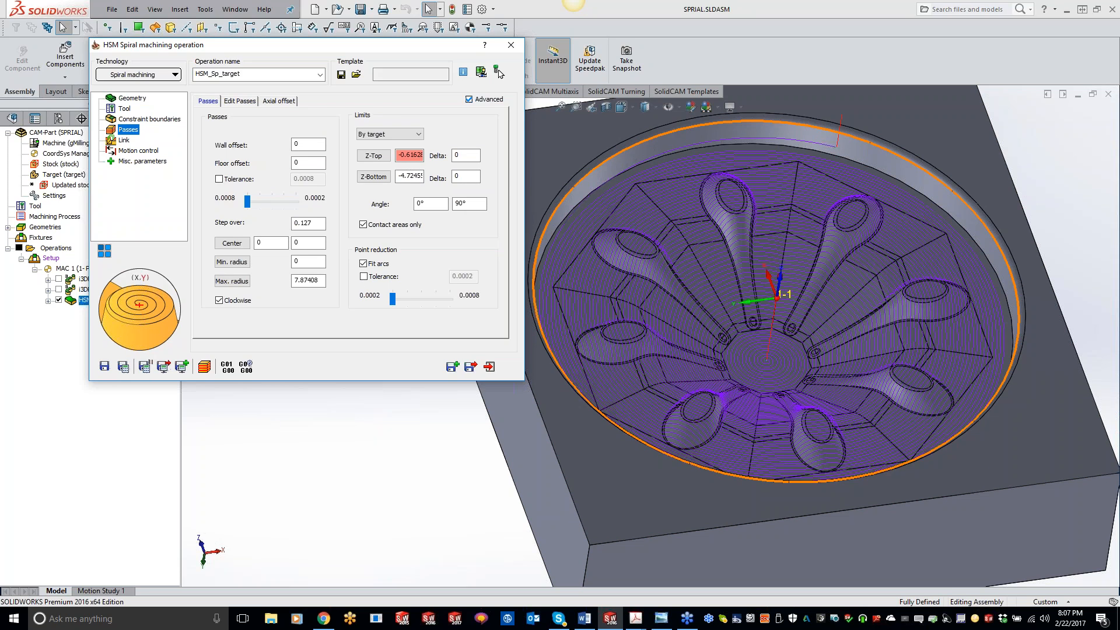
Run a SolidVerify simulation of the spiral operation.
{"action": "left_click", "coordinate": [204, 366]}
{"action": "left_click", "coordinate": [135, 395]}
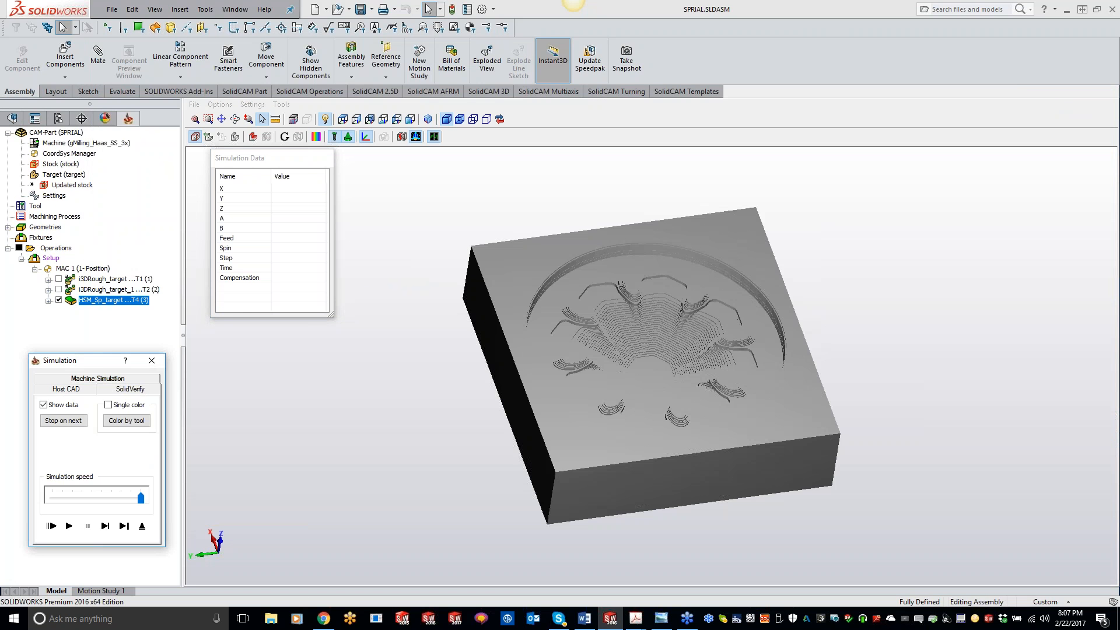
{"action": "scroll", "coordinate": [642, 374], "scroll_direction": "up", "scroll_amount": 3}
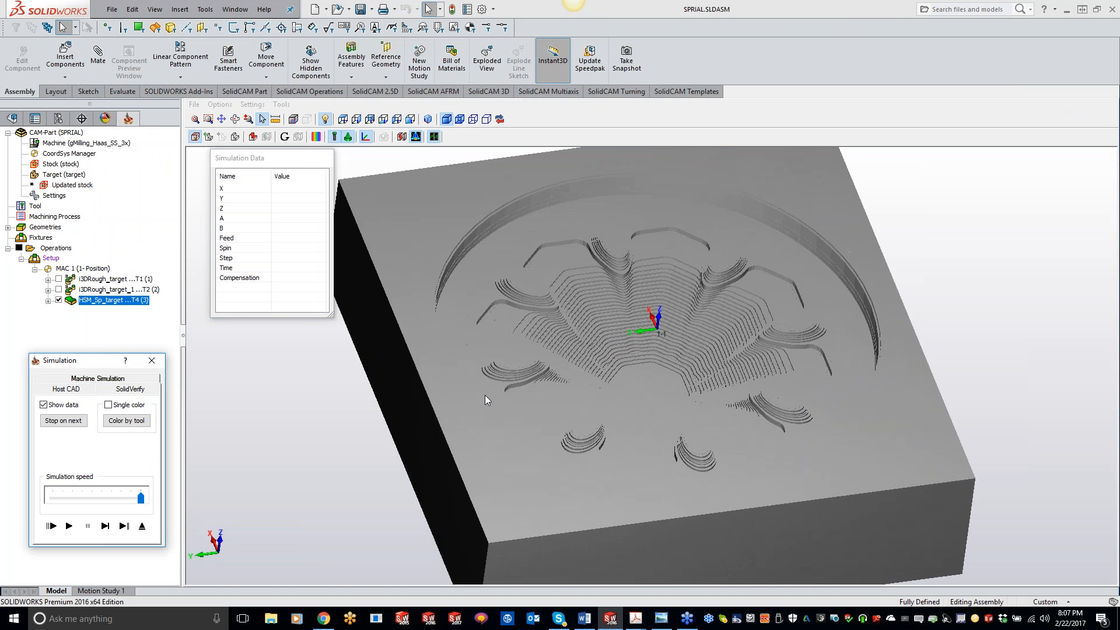
{"action": "left_click", "coordinate": [70, 526]}
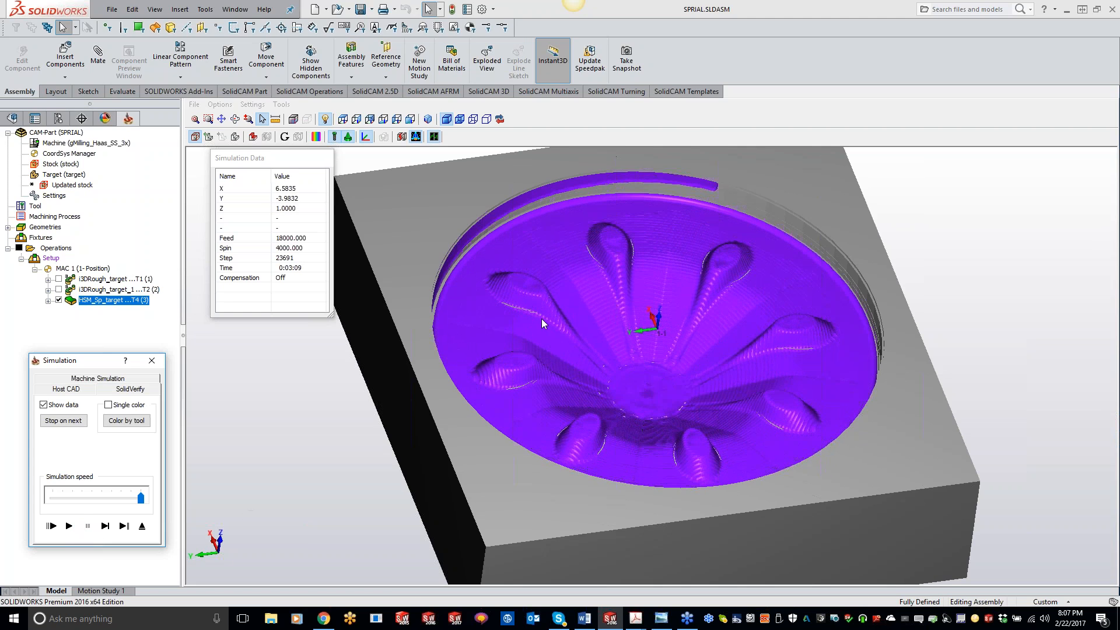
Review the simulation's Accuracy and General settings and exit the simulation.
{"action": "left_click", "coordinate": [252, 105]}
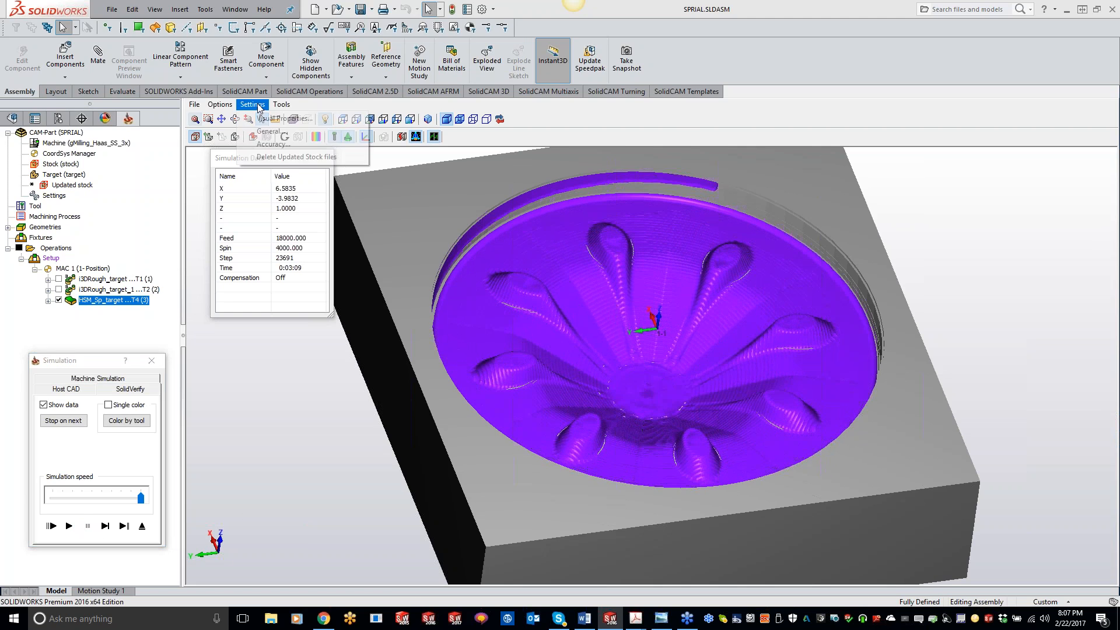
{"action": "left_click", "coordinate": [274, 144]}
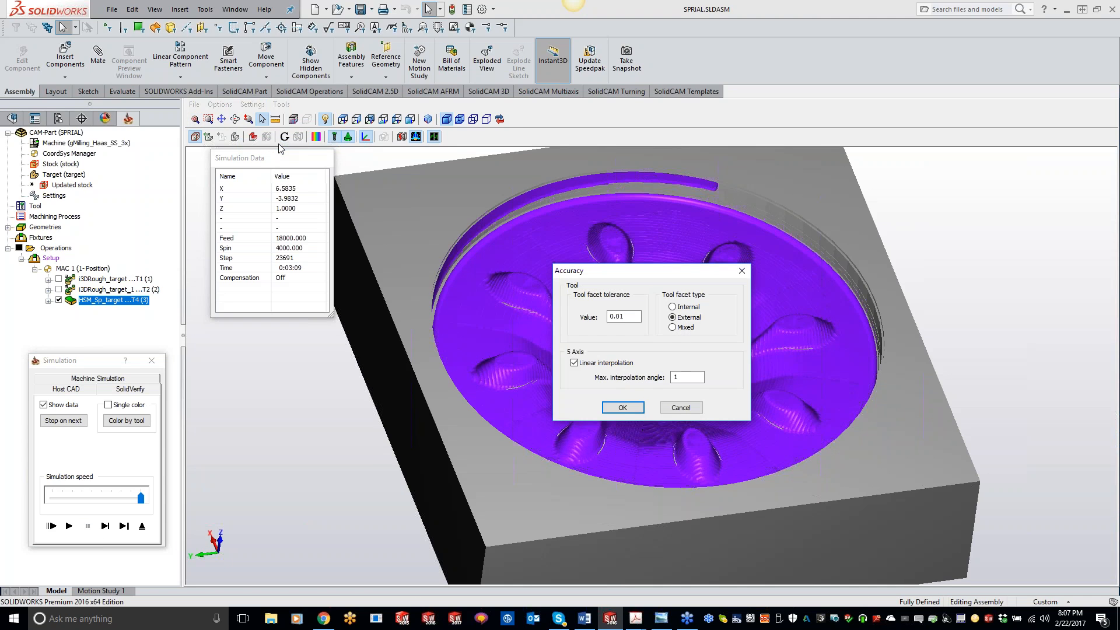
{"action": "left_click", "coordinate": [632, 409]}
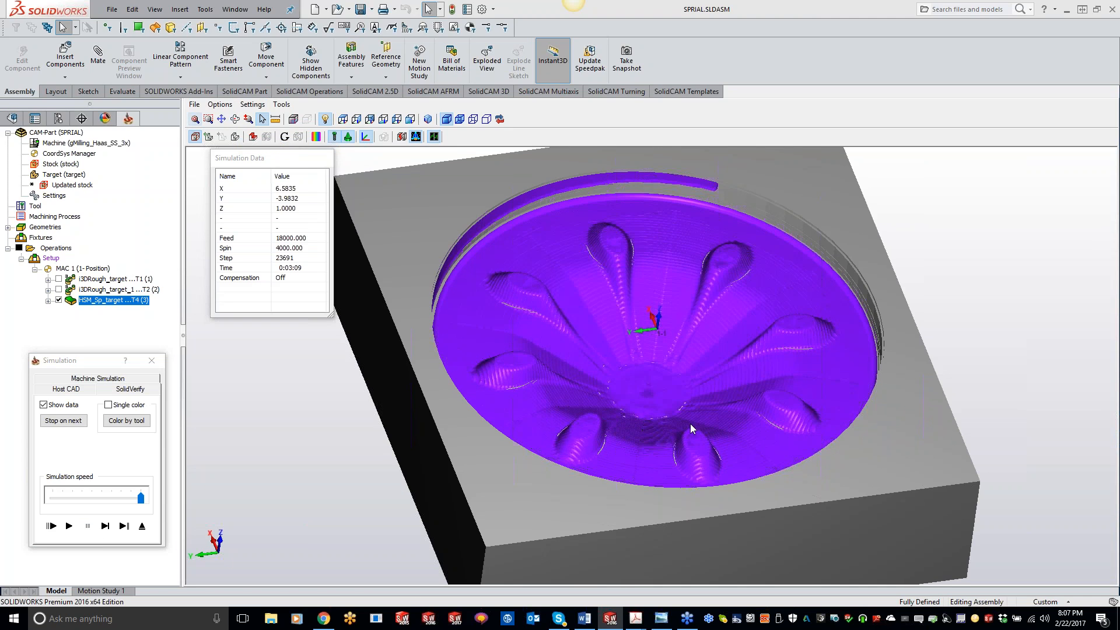
{"action": "left_click", "coordinate": [252, 105]}
{"action": "left_click", "coordinate": [271, 132]}
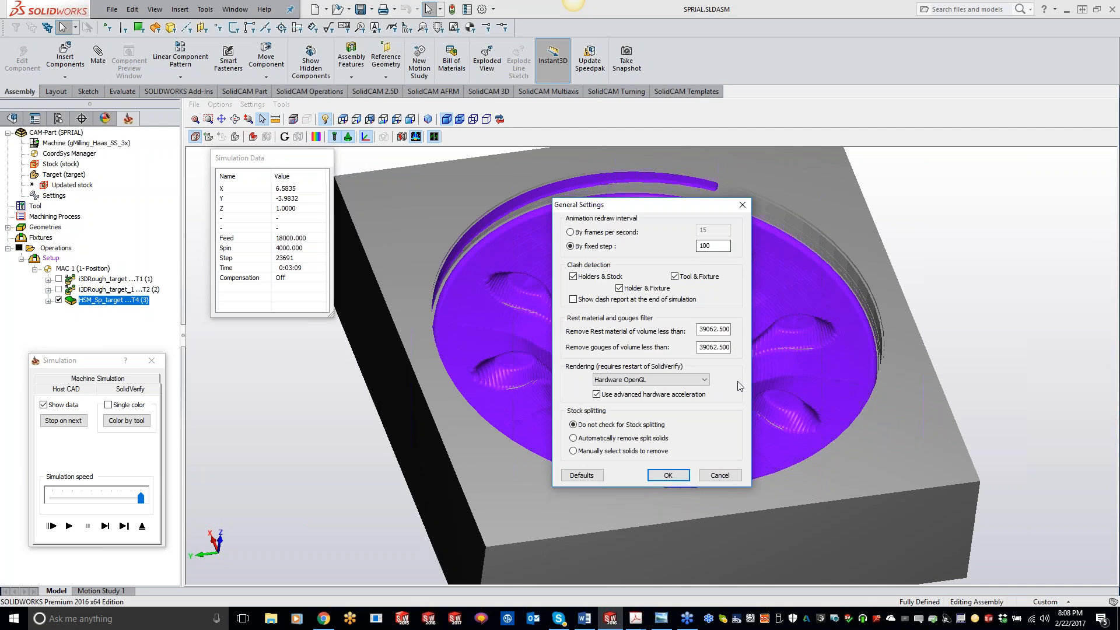
{"action": "left_click", "coordinate": [669, 475]}
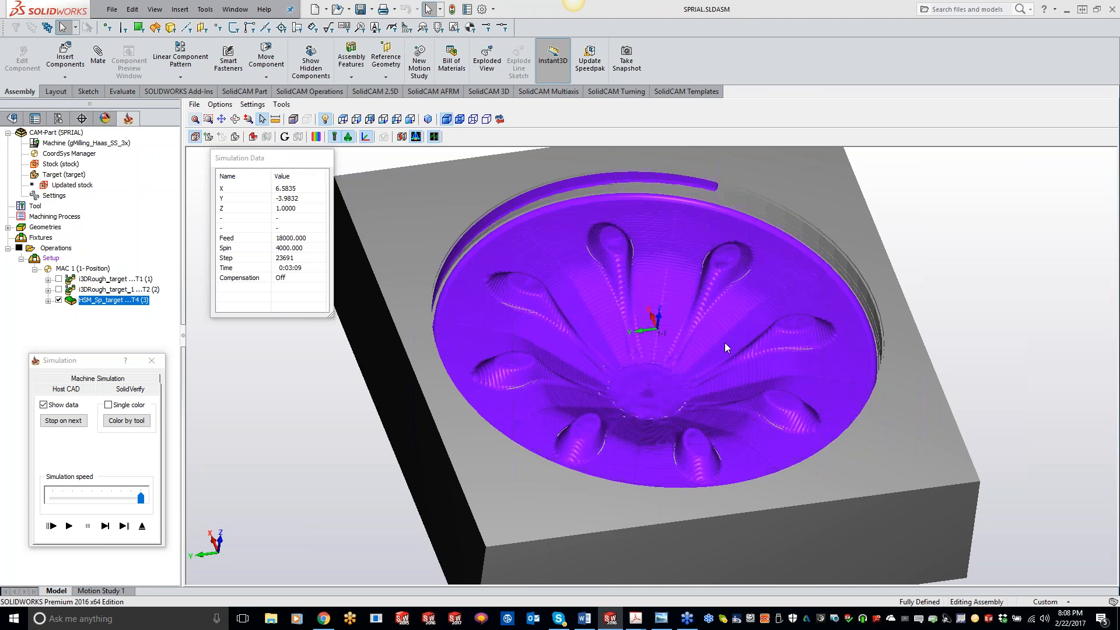
{"action": "left_click", "coordinate": [142, 527]}
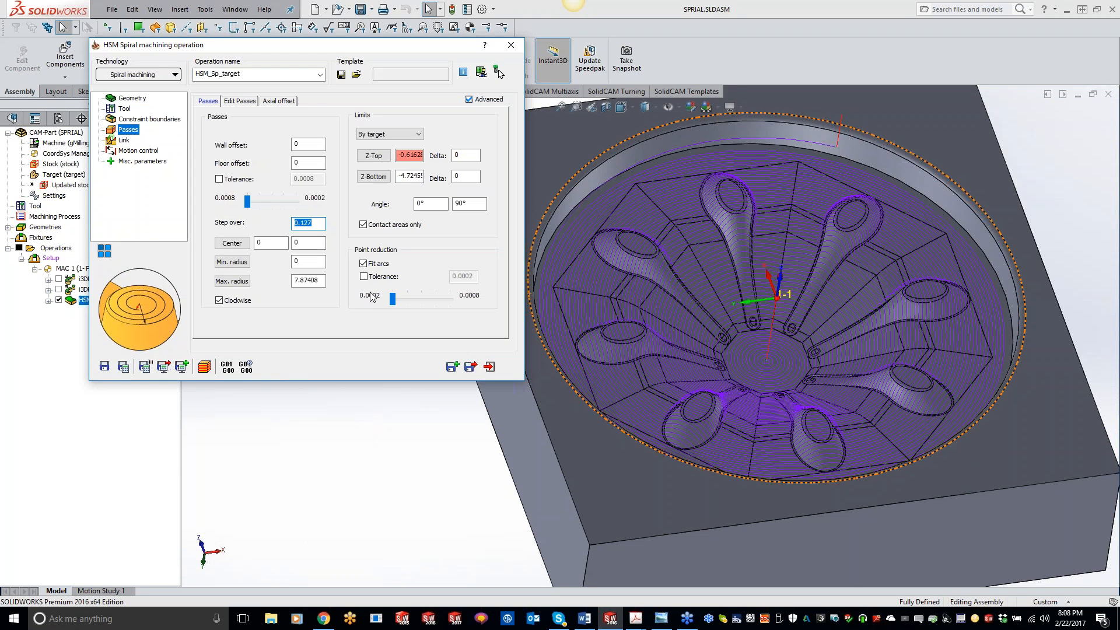
Set the step over to 0.01 and save and calculate the spiral operation.
{"action": "type", "text": ".01"}
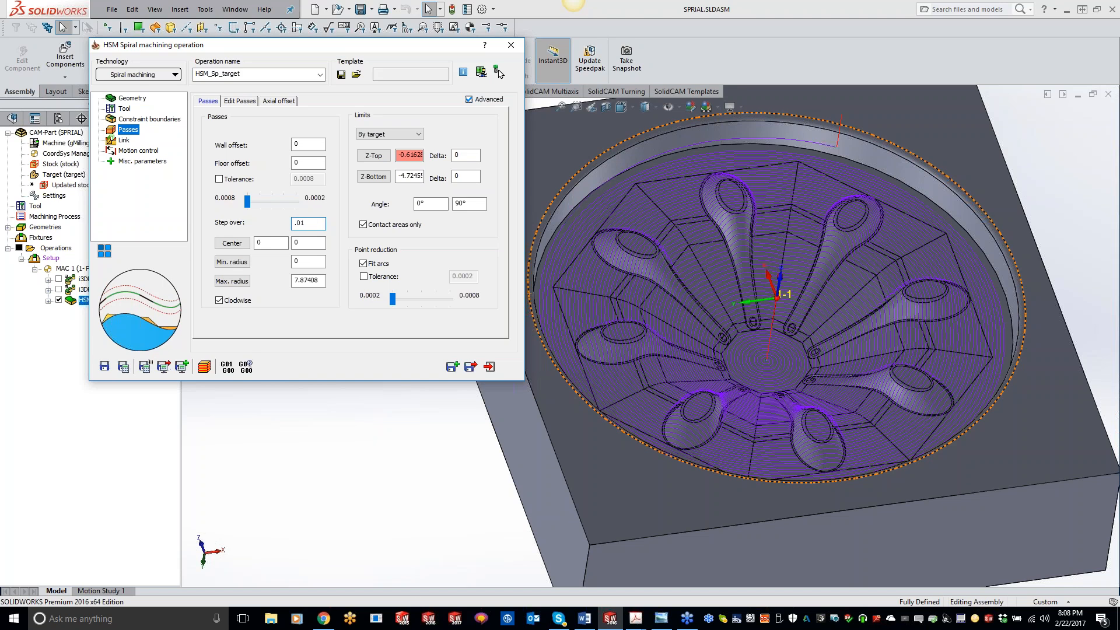
{"action": "left_click", "coordinate": [124, 366]}
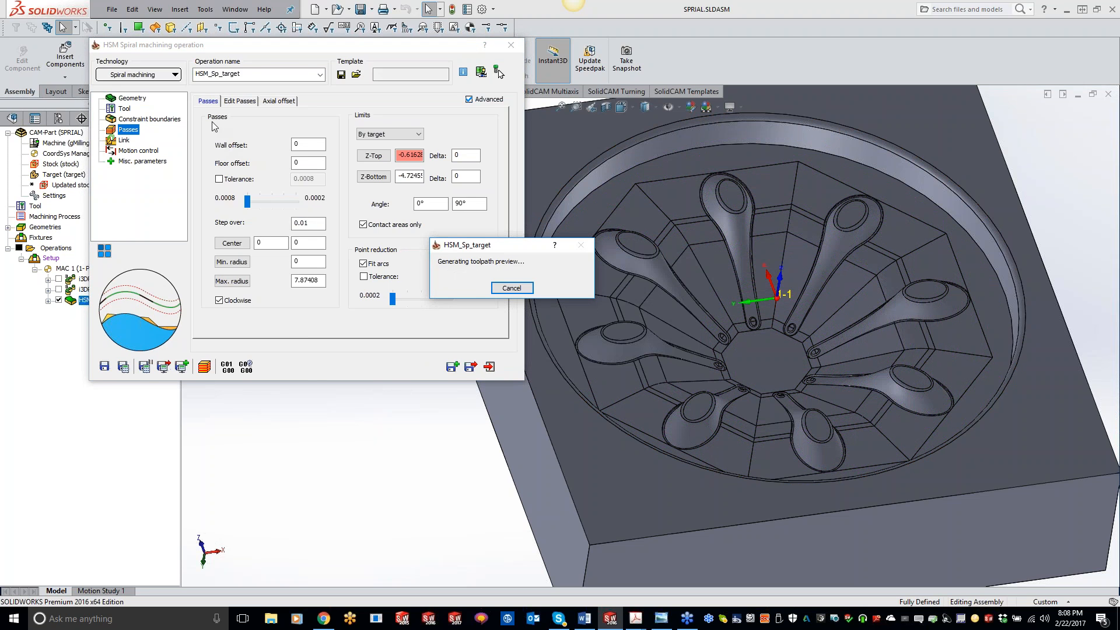
{"action": "left_click", "coordinate": [165, 81]}
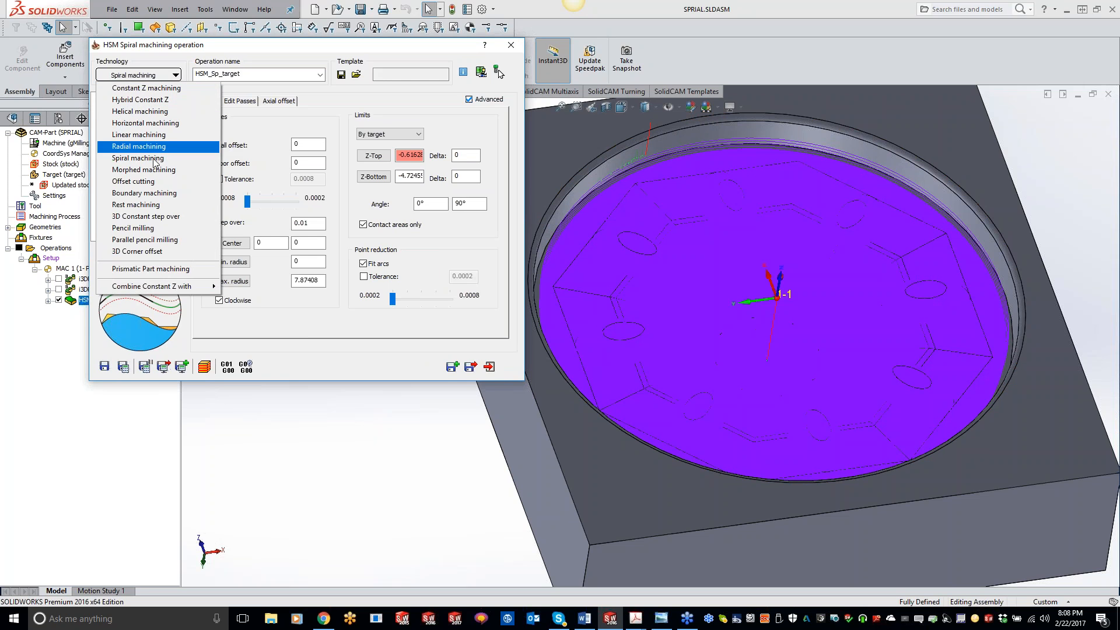
{"action": "left_click", "coordinate": [342, 105]}
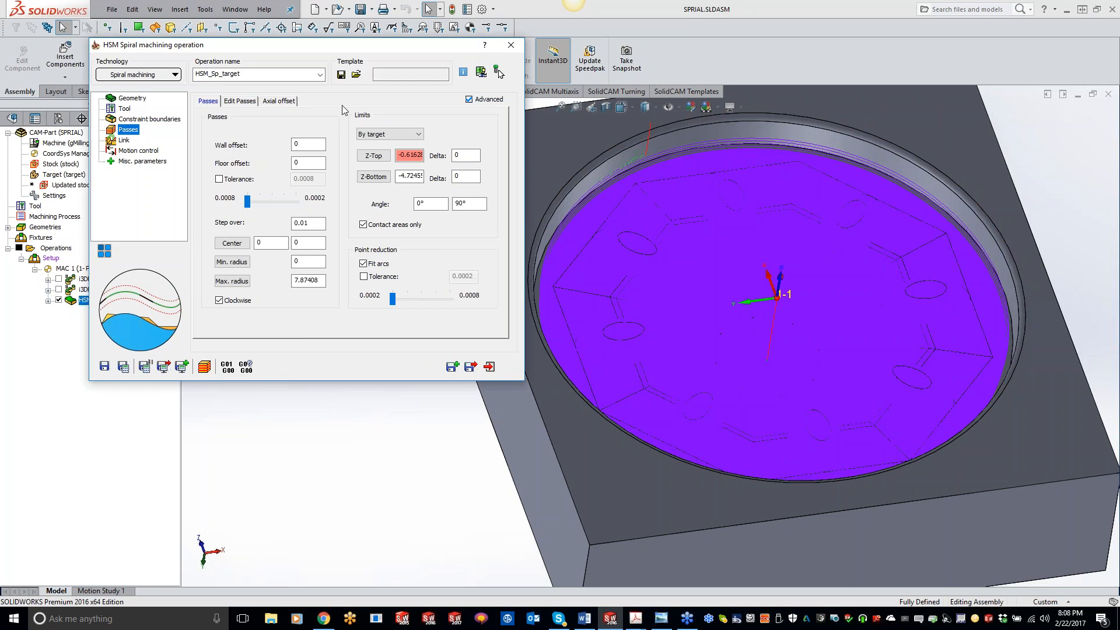
{"action": "left_click", "coordinate": [312, 224]}
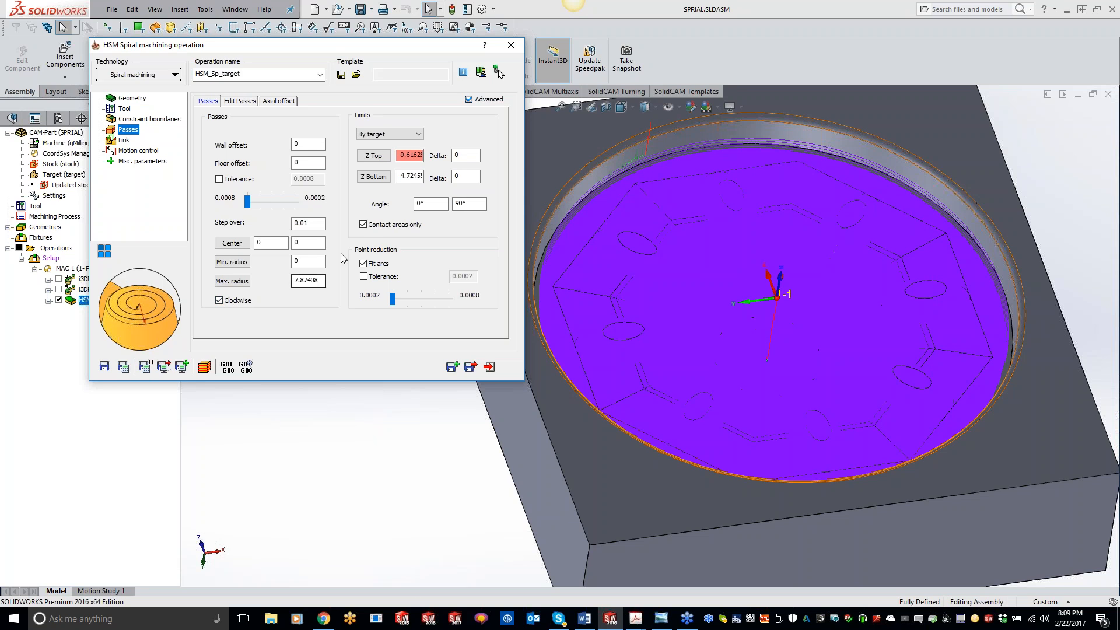
Review the Link page's Ramping, Strategy, Retracts, Leads and Down/Up Mill settings.
{"action": "left_click", "coordinate": [125, 140]}
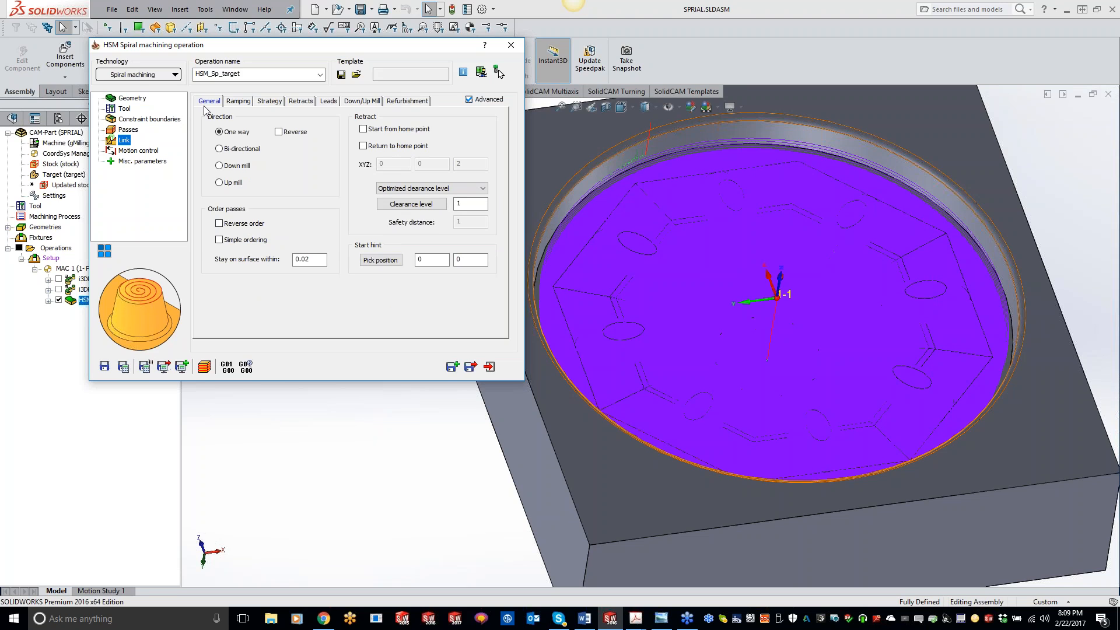
{"action": "left_click", "coordinate": [239, 101]}
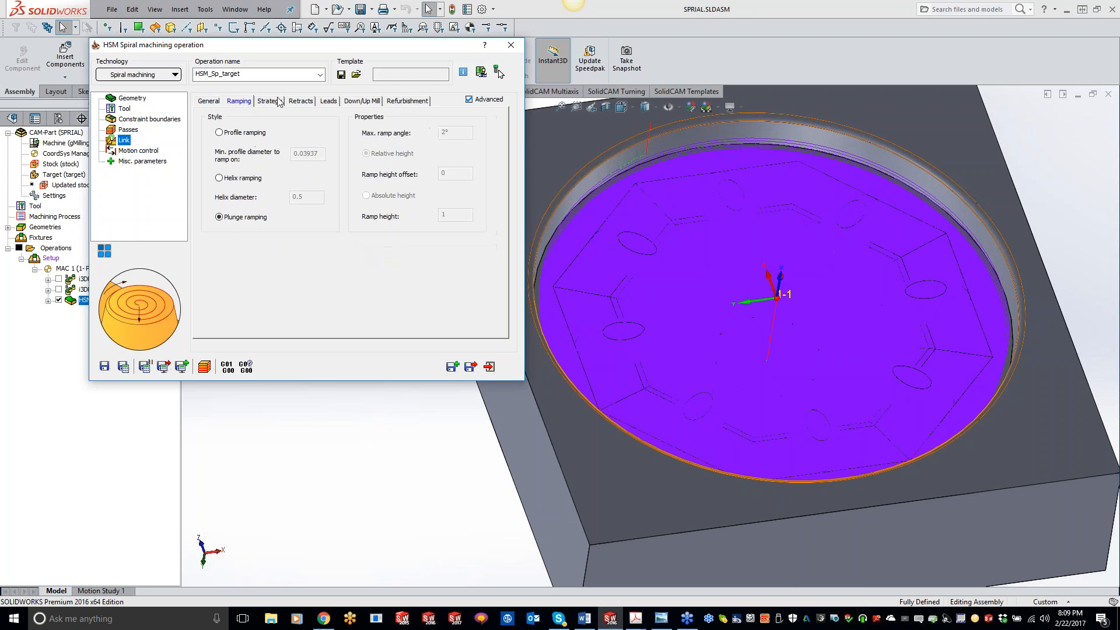
{"action": "left_click", "coordinate": [279, 103]}
{"action": "left_click", "coordinate": [302, 103]}
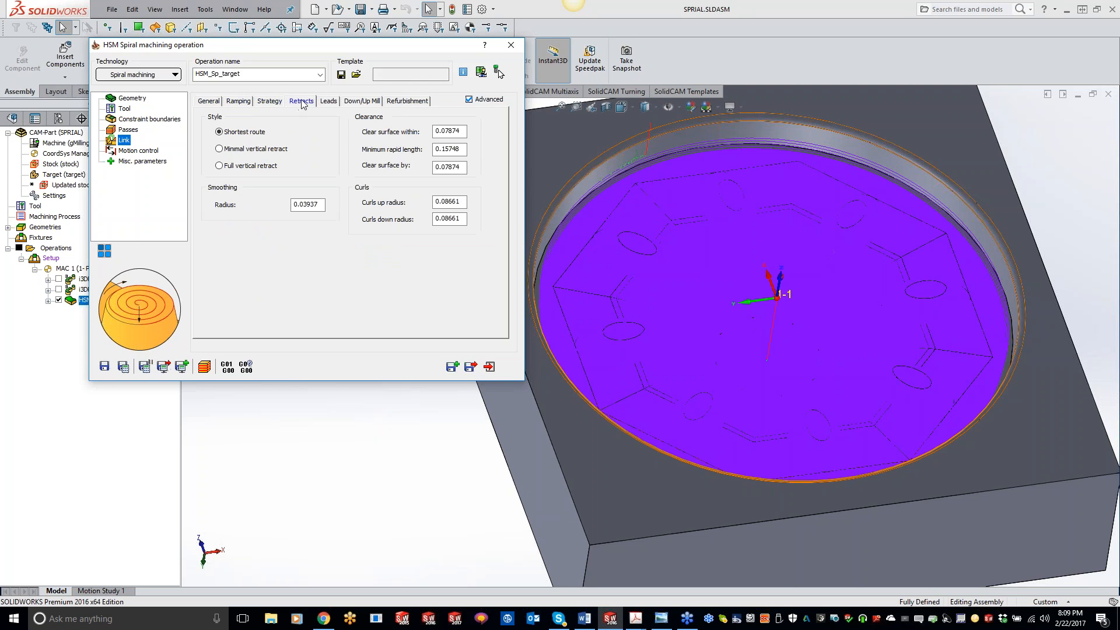
{"action": "left_click", "coordinate": [328, 101]}
{"action": "left_click", "coordinate": [360, 102]}
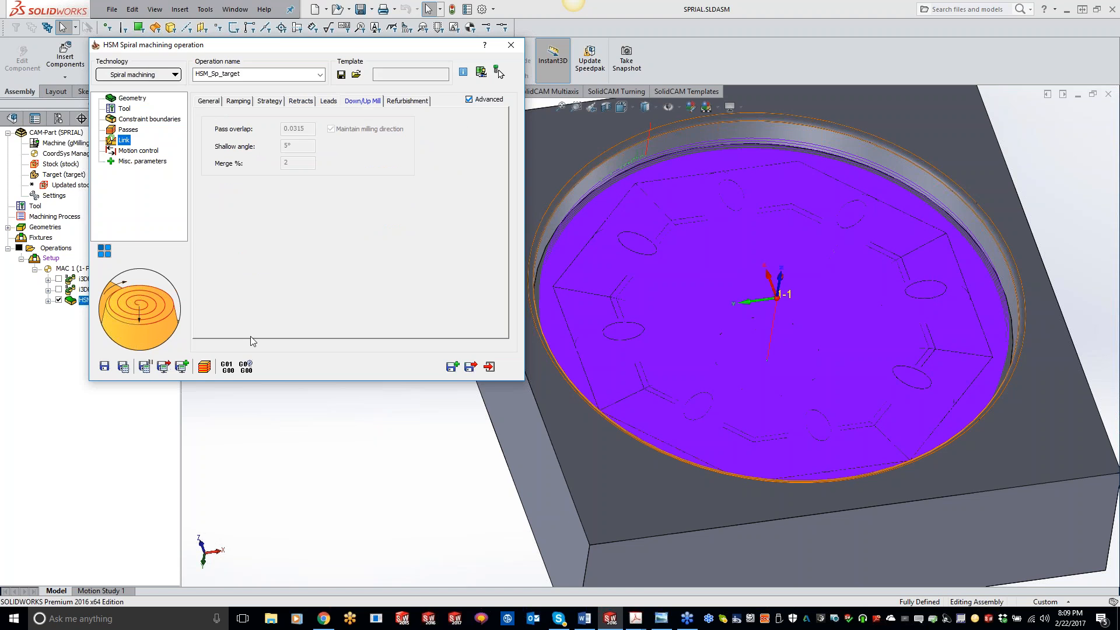
Simulate the updated spiral operation in SolidVerify and zoom in to watch the finishing cut.
{"action": "left_click", "coordinate": [204, 367]}
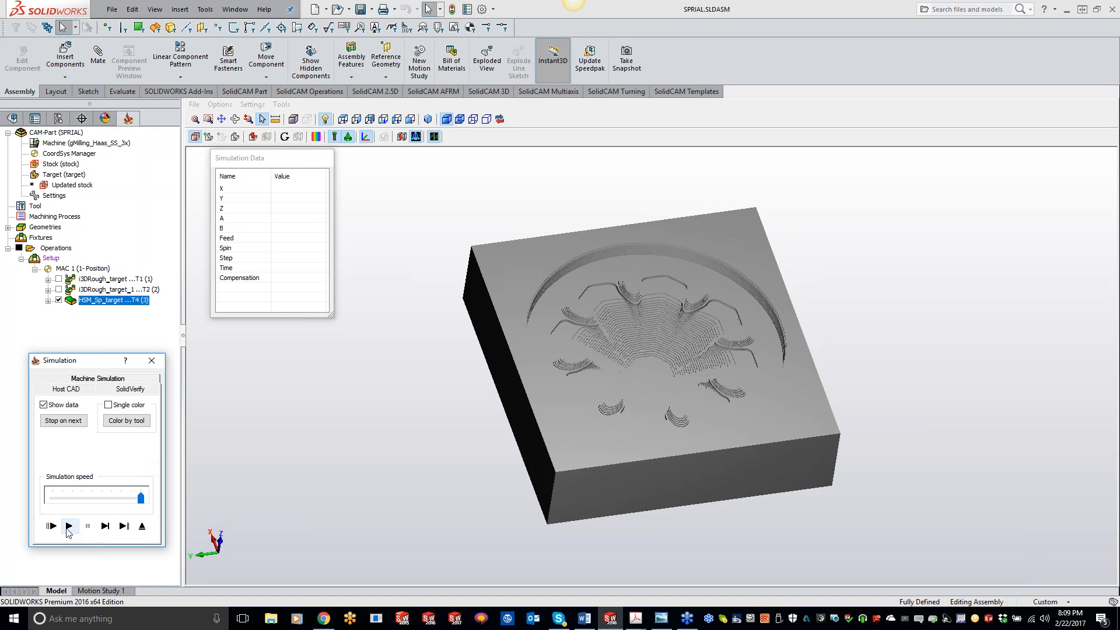
{"action": "left_click", "coordinate": [68, 527]}
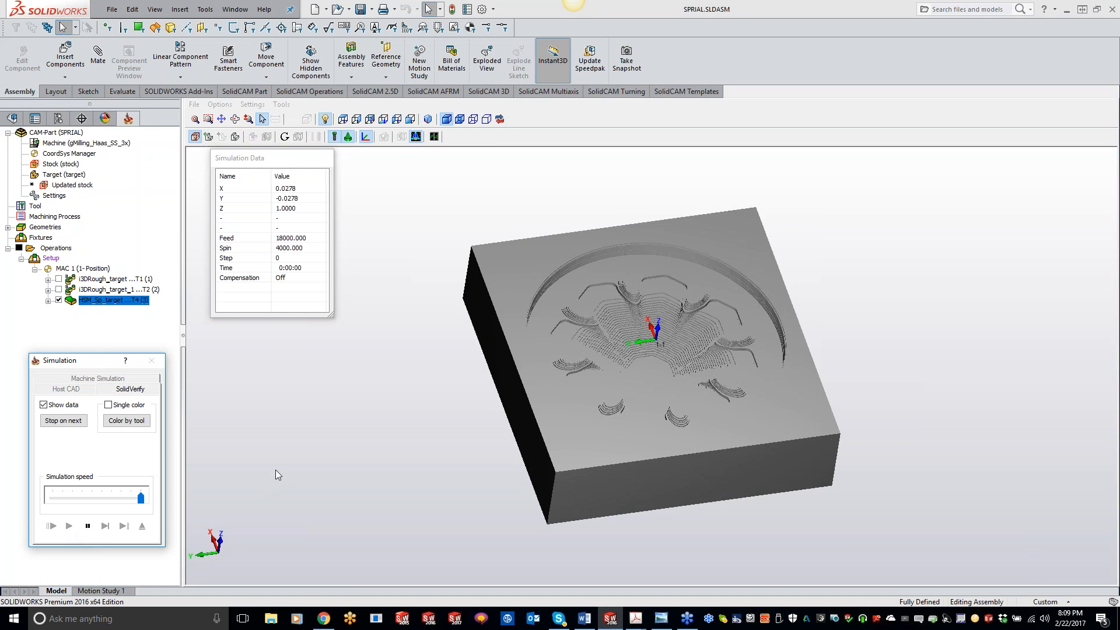
{"action": "middle_click_drag", "start_coordinate": [492, 345], "coordinate": [495, 356]}
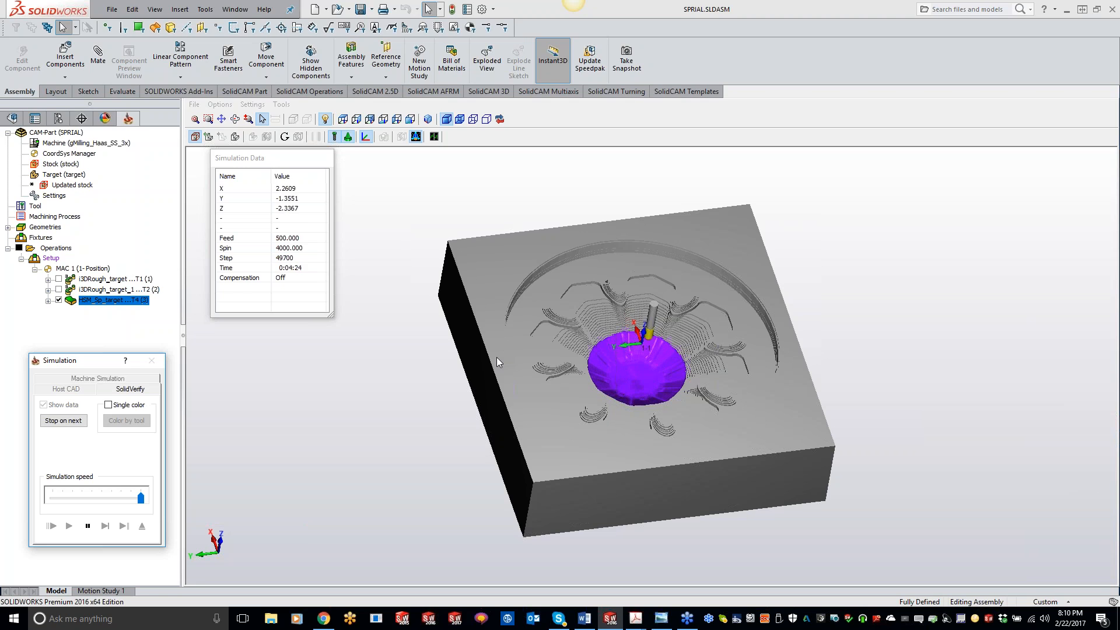
{"action": "scroll", "coordinate": [650, 379], "scroll_direction": "up", "scroll_amount": 4}
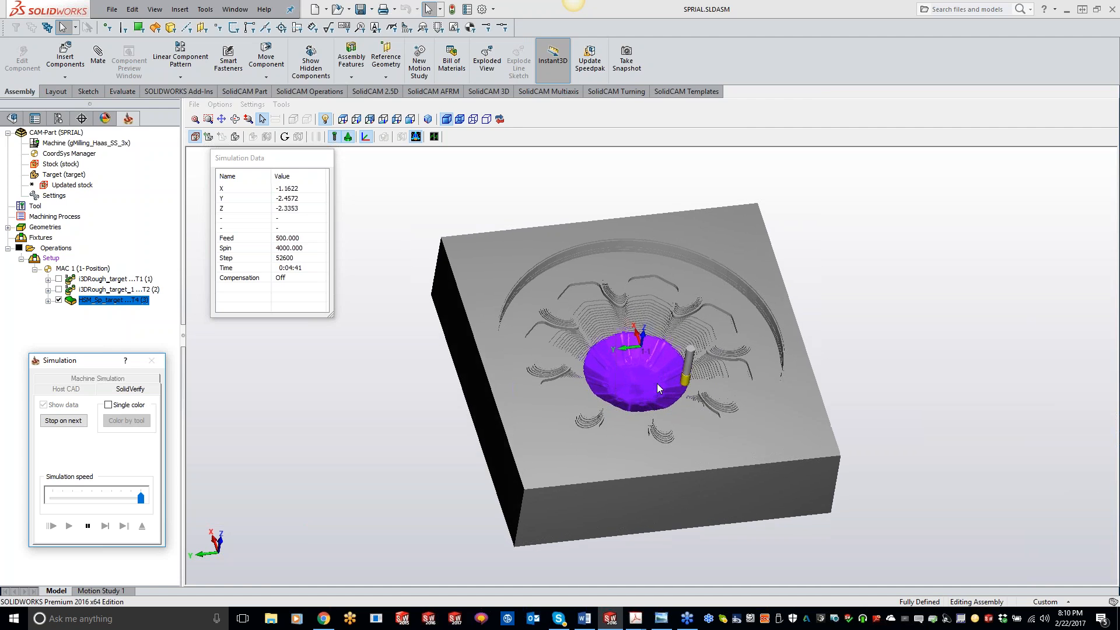
{"action": "scroll", "coordinate": [649, 377], "scroll_direction": "up", "scroll_amount": 3}
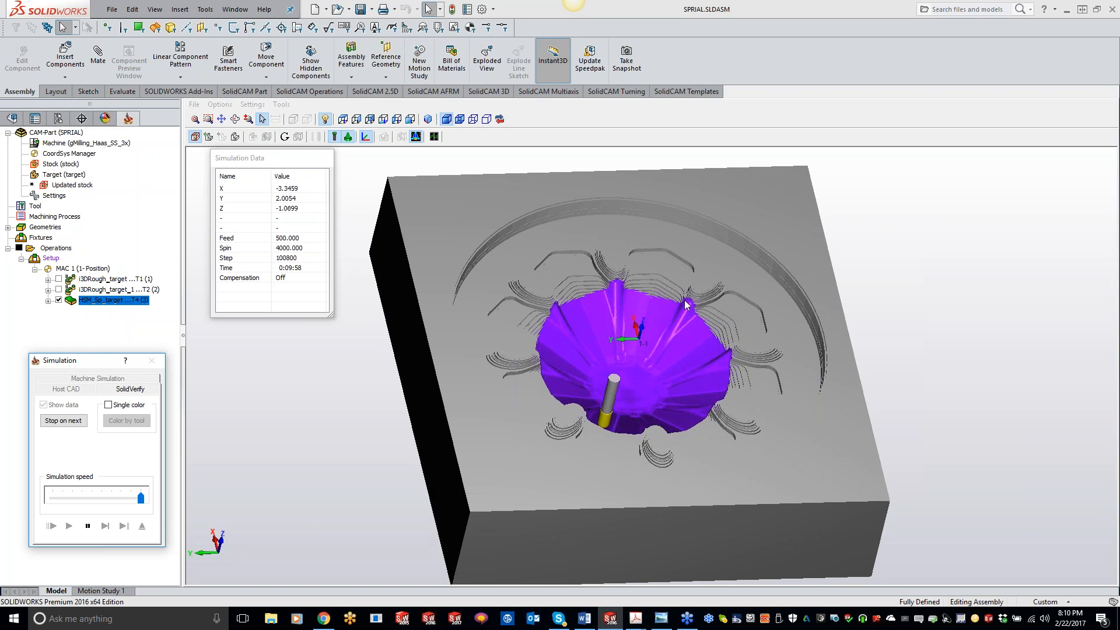
{"action": "scroll", "coordinate": [654, 292], "scroll_direction": "up", "scroll_amount": 5}
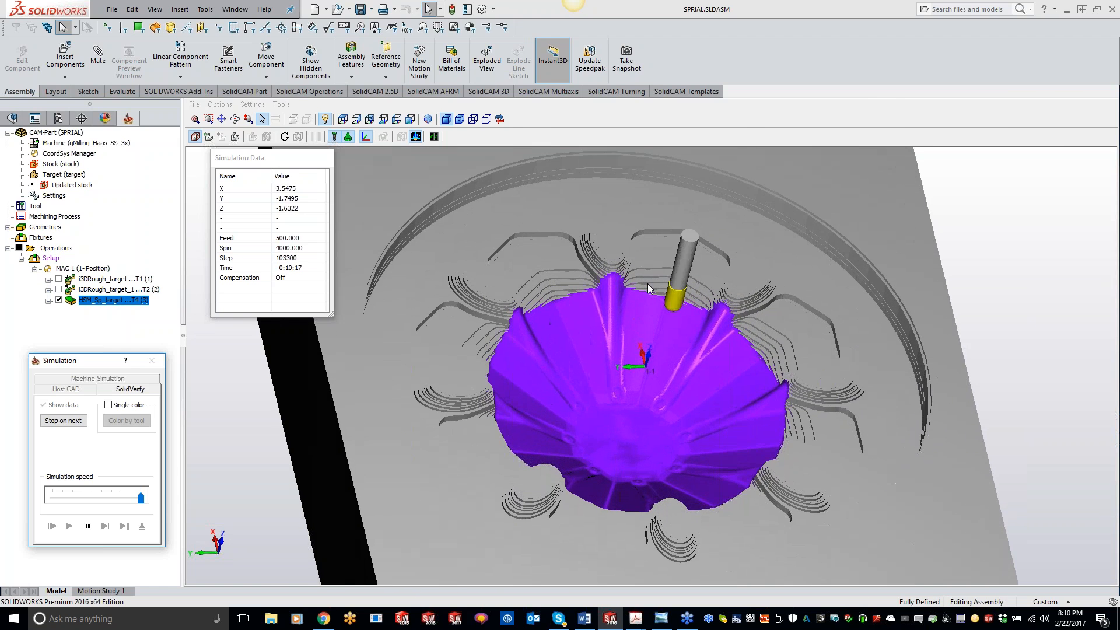
{"action": "scroll", "coordinate": [648, 284], "scroll_direction": "up", "scroll_amount": 1}
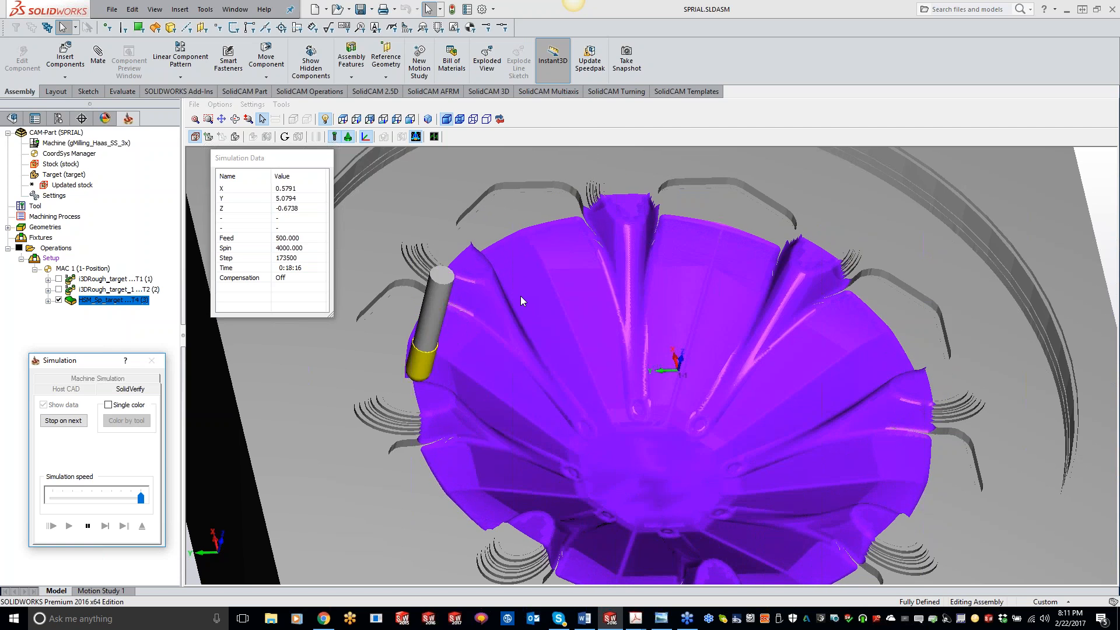
{"action": "scroll", "coordinate": [521, 295], "scroll_direction": "up", "scroll_amount": 4}
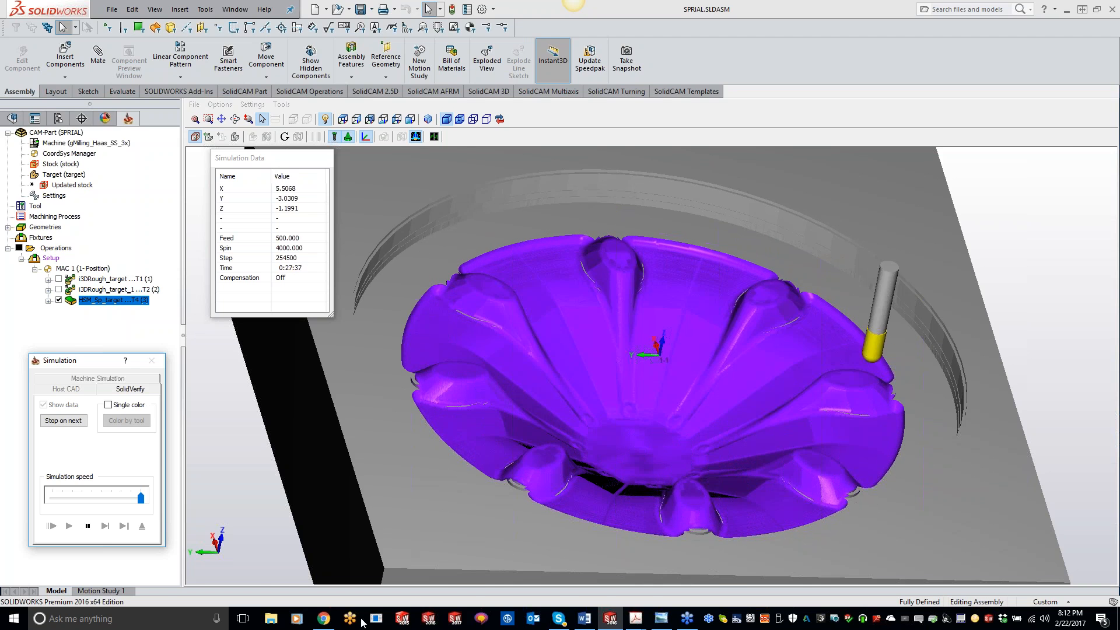
Switch to the web browser showing the SolidCAM University YouTube channel.
{"action": "key", "text": "alt+Tab"}
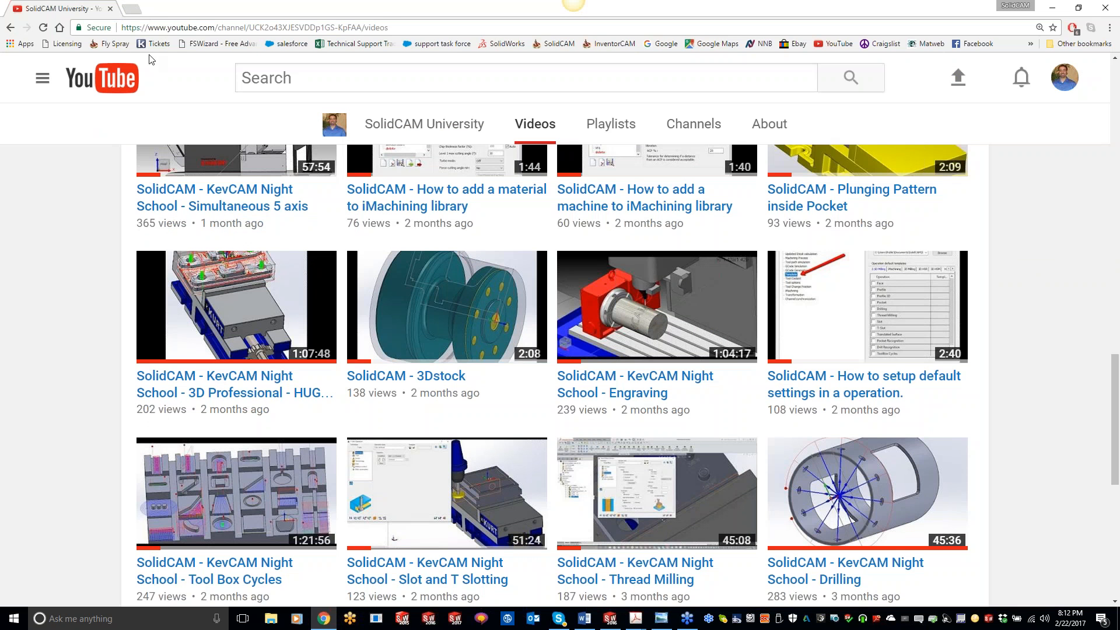
Open the SolidCAM website in a new browser tab and go to the SolidCAM Certification page.
{"action": "left_click", "coordinate": [131, 9]}
{"action": "left_click", "coordinate": [559, 44]}
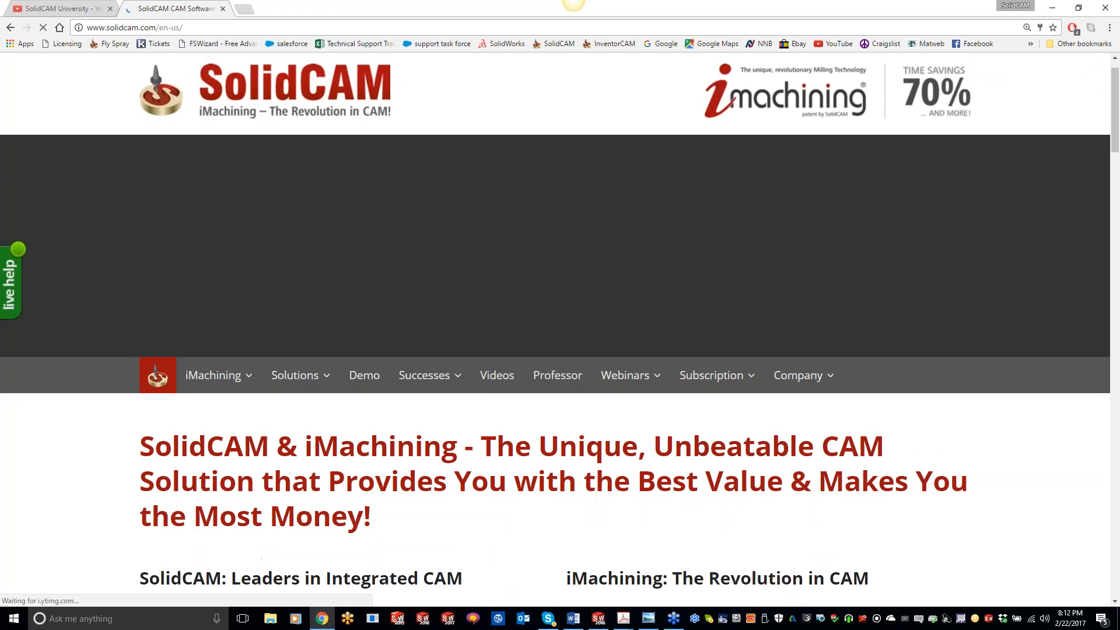
{"action": "scroll", "coordinate": [711, 351], "scroll_direction": "down", "scroll_amount": 1}
{"action": "mouse_move", "coordinate": [710, 358]}
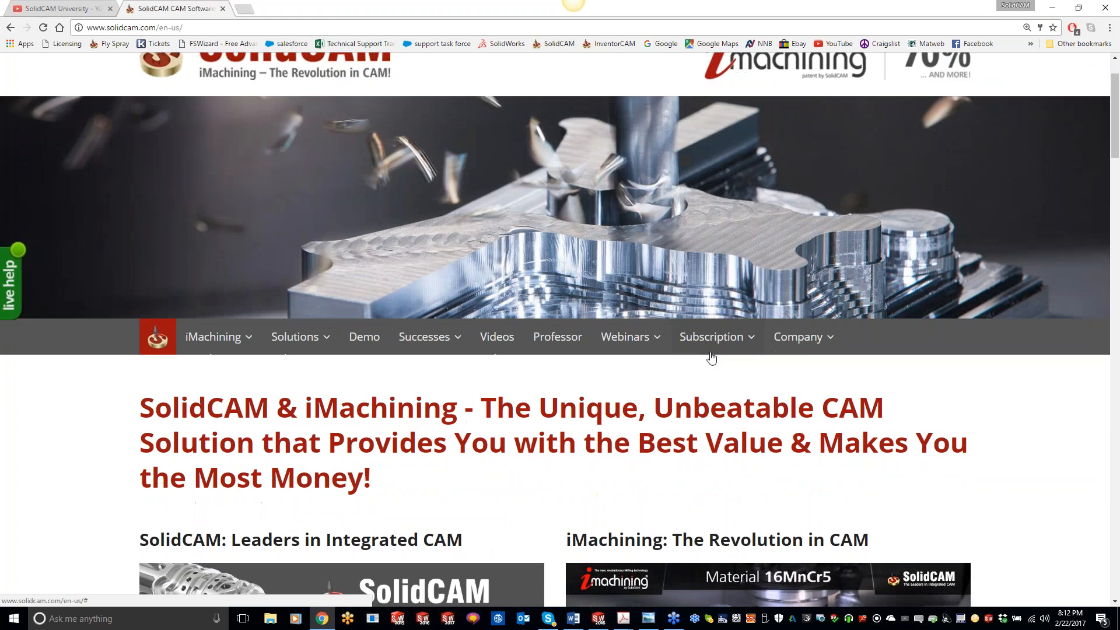
{"action": "left_click", "coordinate": [726, 503]}
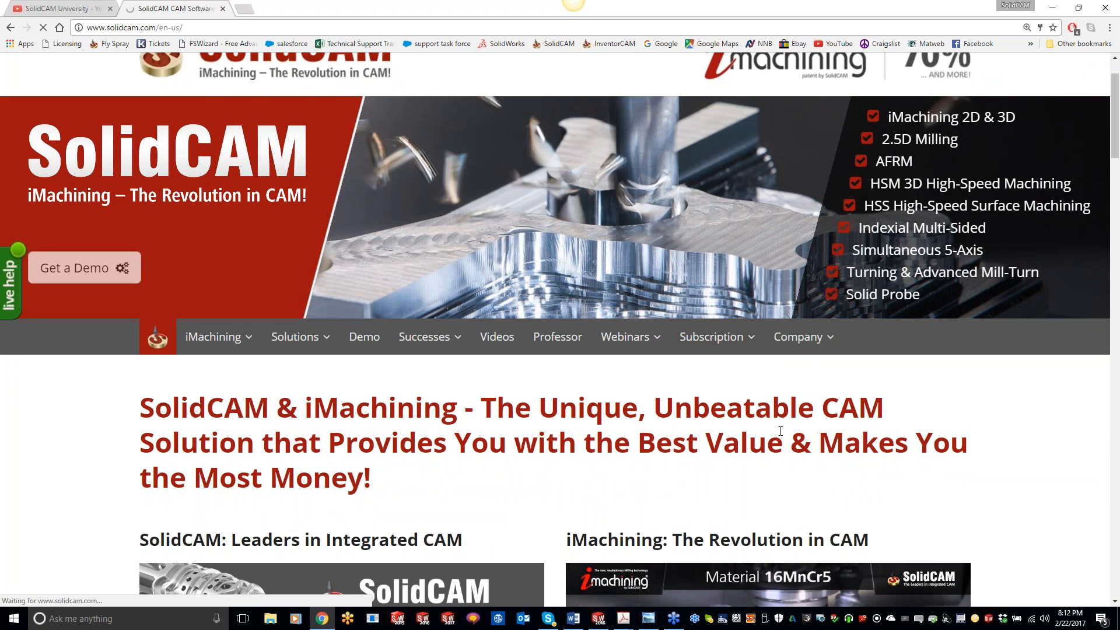
{"action": "scroll", "coordinate": [758, 424], "scroll_direction": "down", "scroll_amount": 3}
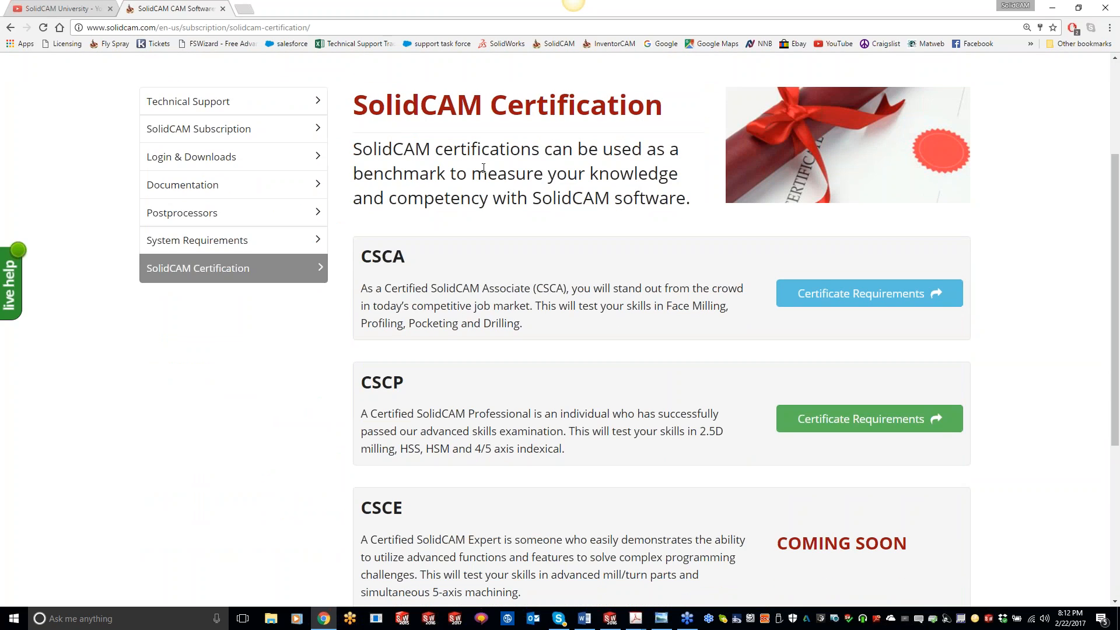
Open the CSCA certificate requirements and read through its pricing, exam details and topics.
{"action": "left_click", "coordinate": [828, 293]}
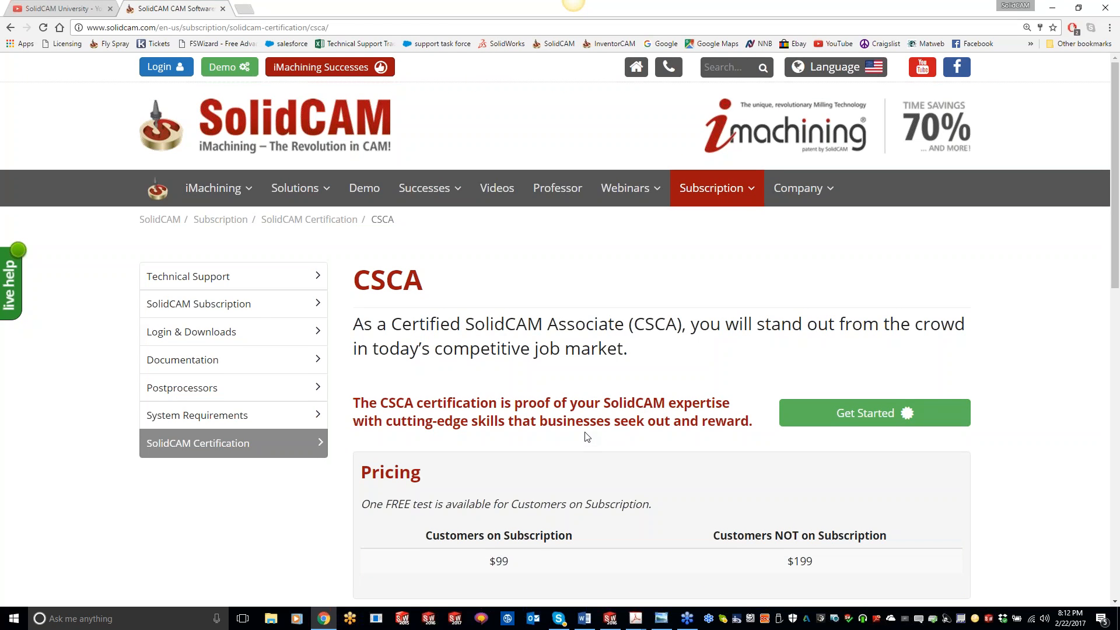
{"action": "scroll", "coordinate": [586, 436], "scroll_direction": "down", "scroll_amount": 5}
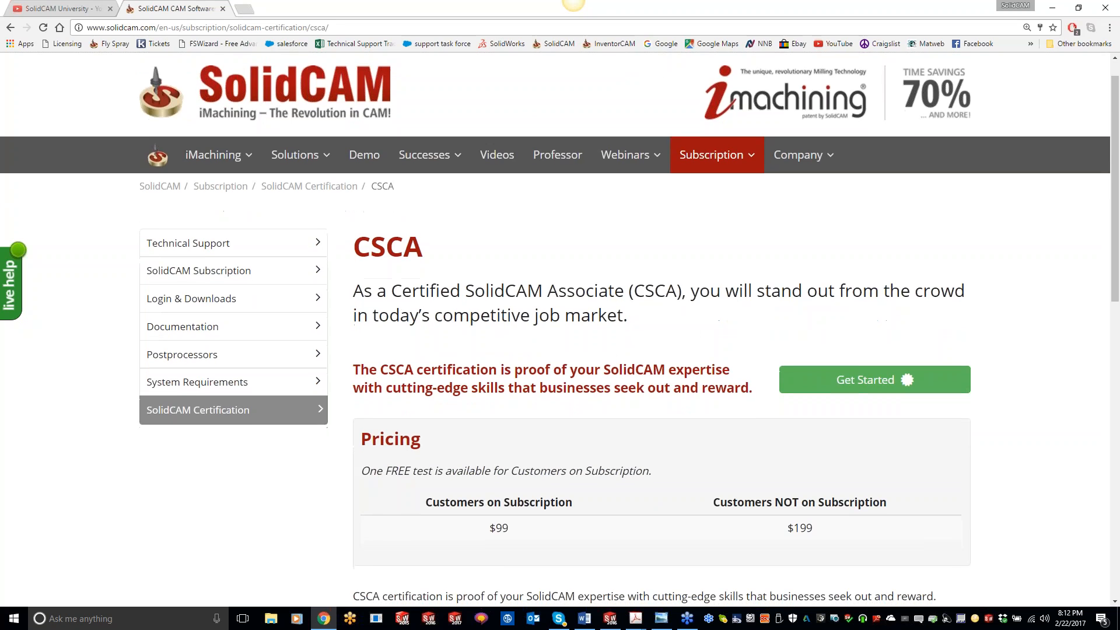
{"action": "scroll", "coordinate": [662, 326], "scroll_direction": "down", "scroll_amount": 3}
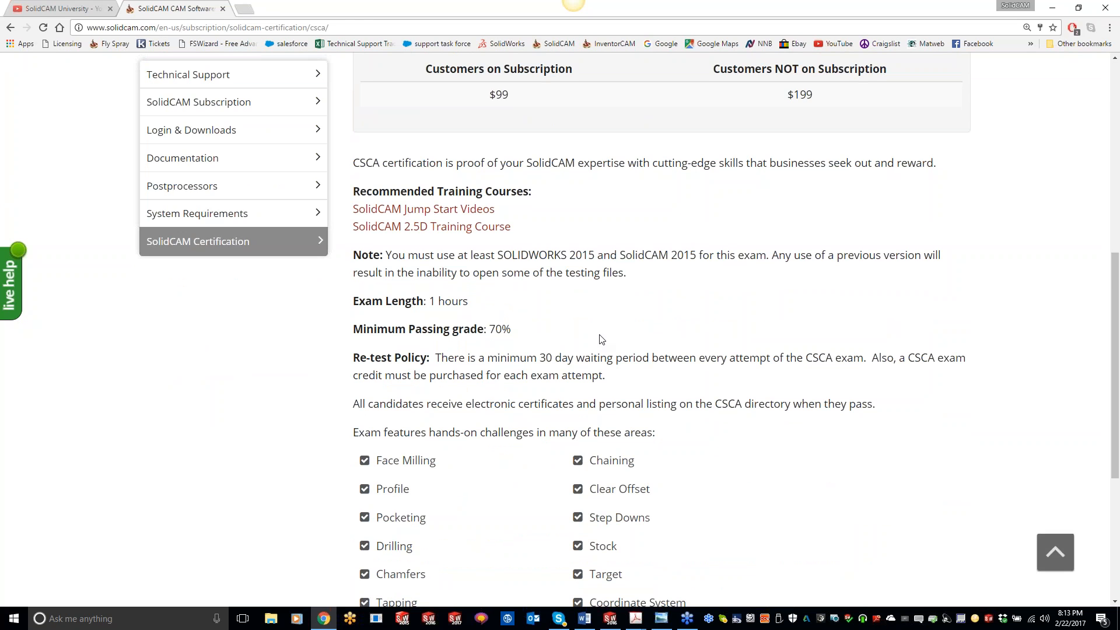
{"action": "scroll", "coordinate": [602, 340], "scroll_direction": "down", "scroll_amount": 1}
{"action": "scroll", "coordinate": [602, 339], "scroll_direction": "up", "scroll_amount": 2}
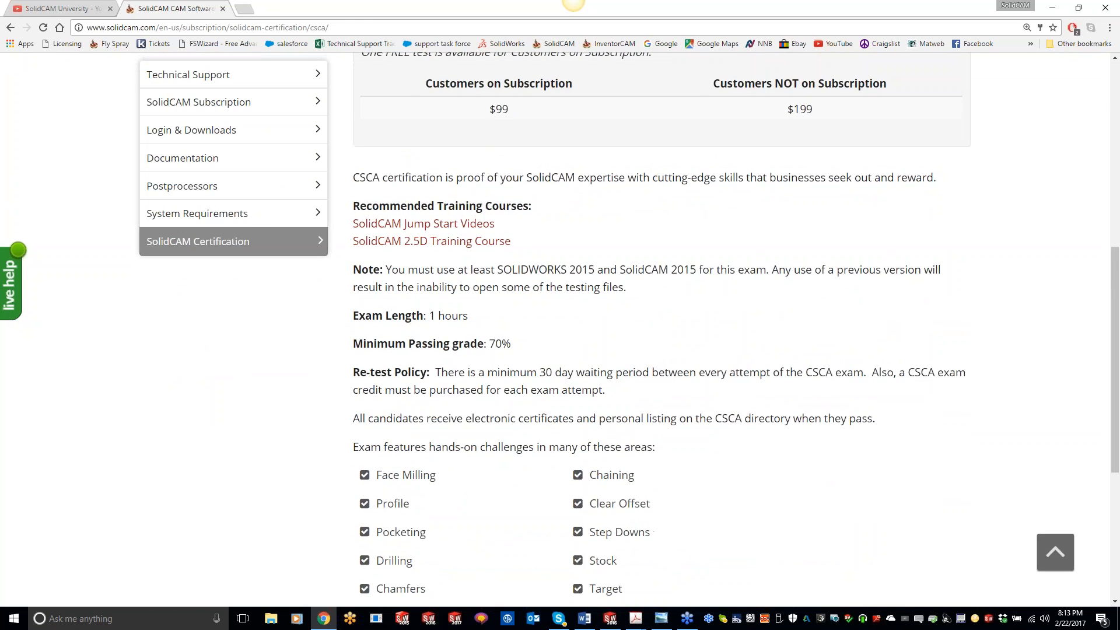
{"action": "scroll", "coordinate": [586, 320], "scroll_direction": "up", "scroll_amount": 5}
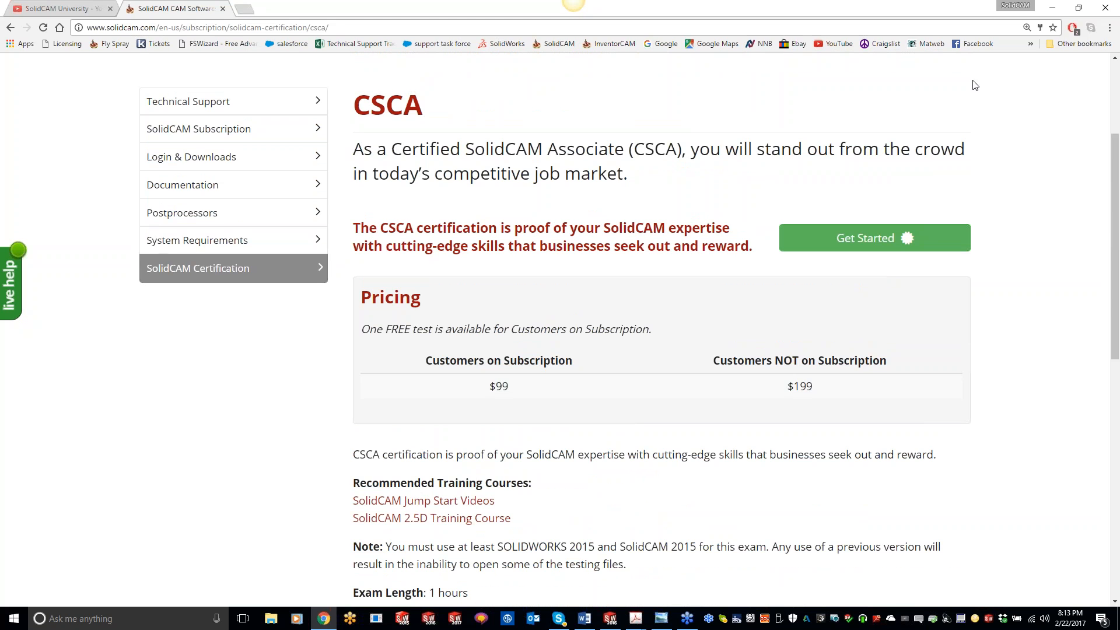
Return to SolidWorks and close the SolidVerify simulation.
{"action": "left_click", "coordinate": [1053, 9]}
{"action": "middle_click_drag", "start_coordinate": [777, 415], "coordinate": [748, 367]}
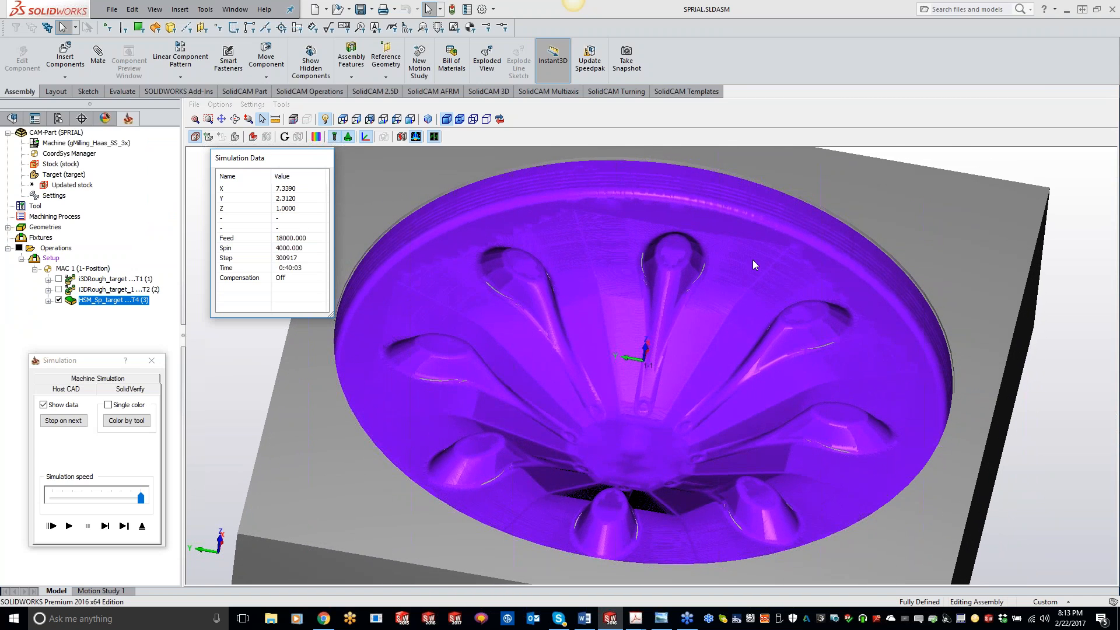
{"action": "middle_click_drag", "start_coordinate": [754, 265], "coordinate": [731, 275]}
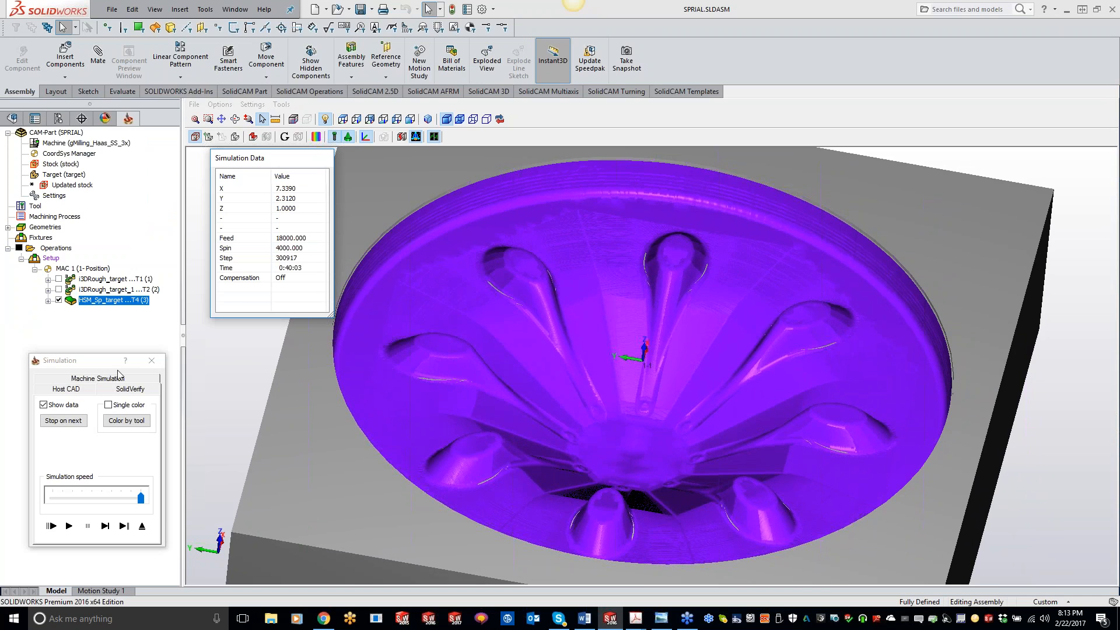
{"action": "left_click", "coordinate": [150, 363]}
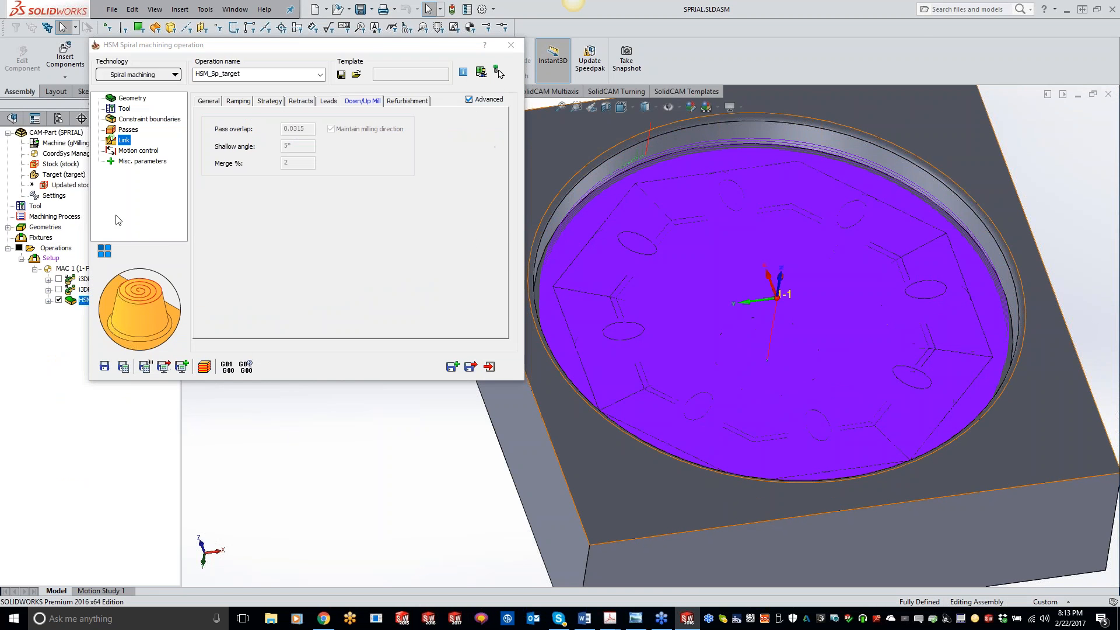
Copy the spiral operation into a new operation and change its technology to Rest machining.
{"action": "left_click", "coordinate": [452, 367]}
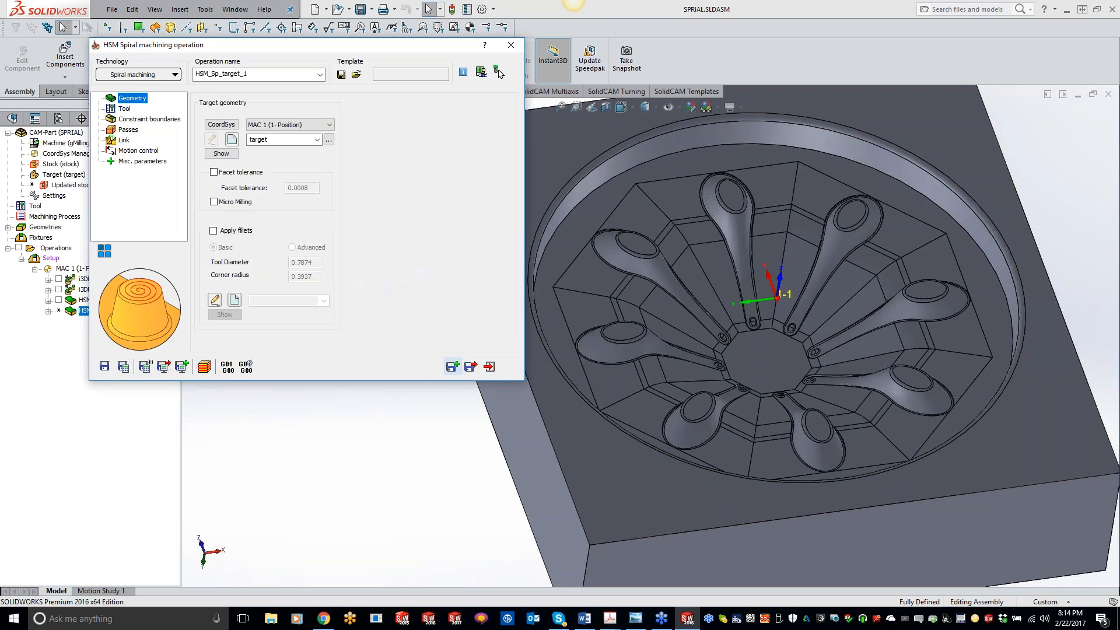
{"action": "left_click", "coordinate": [150, 75]}
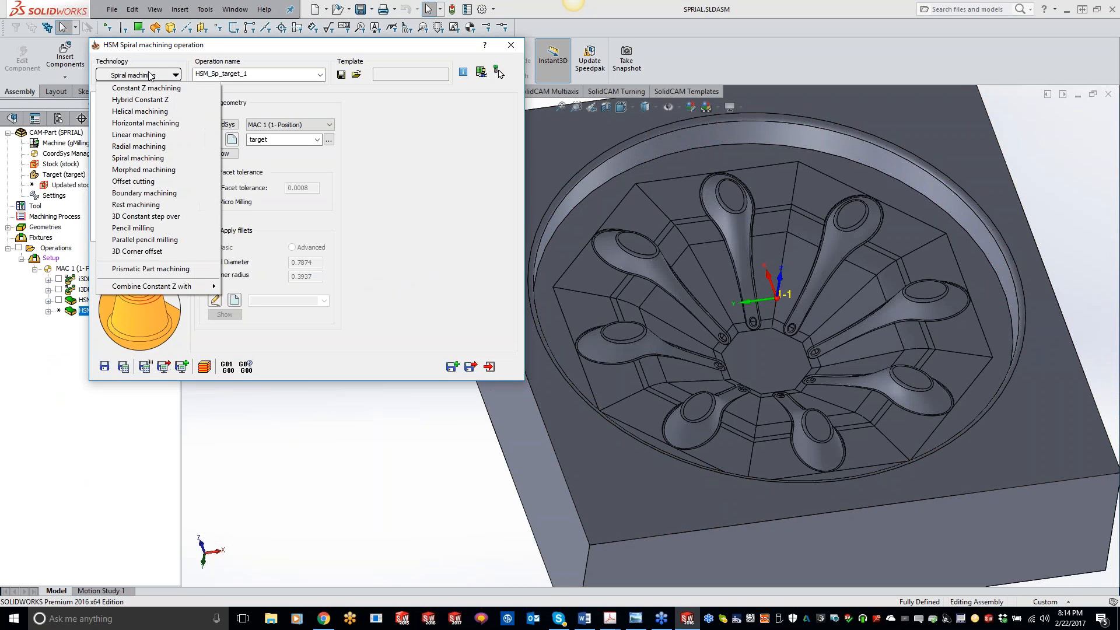
{"action": "left_click", "coordinate": [137, 205]}
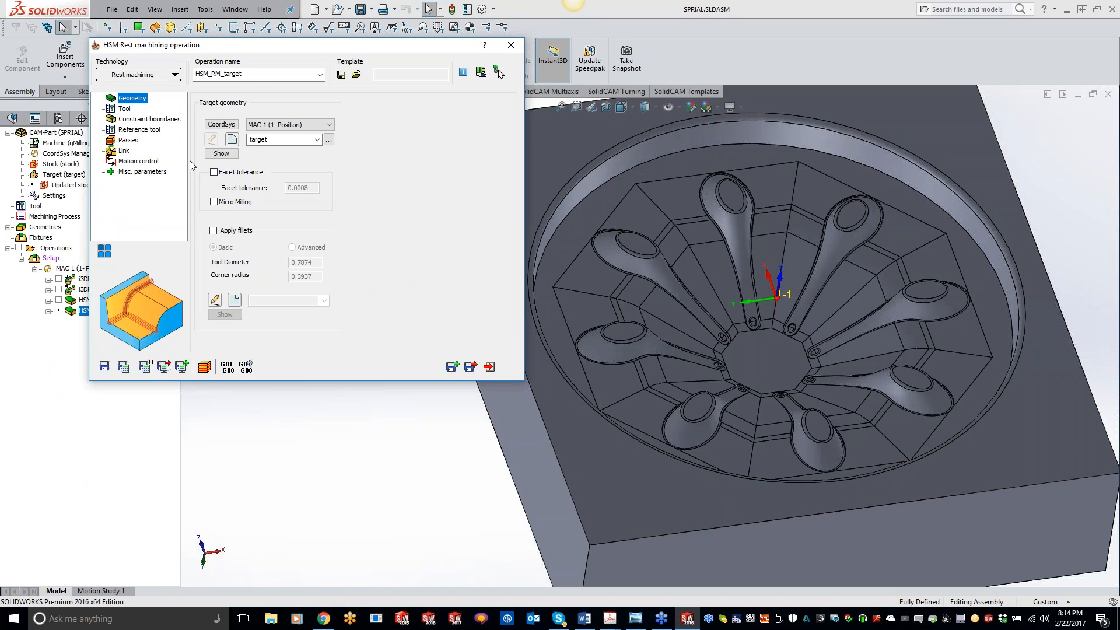
Select the 0.125 inch ball nose mill, tool 6, for the rest machining operation.
{"action": "left_click", "coordinate": [123, 110]}
{"action": "left_click", "coordinate": [263, 295]}
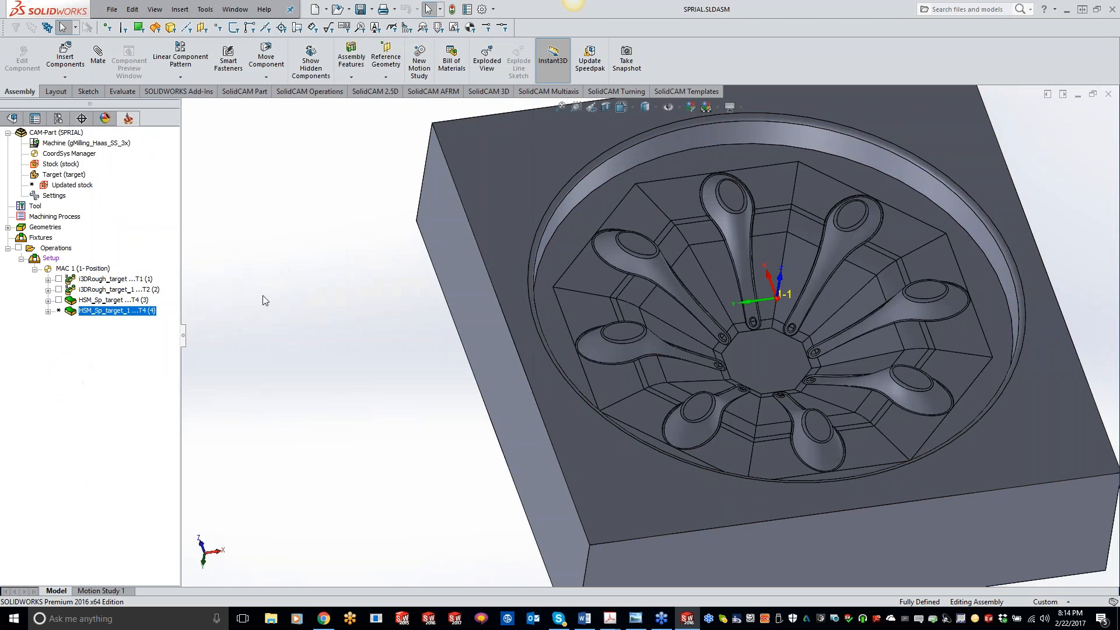
{"action": "left_click", "coordinate": [183, 221]}
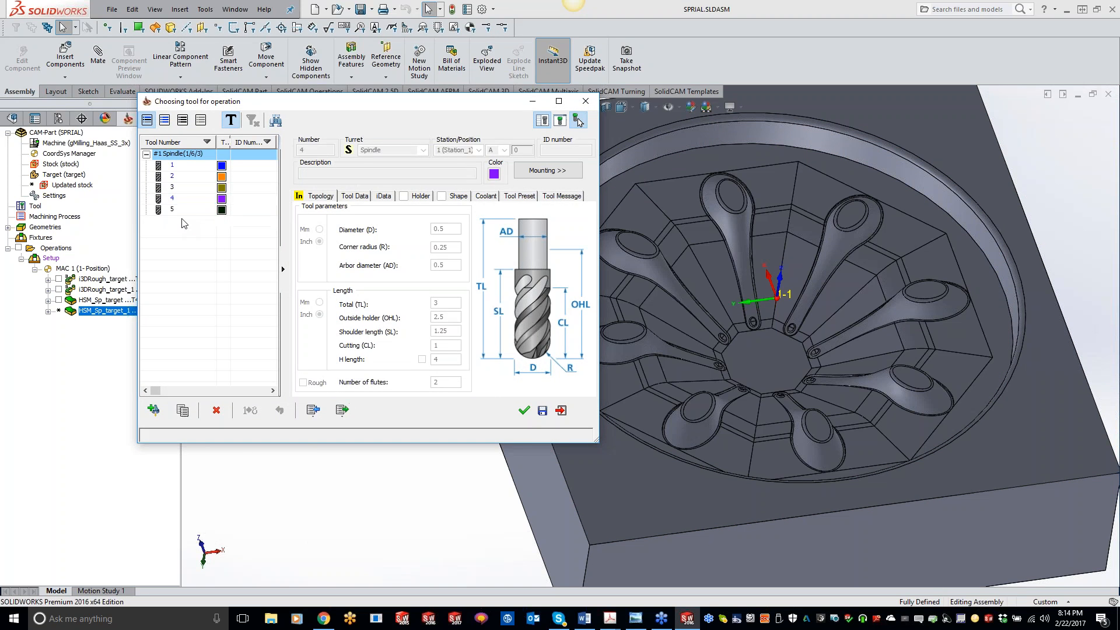
{"action": "left_click", "coordinate": [524, 410]}
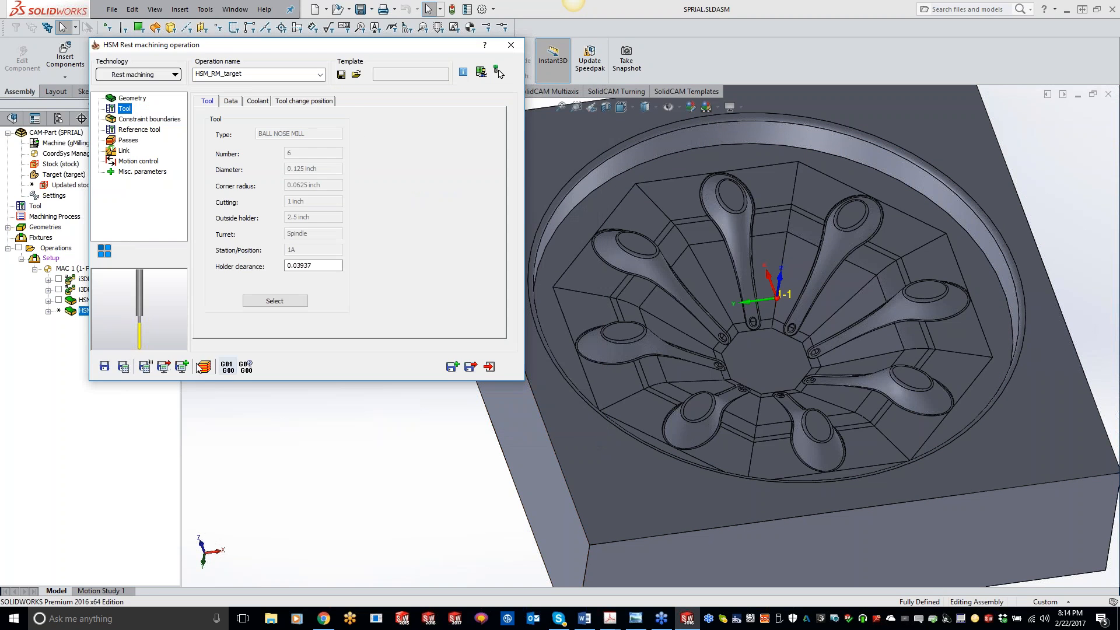
Save and calculate the rest machining operation, display its toolpath on the part, and close the operation.
{"action": "left_click", "coordinate": [123, 366]}
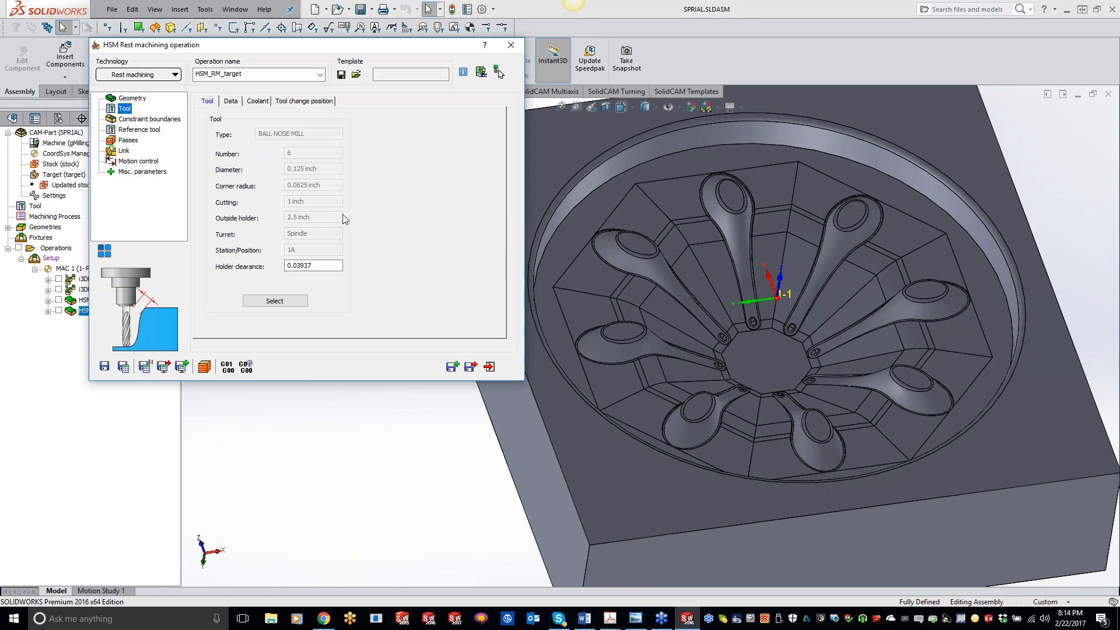
{"action": "left_click", "coordinate": [58, 310]}
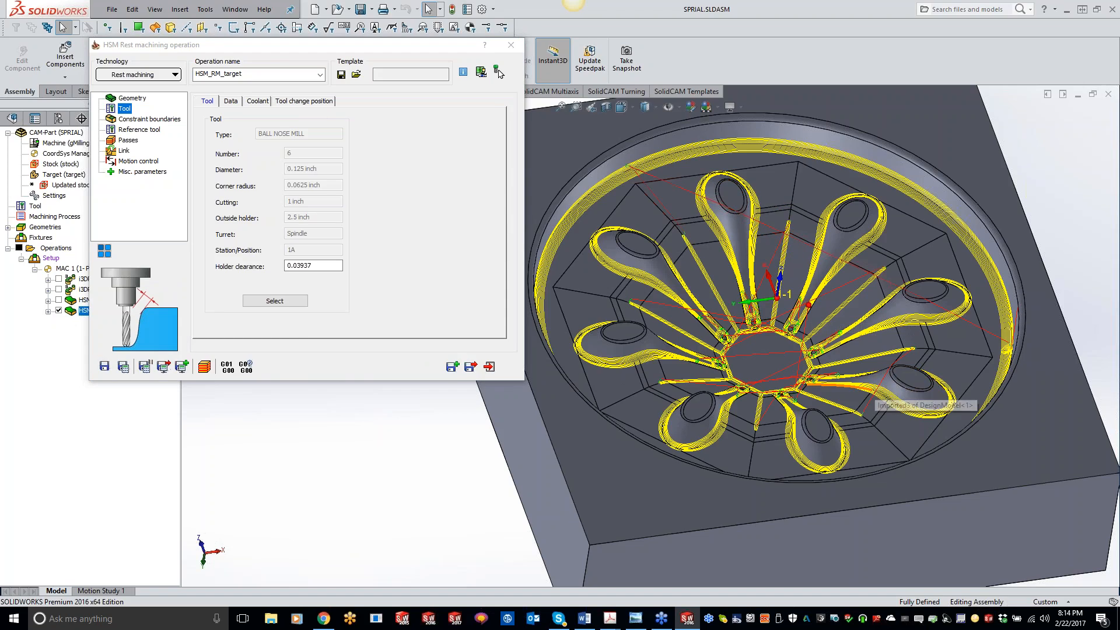
{"action": "middle_click_drag", "start_coordinate": [874, 390], "coordinate": [805, 438]}
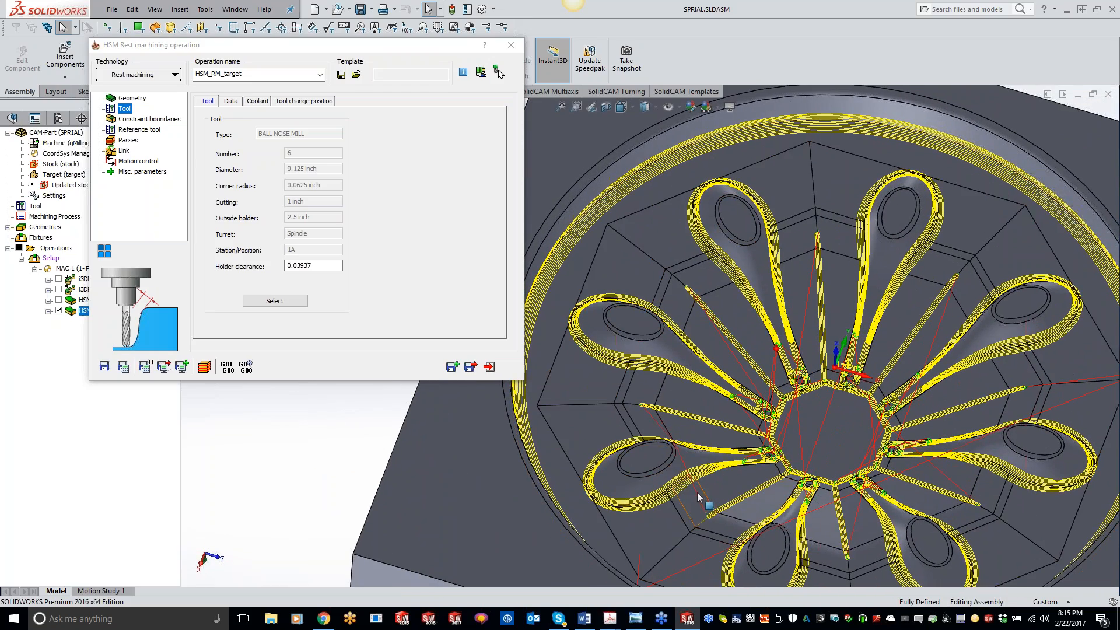
{"action": "middle_click_drag", "start_coordinate": [847, 463], "coordinate": [908, 433]}
{"action": "scroll", "coordinate": [895, 443], "scroll_direction": "up", "scroll_amount": 2}
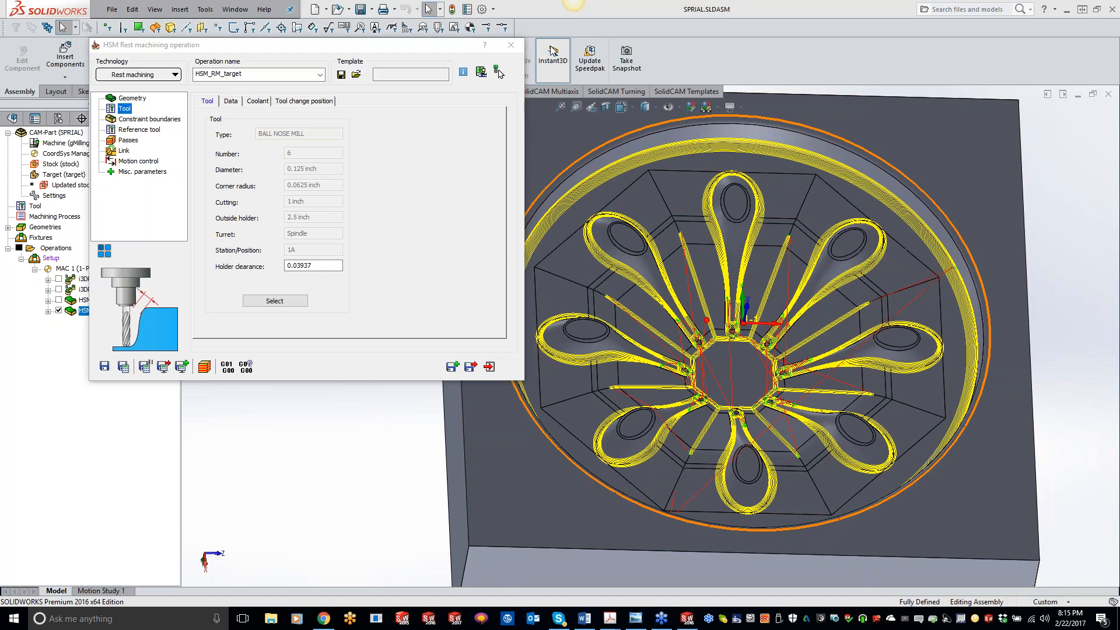
{"action": "left_click", "coordinate": [511, 45]}
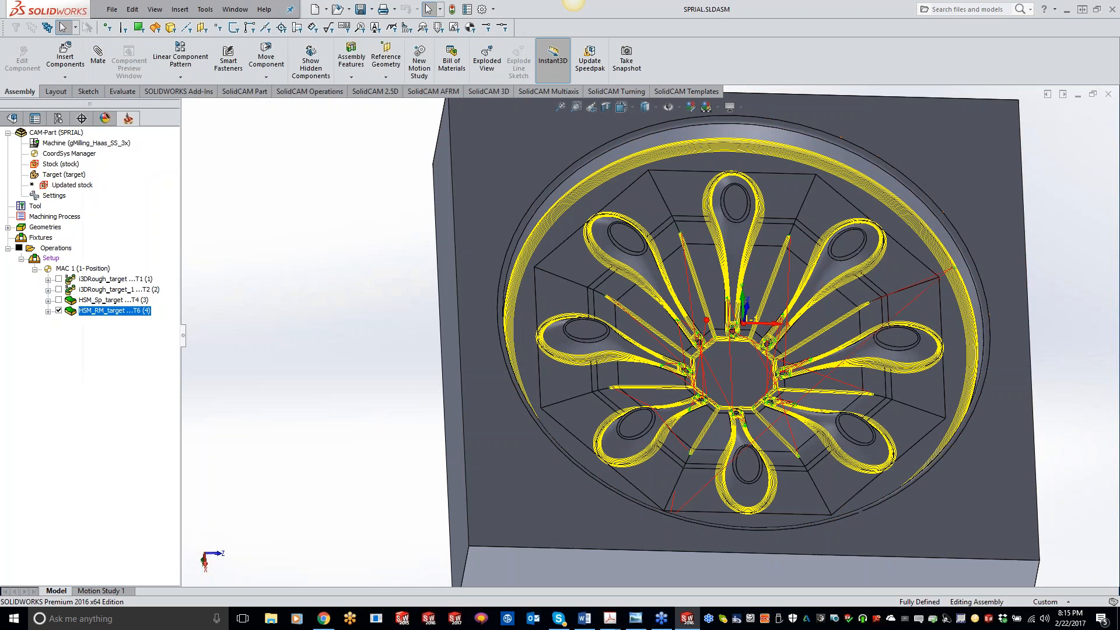
Close the SPIRAL CAM-Part and open the recent HSM SPIRAL CAM-Part.
{"action": "right_click", "coordinate": [68, 132]}
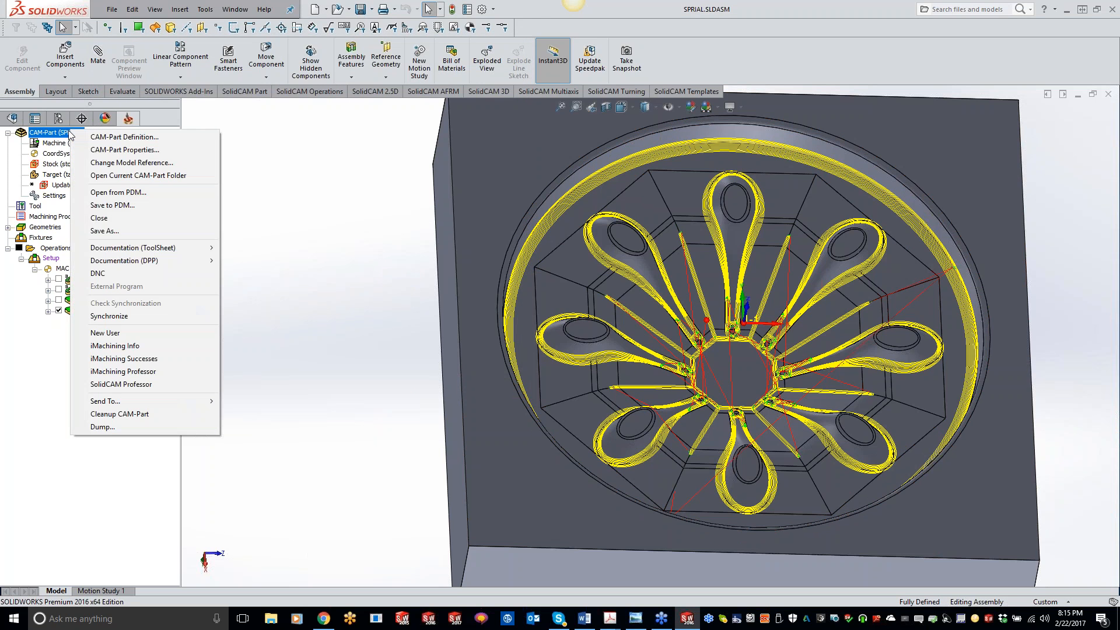
{"action": "left_click", "coordinate": [126, 219]}
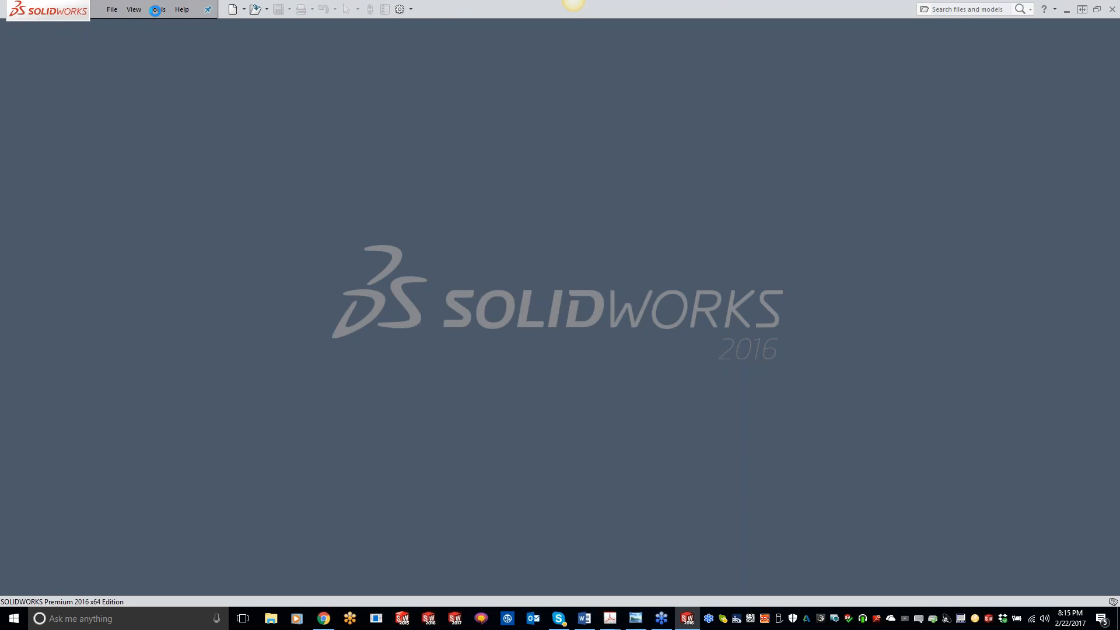
{"action": "left_click", "coordinate": [156, 10]}
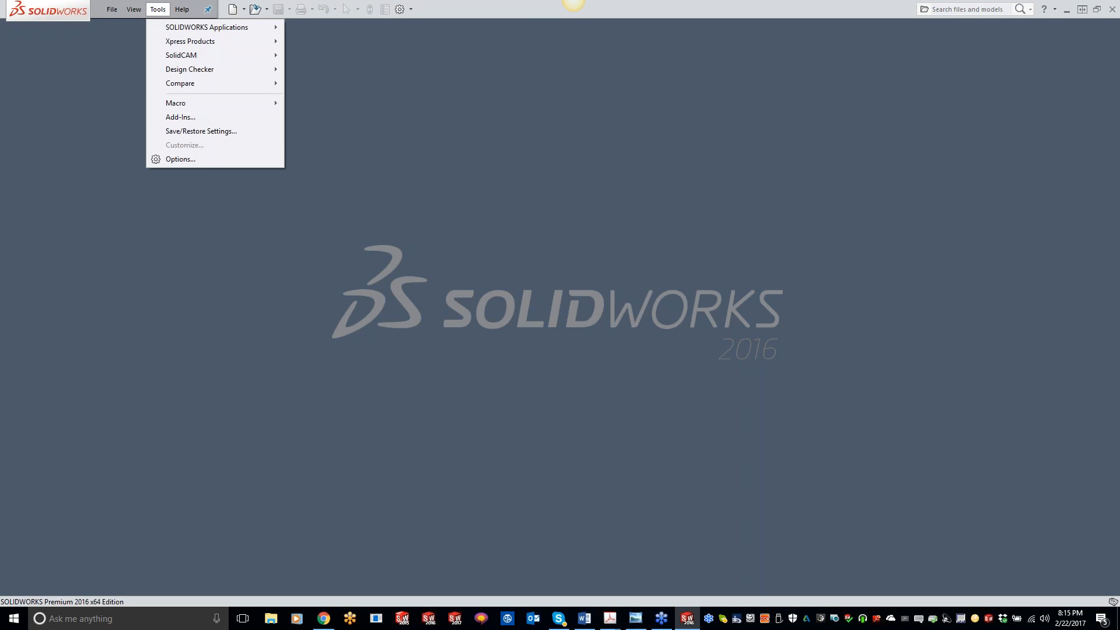
{"action": "mouse_move", "coordinate": [222, 55]}
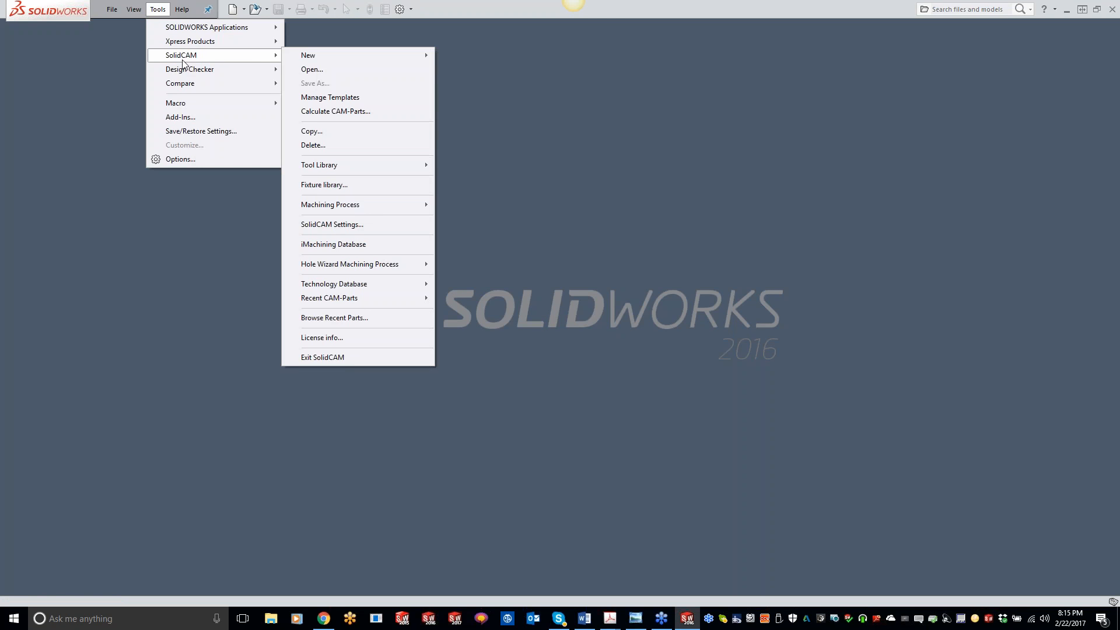
{"action": "left_click", "coordinate": [372, 317]}
{"action": "double_click", "coordinate": [673, 196]}
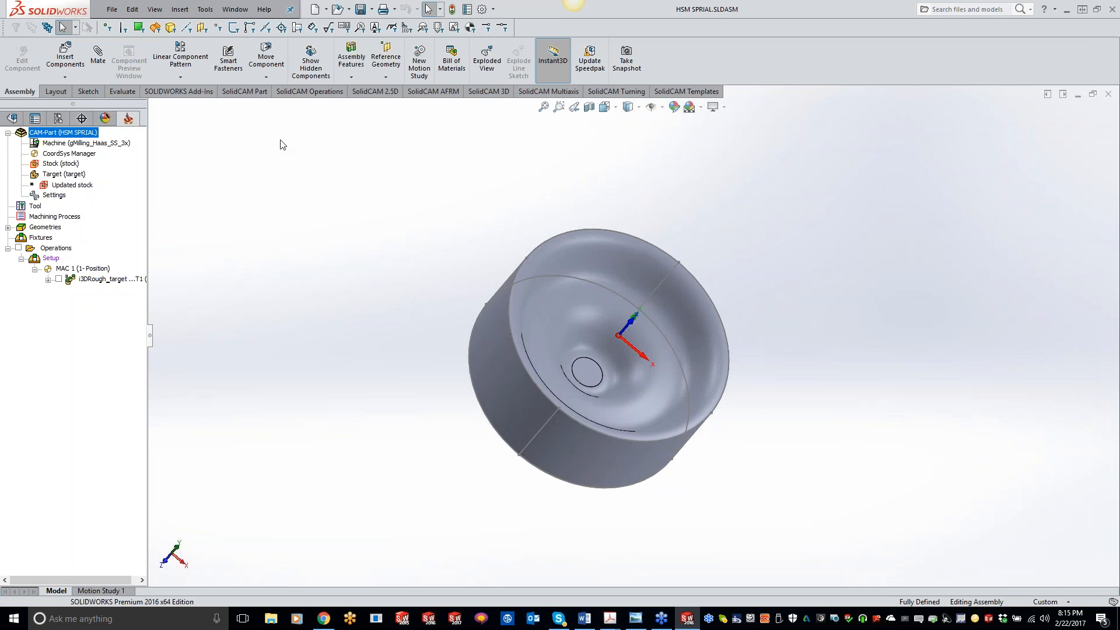
Open the About SolidCAM information to check the installed version.
{"action": "left_click", "coordinate": [265, 9]}
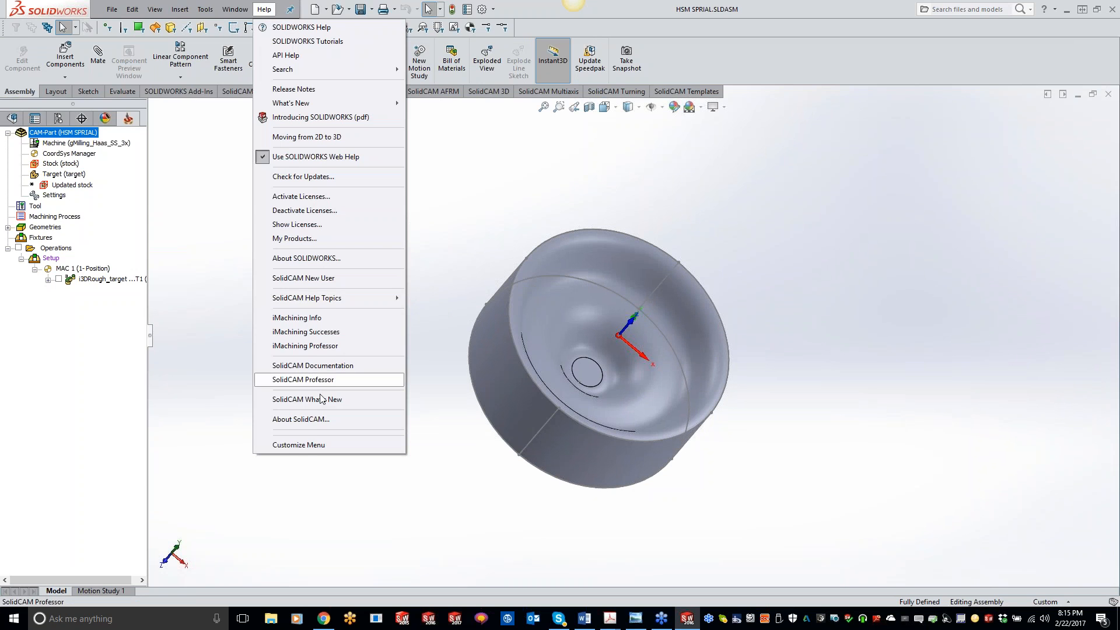
{"action": "left_click", "coordinate": [312, 420]}
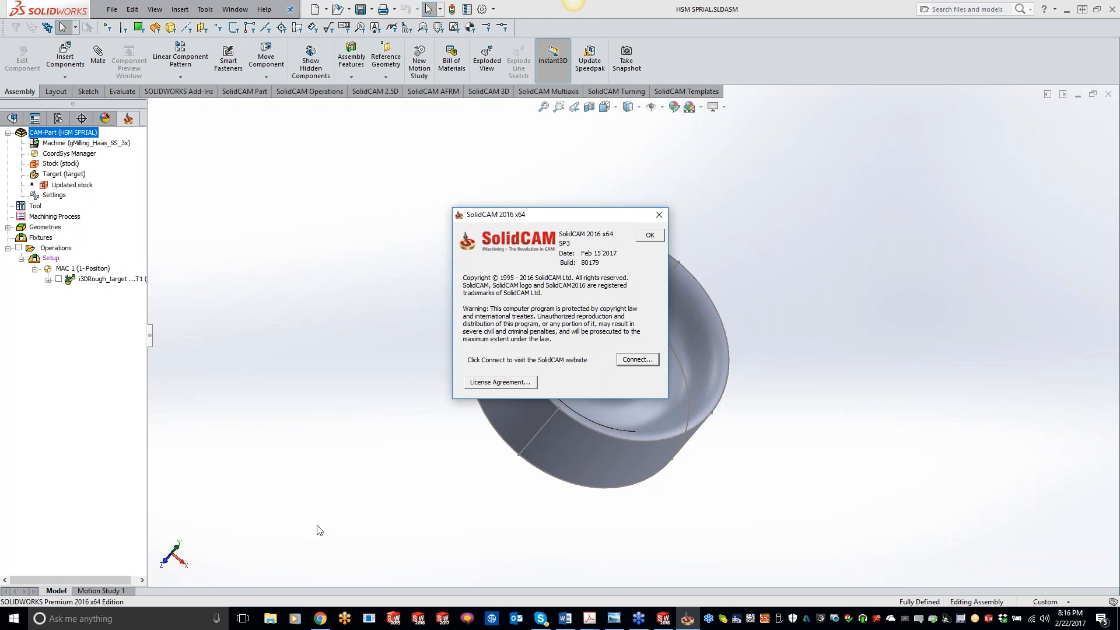
Switch to the browser and open the SolidCAM Login & Downloads page.
{"action": "left_click", "coordinate": [320, 618]}
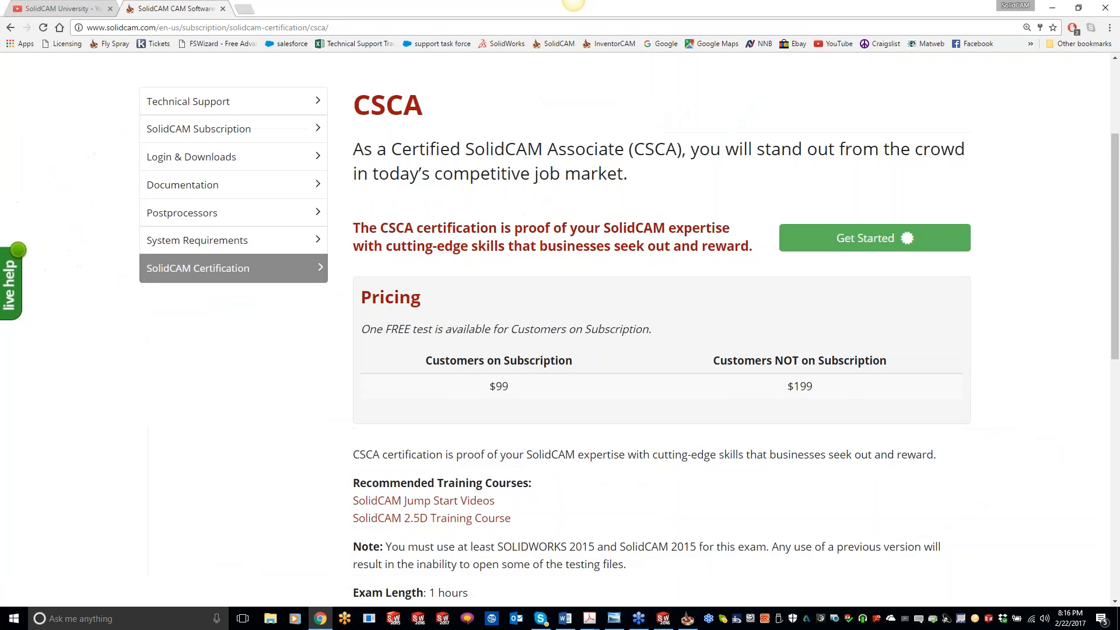
{"action": "scroll", "coordinate": [459, 297], "scroll_direction": "up", "scroll_amount": 3}
{"action": "left_click", "coordinate": [730, 187]}
{"action": "left_click", "coordinate": [735, 288]}
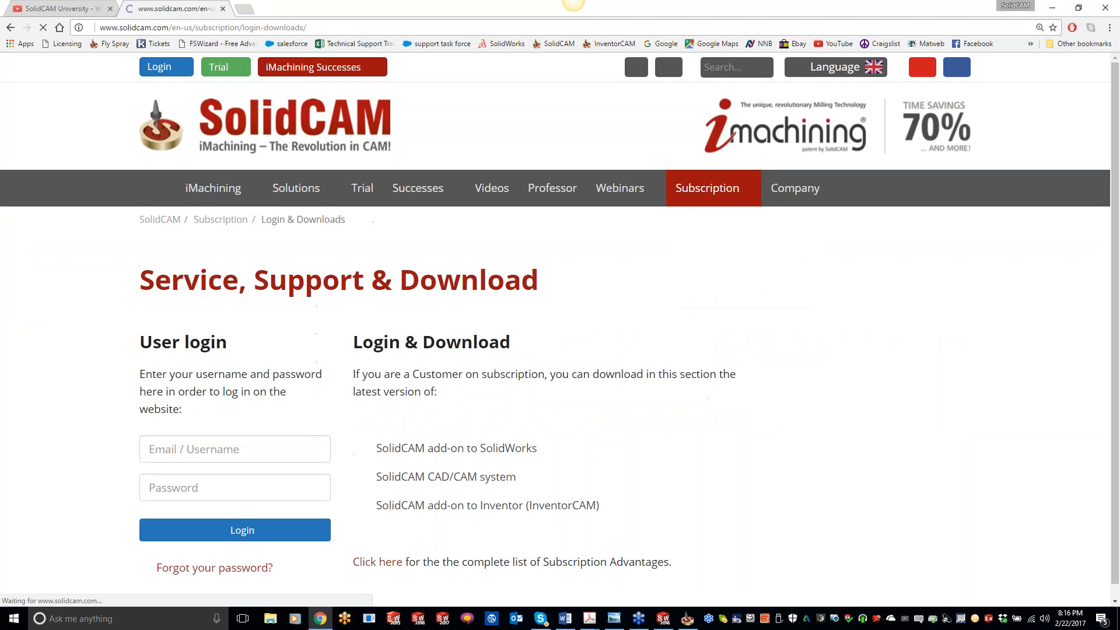
Open the SolidCAM Customer Registration form, then return to SolidWorks.
{"action": "scroll", "coordinate": [875, 272], "scroll_direction": "down", "scroll_amount": 3}
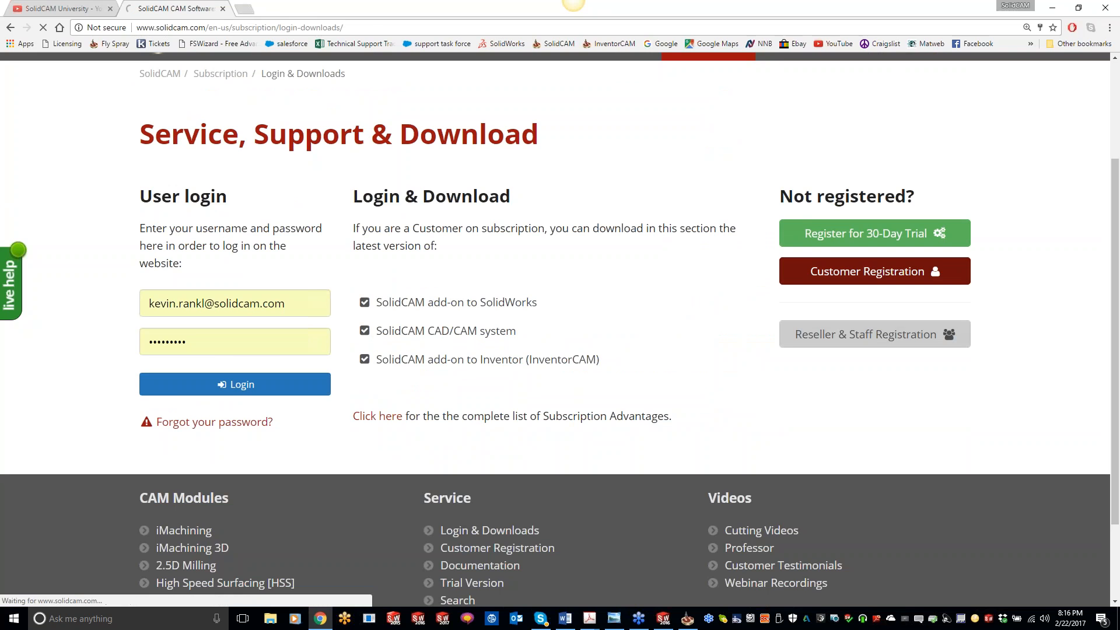
{"action": "scroll", "coordinate": [425, 320], "scroll_direction": "down", "scroll_amount": 3}
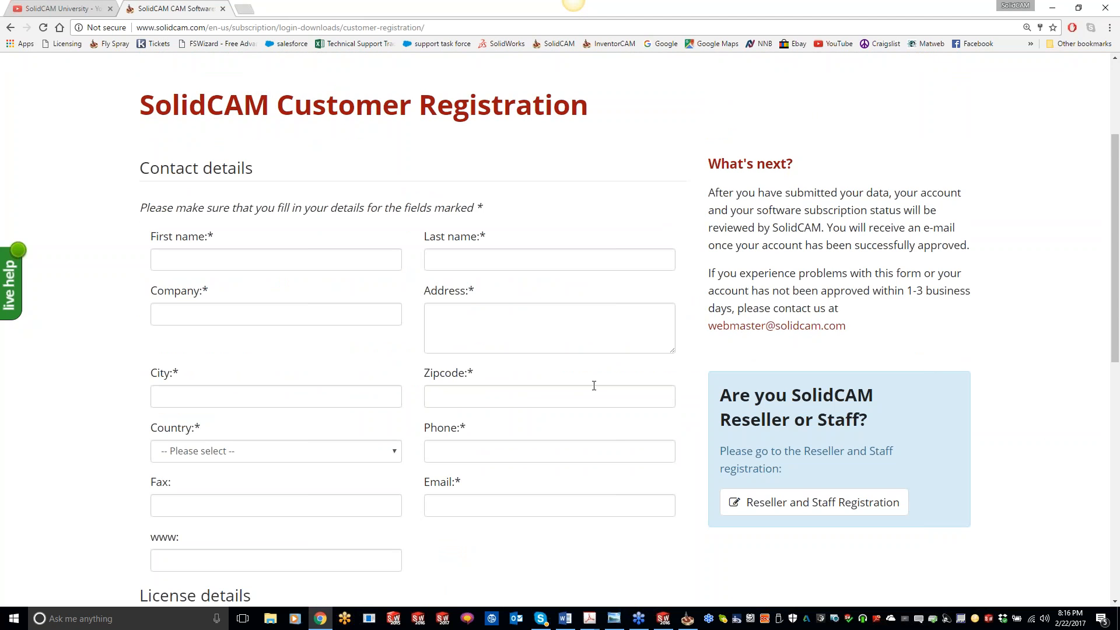
{"action": "scroll", "coordinate": [594, 385], "scroll_direction": "up", "scroll_amount": 5}
{"action": "left_click", "coordinate": [1045, 12]}
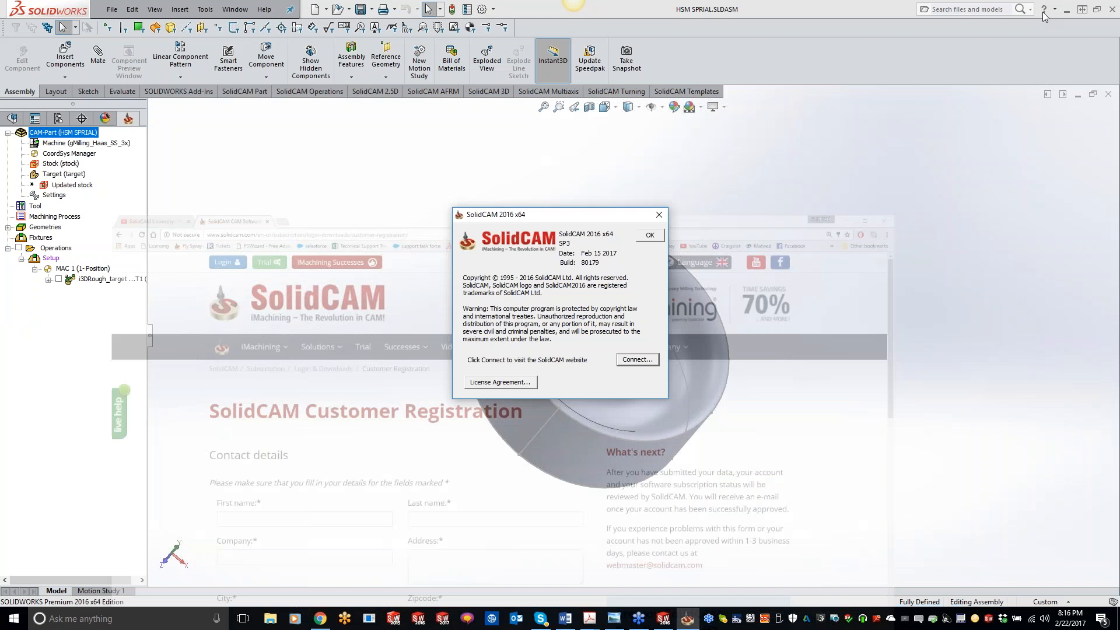
Run a SolidVerify simulation of the i3DRough_target roughing operation and inspect the machined stock.
{"action": "left_click", "coordinate": [661, 235]}
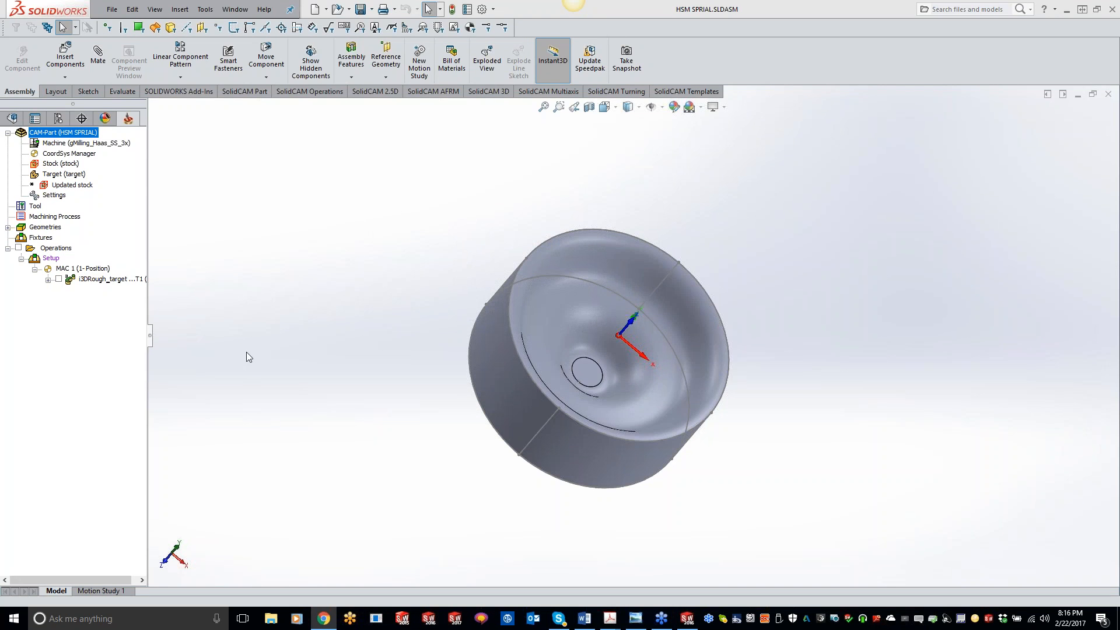
{"action": "middle_click_drag", "start_coordinate": [246, 352], "coordinate": [374, 361]}
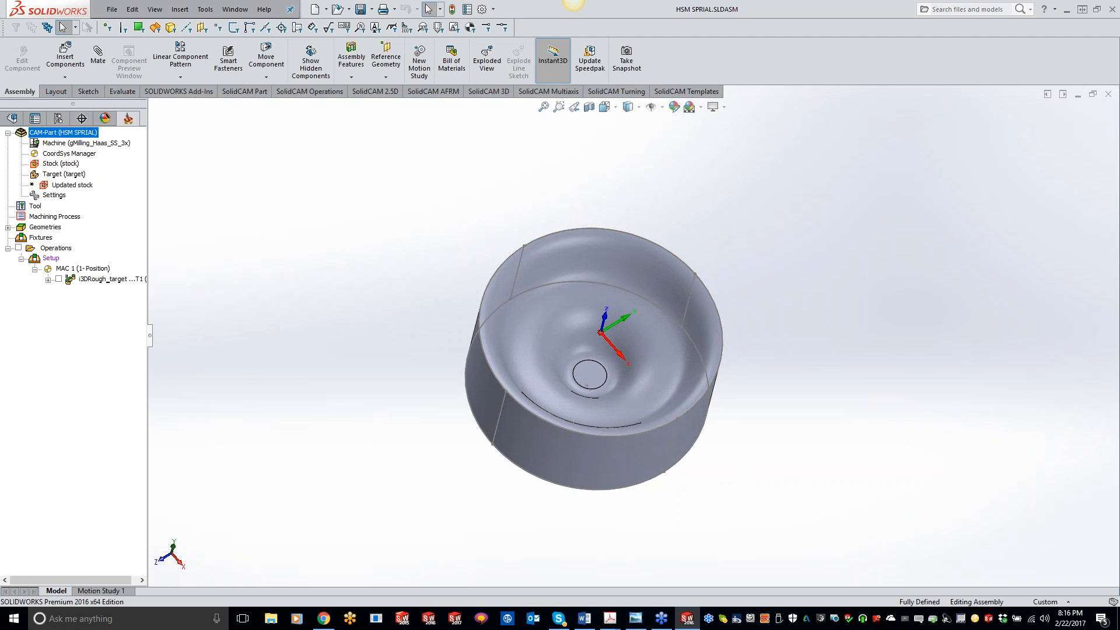
{"action": "scroll", "coordinate": [589, 265], "scroll_direction": "down", "scroll_amount": 3}
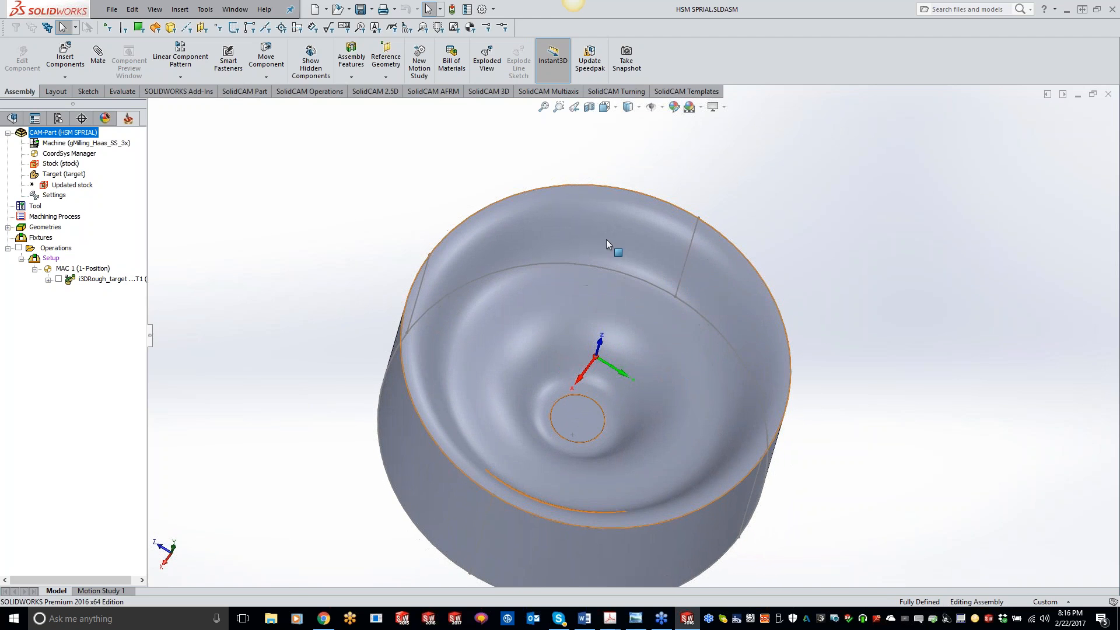
{"action": "right_click", "coordinate": [120, 280]}
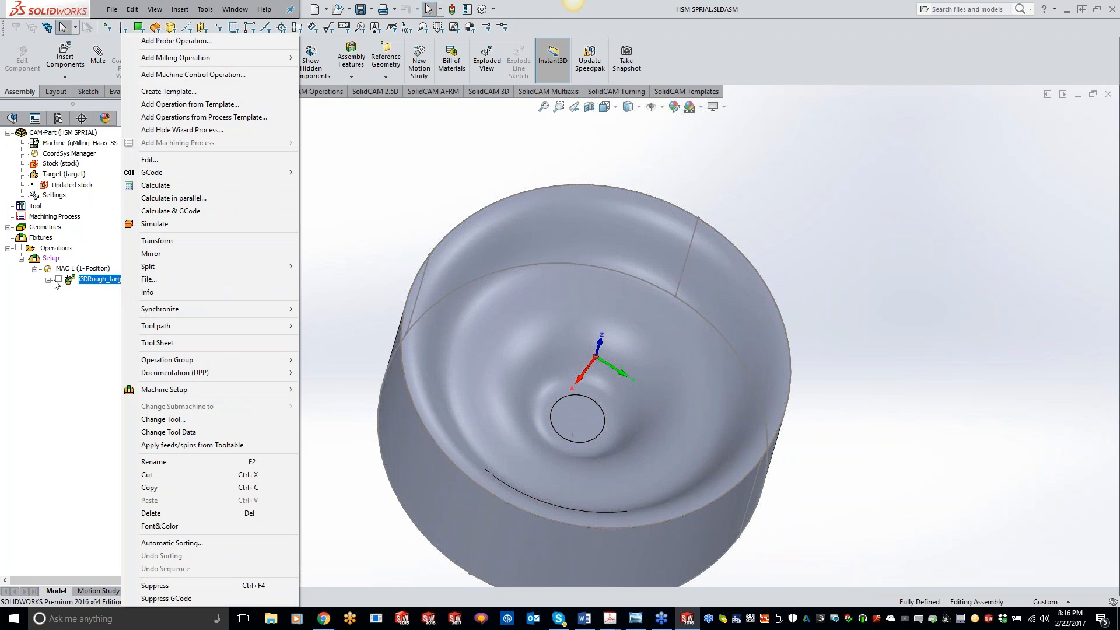
{"action": "left_click", "coordinate": [155, 224]}
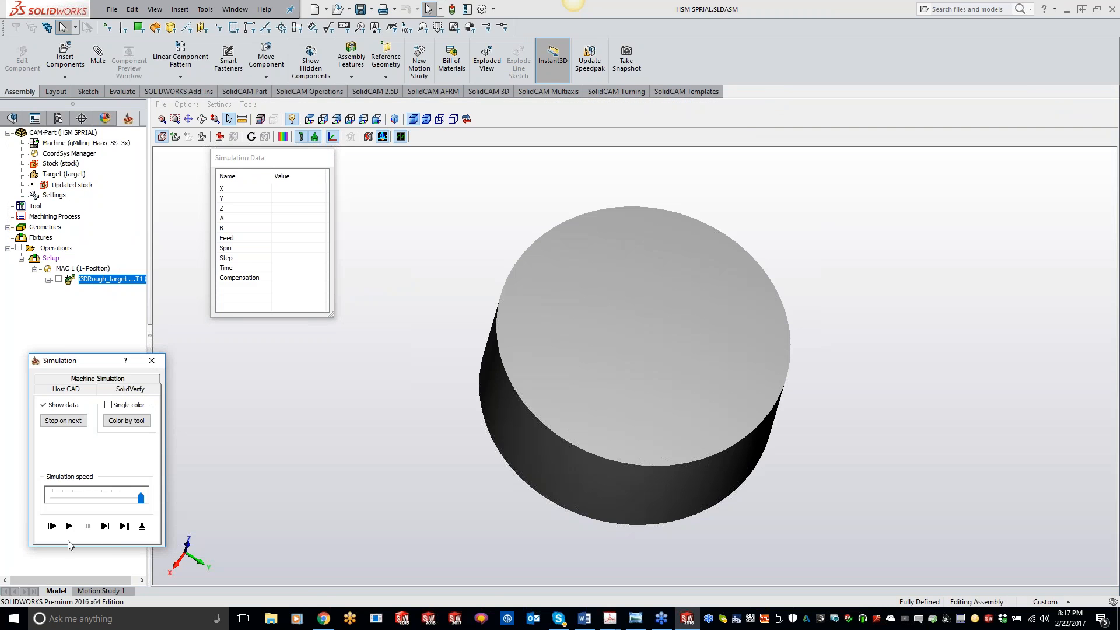
{"action": "left_click", "coordinate": [69, 526]}
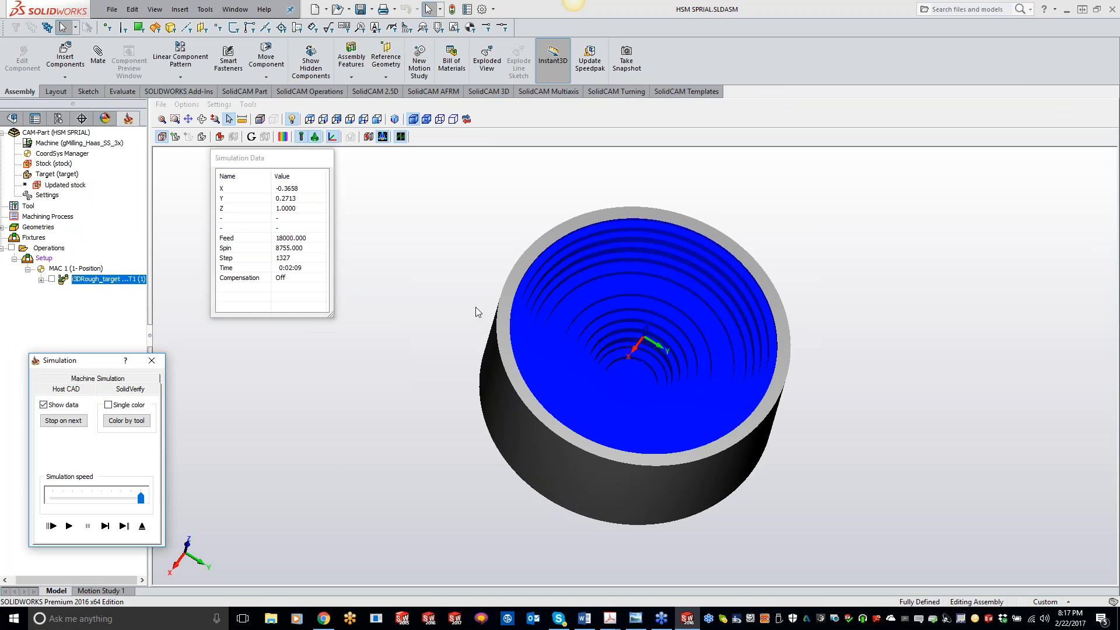
{"action": "scroll", "coordinate": [488, 310], "scroll_direction": "up", "scroll_amount": 3}
{"action": "middle_click_drag", "start_coordinate": [488, 310], "coordinate": [303, 370]}
{"action": "left_click", "coordinate": [151, 360]}
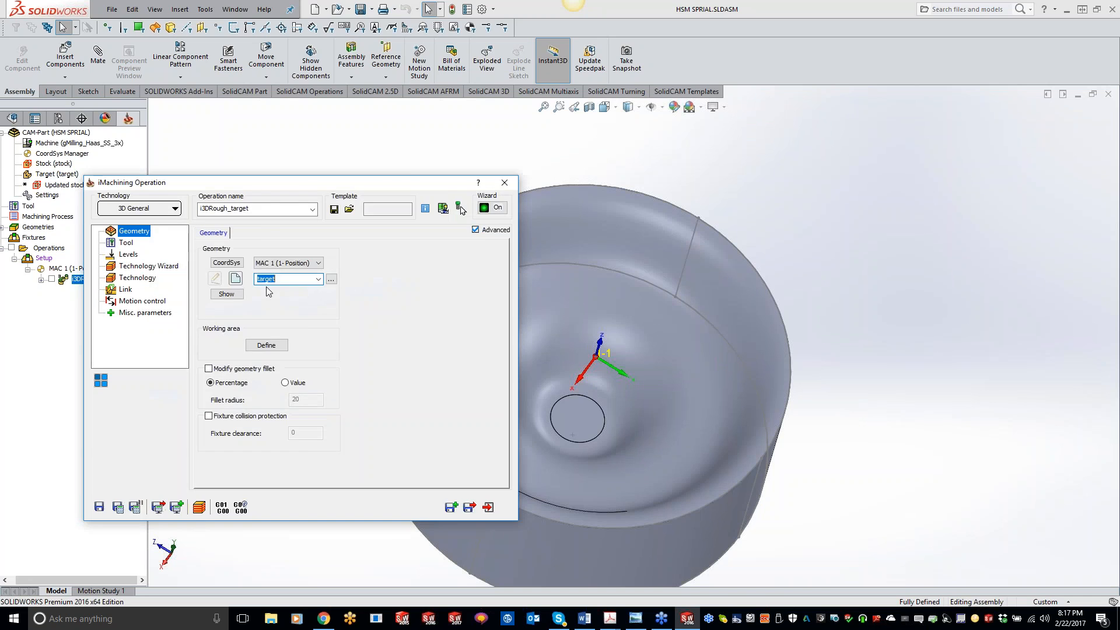
Enable the Scallop override in the operation's Rest Rough settings, set it to 0.06, and save and calculate.
{"action": "left_click", "coordinate": [137, 278]}
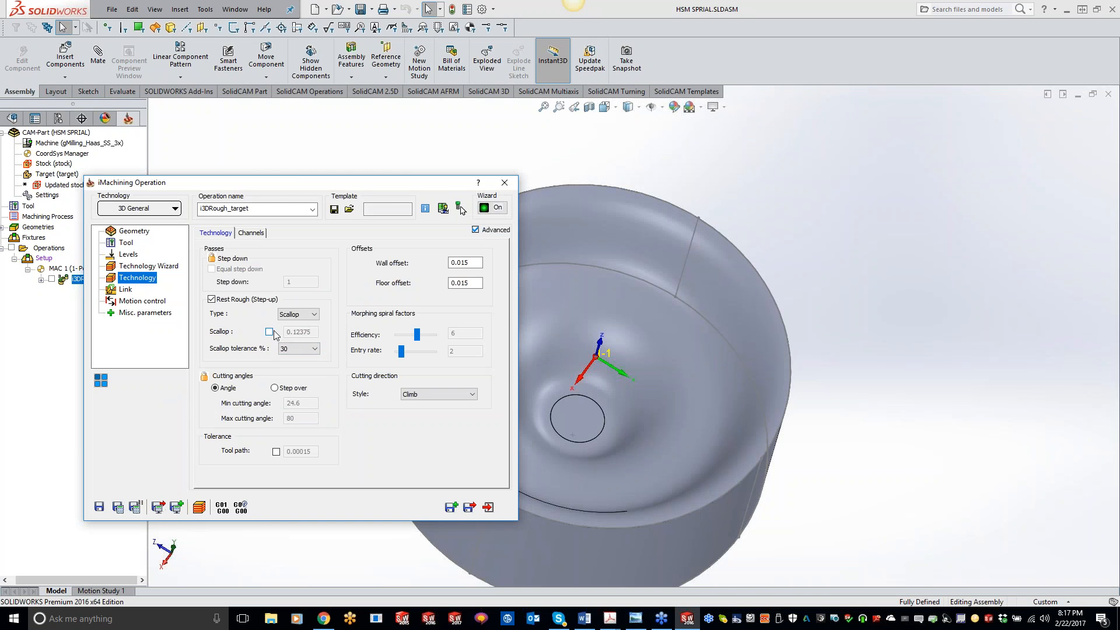
{"action": "left_click", "coordinate": [269, 332]}
{"action": "left_click", "coordinate": [296, 333]}
{"action": "left_click_drag", "start_coordinate": [295, 333], "coordinate": [401, 333]}
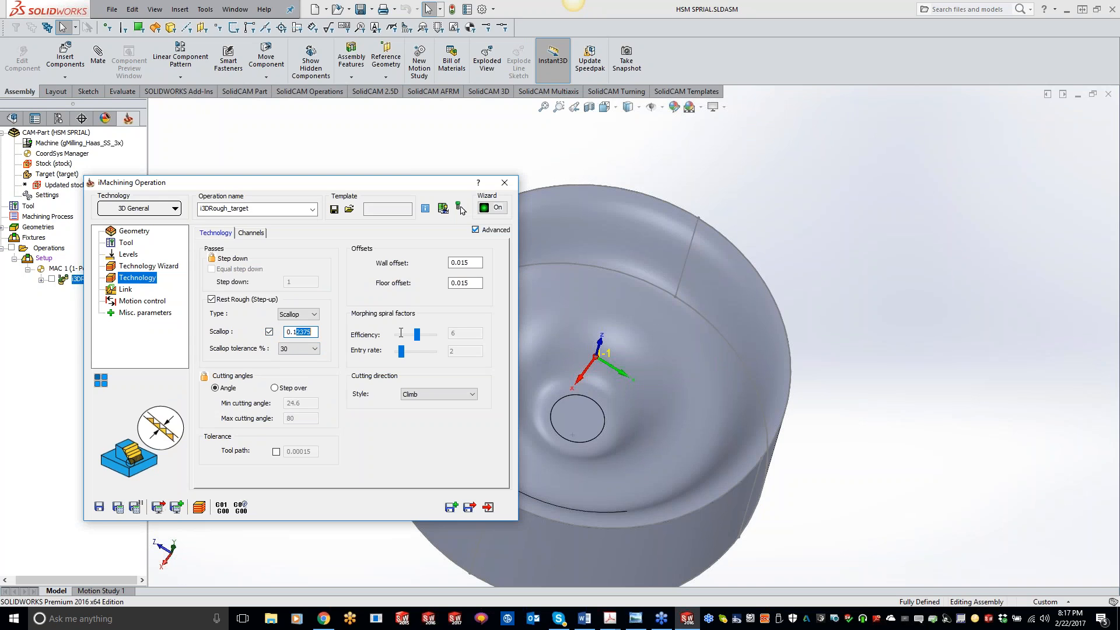
{"action": "key", "text": "BackSpace"}
{"action": "left_click", "coordinate": [118, 507]}
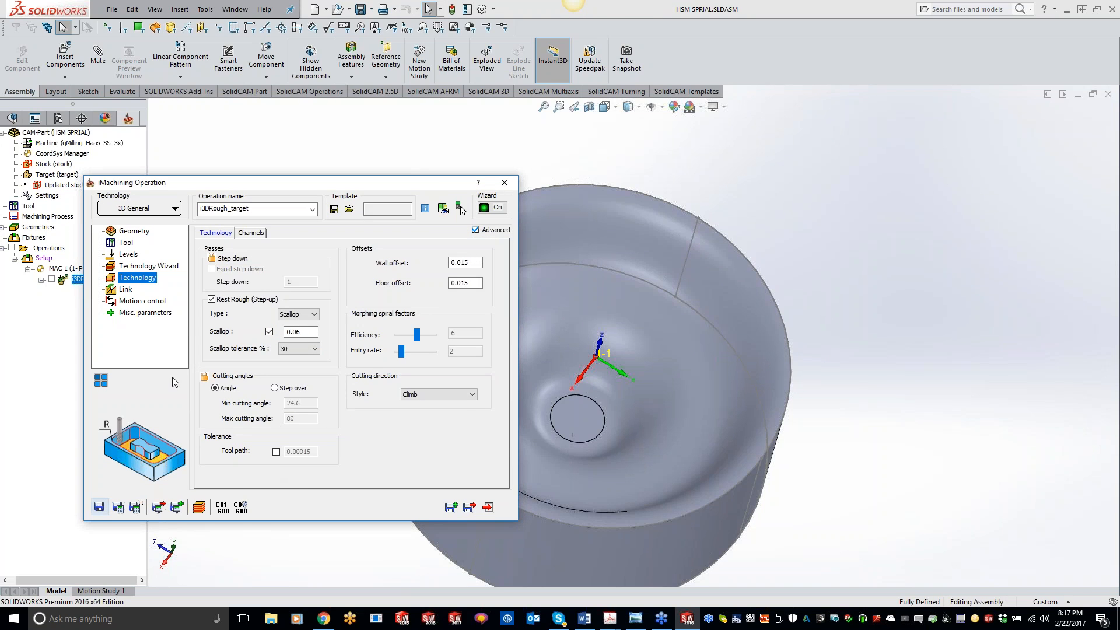
Simulate the recalculated roughing operation in SolidVerify and inspect the remaining material.
{"action": "left_click", "coordinate": [199, 507]}
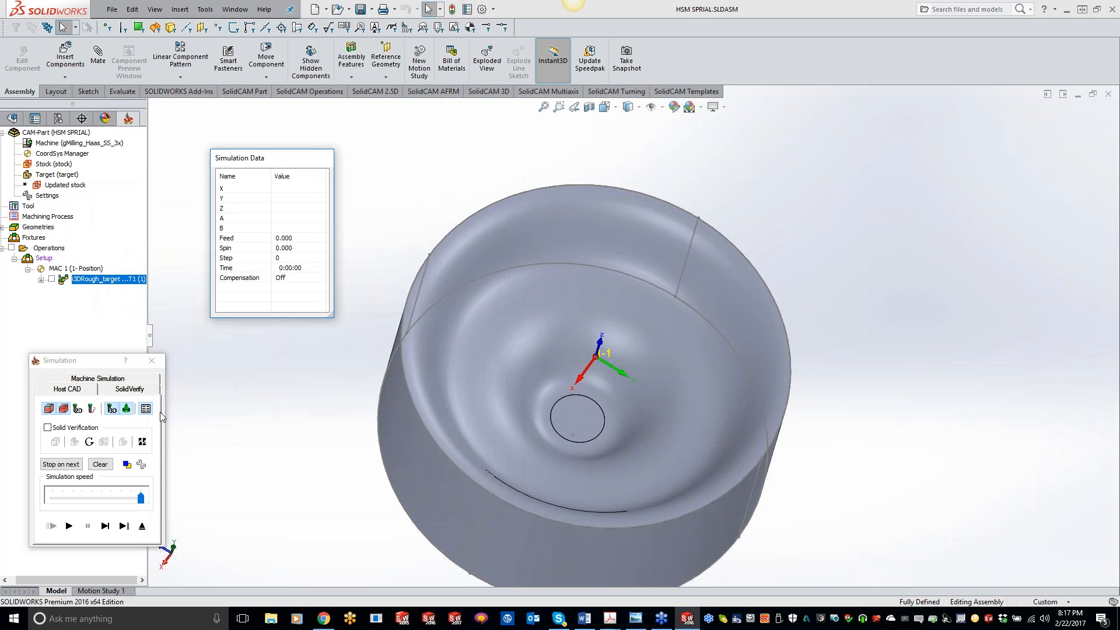
{"action": "left_click", "coordinate": [133, 393]}
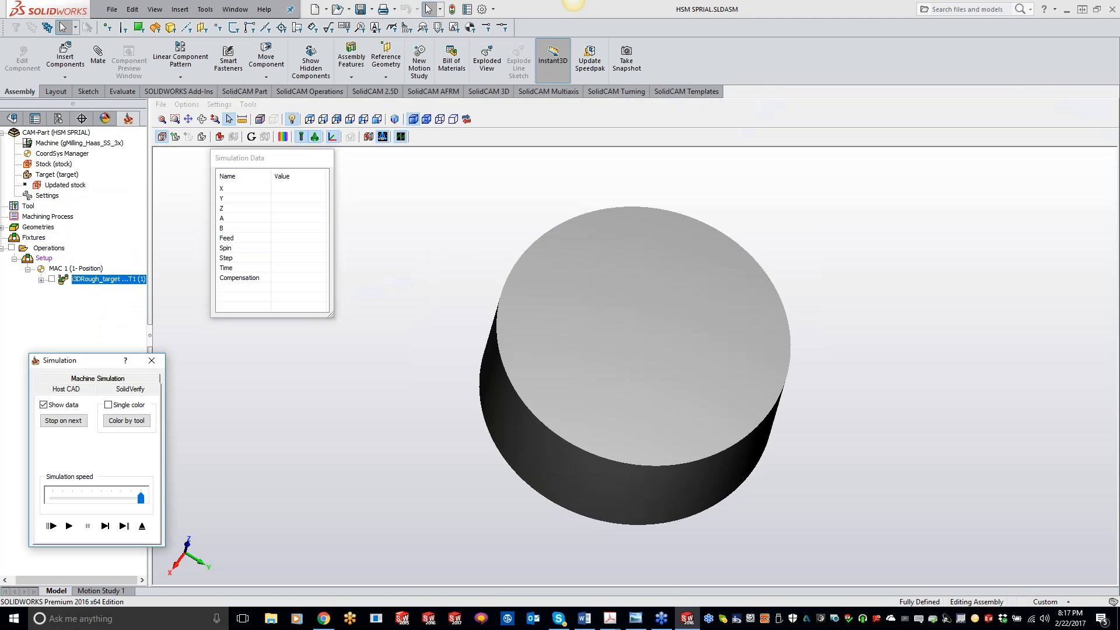
{"action": "left_click", "coordinate": [69, 526]}
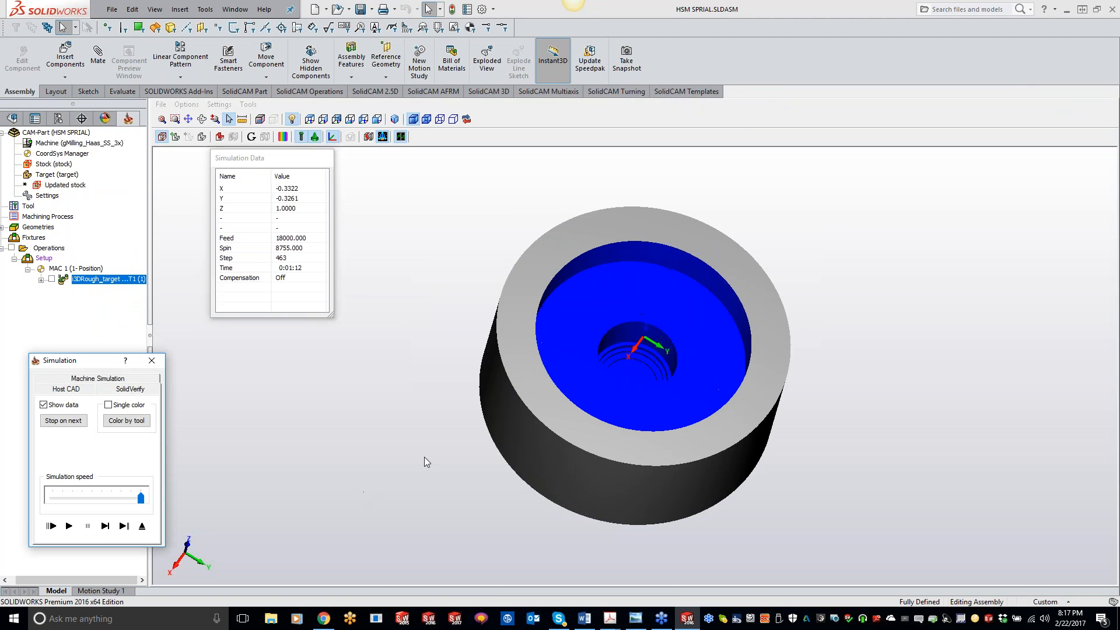
{"action": "middle_click_drag", "start_coordinate": [479, 388], "coordinate": [480, 376]}
{"action": "left_click", "coordinate": [105, 527]}
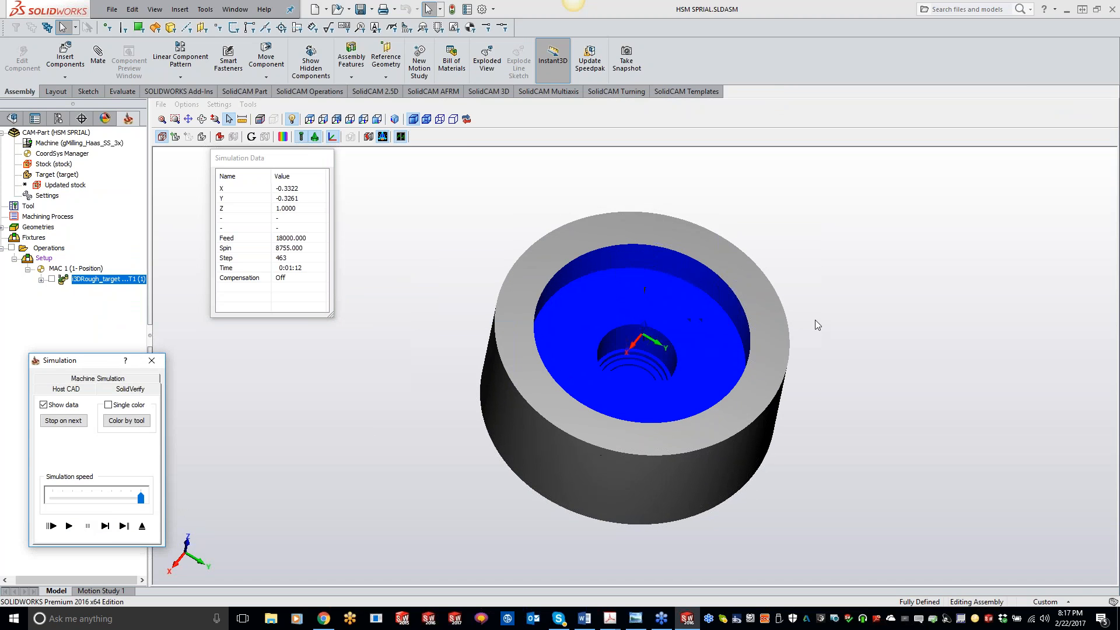
{"action": "middle_click_drag", "start_coordinate": [779, 299], "coordinate": [743, 268]}
{"action": "left_click", "coordinate": [154, 360]}
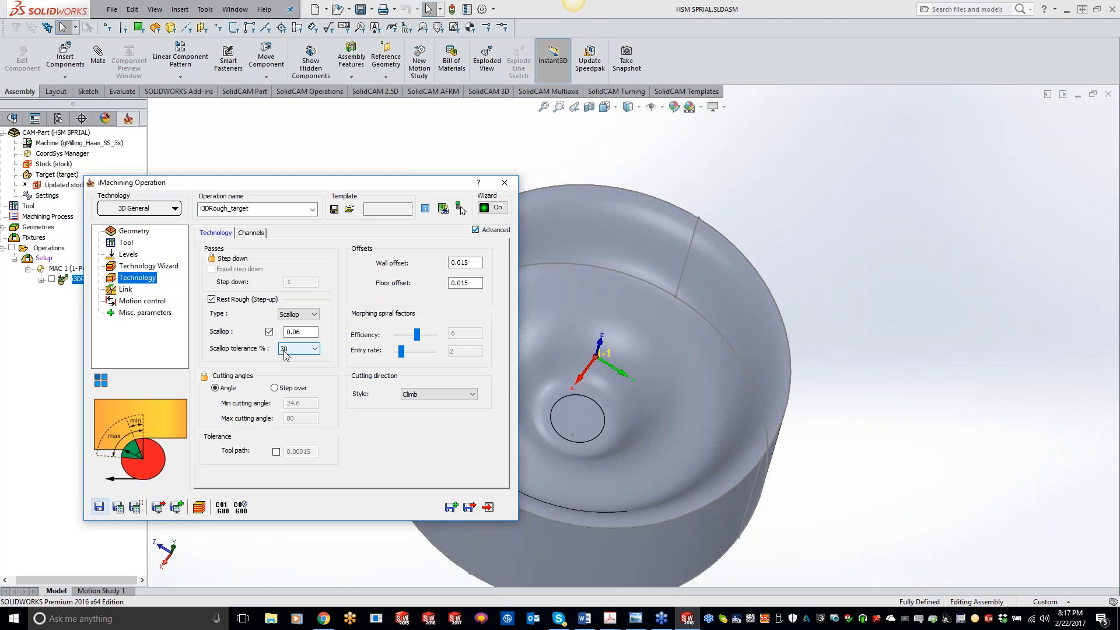
Turn off the Scallop override and save and recalculate the operation.
{"action": "left_click", "coordinate": [302, 332]}
{"action": "left_click", "coordinate": [269, 331]}
{"action": "left_click", "coordinate": [117, 508]}
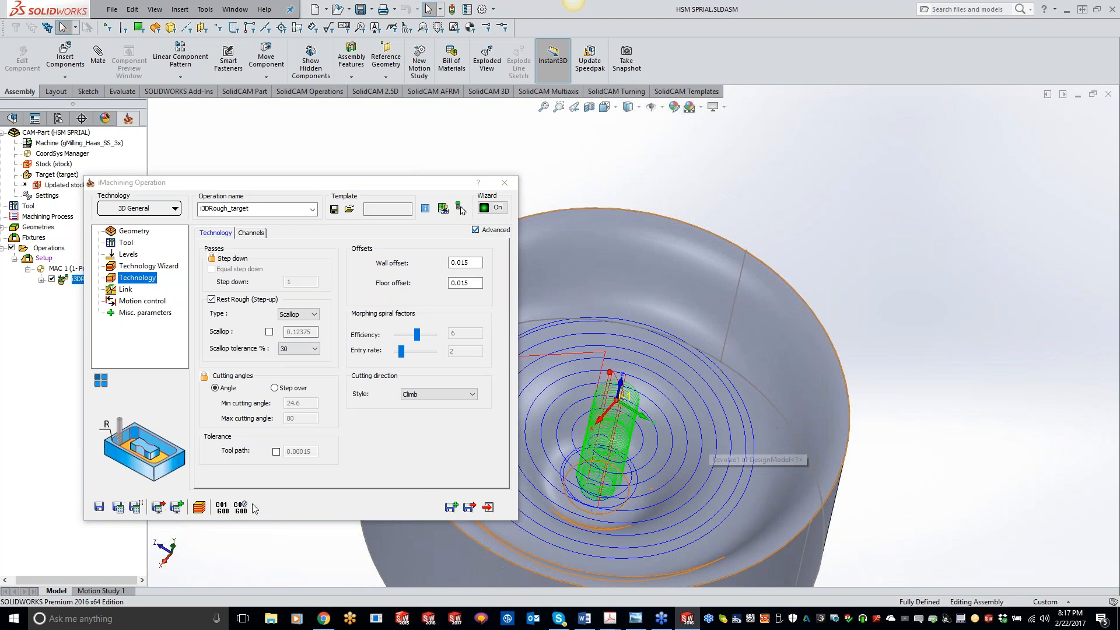
Simulate the operation in SolidVerify again to compare the result.
{"action": "left_click", "coordinate": [199, 508]}
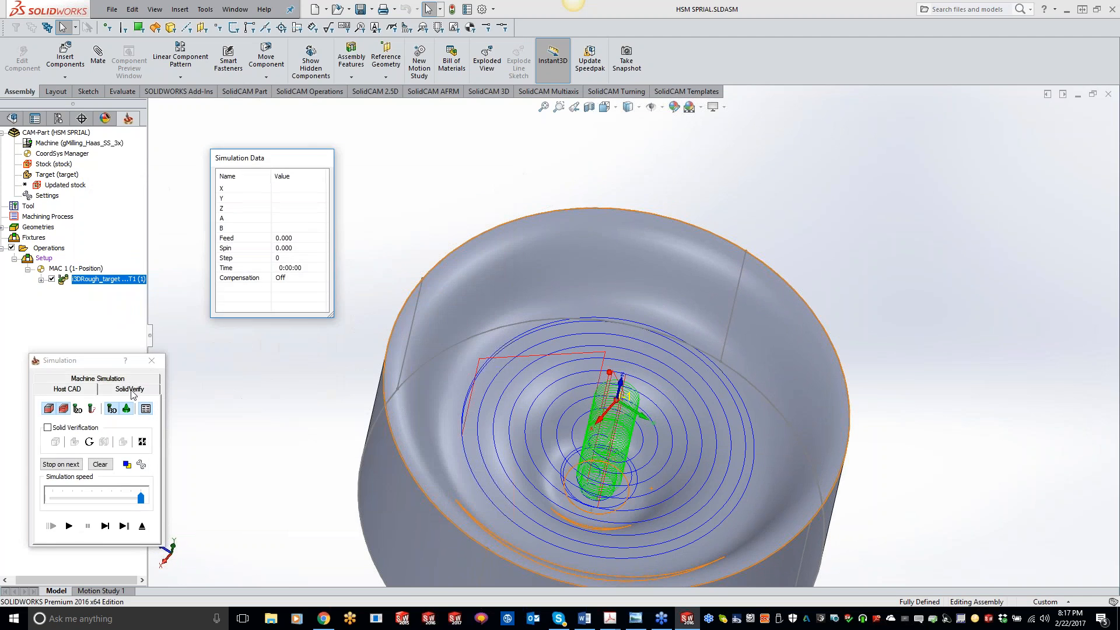
{"action": "left_click", "coordinate": [133, 391]}
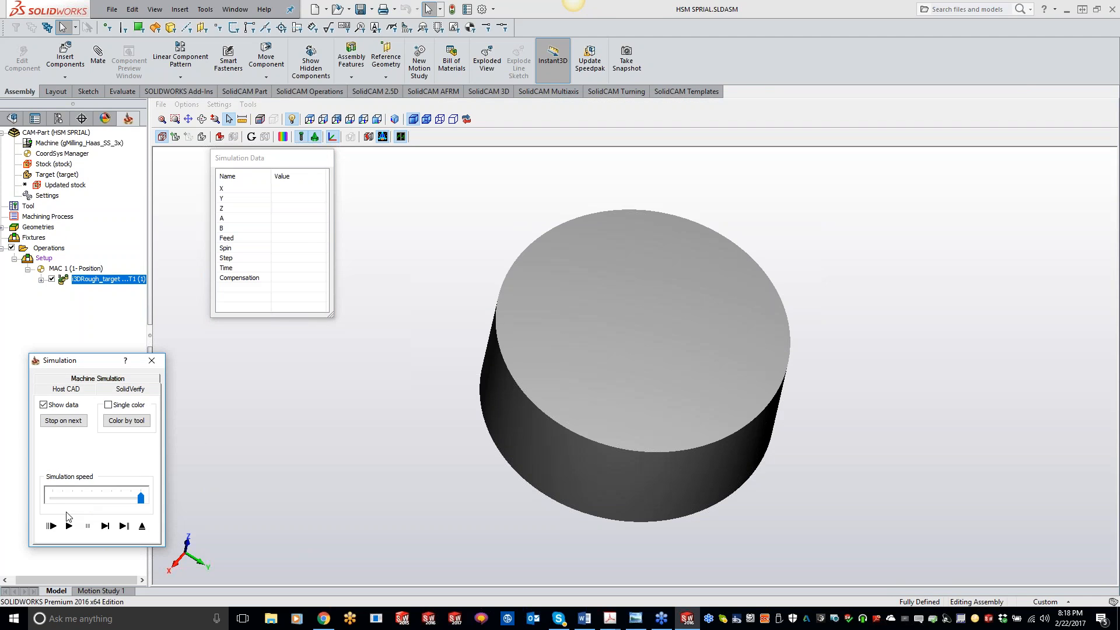
{"action": "left_click", "coordinate": [68, 526]}
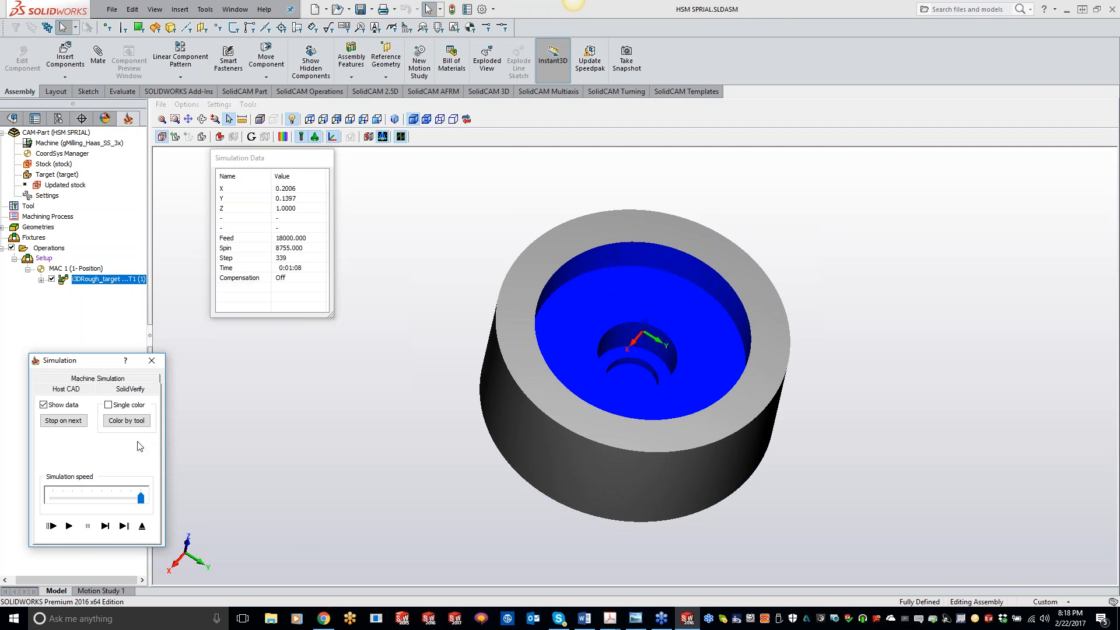
{"action": "left_click", "coordinate": [153, 362]}
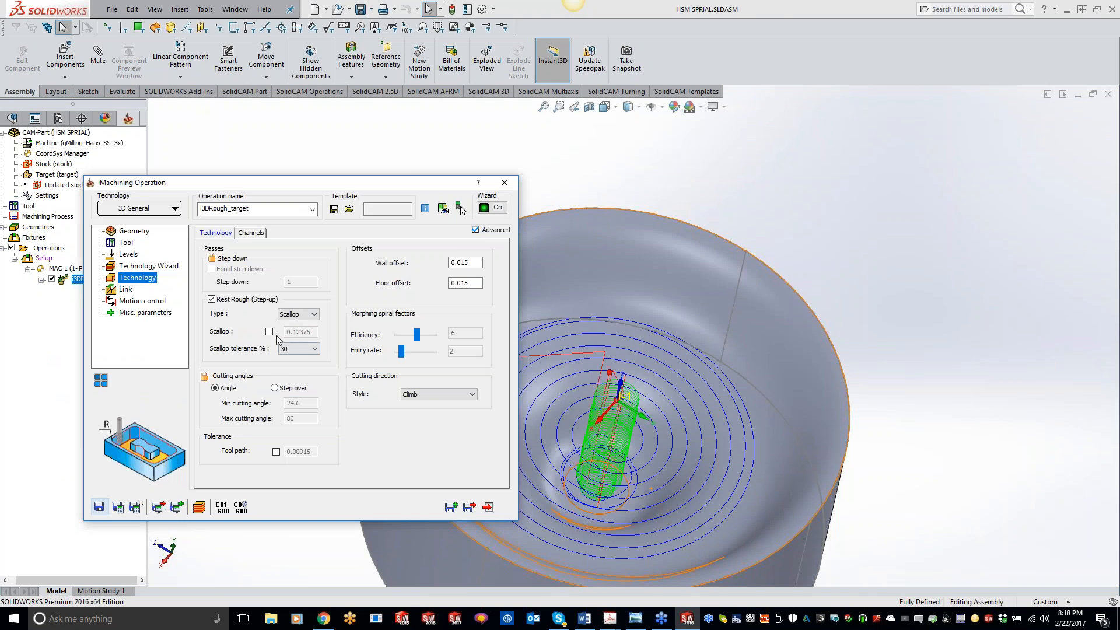
Enable the Scallop override again with a value of 0.03, then save and calculate.
{"action": "double_click", "coordinate": [295, 331]}
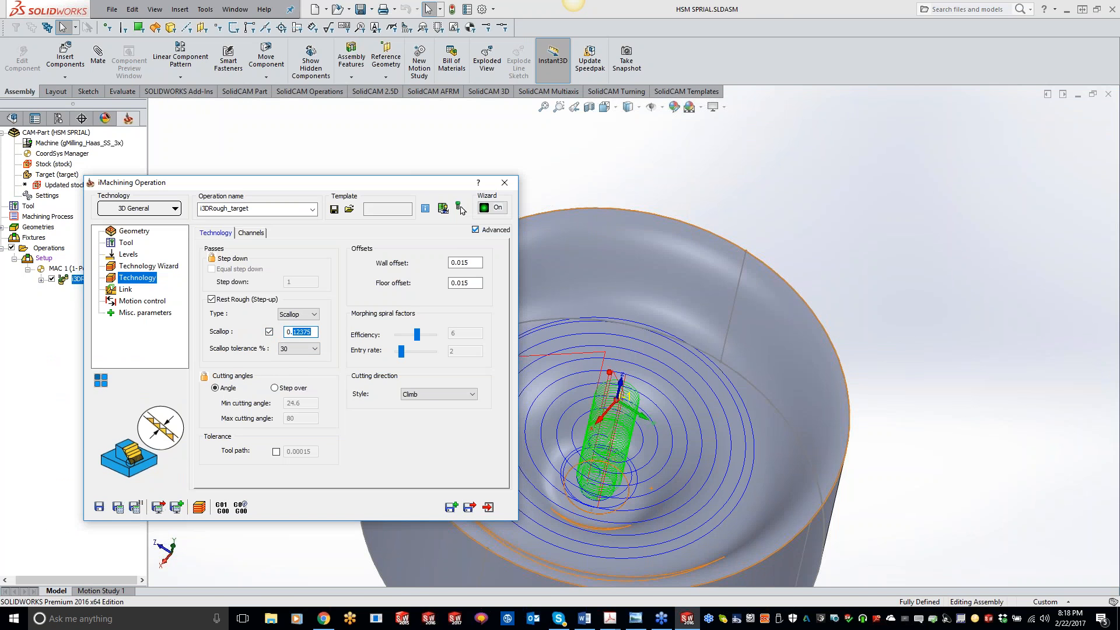
{"action": "type", "text": "0.03"}
{"action": "left_click", "coordinate": [117, 507]}
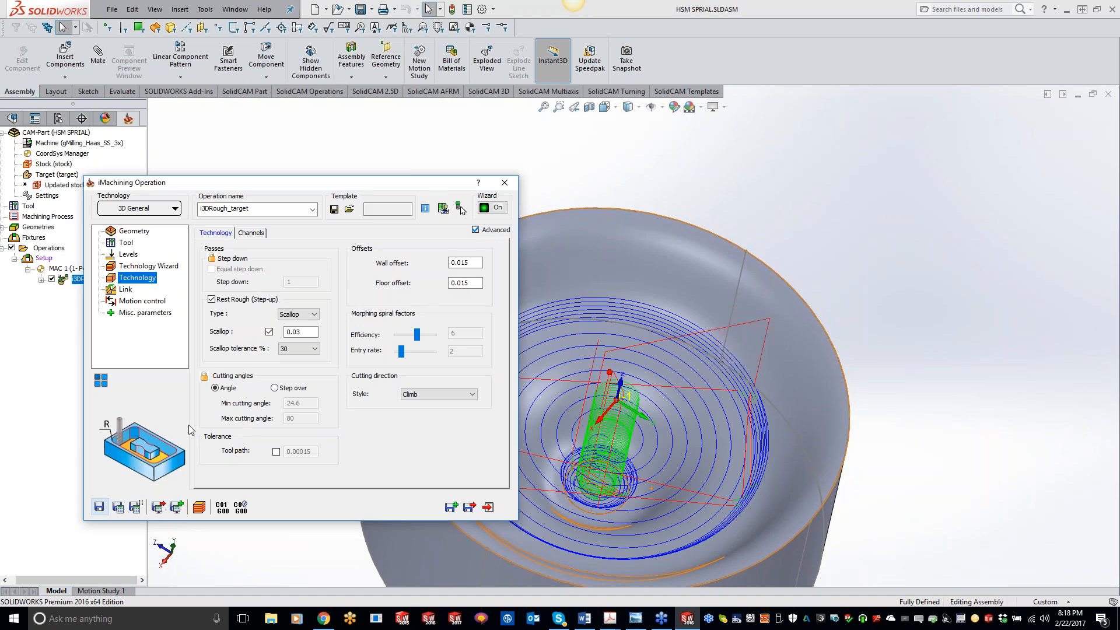
Simulate the 0.03 scallop toolpath in SolidVerify and inspect the finished surface.
{"action": "left_click", "coordinate": [199, 507]}
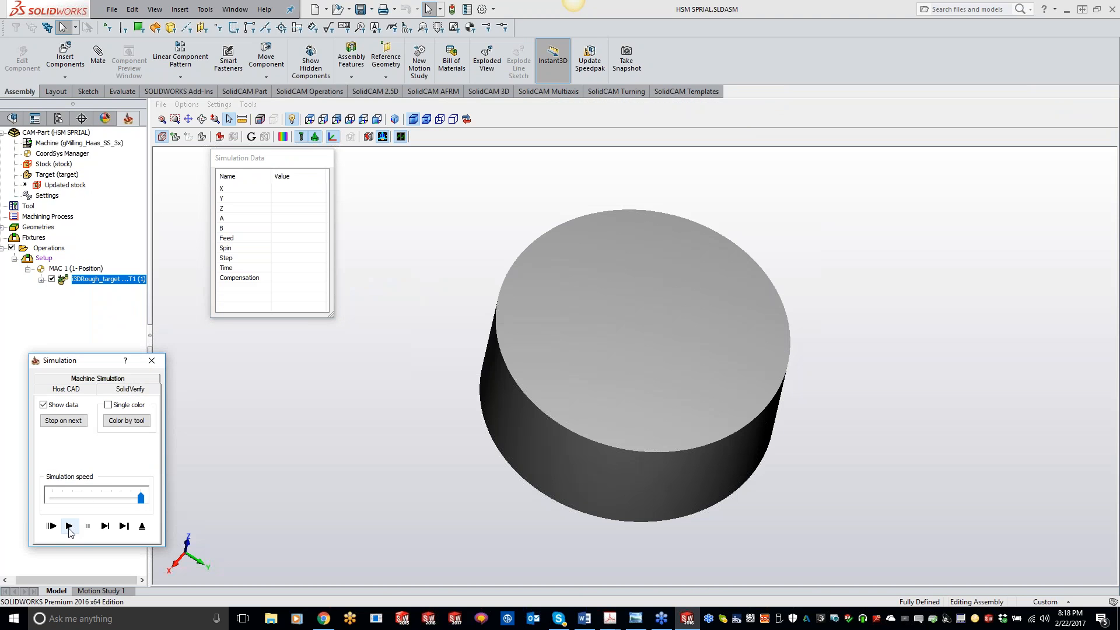
{"action": "left_click", "coordinate": [68, 527]}
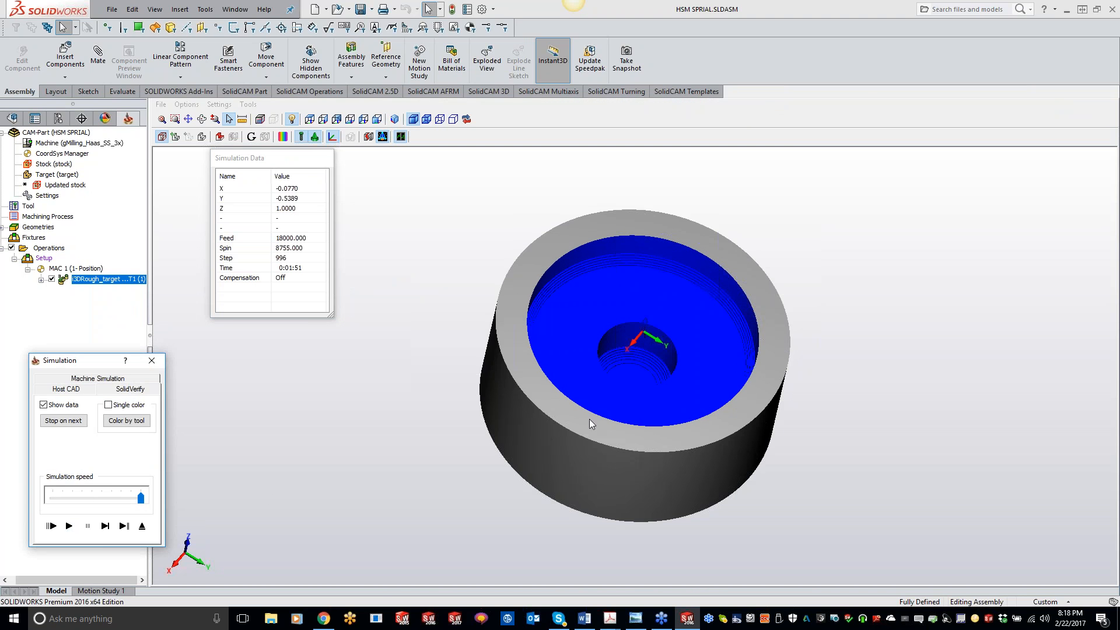
{"action": "middle_click_drag", "start_coordinate": [589, 418], "coordinate": [564, 374]}
{"action": "middle_click_drag", "start_coordinate": [568, 387], "coordinate": [568, 394]}
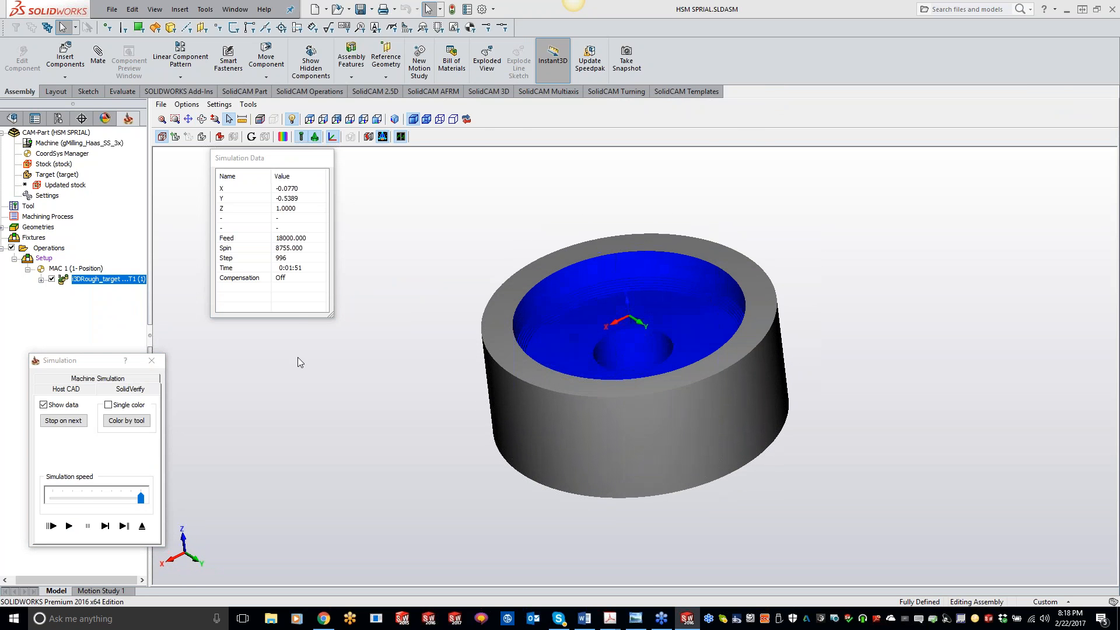
{"action": "left_click", "coordinate": [155, 362]}
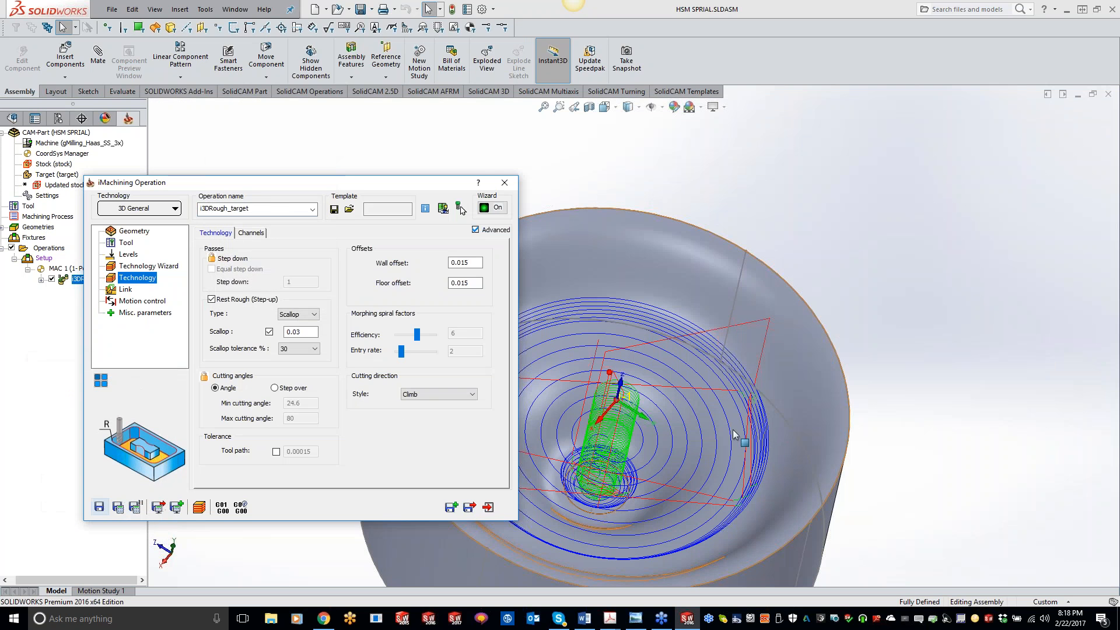
Create a new 3D geometry named model by selecting the part body as the operation's geometry.
{"action": "middle_click_drag", "start_coordinate": [744, 486], "coordinate": [607, 441]}
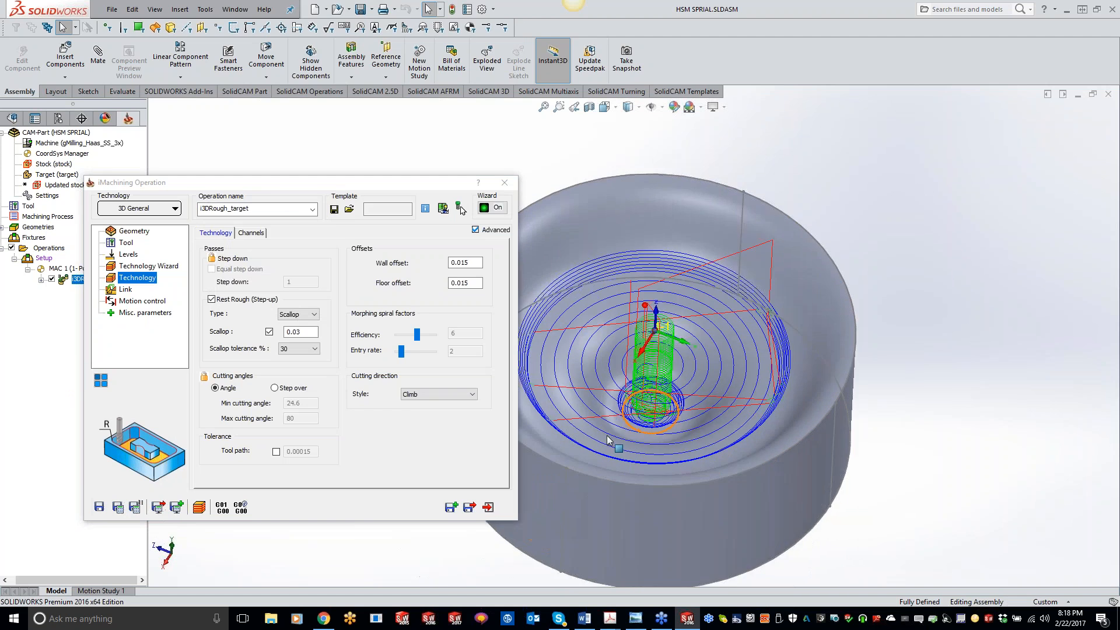
{"action": "left_click", "coordinate": [131, 234]}
{"action": "left_click", "coordinate": [246, 284]}
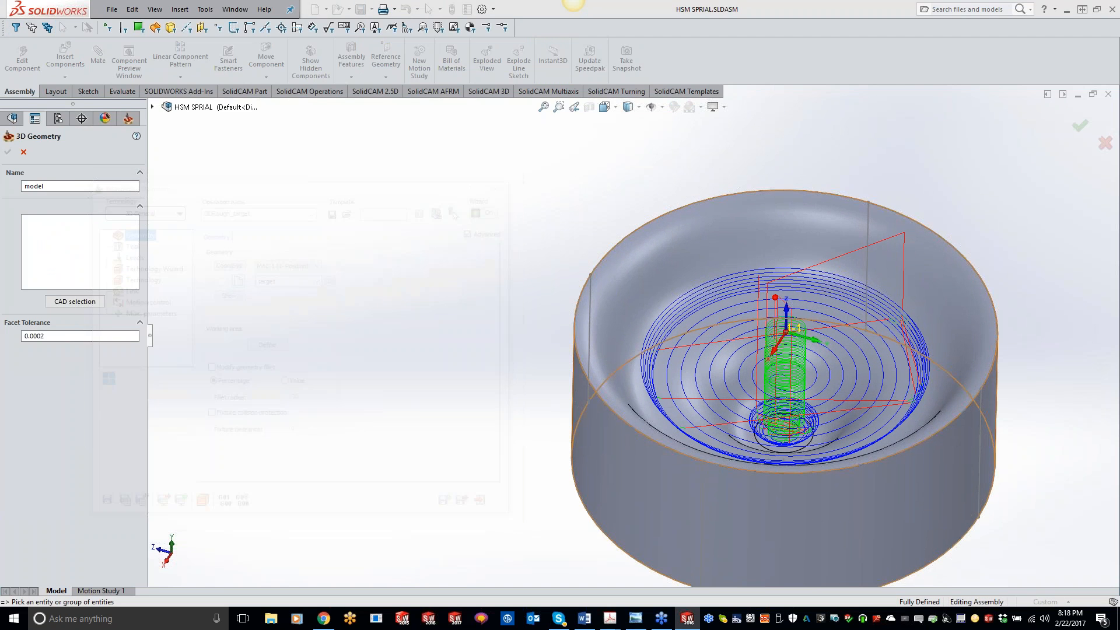
{"action": "left_click", "coordinate": [721, 519]}
{"action": "left_click", "coordinate": [8, 152]}
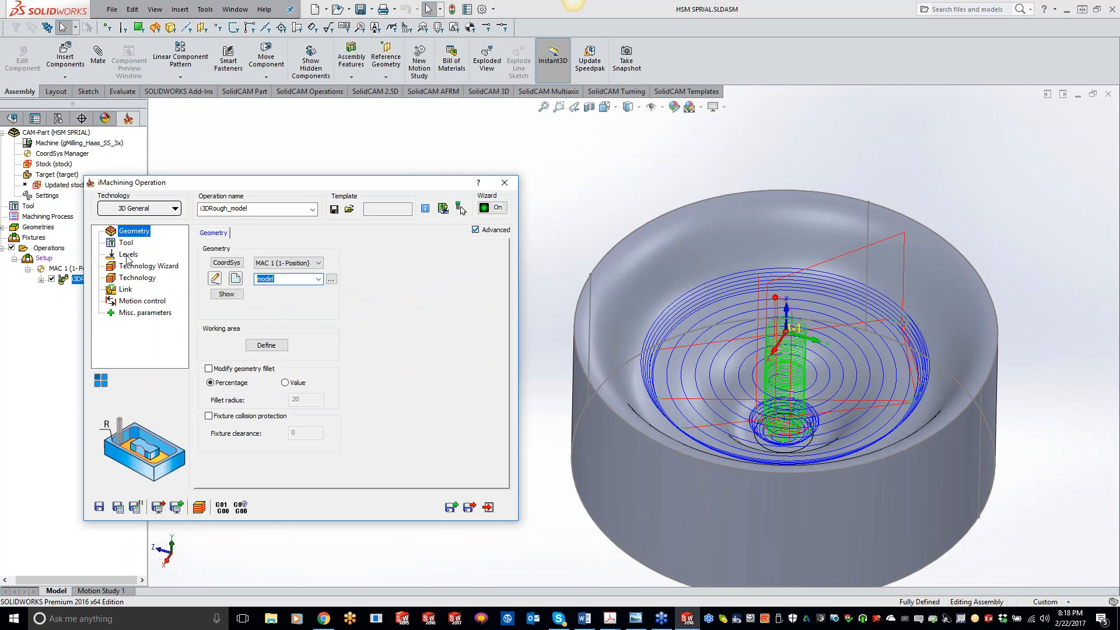
Review the Tool, Levels and Technology pages, then save and calculate the i3DRough_model operation.
{"action": "left_click", "coordinate": [127, 245]}
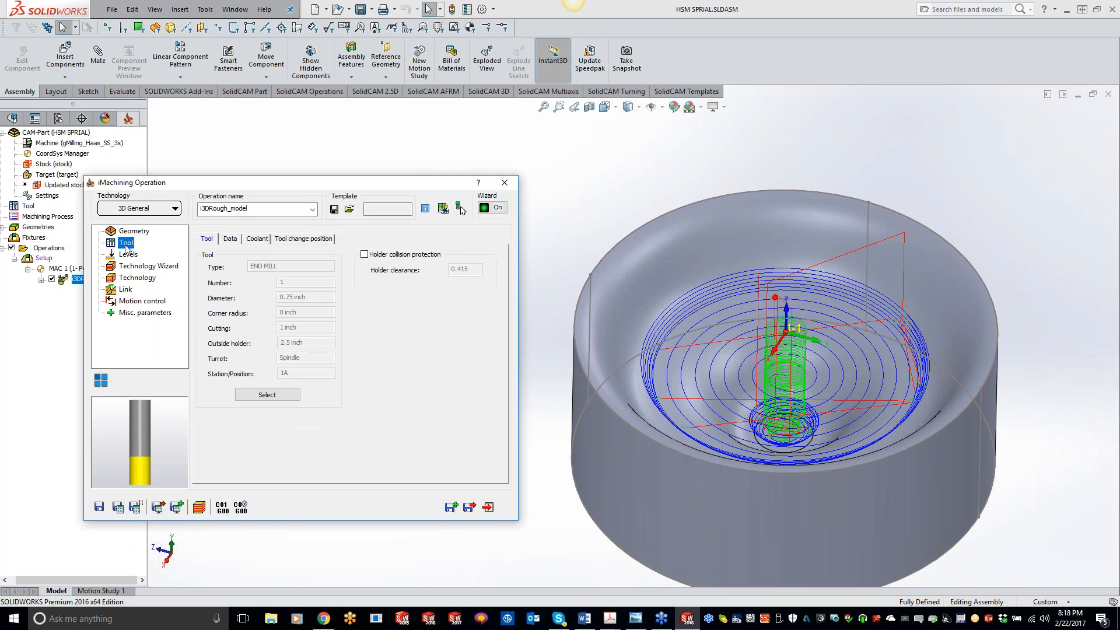
{"action": "left_click", "coordinate": [128, 254]}
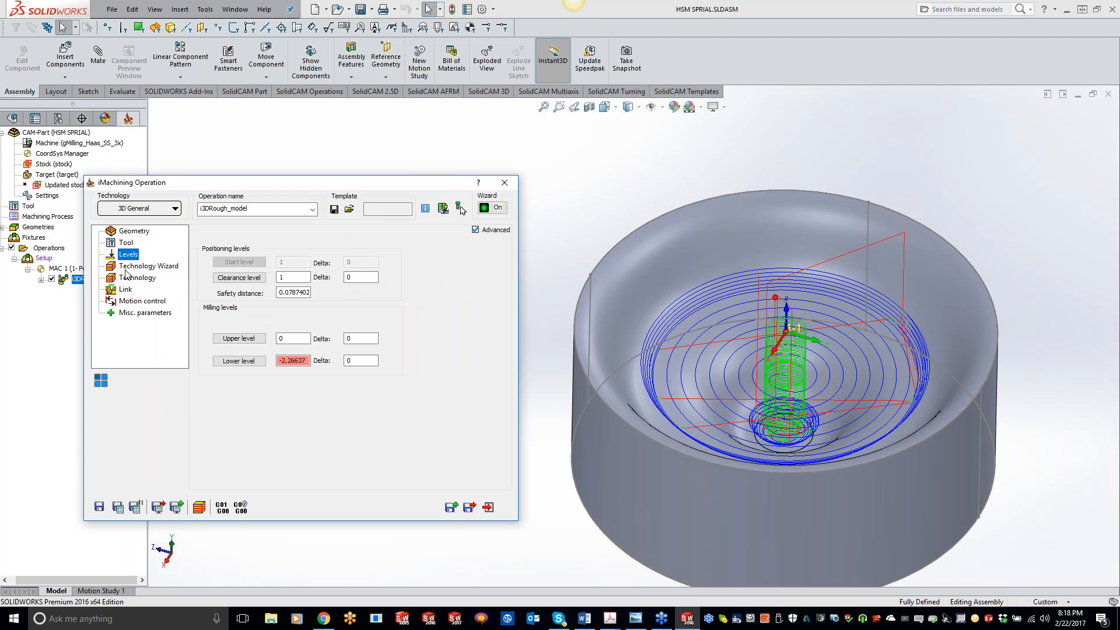
{"action": "left_click", "coordinate": [126, 268]}
{"action": "left_click", "coordinate": [140, 278]}
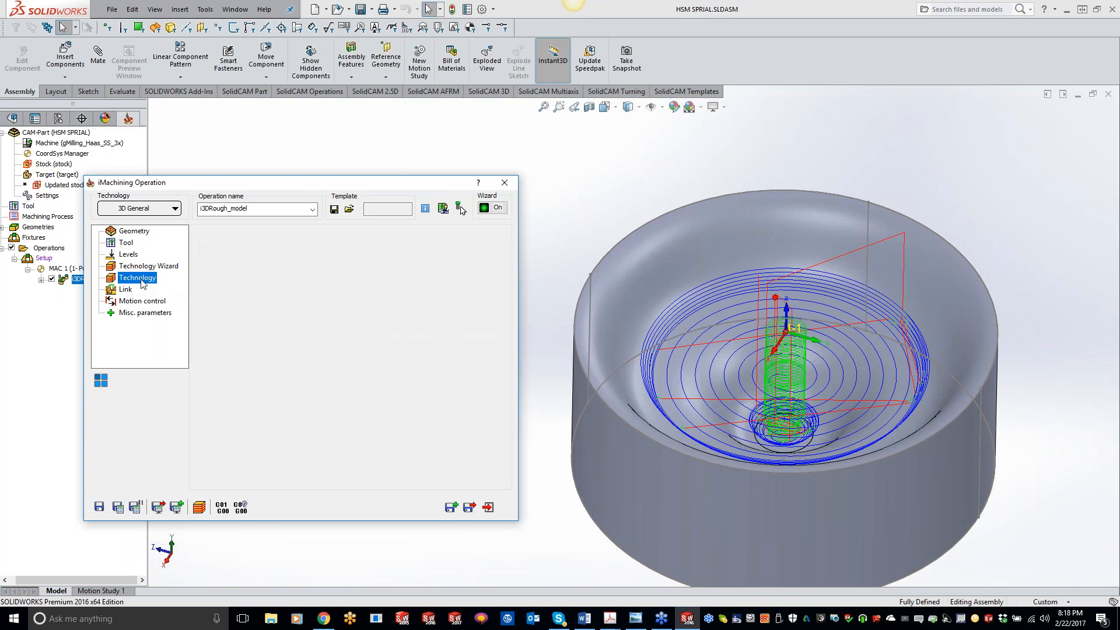
{"action": "left_click", "coordinate": [117, 507]}
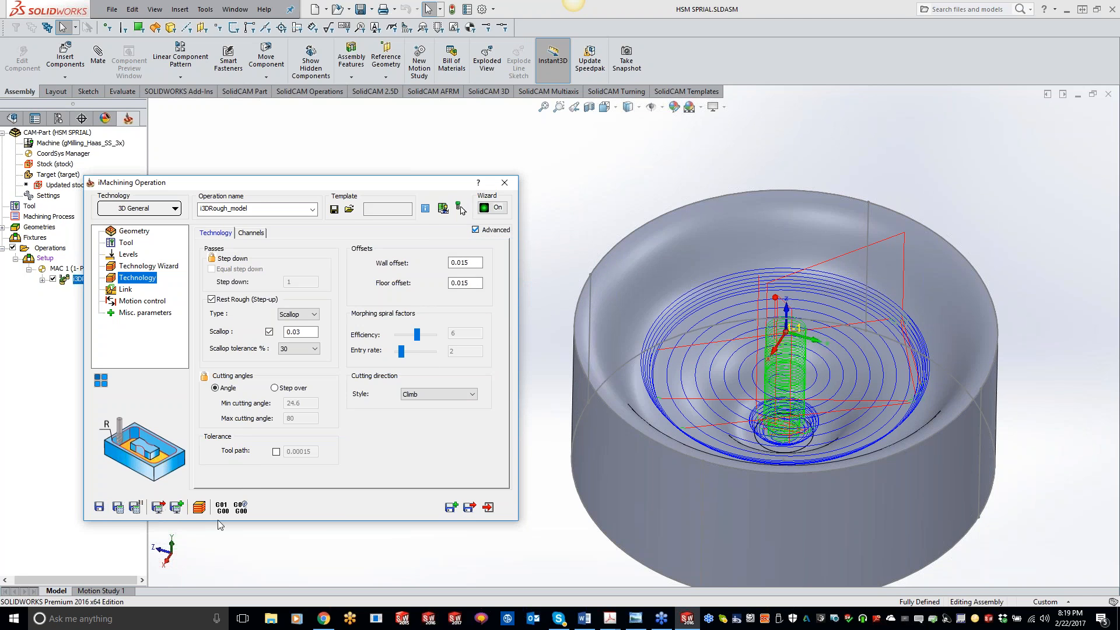
Close the operation dialog and delete the i3DRough_model operation from the Setup.
{"action": "mouse_move", "coordinate": [873, 452]}
{"action": "middle_mouse_down"}
{"action": "mouse_move", "coordinate": [865, 492]}
{"action": "mouse_move", "coordinate": [861, 455]}
{"action": "middle_mouse_up"}
{"action": "left_click", "coordinate": [505, 183]}
{"action": "right_click", "coordinate": [100, 282]}
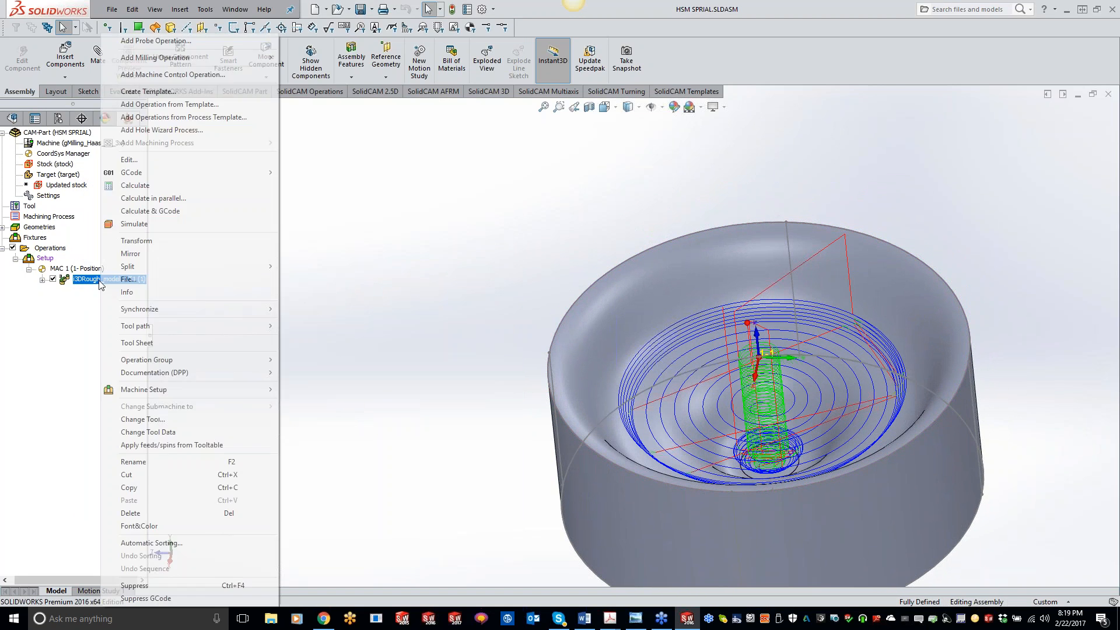
{"action": "left_click", "coordinate": [121, 513]}
Add a new 3D iMachining operation to the Setup and select the 0.75 inch end mill as its tool.
{"action": "right_click", "coordinate": [51, 257]}
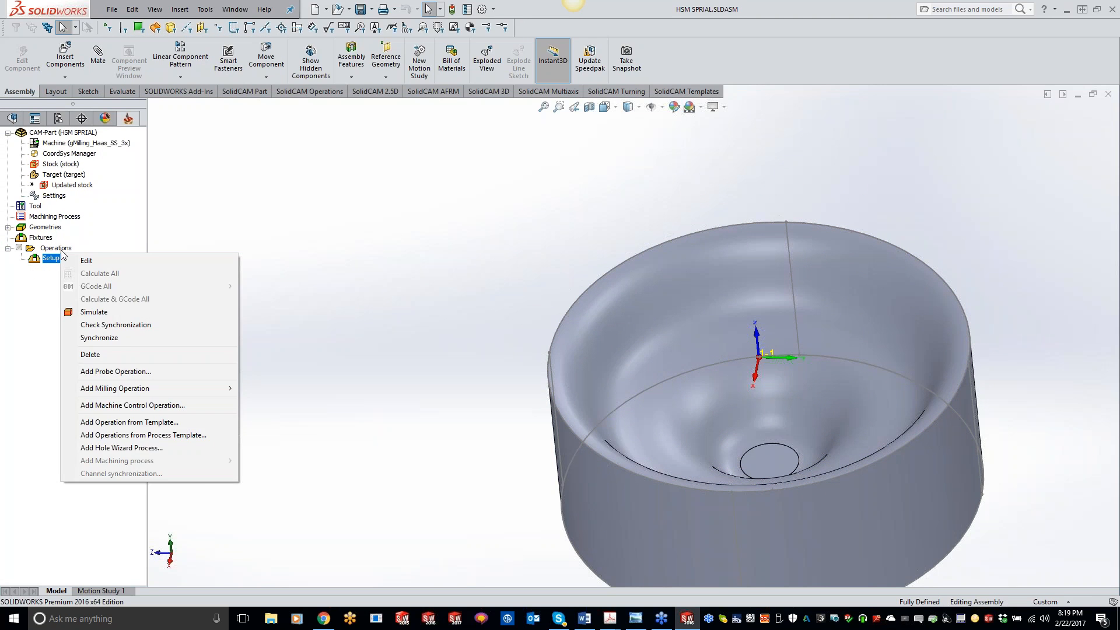
{"action": "right_click", "coordinate": [56, 248]}
{"action": "mouse_move", "coordinate": [168, 281]}
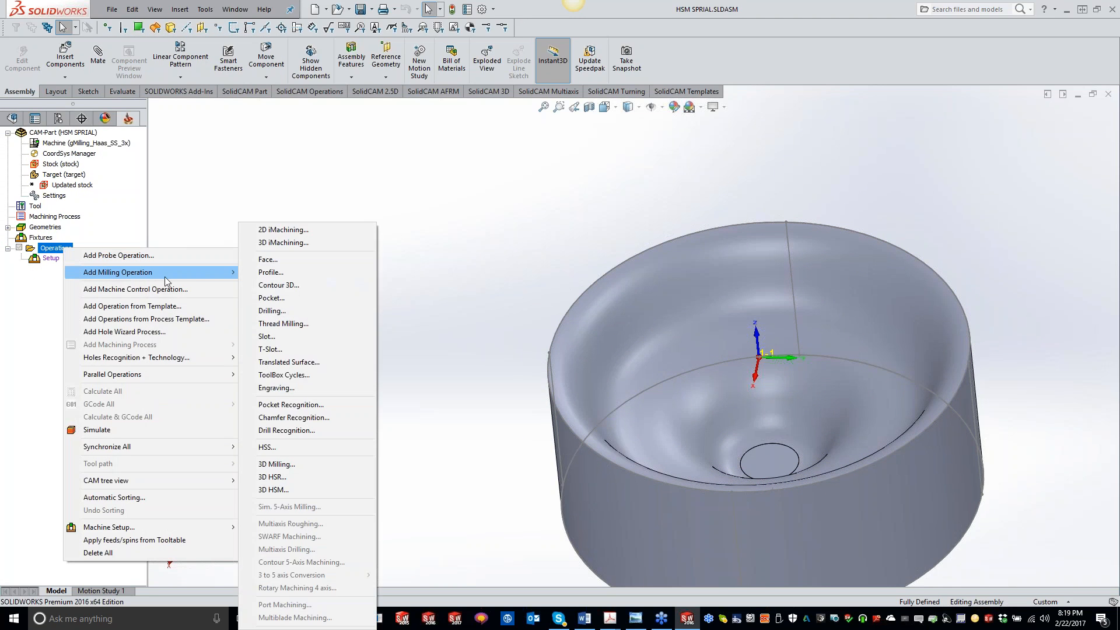
{"action": "left_click", "coordinate": [269, 243]}
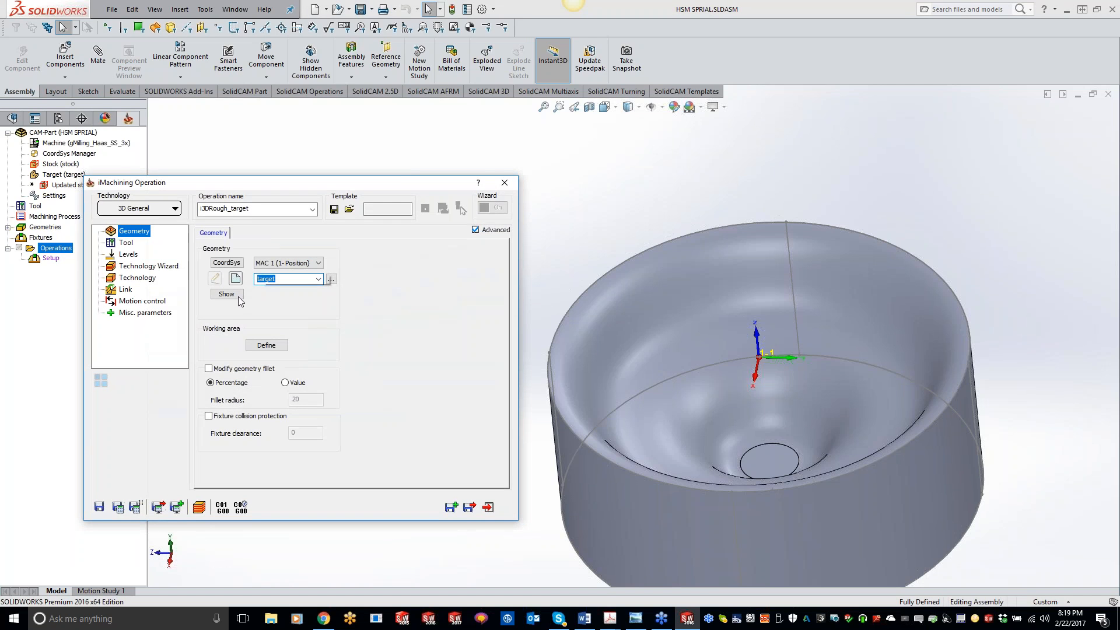
{"action": "left_click", "coordinate": [124, 255]}
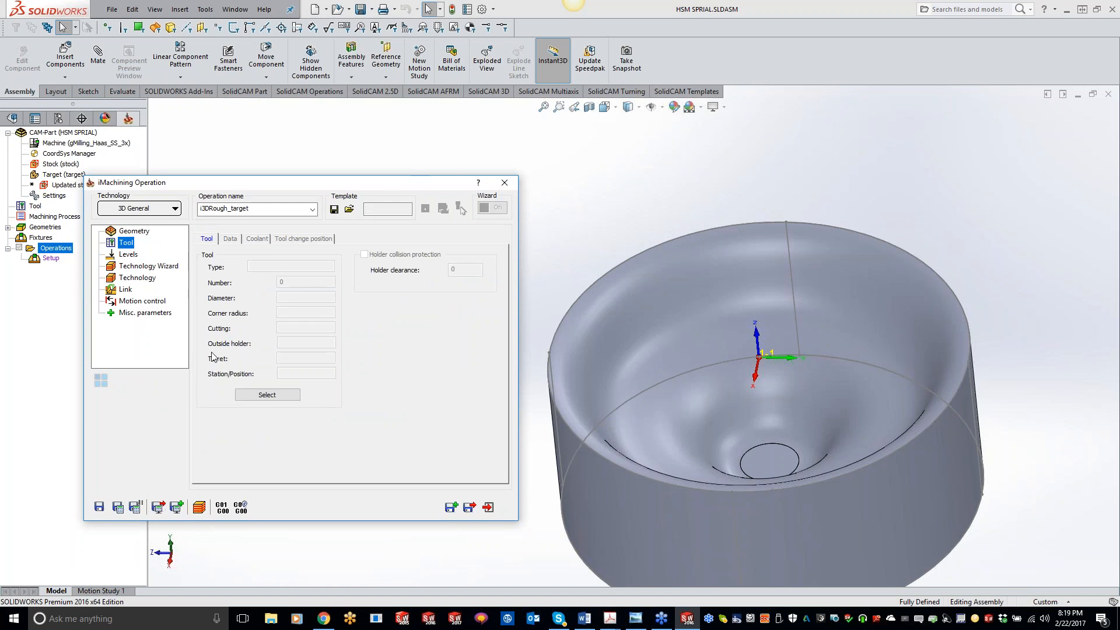
{"action": "left_click", "coordinate": [249, 394]}
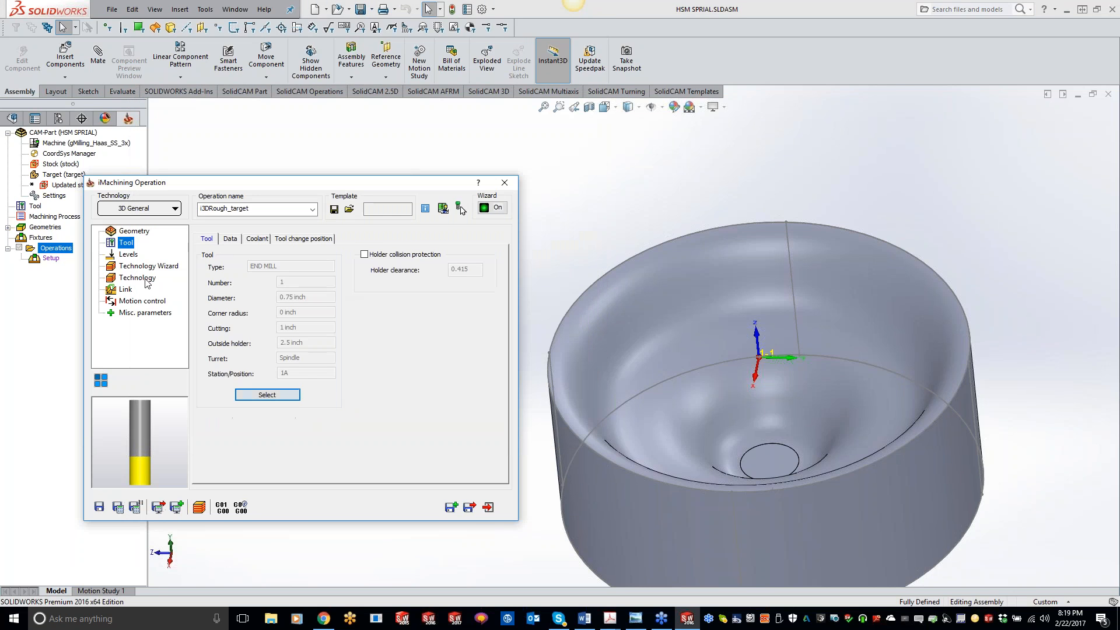
Set the operation's lower milling level by picking the flat bottom face of the pocket.
{"action": "left_click", "coordinate": [123, 255]}
{"action": "left_click", "coordinate": [238, 360]}
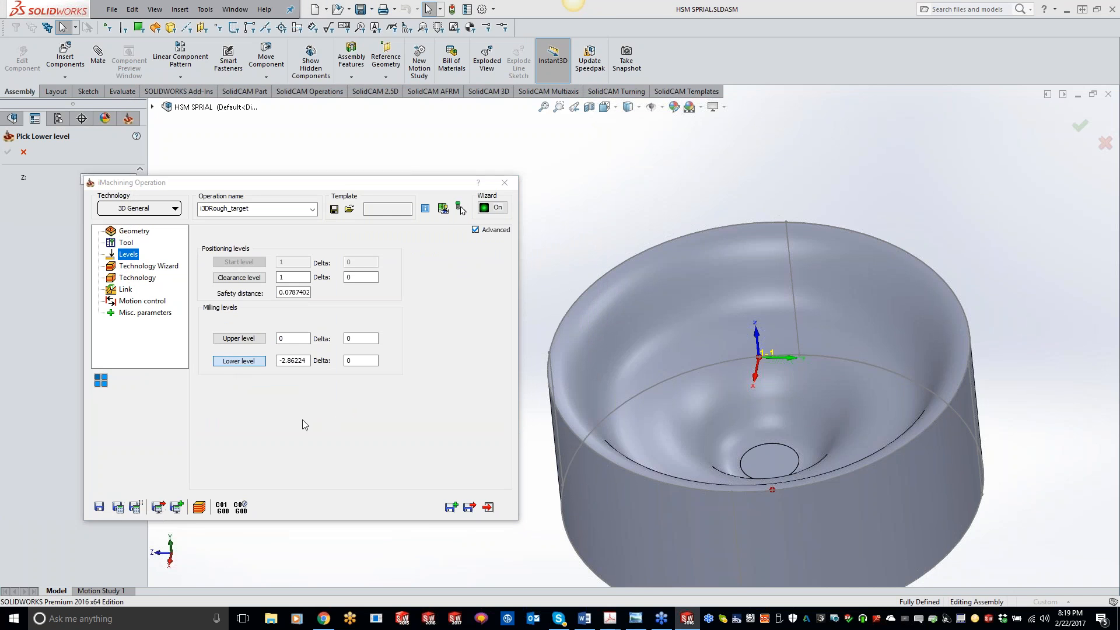
{"action": "left_click", "coordinate": [764, 462]}
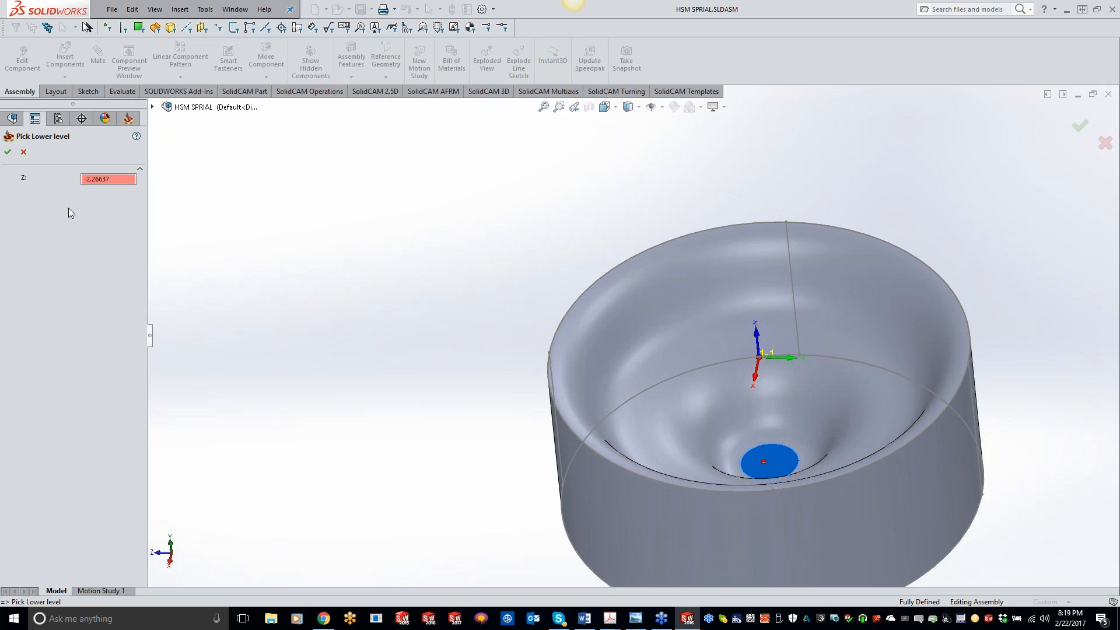
{"action": "left_click", "coordinate": [8, 151]}
Review the Technology Wizard and Technology pages, then save and calculate the i3DRough_target operation.
{"action": "left_click", "coordinate": [125, 266]}
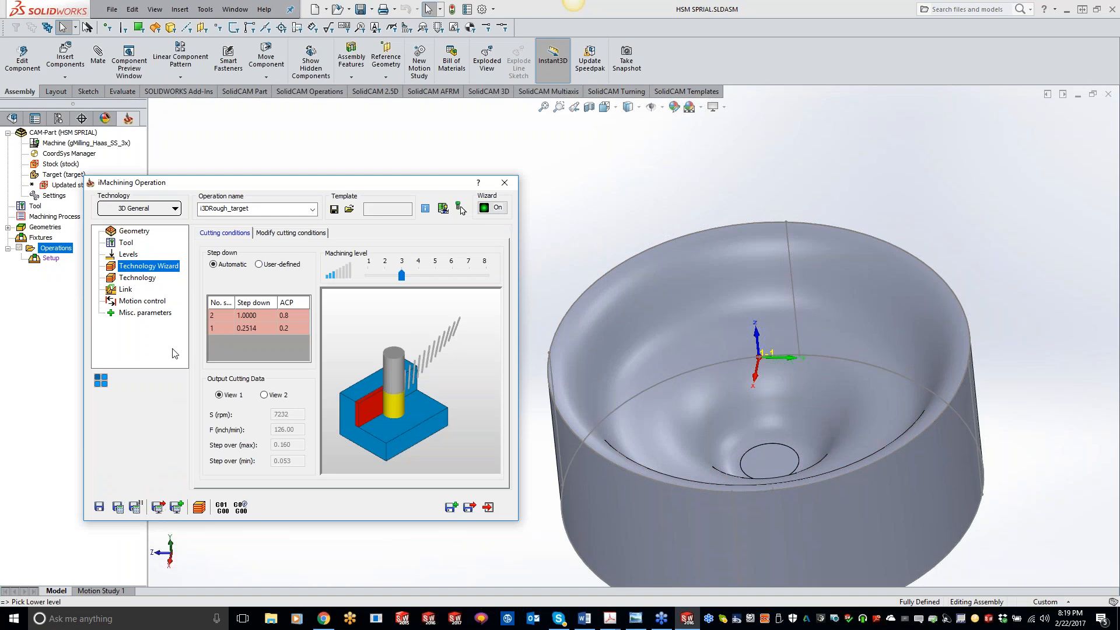
{"action": "left_click", "coordinate": [139, 279]}
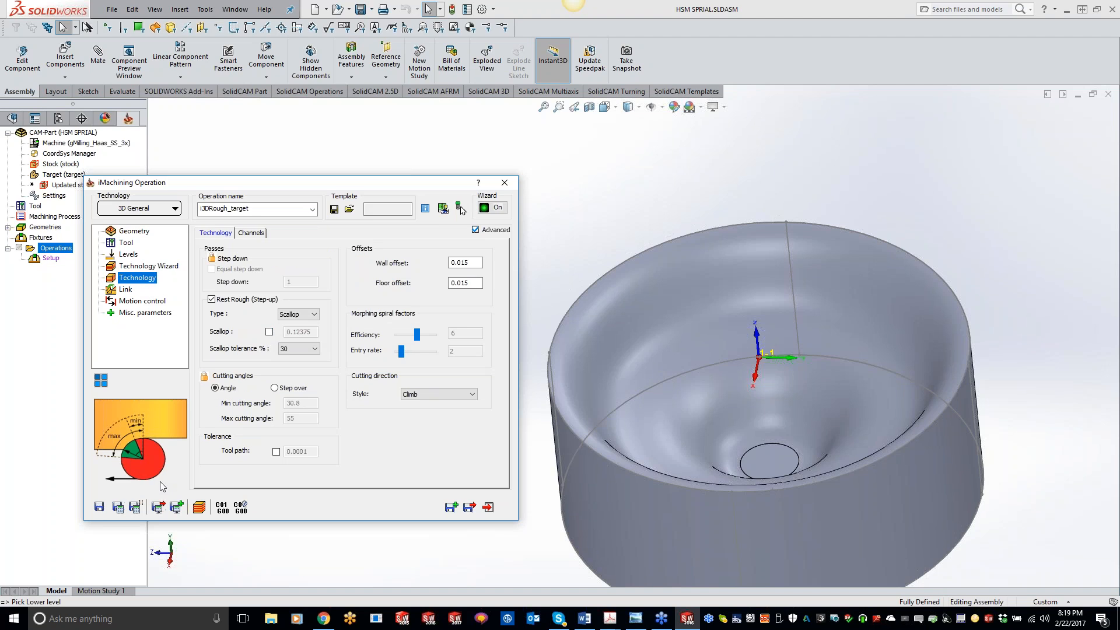
{"action": "left_click", "coordinate": [118, 508]}
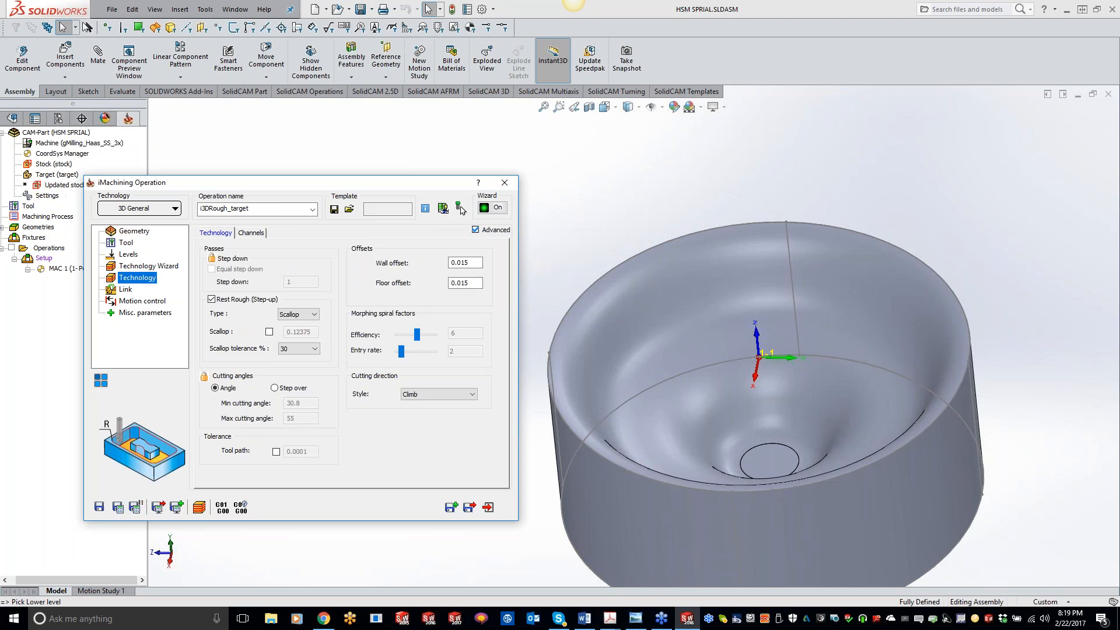
{"action": "left_click", "coordinate": [52, 280]}
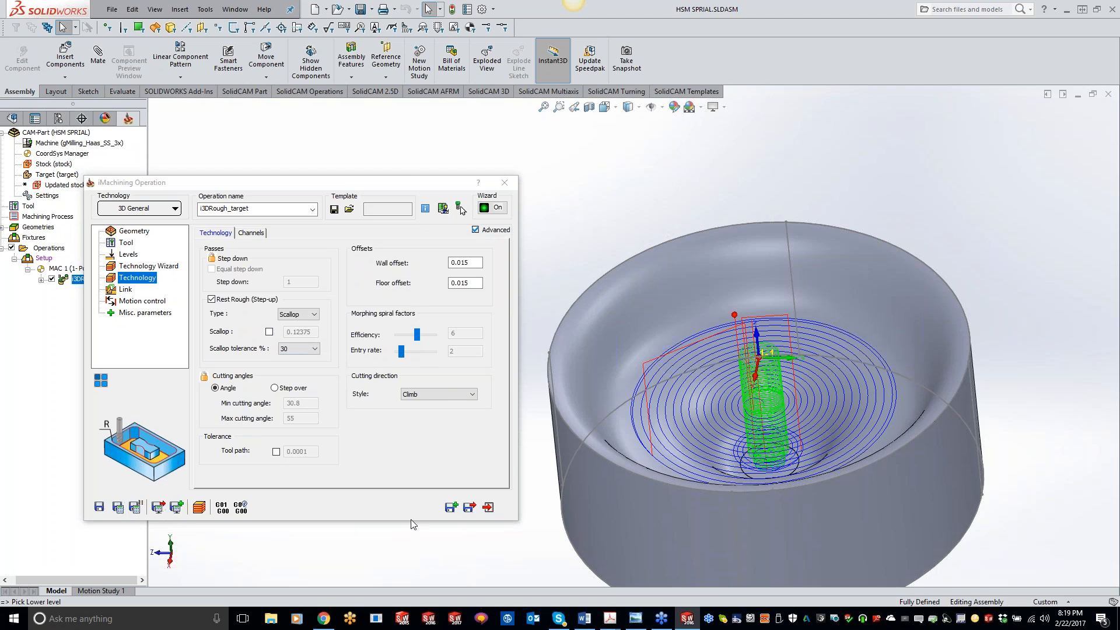
Enable the Scallop option, set the scallop to 0.02, and save and calculate the operation.
{"action": "left_click", "coordinate": [269, 331]}
{"action": "double_click", "coordinate": [284, 331]}
{"action": "type", "text": ".02"}
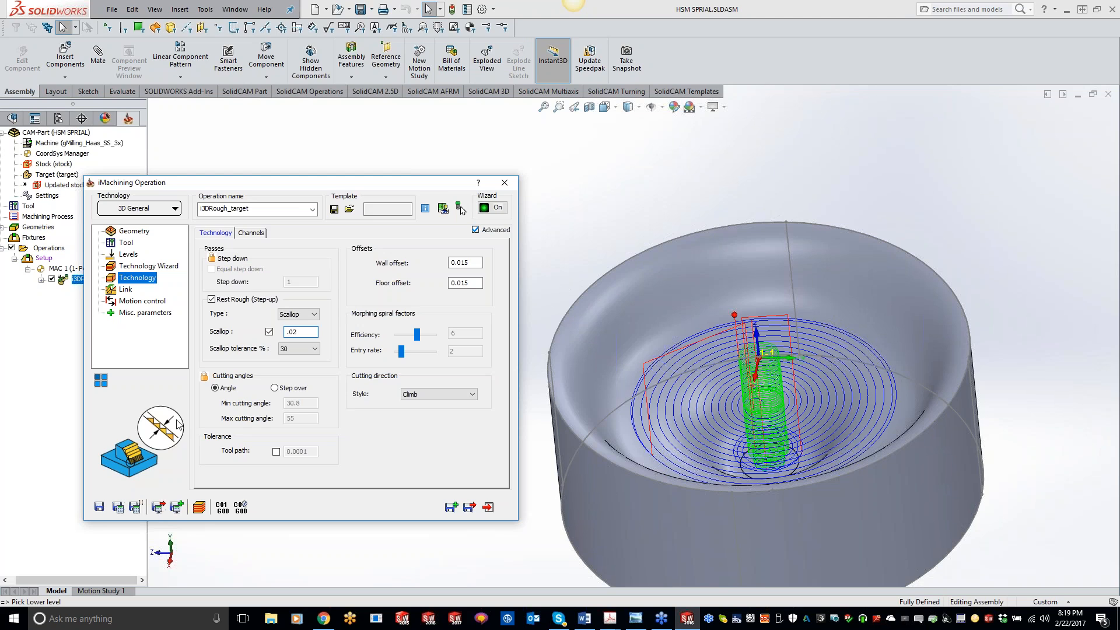
{"action": "left_click", "coordinate": [119, 505]}
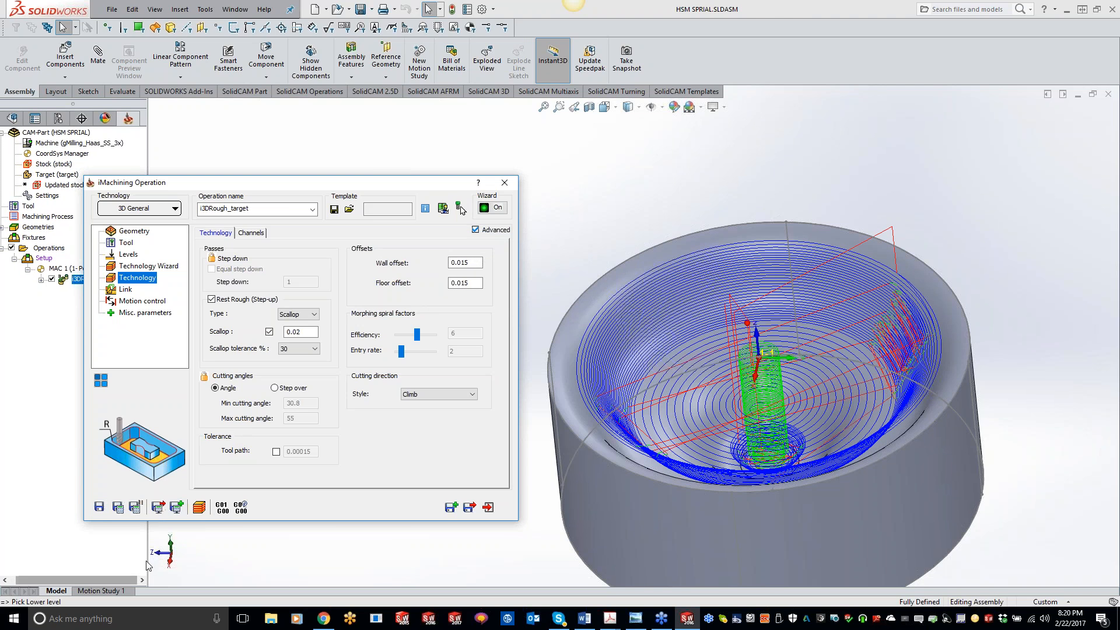
Simulate the 0.02 scallop toolpath in SolidVerify and inspect the machined pocket.
{"action": "left_click", "coordinate": [199, 506]}
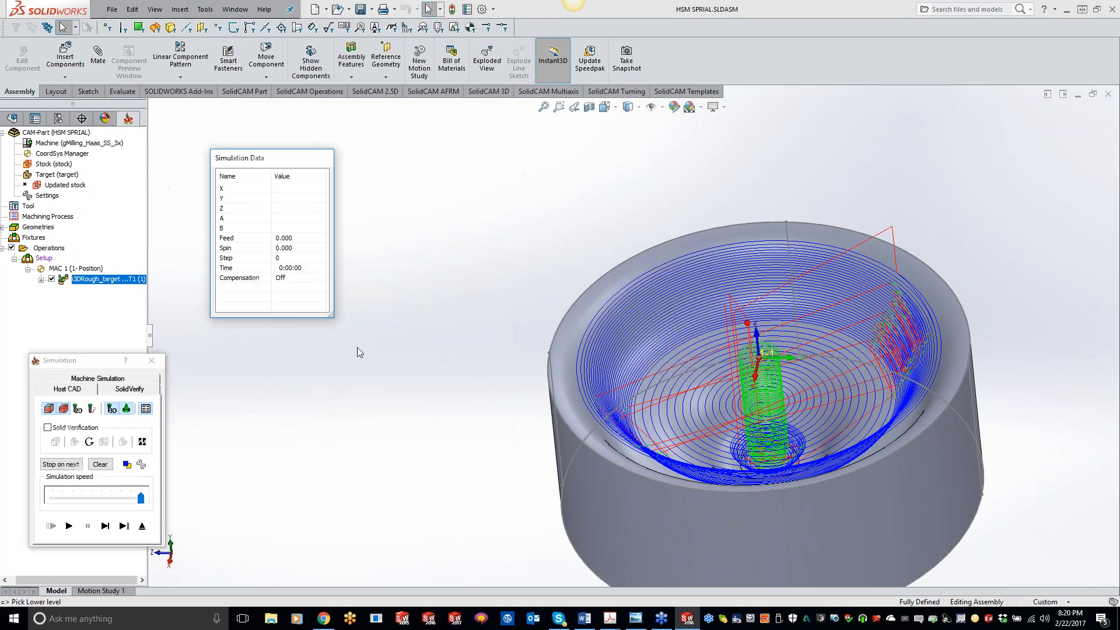
{"action": "left_click", "coordinate": [130, 389]}
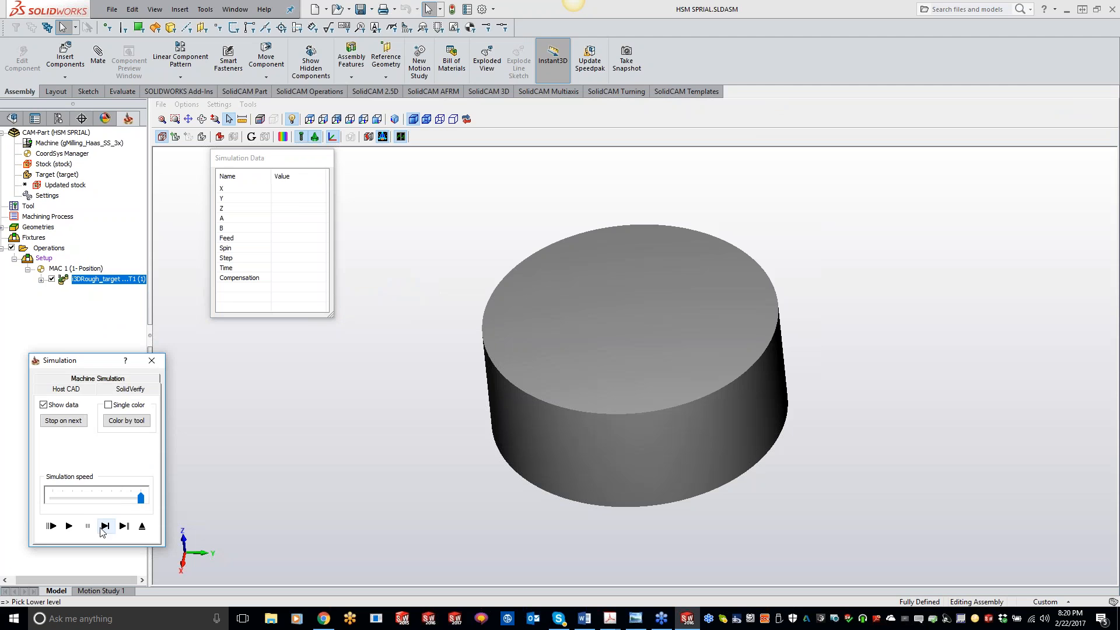
{"action": "left_click", "coordinate": [69, 526]}
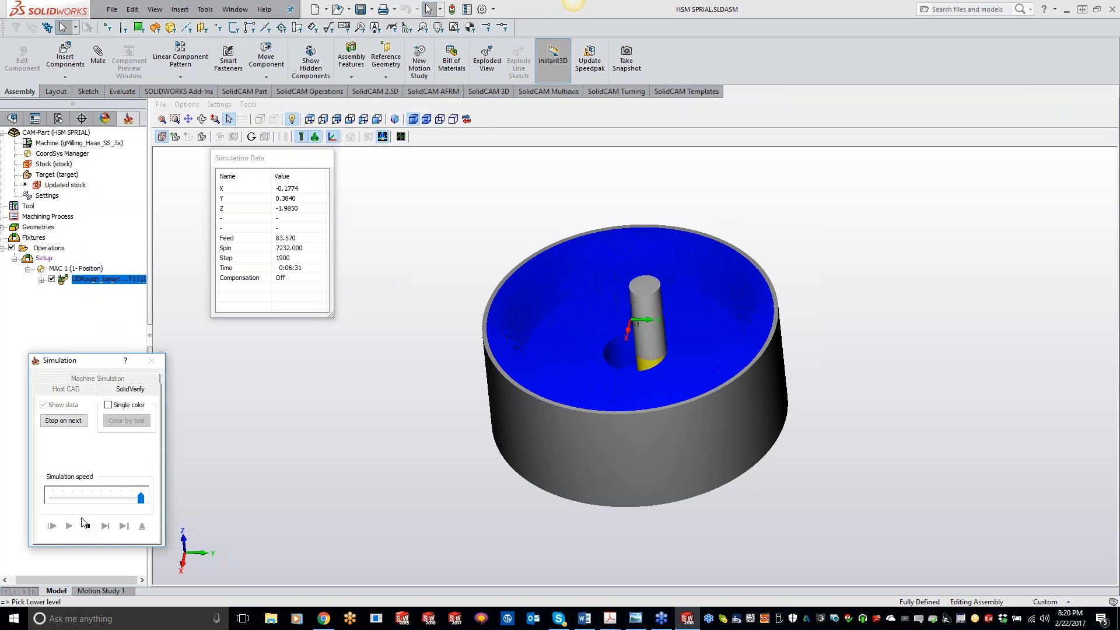
{"action": "middle_click_drag", "start_coordinate": [576, 317], "coordinate": [629, 333]}
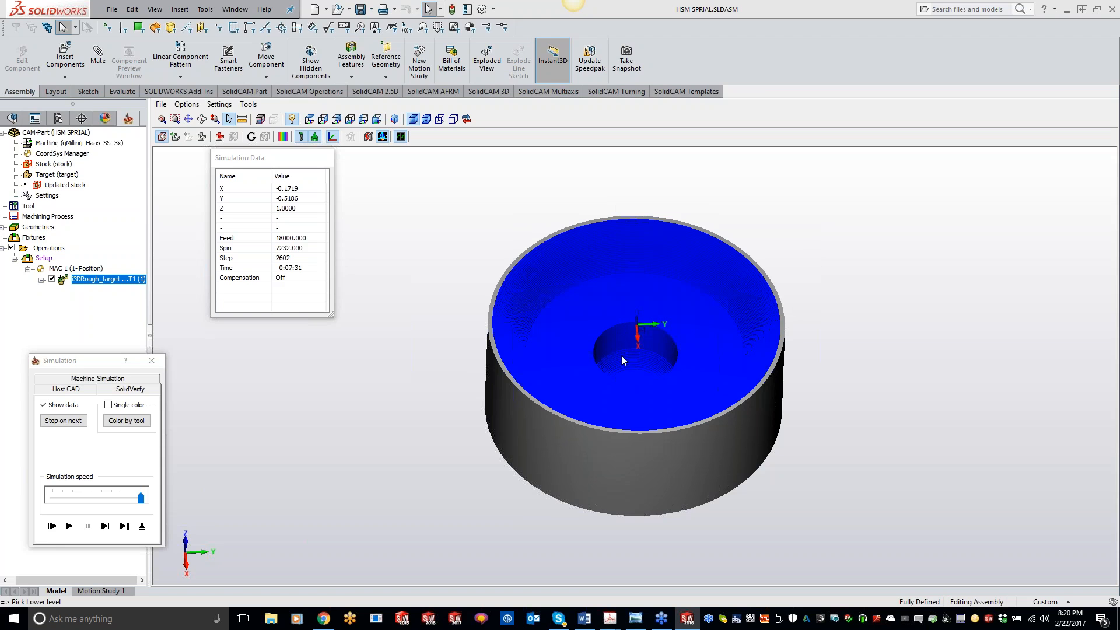
{"action": "left_click", "coordinate": [152, 360]}
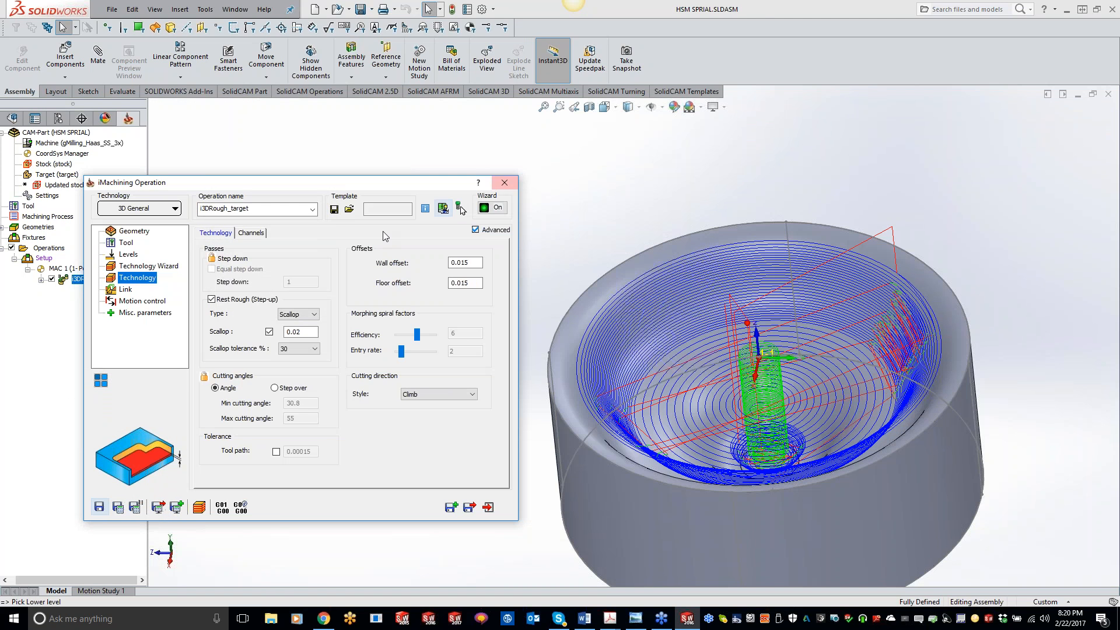
Edit the tool lengths to total 6, outside holder 5, shoulder length 5 and cutting 4 inch, then save and calculate.
{"action": "left_click", "coordinate": [317, 331]}
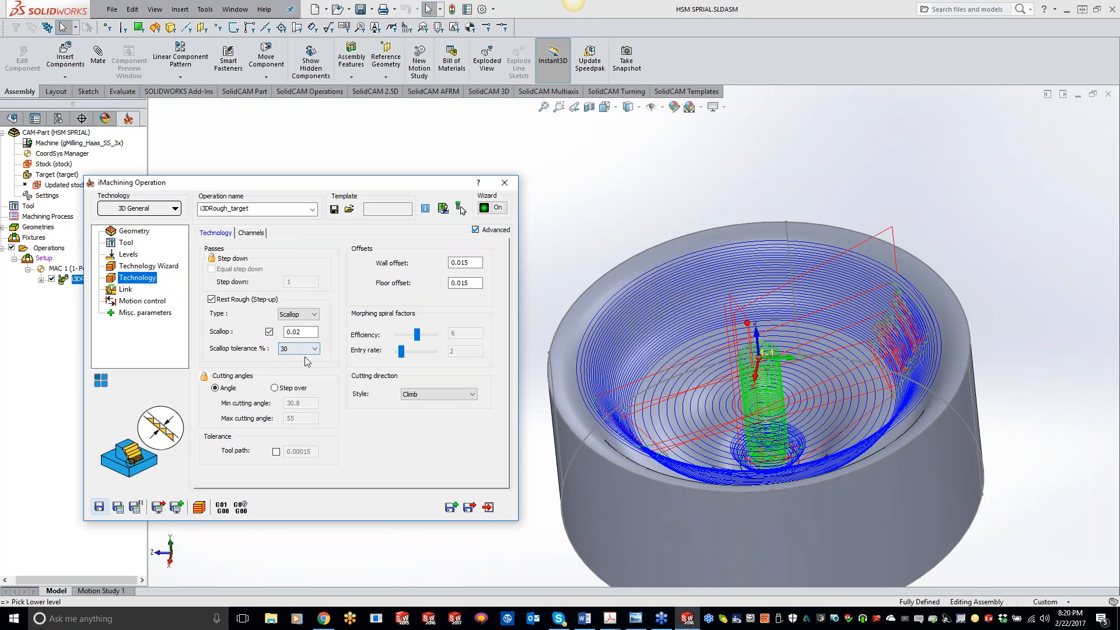
{"action": "left_click", "coordinate": [125, 243]}
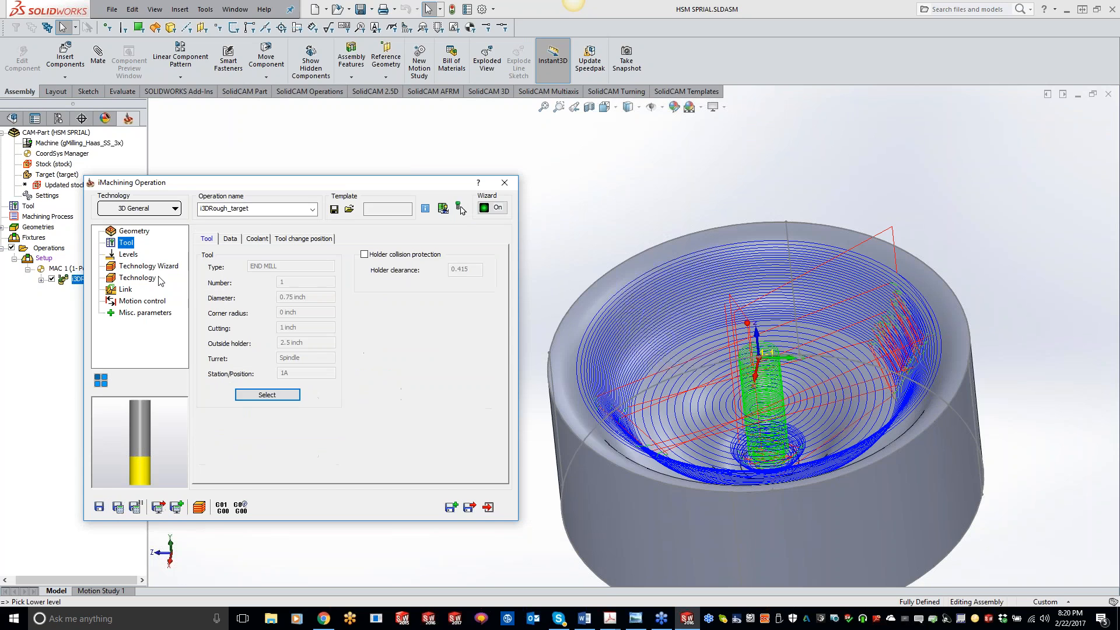
{"action": "left_click", "coordinate": [280, 405]}
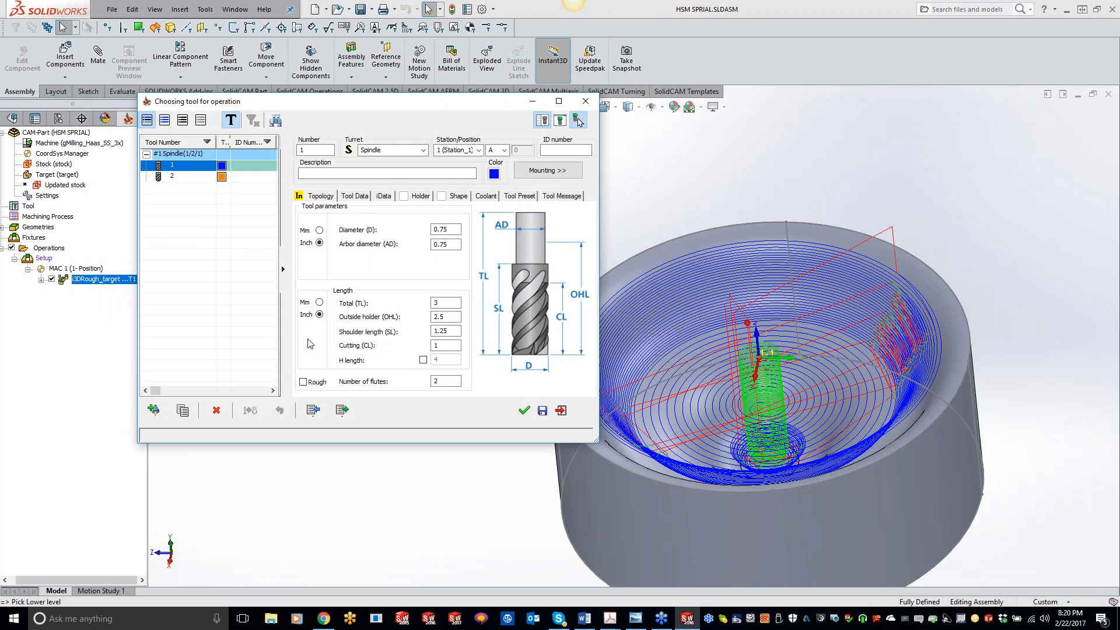
{"action": "double_click", "coordinate": [449, 301]}
{"action": "type", "text": "6"}
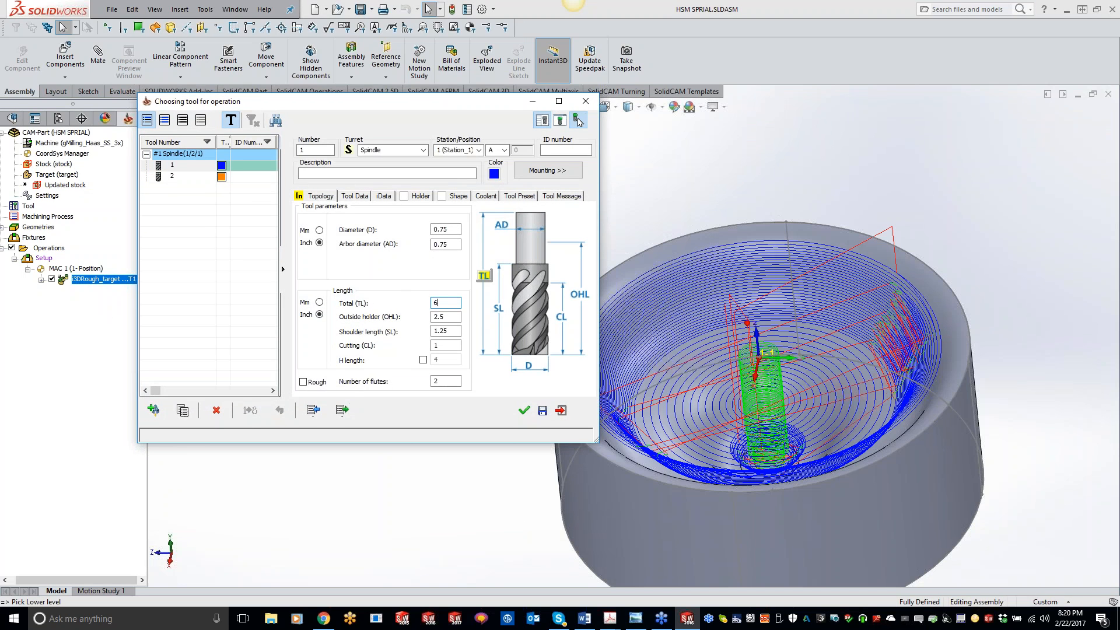
{"action": "key", "text": "Tab"}
{"action": "type", "text": "5"}
{"action": "key", "text": "Tab"}
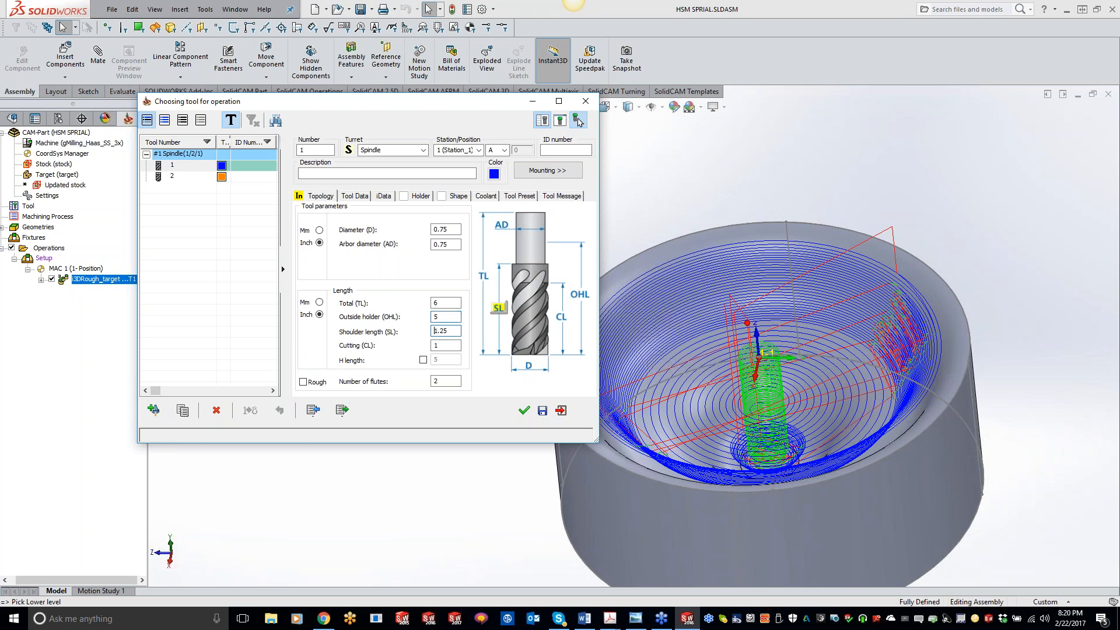
{"action": "type", "text": "5"}
{"action": "key", "text": "Delete"}
{"action": "key", "text": "Delete"}
{"action": "key", "text": "Delete"}
{"action": "key", "text": "Delete"}
{"action": "key", "text": "Tab"}
{"action": "type", "text": "4"}
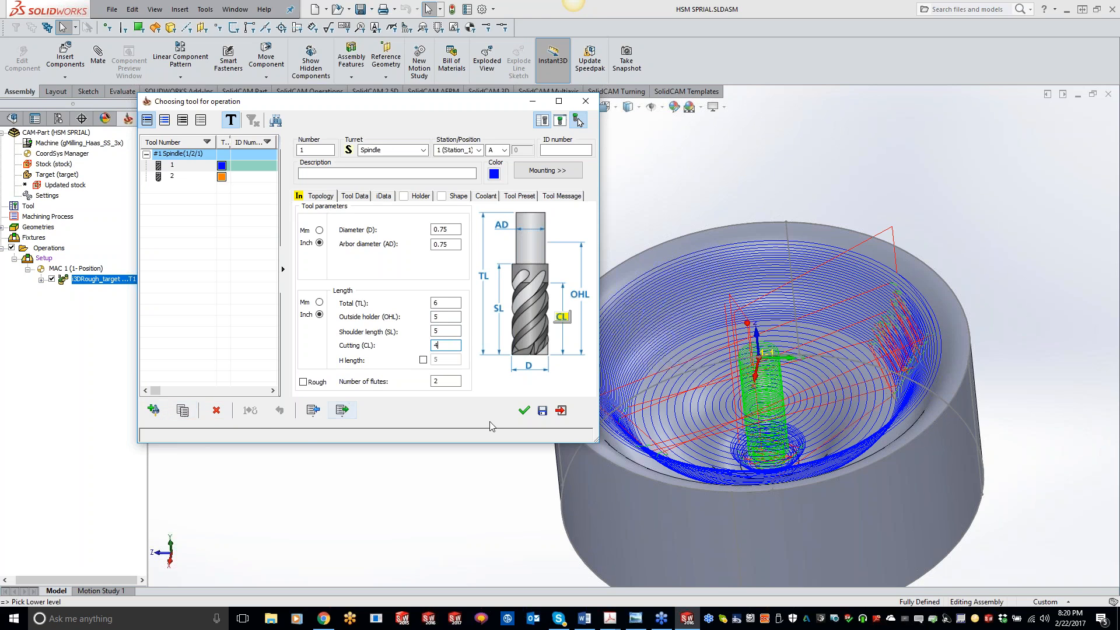
{"action": "left_click", "coordinate": [524, 412]}
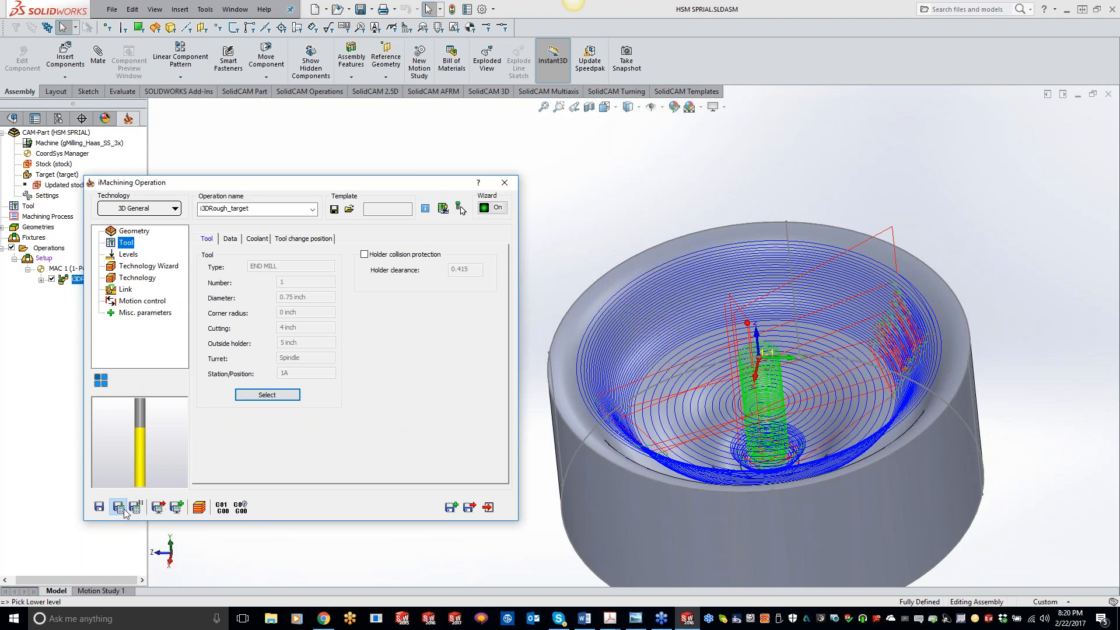
{"action": "left_click", "coordinate": [119, 507]}
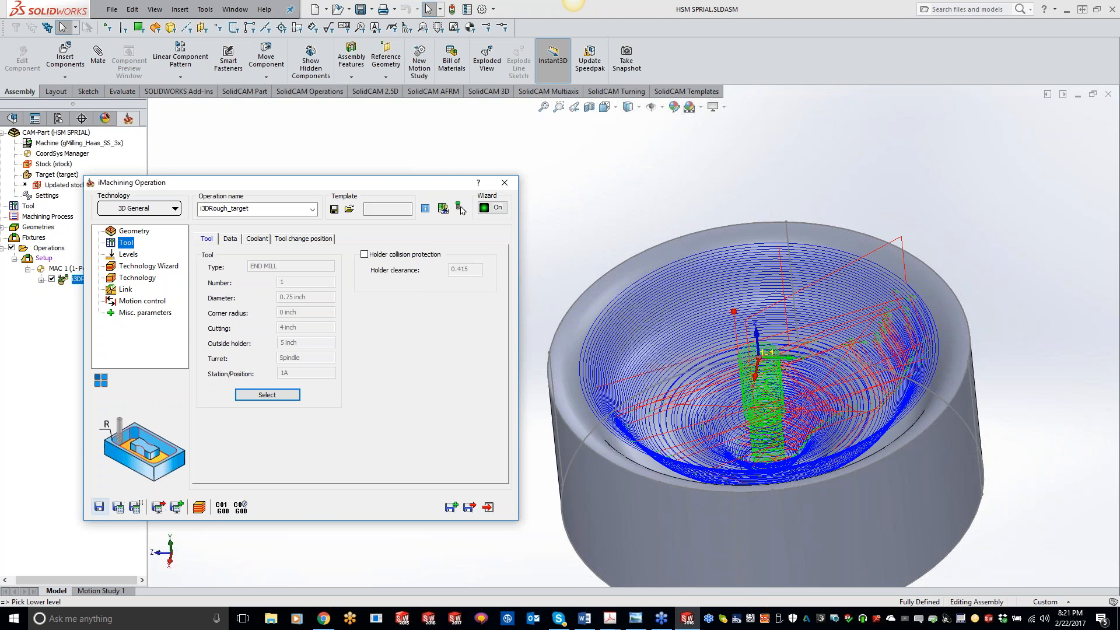
Simulate the recalculated toolpath in SolidVerify and inspect the machined pocket surface.
{"action": "left_click", "coordinate": [199, 506]}
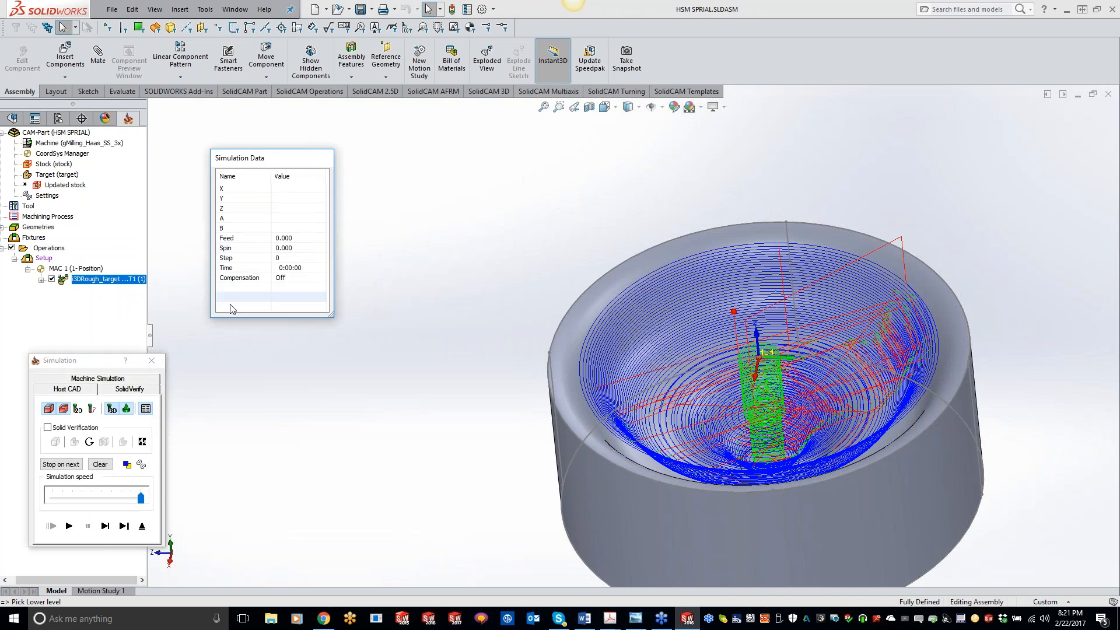
{"action": "left_click", "coordinate": [128, 392]}
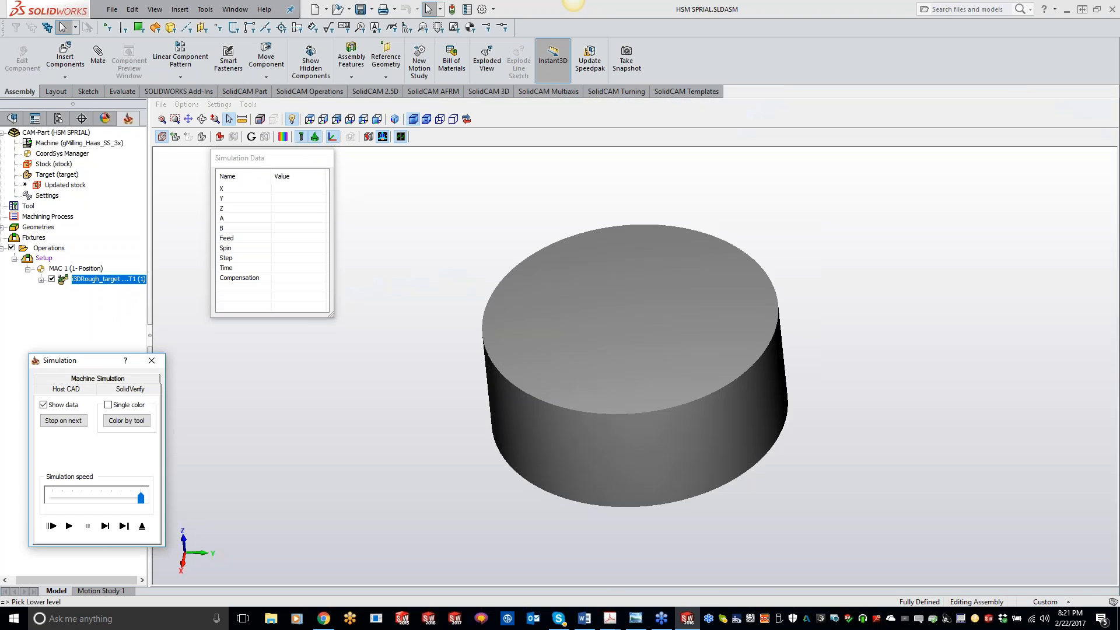
{"action": "left_click", "coordinate": [69, 526]}
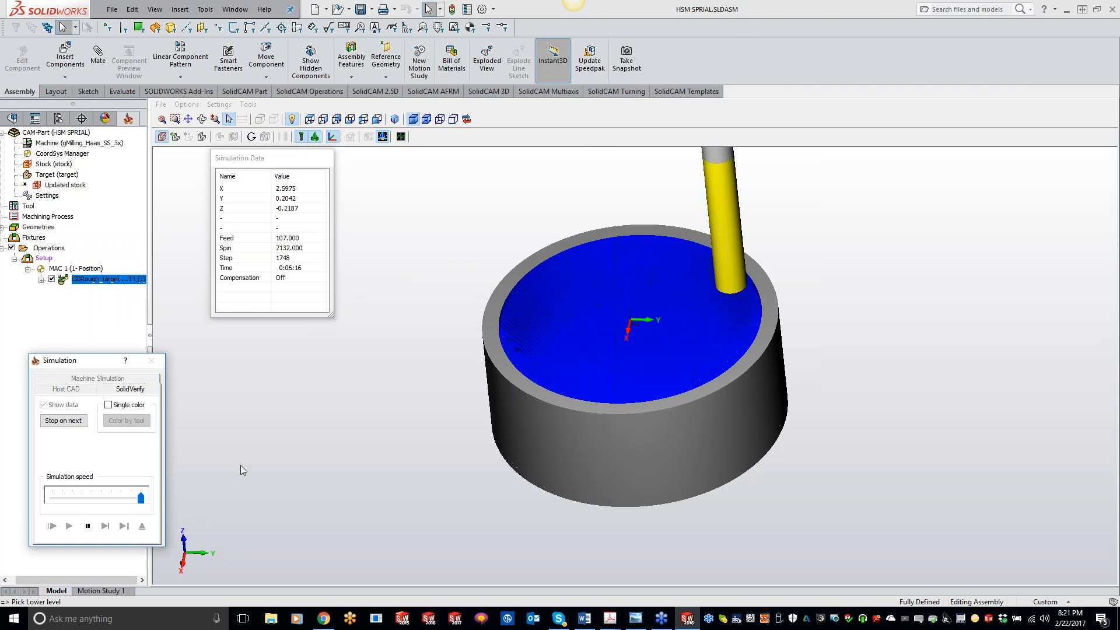
{"action": "mouse_move", "coordinate": [628, 318]}
{"action": "middle_mouse_down"}
{"action": "mouse_move", "coordinate": [647, 315]}
{"action": "mouse_move", "coordinate": [636, 313]}
{"action": "middle_mouse_up"}
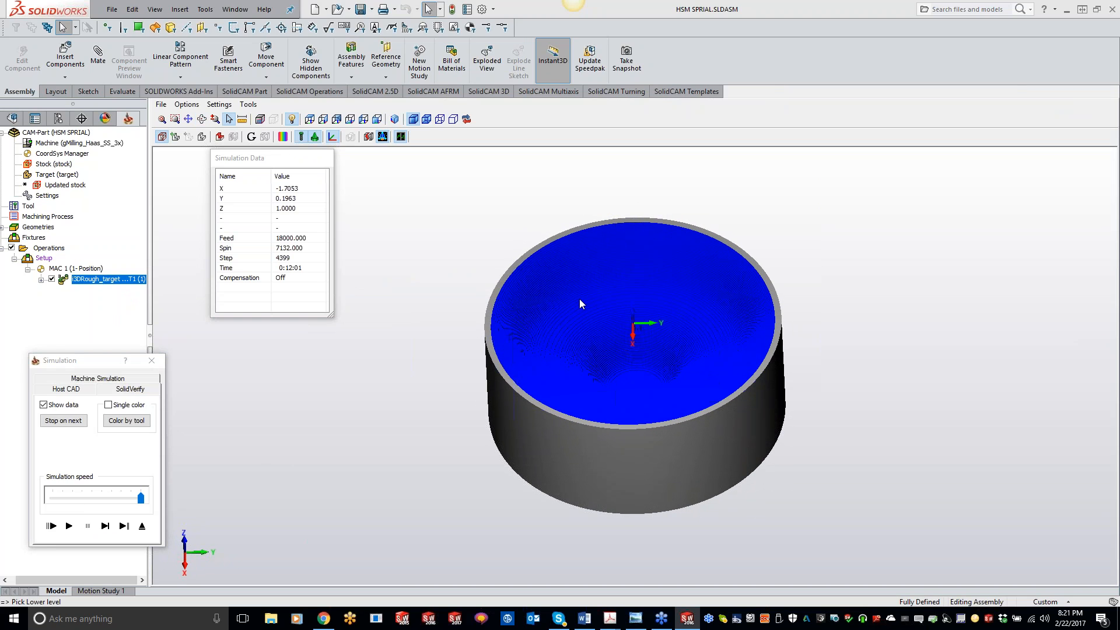
{"action": "scroll", "coordinate": [612, 358], "scroll_direction": "up", "scroll_amount": 4}
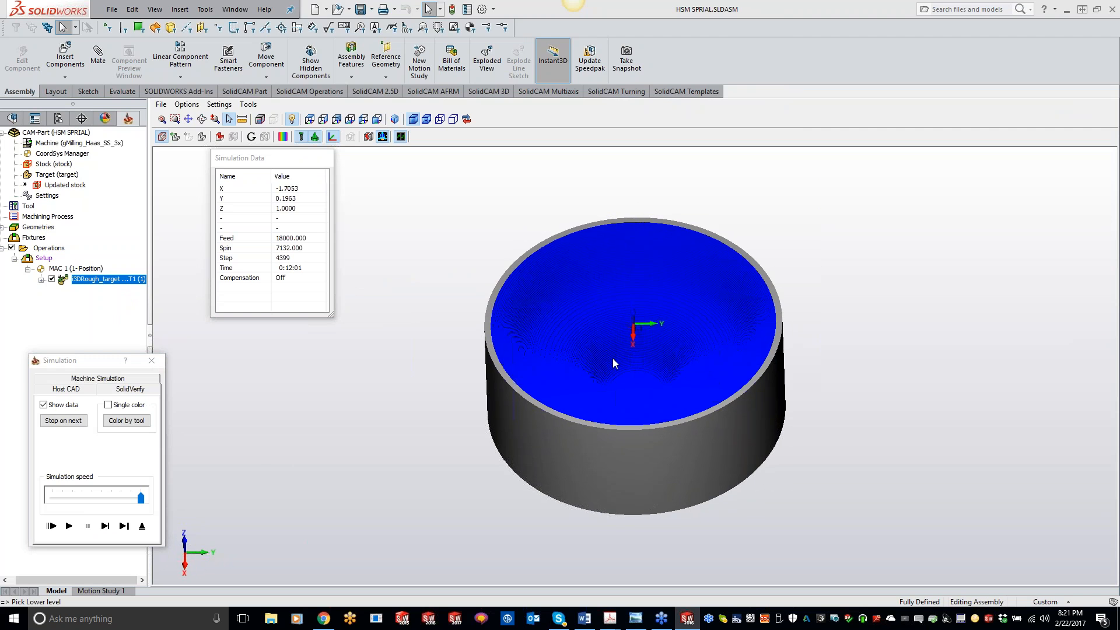
{"action": "middle_click_drag", "start_coordinate": [582, 351], "coordinate": [524, 373]}
{"action": "scroll", "coordinate": [521, 340], "scroll_direction": "up", "scroll_amount": 1}
{"action": "scroll", "coordinate": [525, 366], "scroll_direction": "up", "scroll_amount": 1}
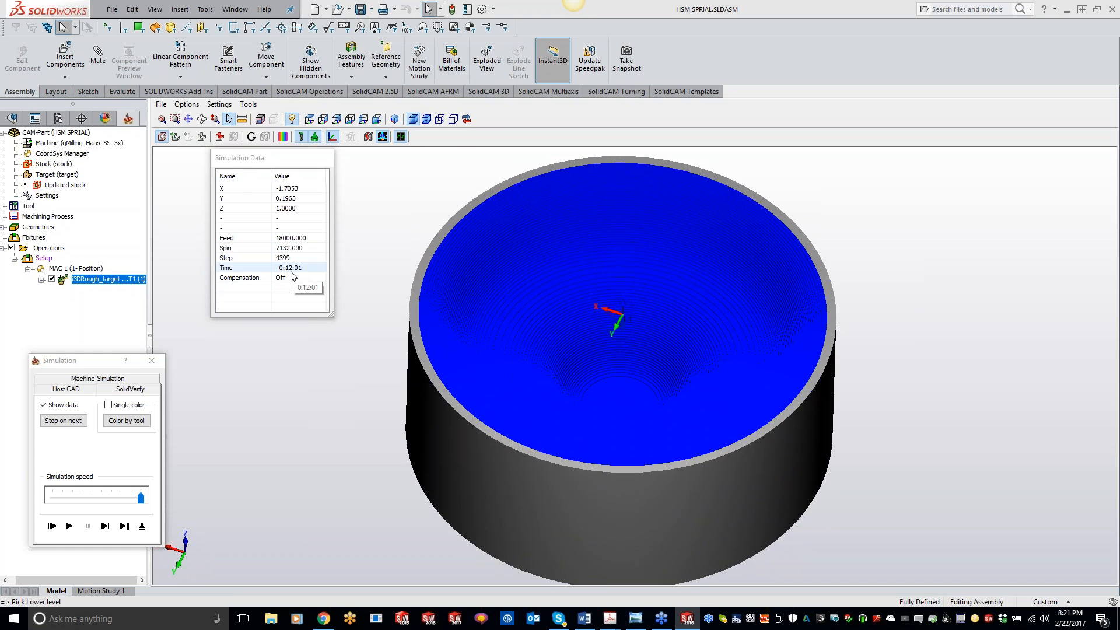
{"action": "left_click", "coordinate": [152, 361]}
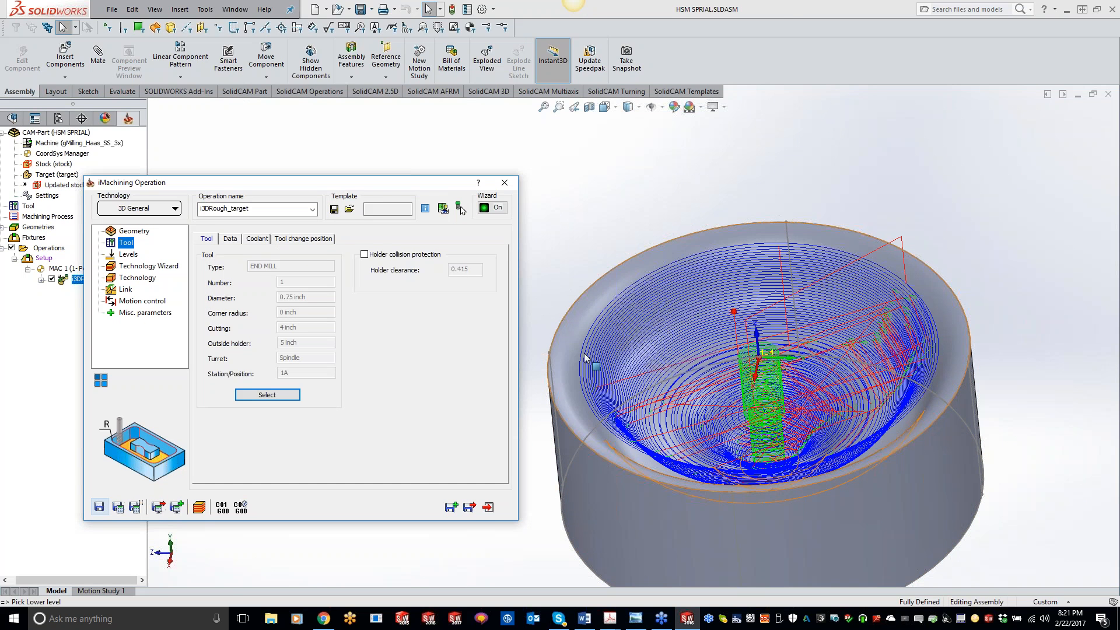
Close the iMachining operation and add a new 3D HSM Spiral machining operation to the setup.
{"action": "left_click", "coordinate": [488, 507]}
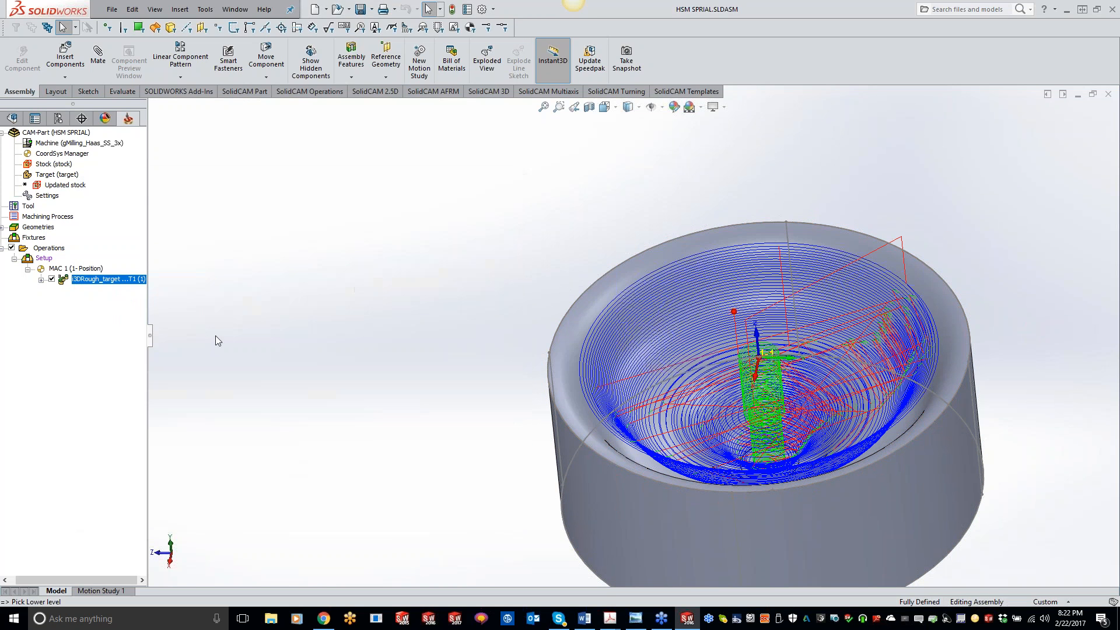
{"action": "right_click", "coordinate": [126, 286]}
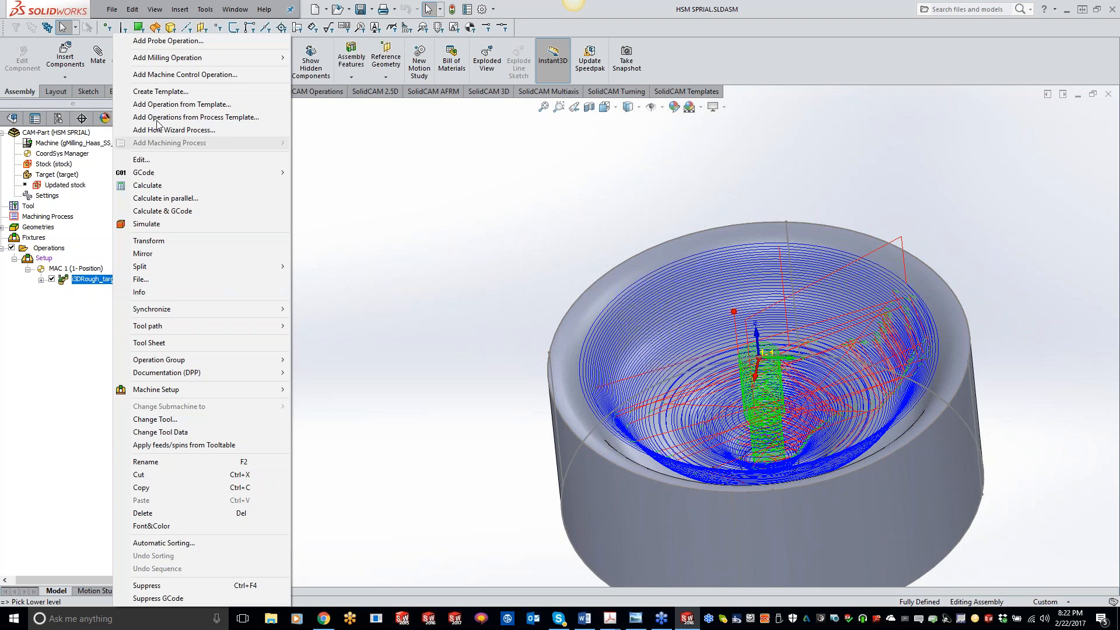
{"action": "mouse_move", "coordinate": [192, 57]}
{"action": "left_click", "coordinate": [322, 317]}
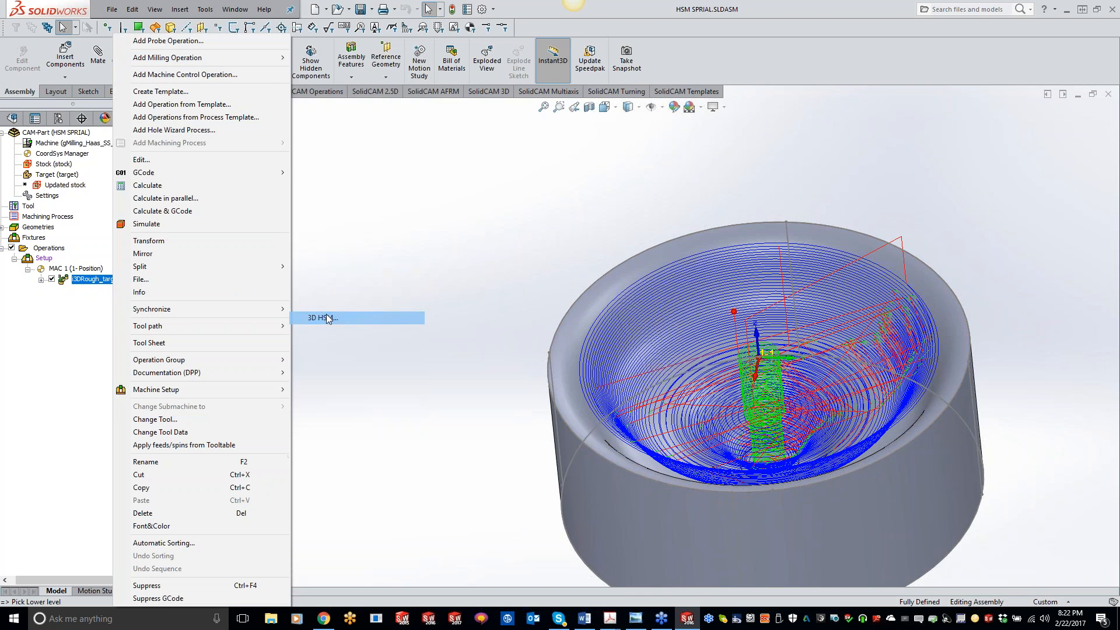
{"action": "left_click", "coordinate": [52, 279]}
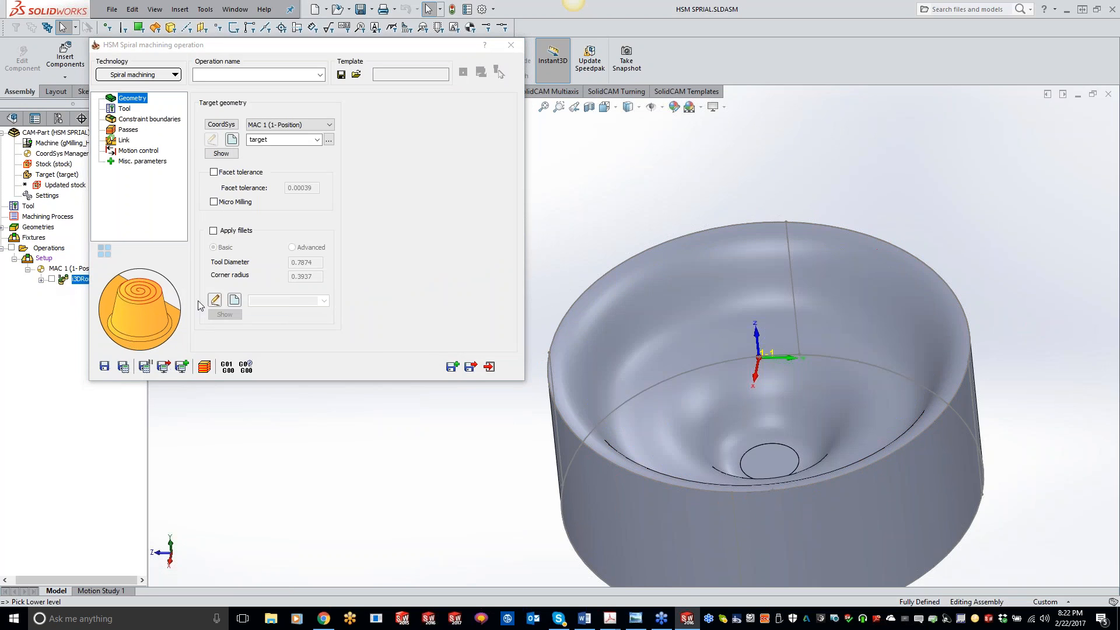
Select tool 2, the 0.75 inch ball nose mill, for the spiral operation.
{"action": "left_click", "coordinate": [124, 109]}
{"action": "left_click", "coordinate": [268, 298]}
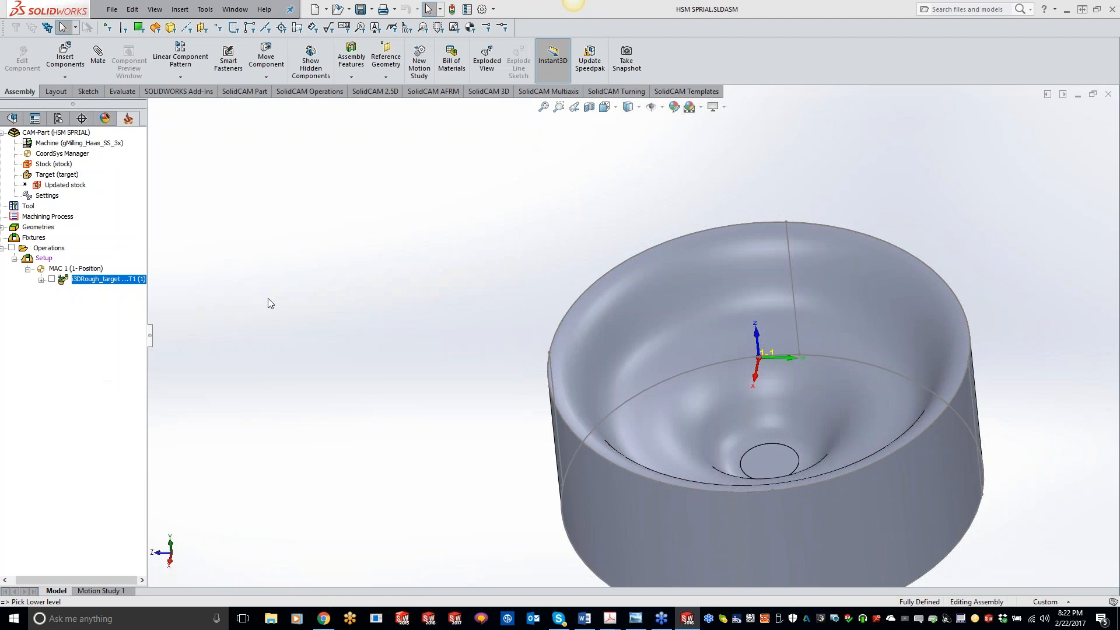
{"action": "left_click", "coordinate": [188, 175]}
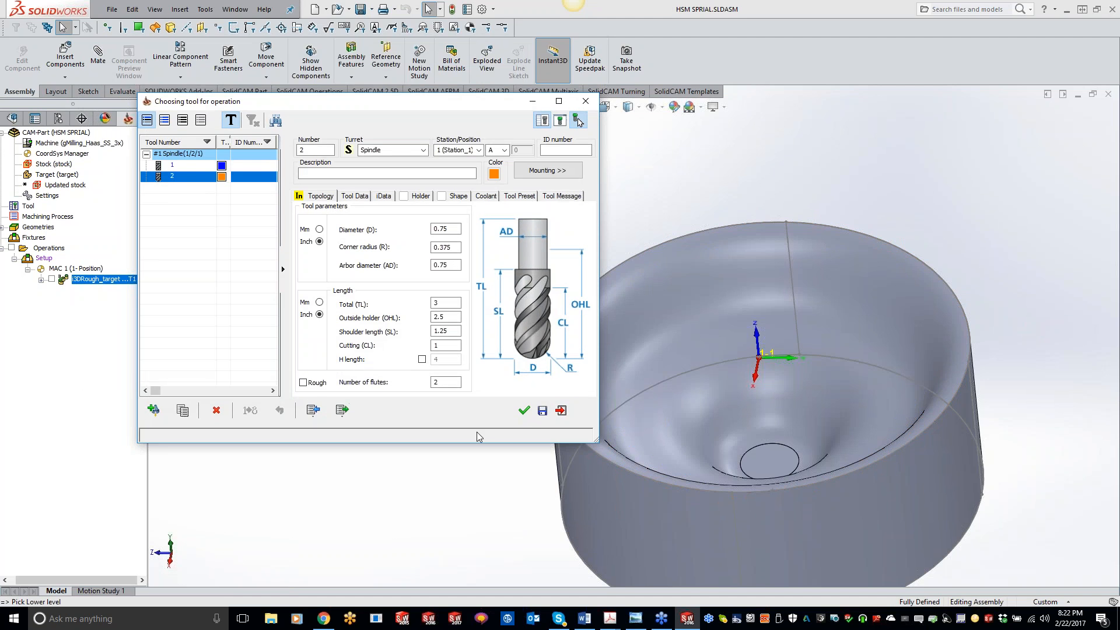
{"action": "left_click", "coordinate": [523, 411]}
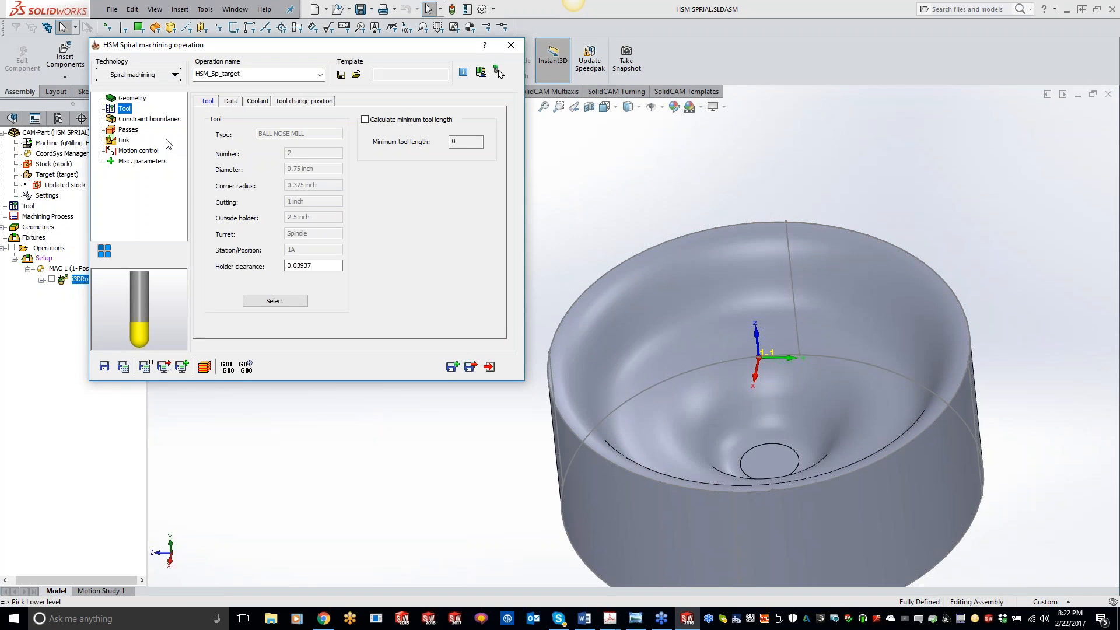
Define a new manual constraint boundary by chaining the part's top circular edge.
{"action": "left_click", "coordinate": [149, 120]}
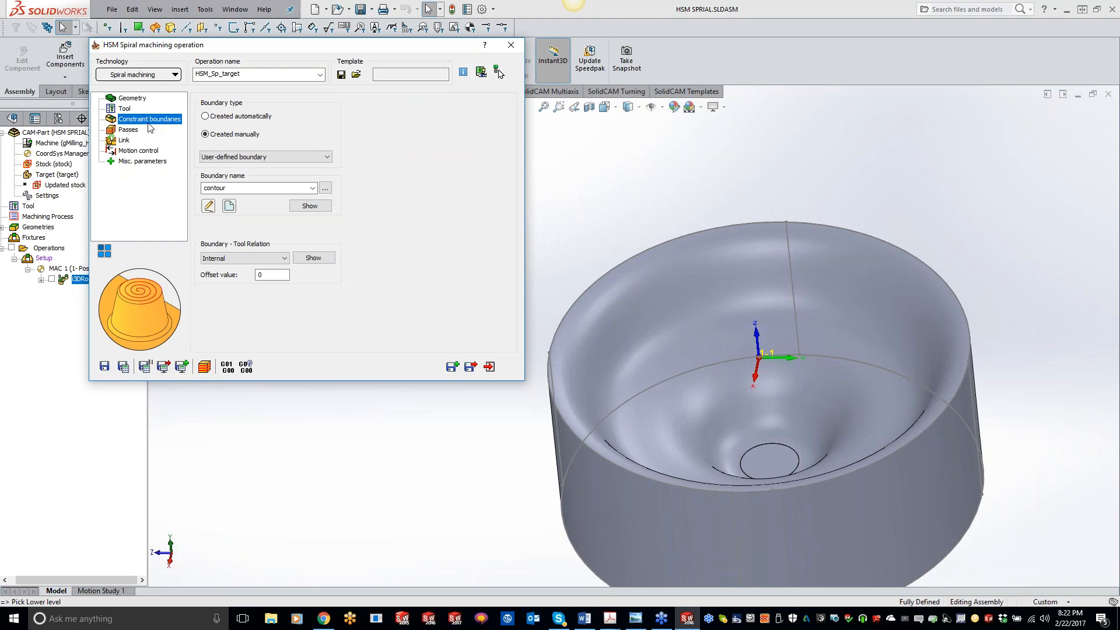
{"action": "left_click", "coordinate": [229, 206]}
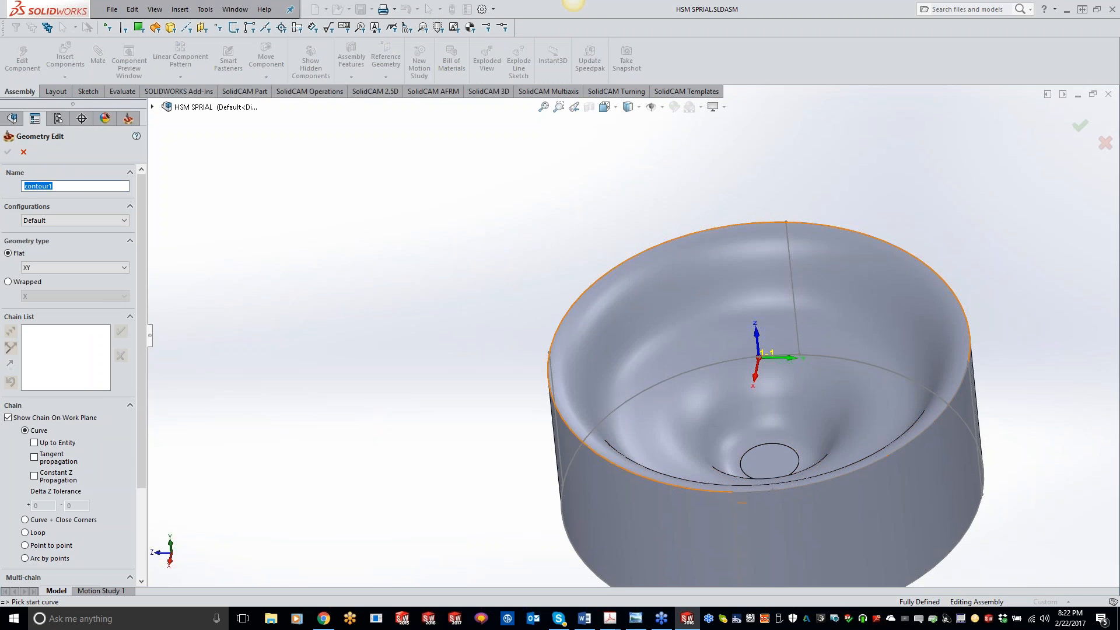
{"action": "left_click", "coordinate": [625, 268]}
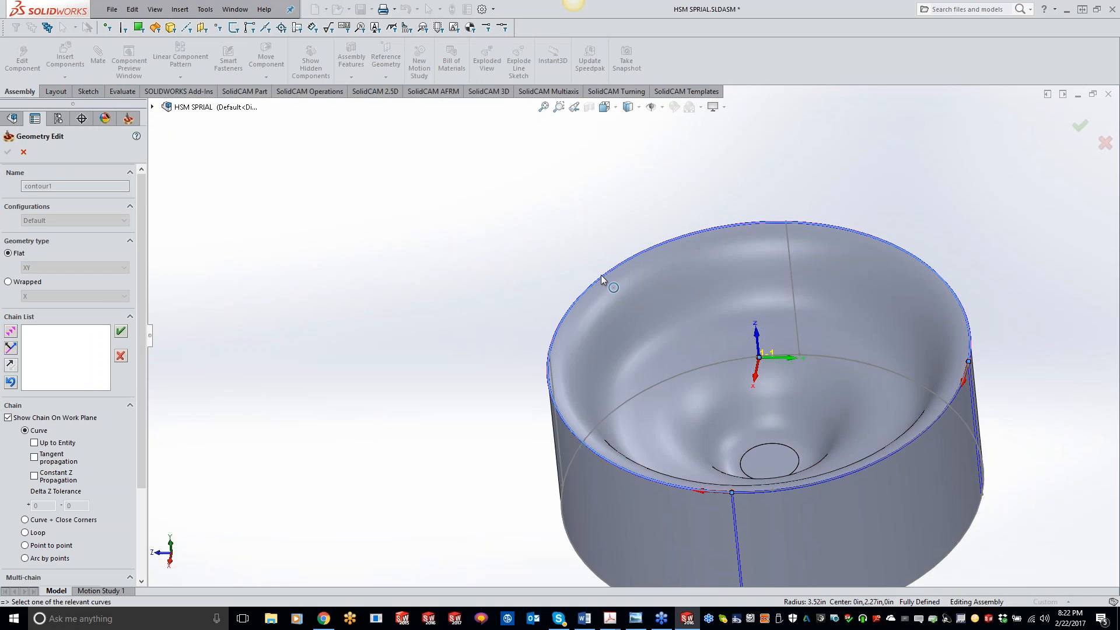
{"action": "left_click", "coordinate": [121, 356]}
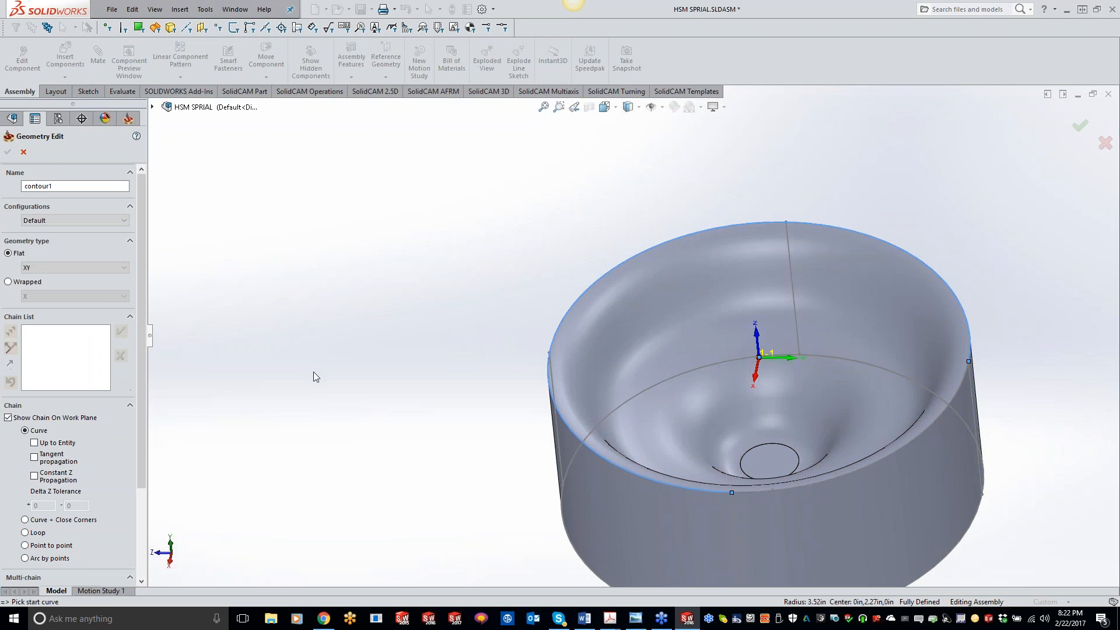
{"action": "left_click", "coordinate": [844, 478]}
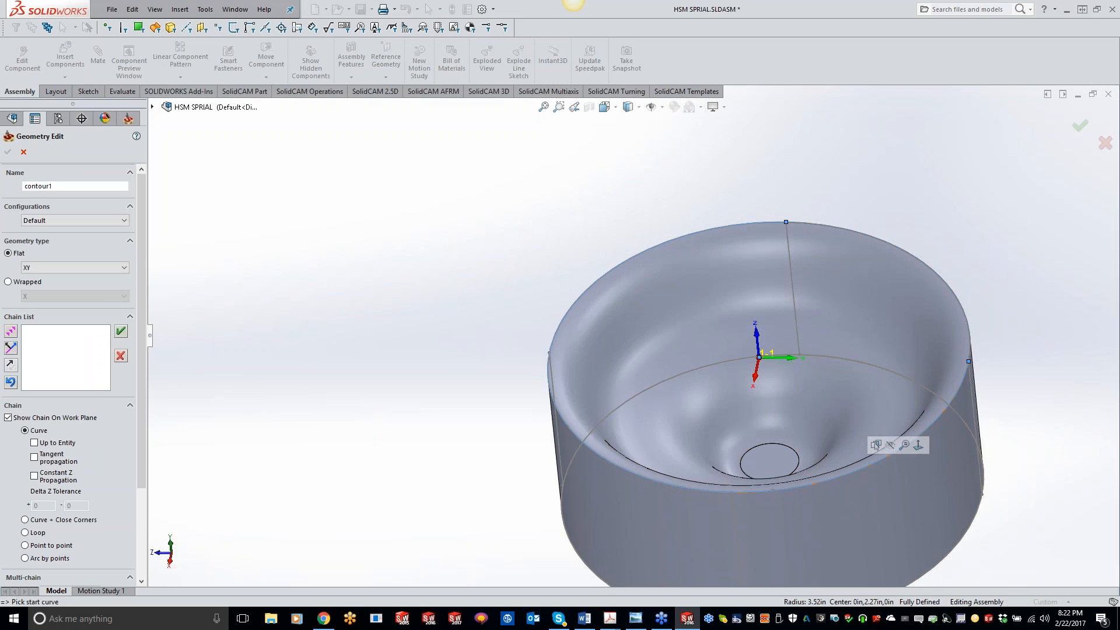
{"action": "left_click", "coordinate": [44, 474]}
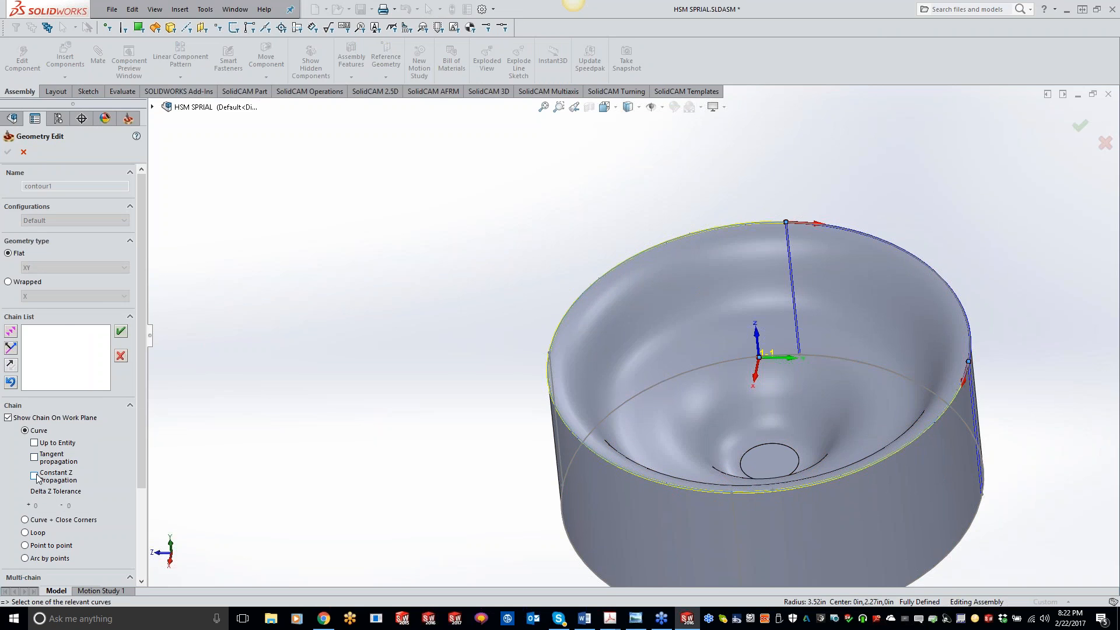
{"action": "left_click", "coordinate": [7, 152]}
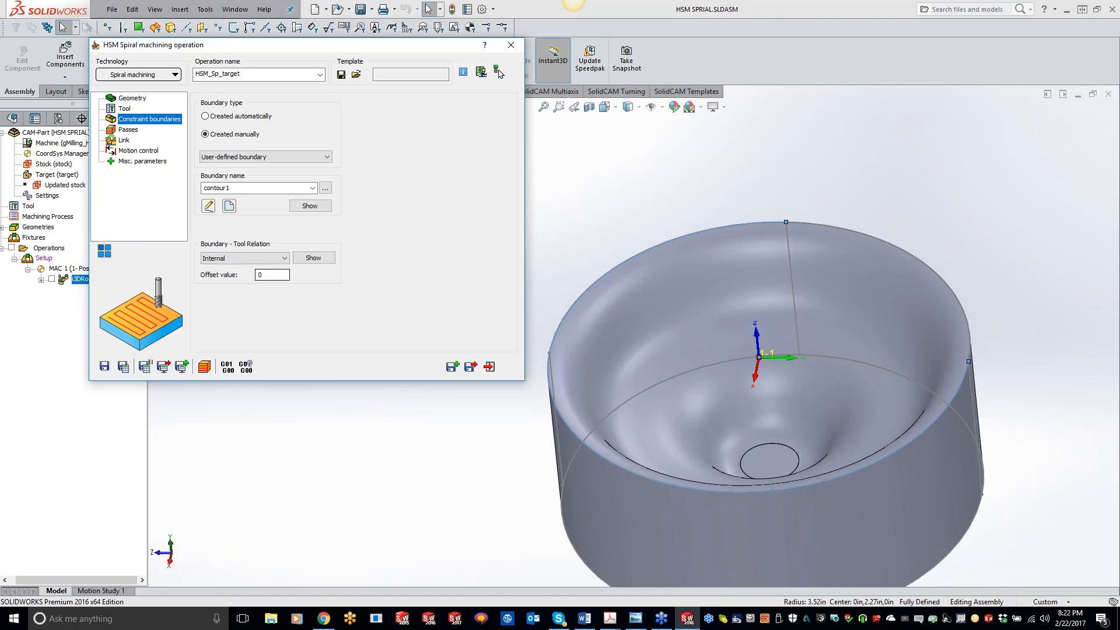
Save and calculate the spiral operation and inspect its toolpath on the part.
{"action": "left_click", "coordinate": [128, 131]}
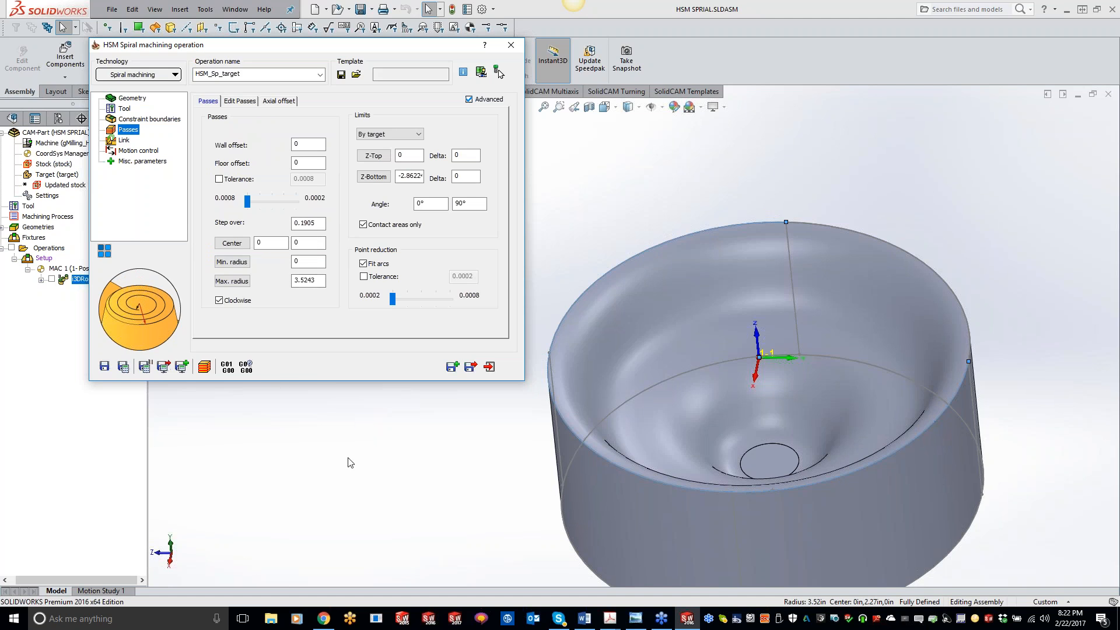
{"action": "left_click", "coordinate": [123, 366]}
{"action": "left_click", "coordinate": [52, 290]}
{"action": "middle_click_drag", "start_coordinate": [751, 389], "coordinate": [719, 434]}
{"action": "middle_click_drag", "start_coordinate": [683, 343], "coordinate": [652, 288]}
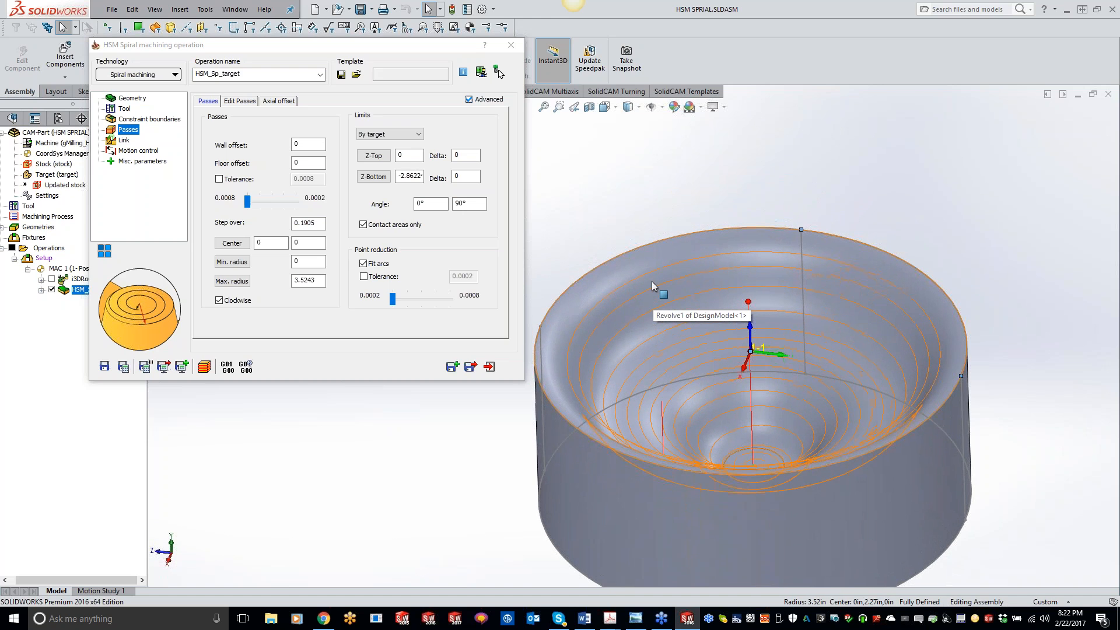
{"action": "middle_click_drag", "start_coordinate": [653, 281], "coordinate": [621, 304]}
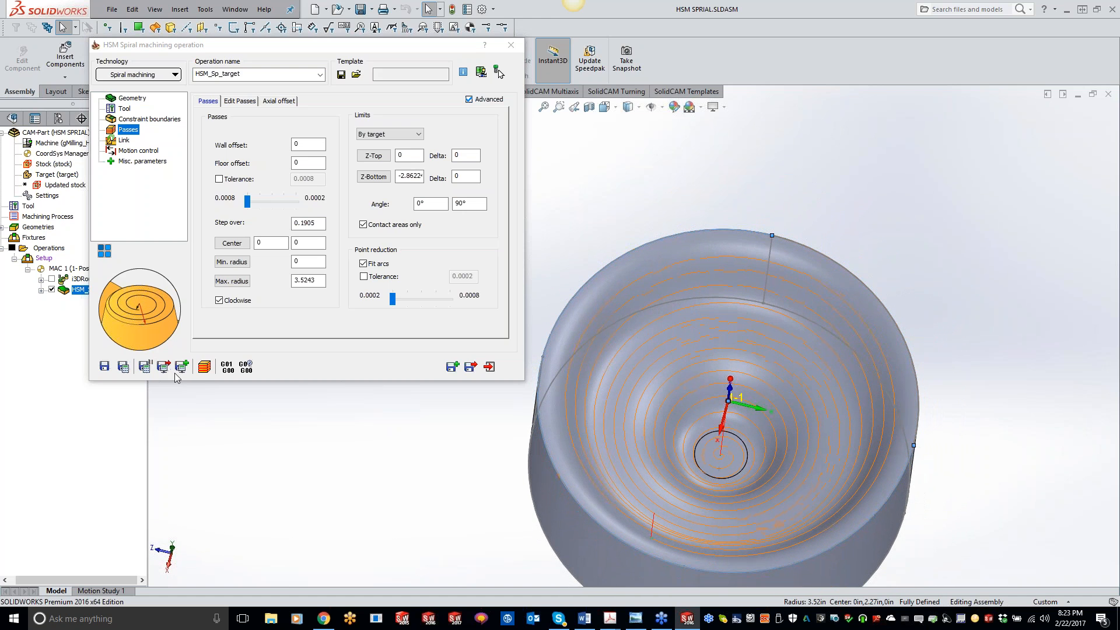
Enable Reverse order in the link settings and recalculate the spiral operation.
{"action": "left_click", "coordinate": [122, 141]}
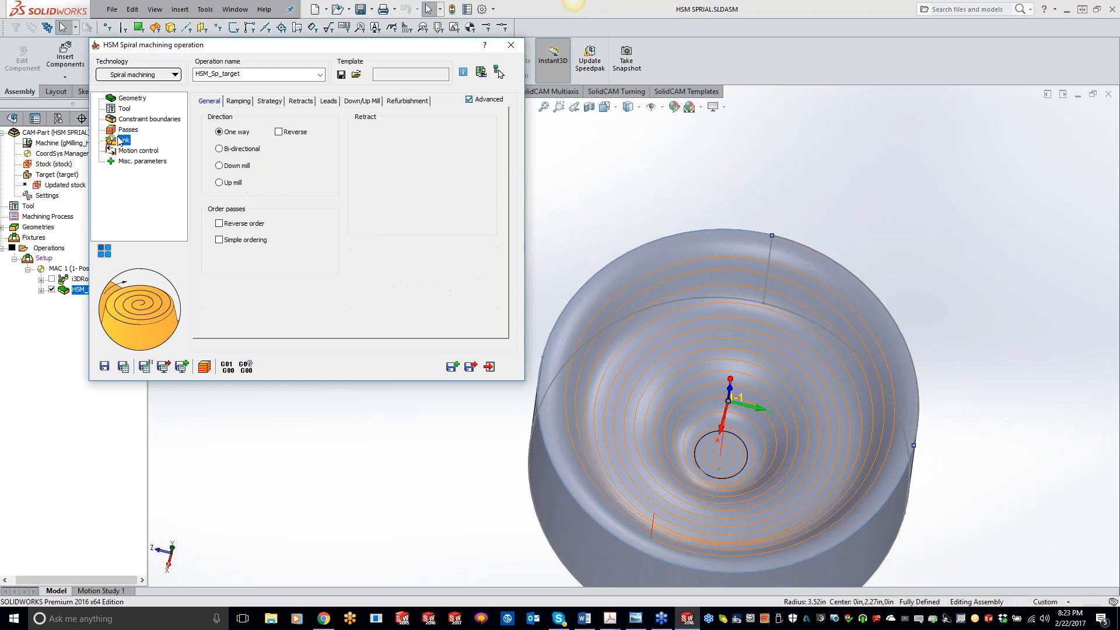
{"action": "left_click", "coordinate": [219, 224]}
{"action": "left_click", "coordinate": [122, 367]}
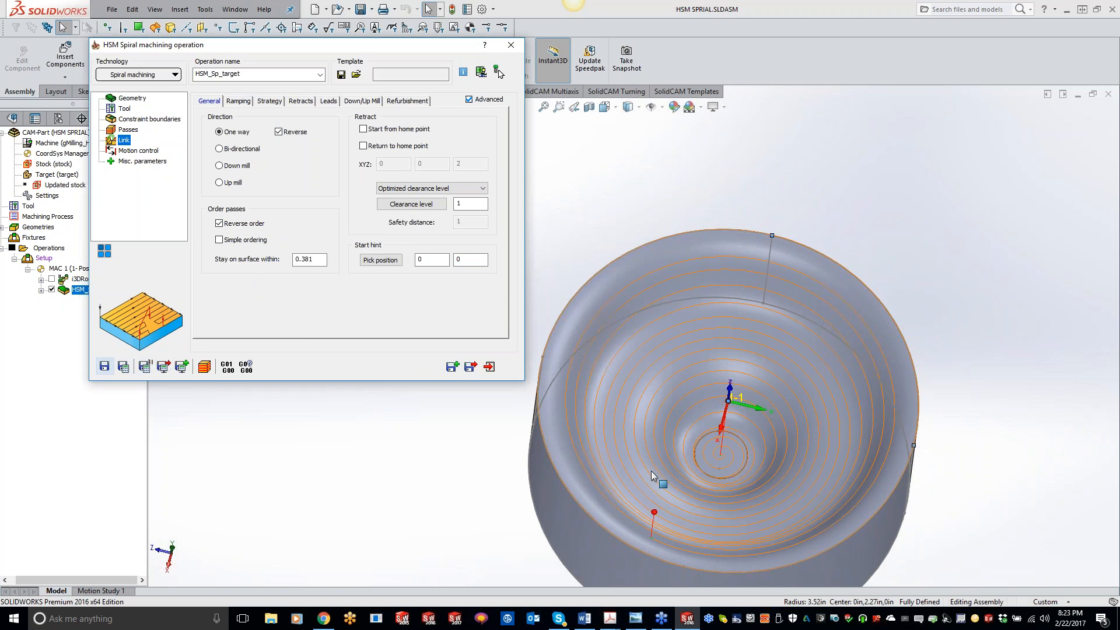
{"action": "left_click", "coordinate": [563, 200]}
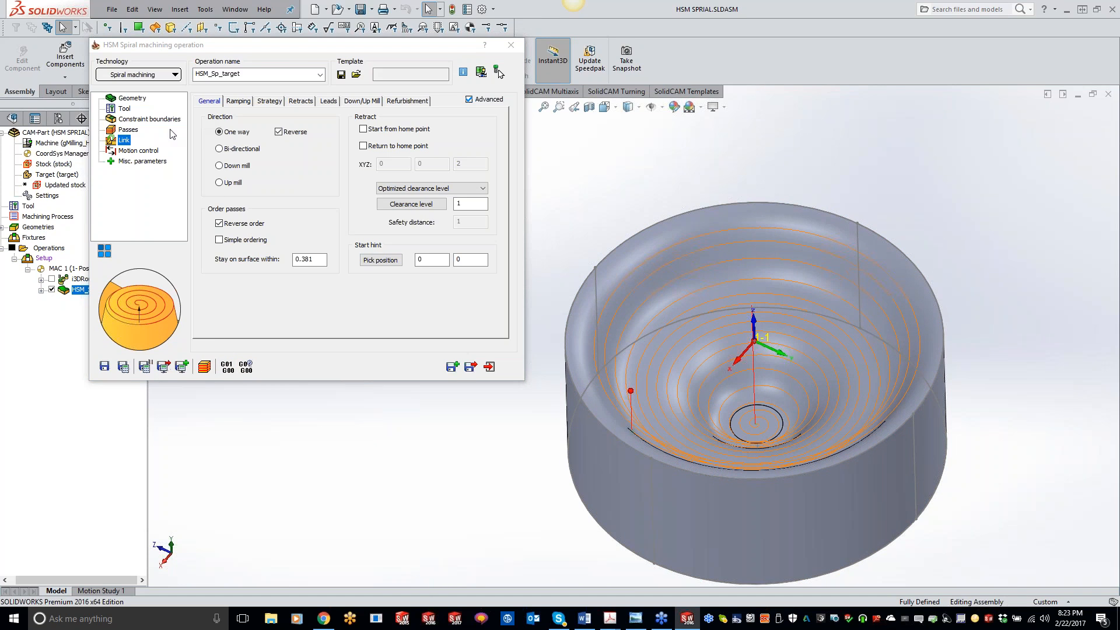
Set the step over to 0.01 and save and calculate the spiral operation.
{"action": "left_click", "coordinate": [131, 130]}
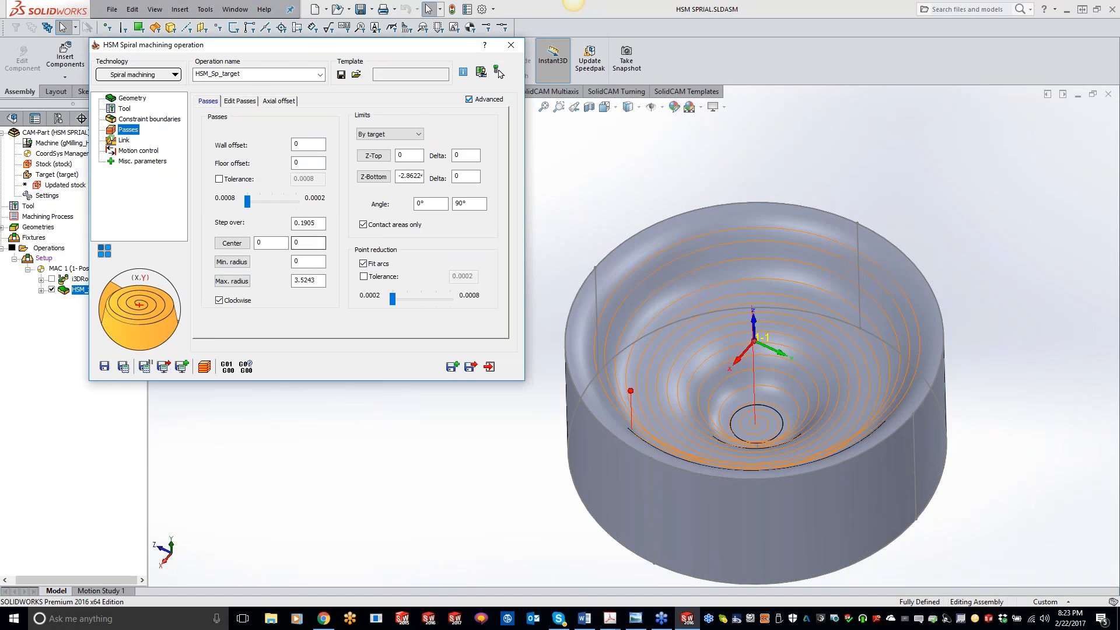
{"action": "double_click", "coordinate": [323, 224]}
{"action": "type", "text": ".01"}
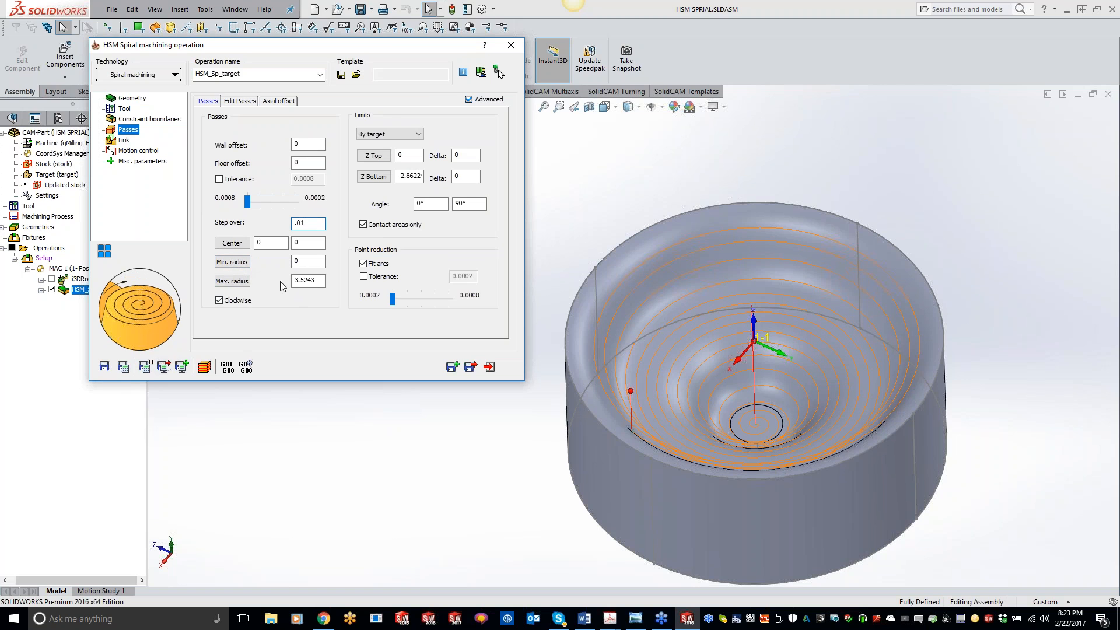
{"action": "left_click", "coordinate": [124, 367]}
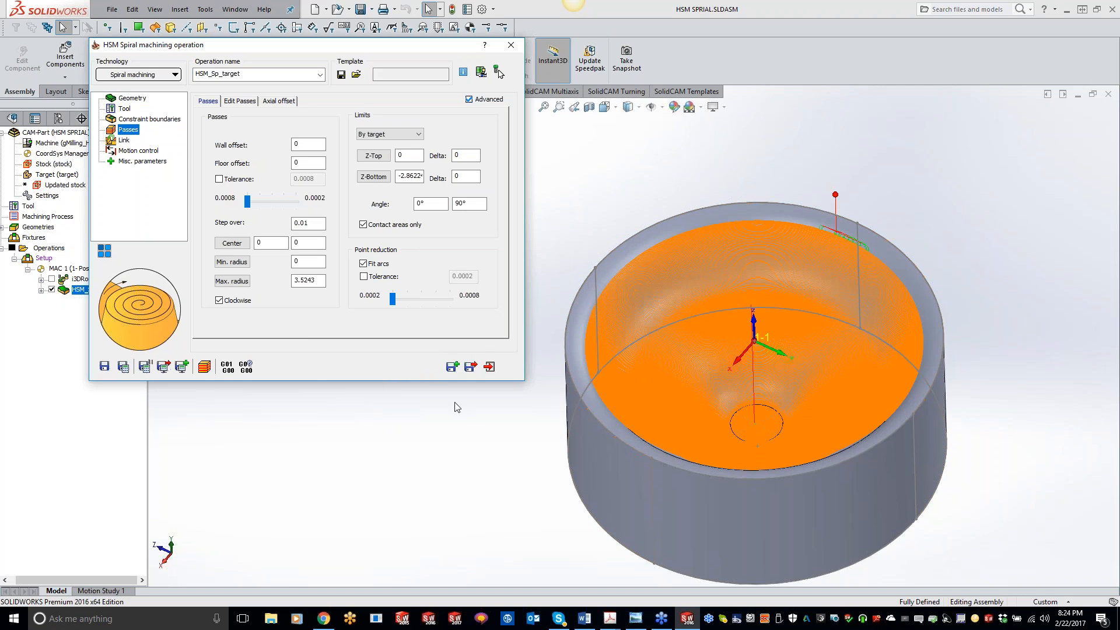
Simulate the spiral operation in SolidVerify at full speed.
{"action": "left_click", "coordinate": [205, 366]}
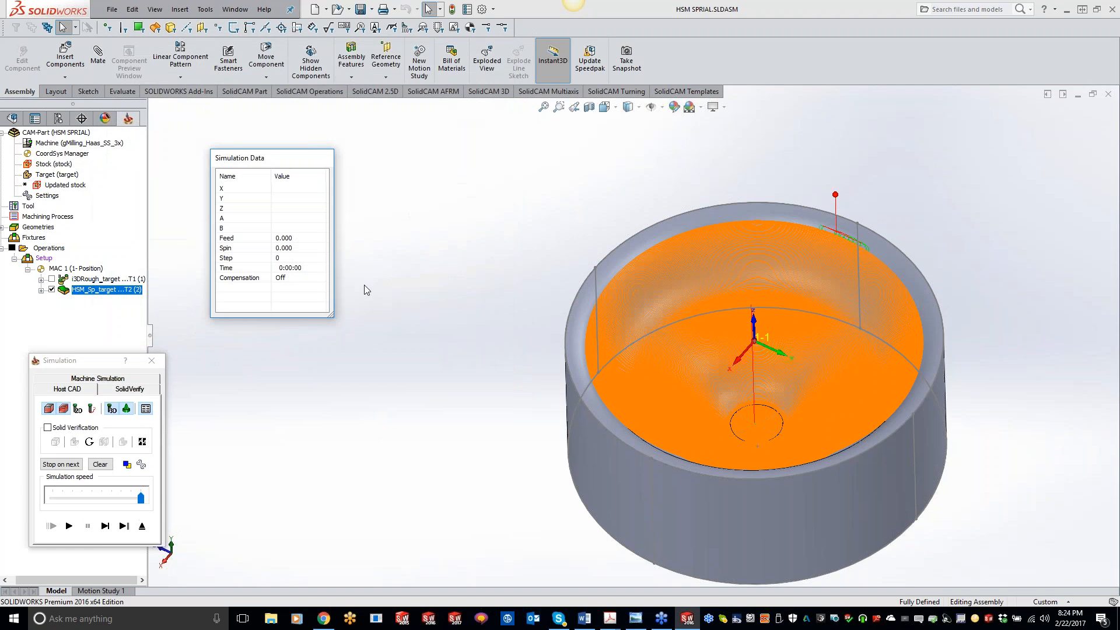
{"action": "left_click", "coordinate": [145, 390]}
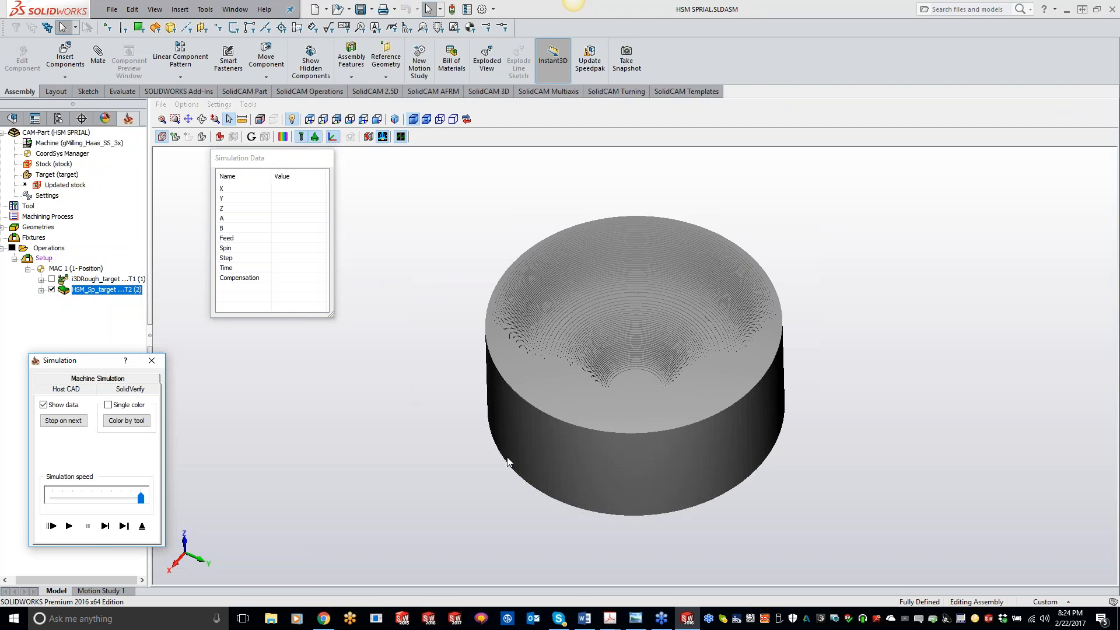
{"action": "left_click", "coordinate": [70, 527]}
{"action": "left_click_drag", "start_coordinate": [140, 497], "coordinate": [170, 500]}
{"action": "left_click", "coordinate": [70, 526]}
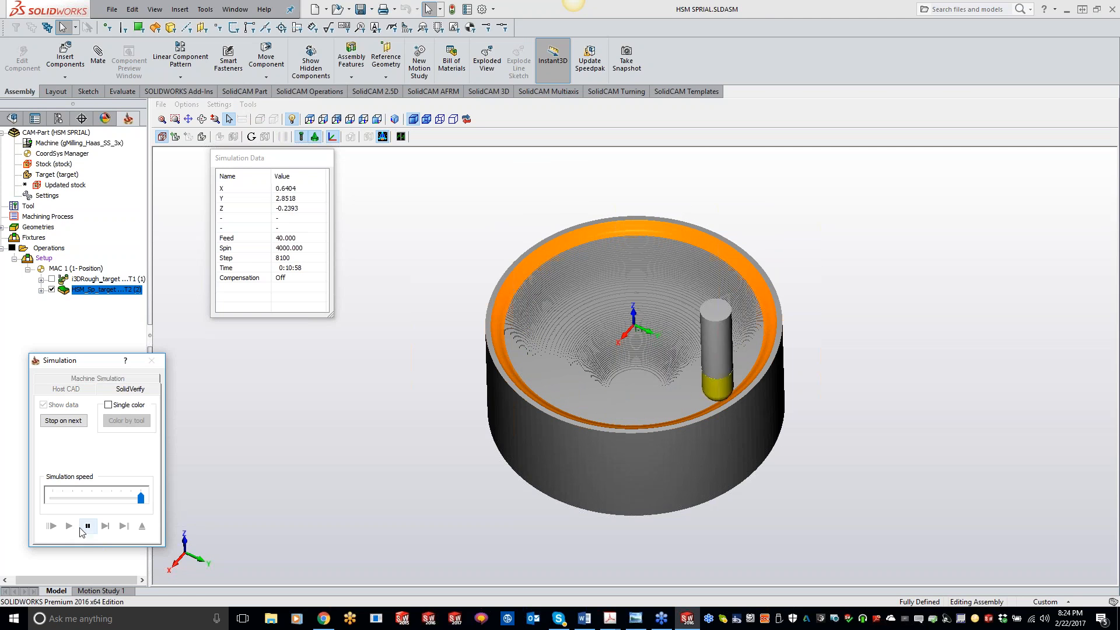
Set the SolidVerify tool facet tolerance to .01 and review the general simulation settings.
{"action": "left_click", "coordinate": [219, 104]}
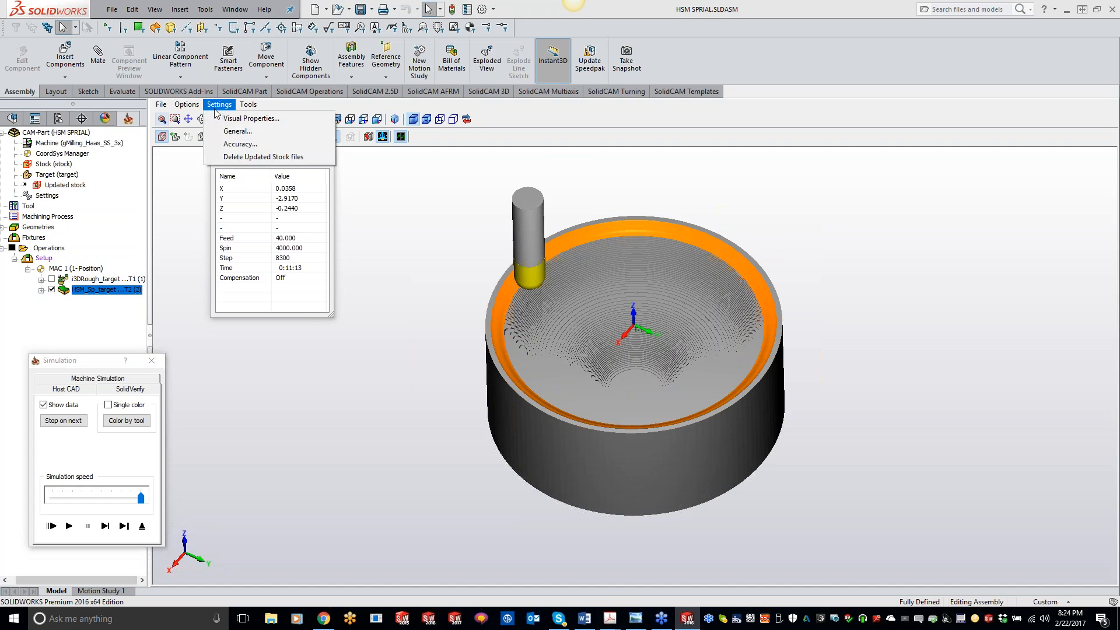
{"action": "left_click", "coordinate": [228, 143]}
{"action": "double_click", "coordinate": [607, 317]}
{"action": "type", "text": ".01"}
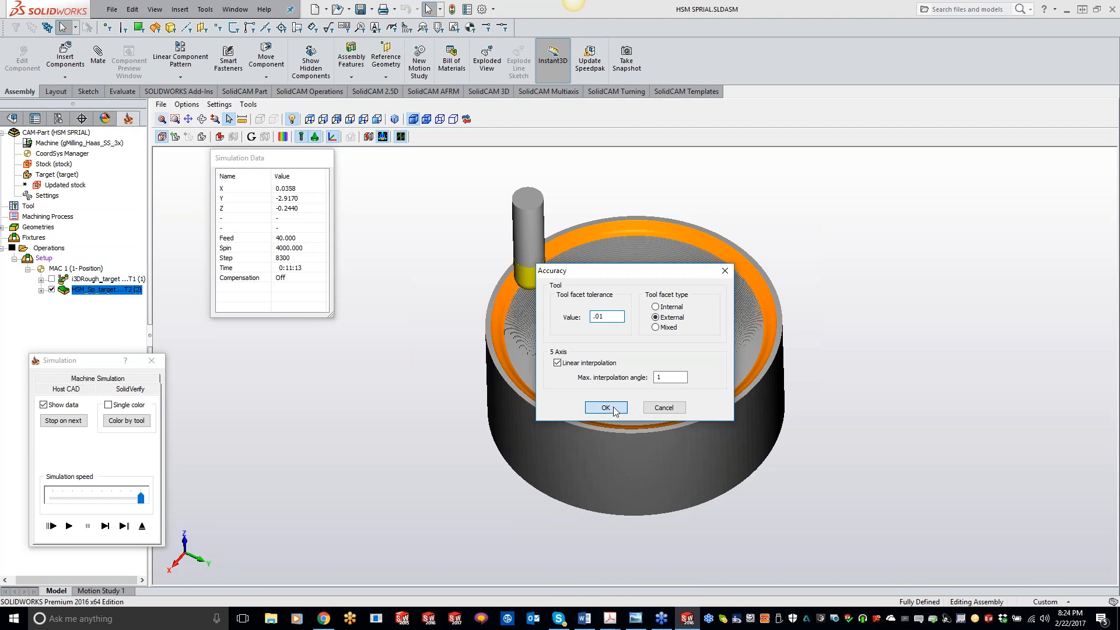
{"action": "left_click", "coordinate": [606, 407]}
{"action": "left_click", "coordinate": [219, 104]}
{"action": "left_click", "coordinate": [239, 131]}
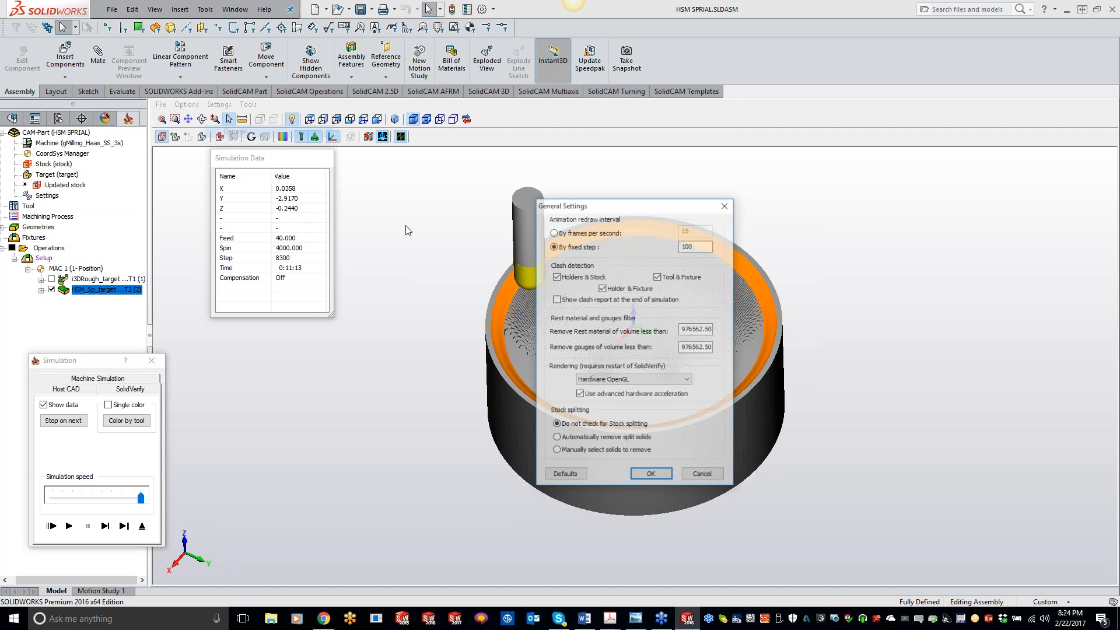
{"action": "left_click", "coordinate": [651, 476]}
Exit and restart the SolidVerify simulation of the spiral operation.
{"action": "left_click", "coordinate": [142, 526]}
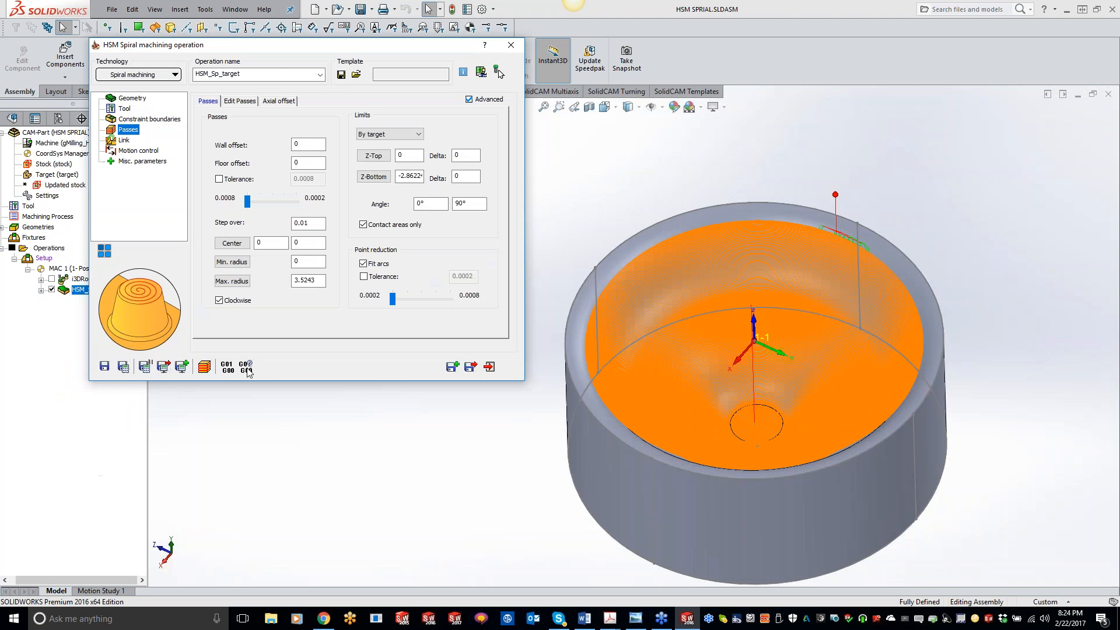
{"action": "left_click", "coordinate": [240, 366]}
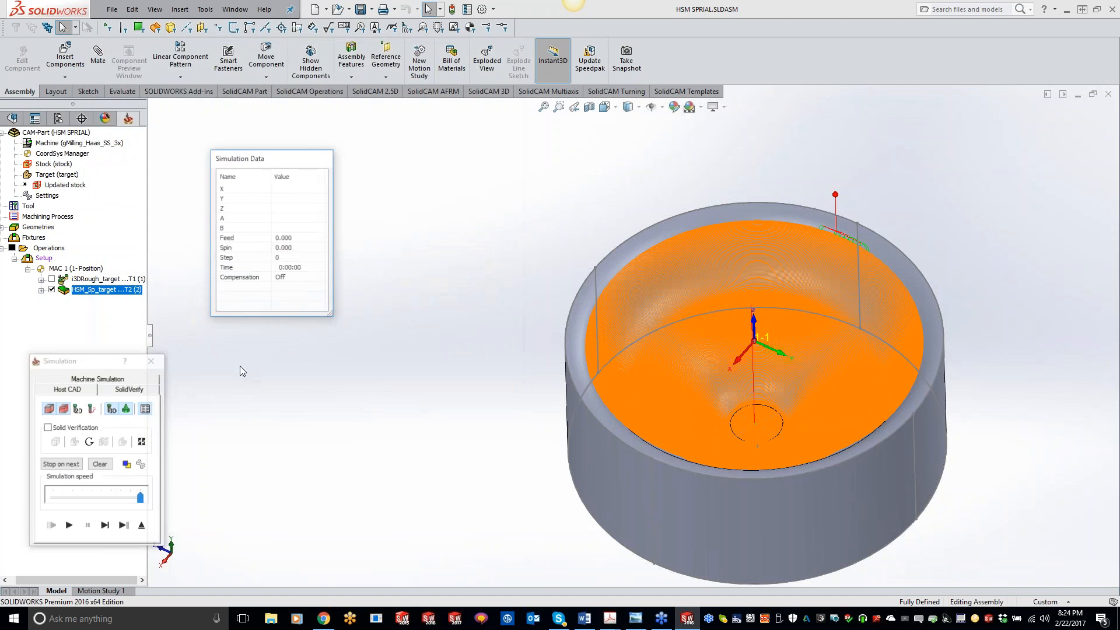
{"action": "left_click", "coordinate": [134, 389]}
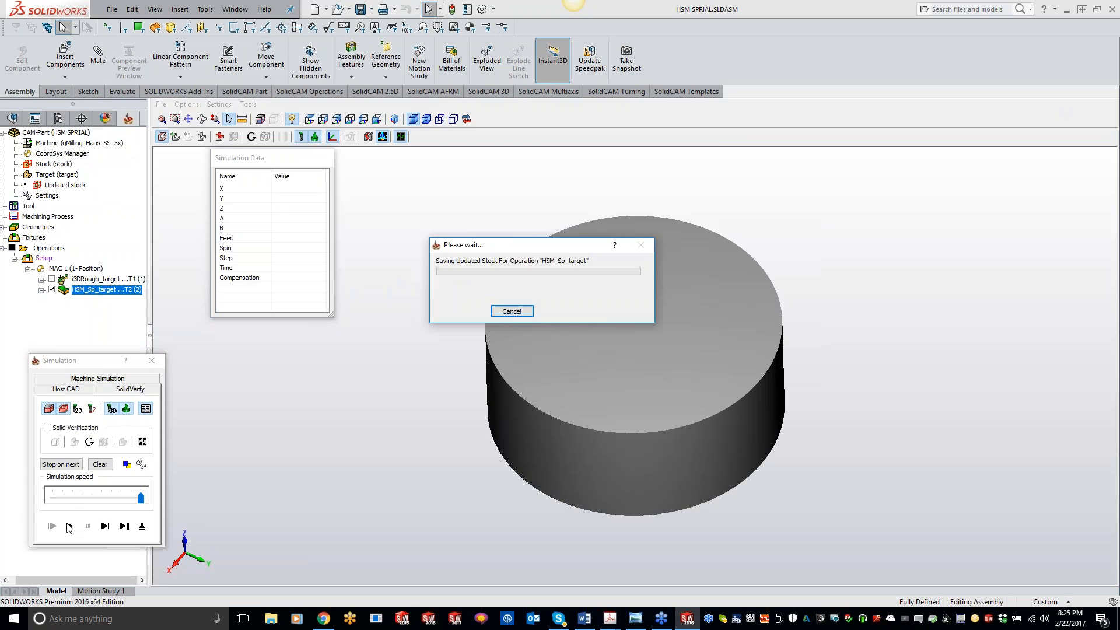
{"action": "left_click", "coordinate": [69, 526]}
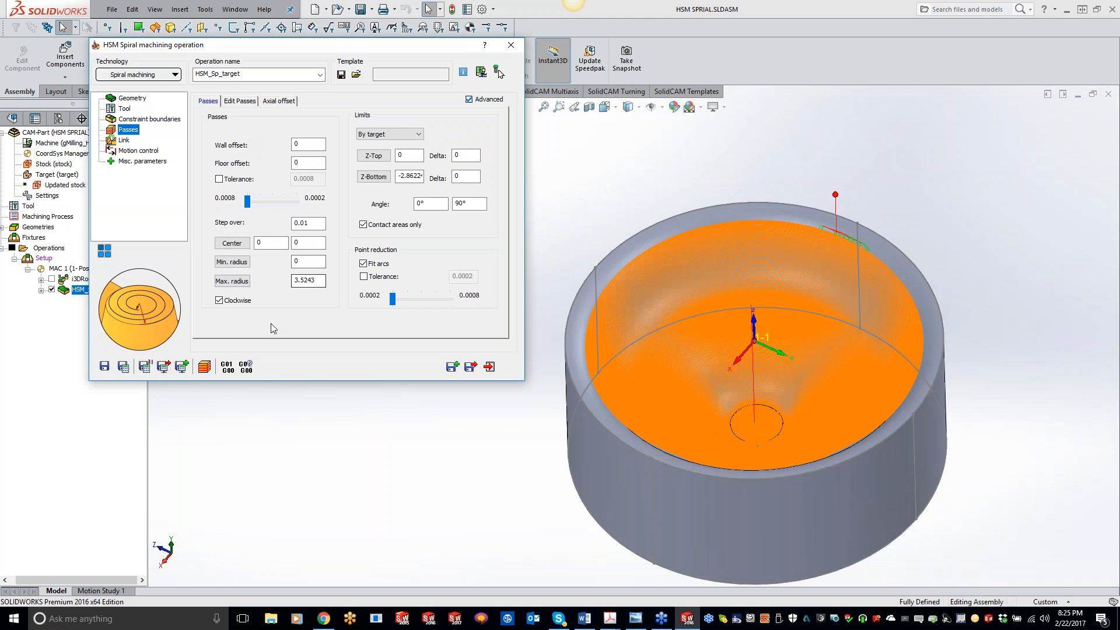
Review the link and passes settings of the spiral operation.
{"action": "left_click", "coordinate": [125, 142]}
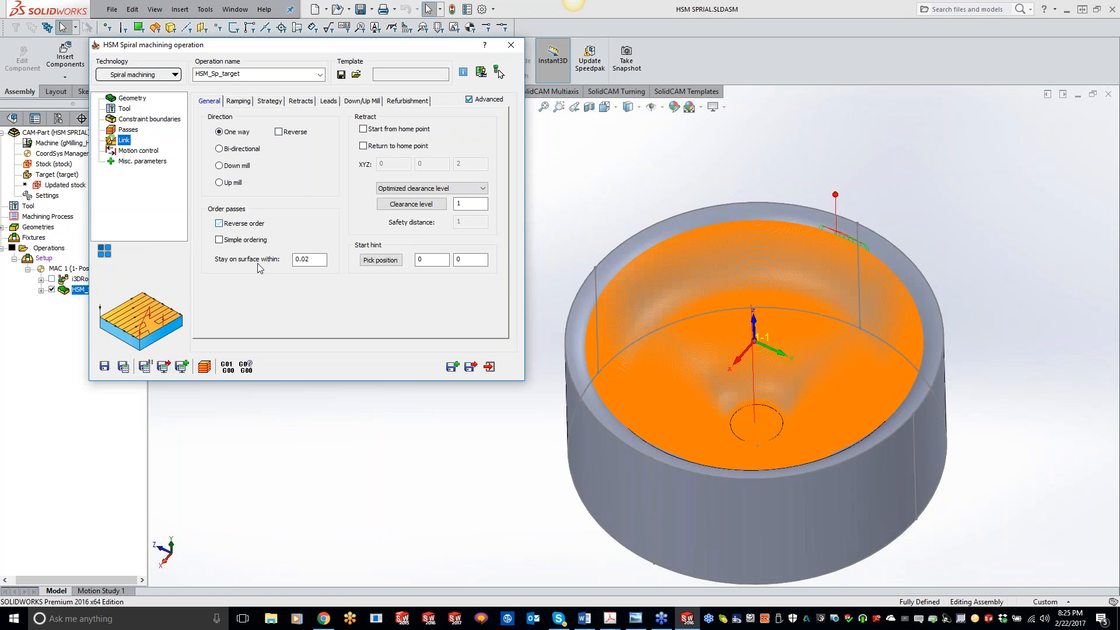
{"action": "left_click", "coordinate": [123, 366]}
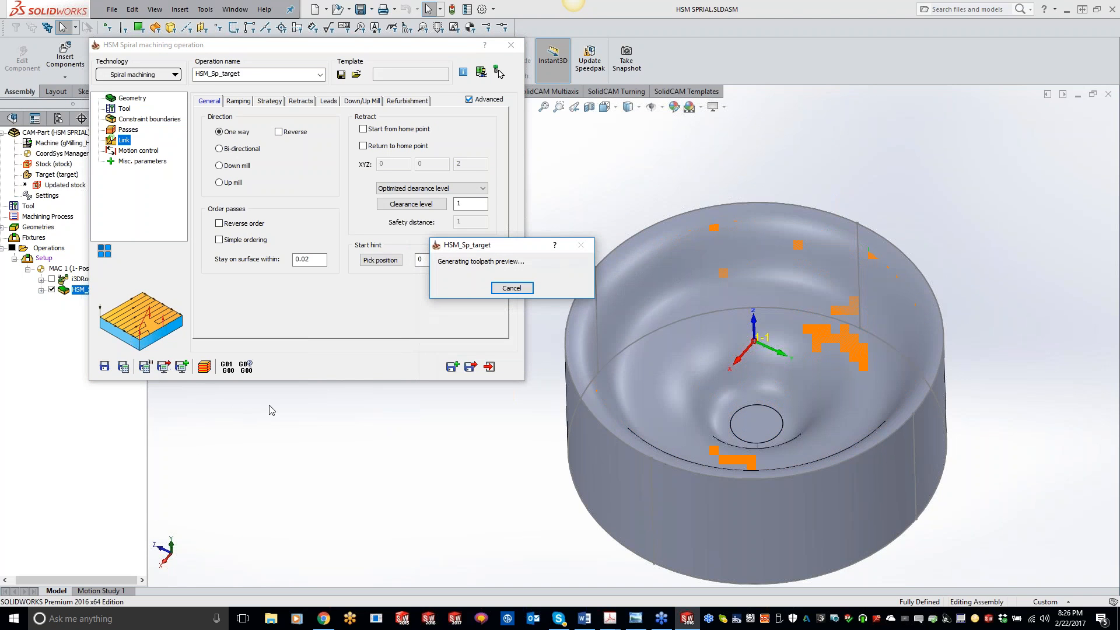
{"action": "left_click", "coordinate": [143, 130]}
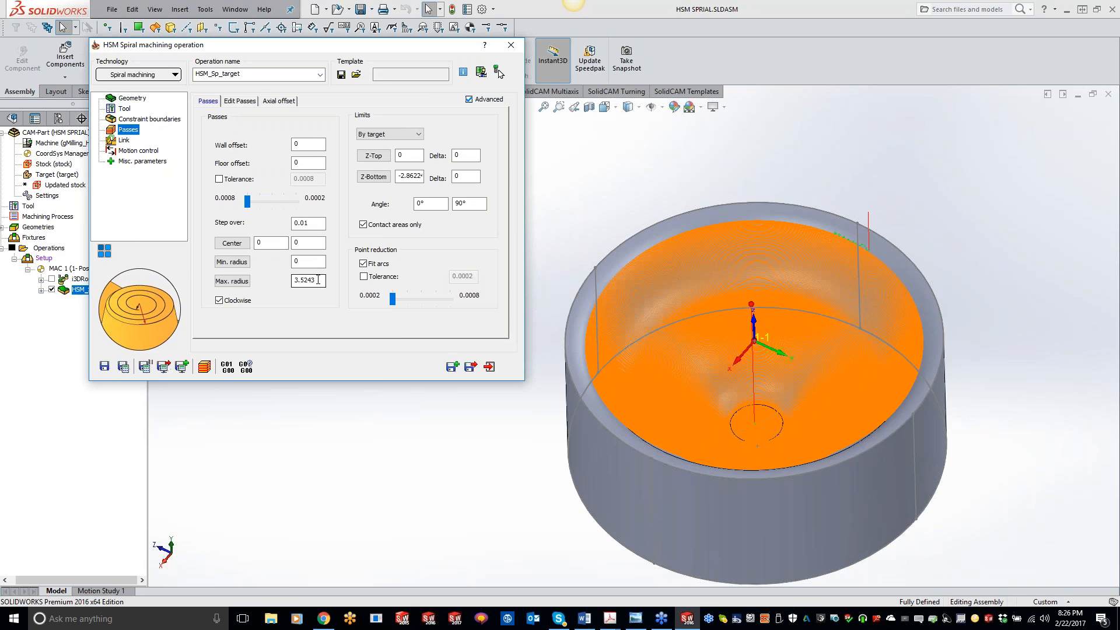
Set the spiral operation's step over to 0.02.
{"action": "left_click_drag", "start_coordinate": [315, 224], "coordinate": [294, 223]}
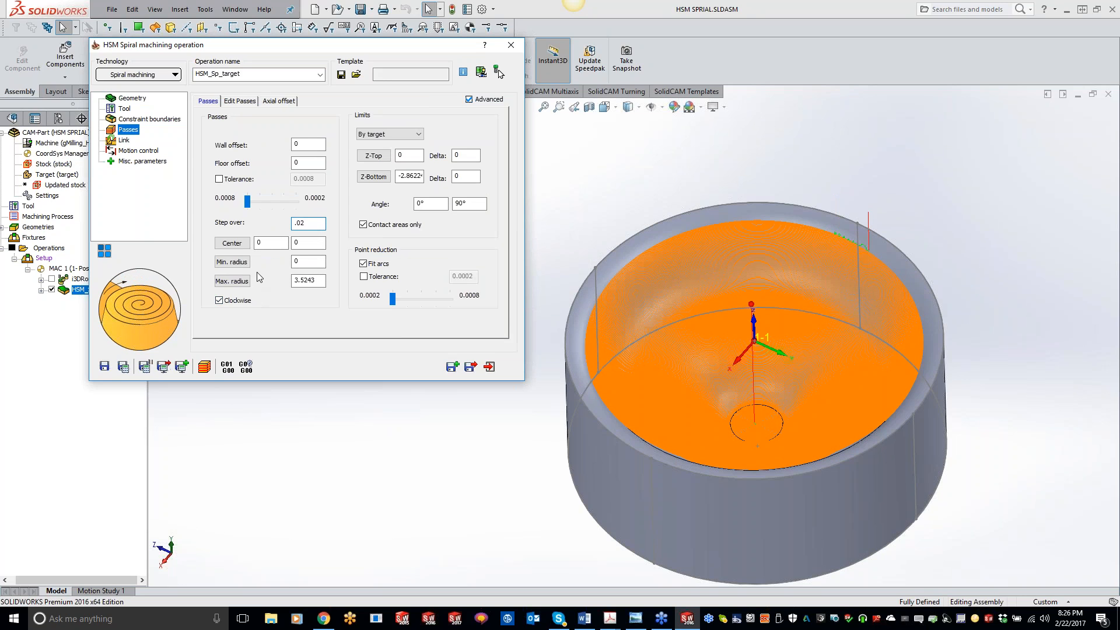
{"action": "left_click", "coordinate": [52, 290]}
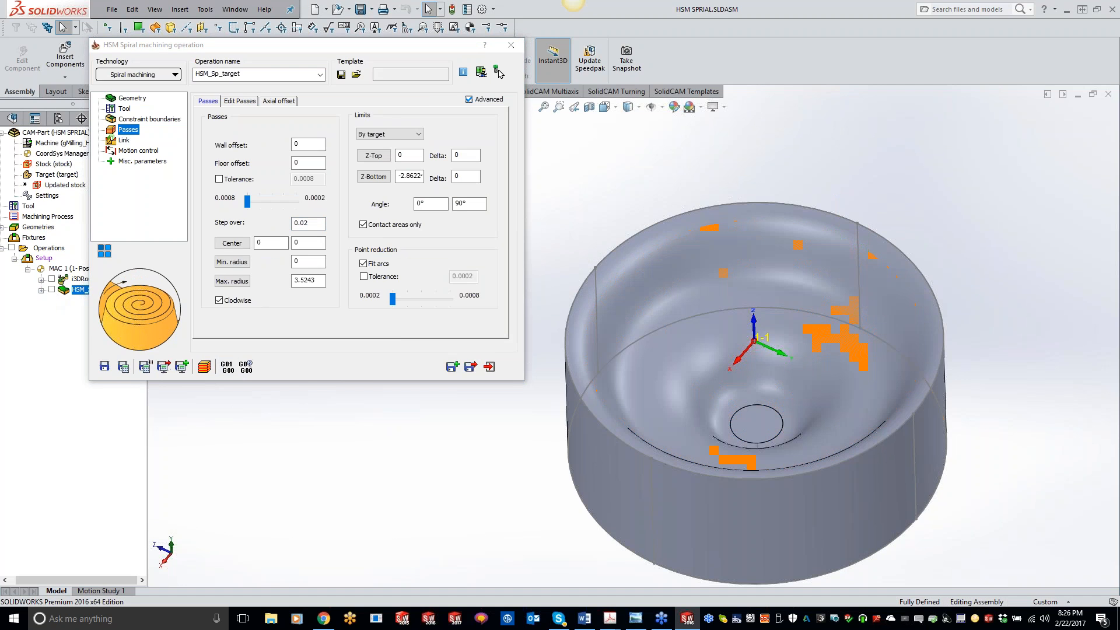
Set the minimum radius by picking the small circular edge at the bottom of the bowl.
{"action": "left_click", "coordinate": [232, 243]}
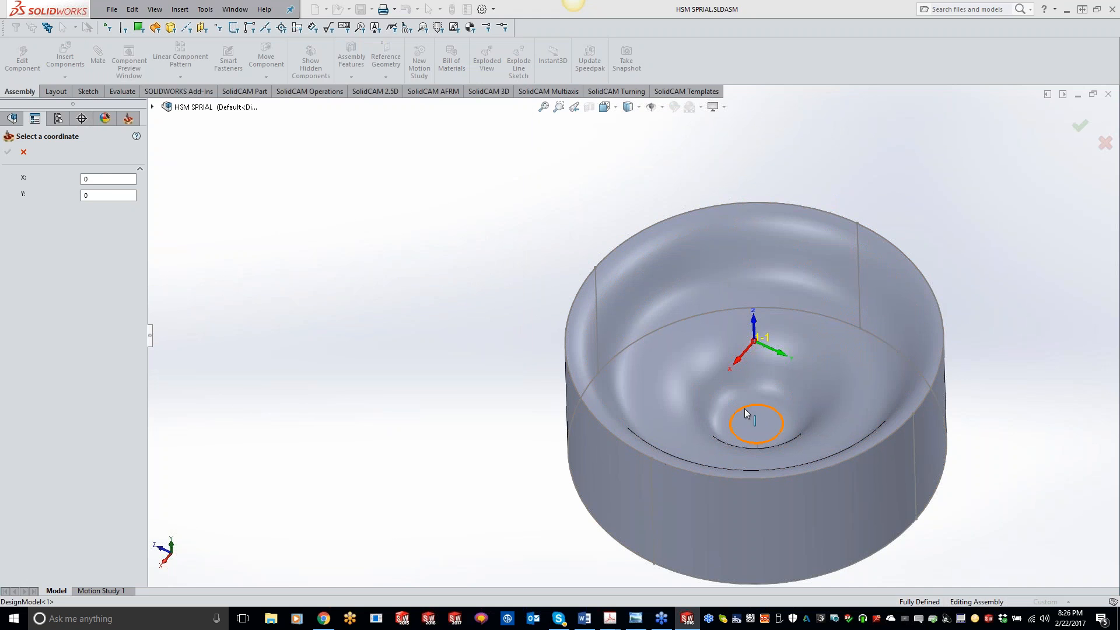
{"action": "left_click", "coordinate": [744, 407]}
{"action": "left_click", "coordinate": [8, 151]}
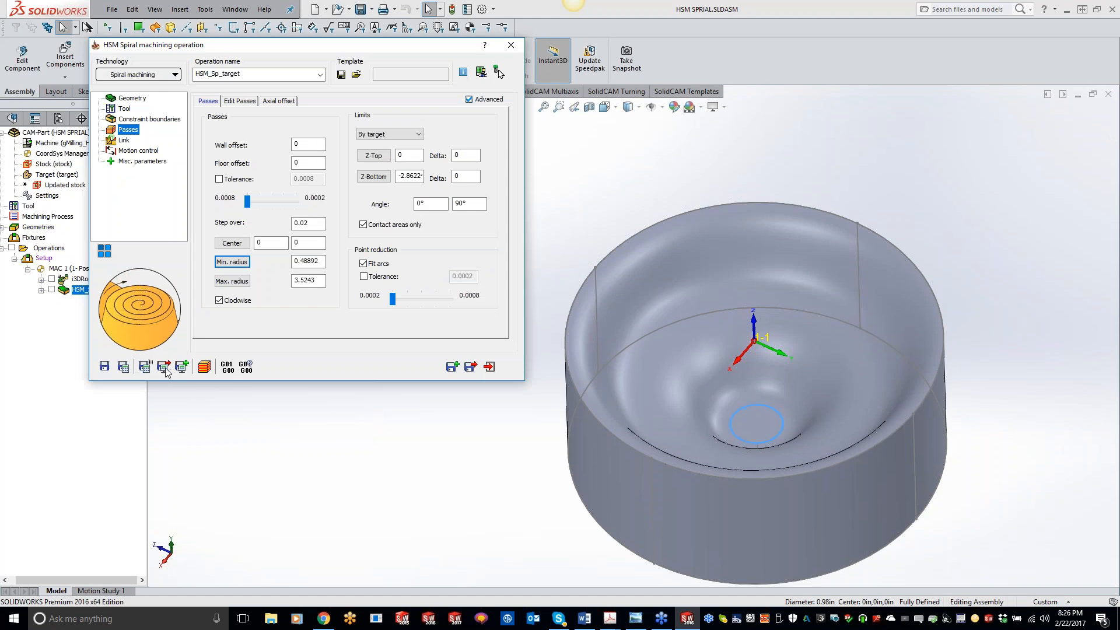
Recalculate the spiral operation and run its SolidVerify simulation, then close the simulation.
{"action": "left_click", "coordinate": [498, 72]}
{"action": "left_click", "coordinate": [204, 366]}
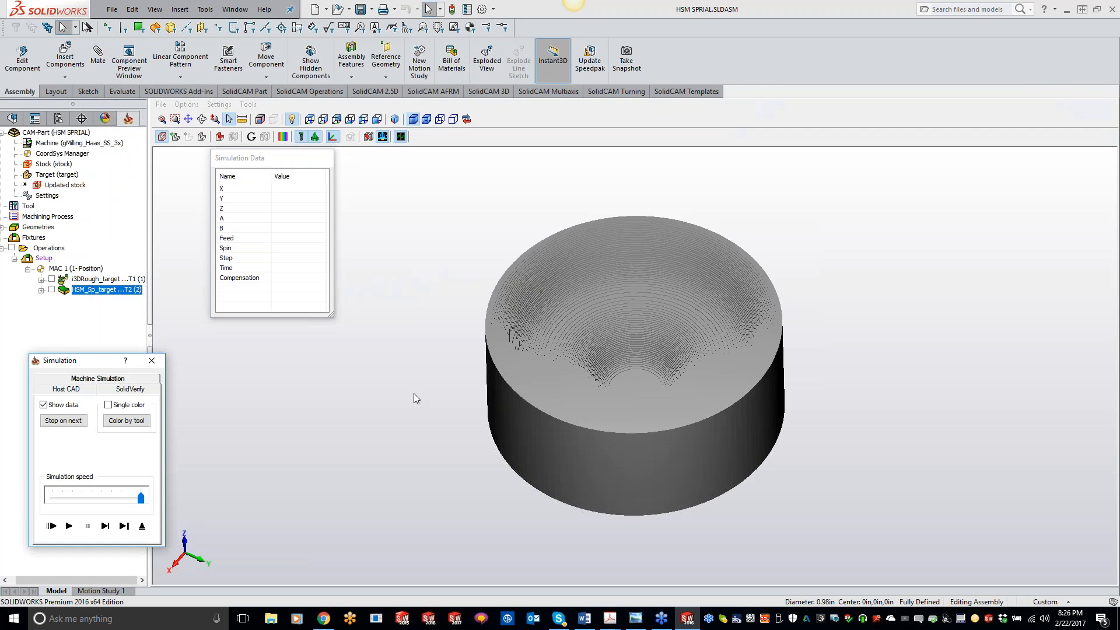
{"action": "left_click", "coordinate": [69, 526]}
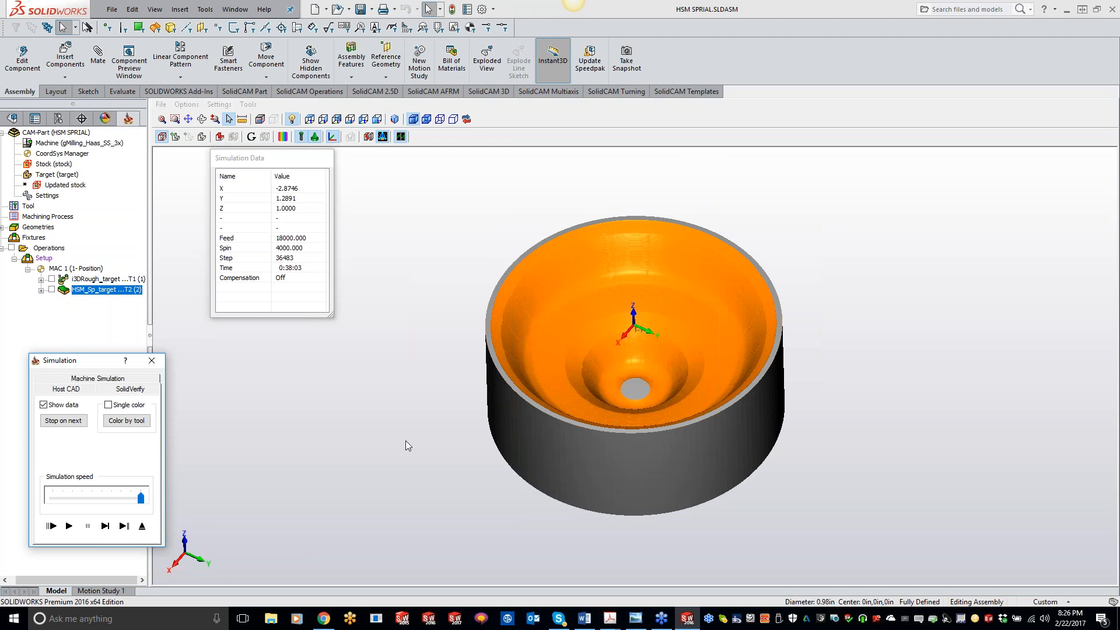
{"action": "left_click", "coordinate": [152, 360]}
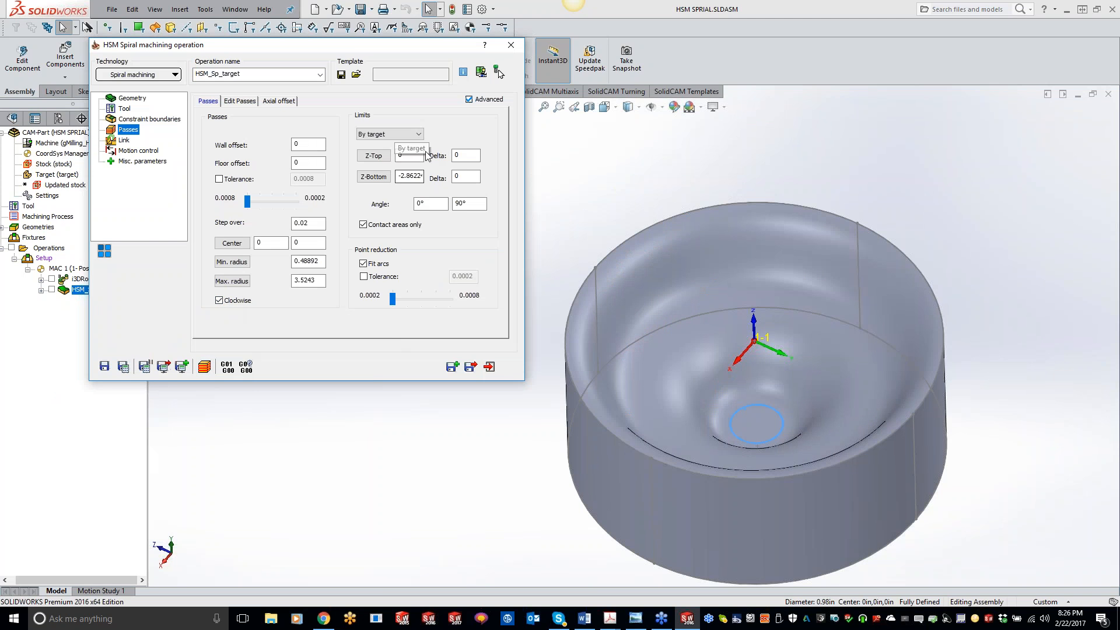
Add a new 3D HSM milling operation using Horizontal machining technology.
{"action": "left_click", "coordinate": [512, 45]}
{"action": "right_click", "coordinate": [140, 299]}
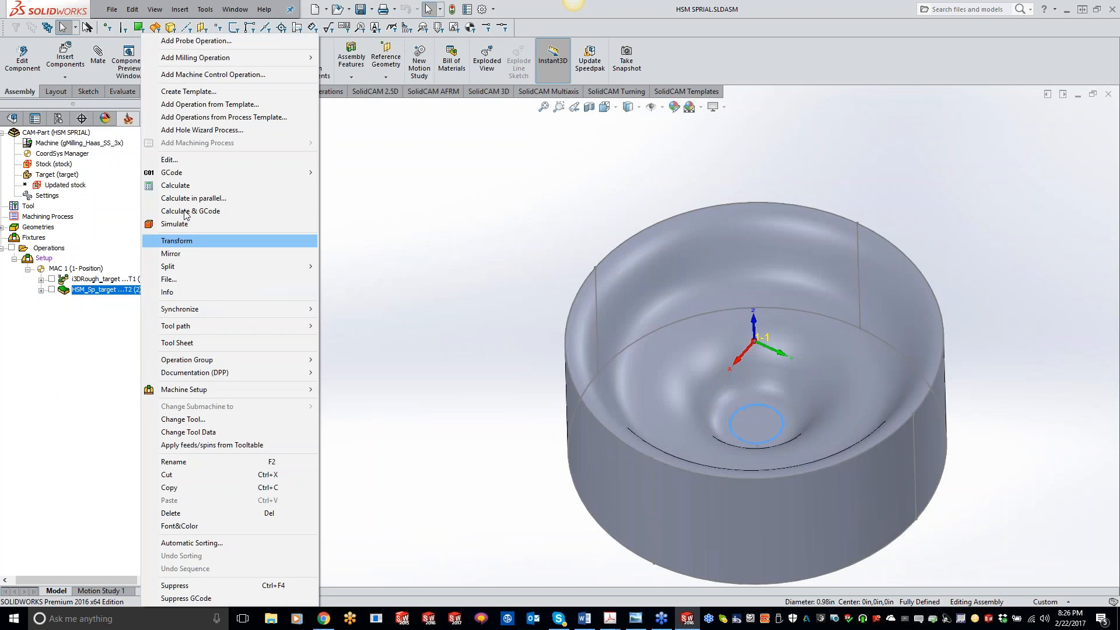
{"action": "mouse_move", "coordinate": [280, 57]}
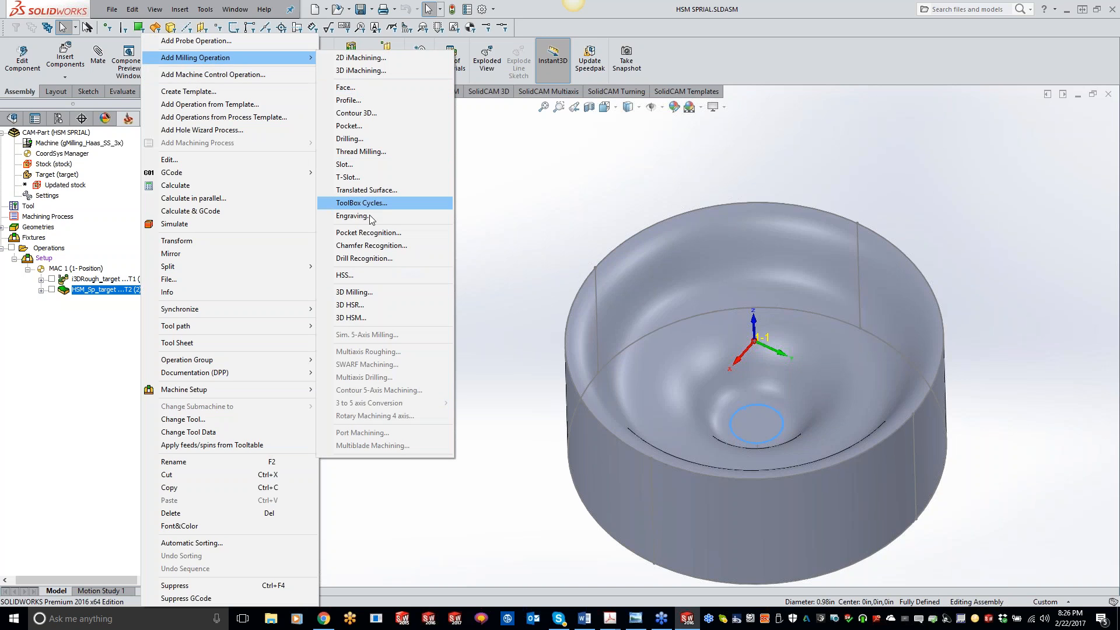
{"action": "left_click", "coordinate": [353, 317]}
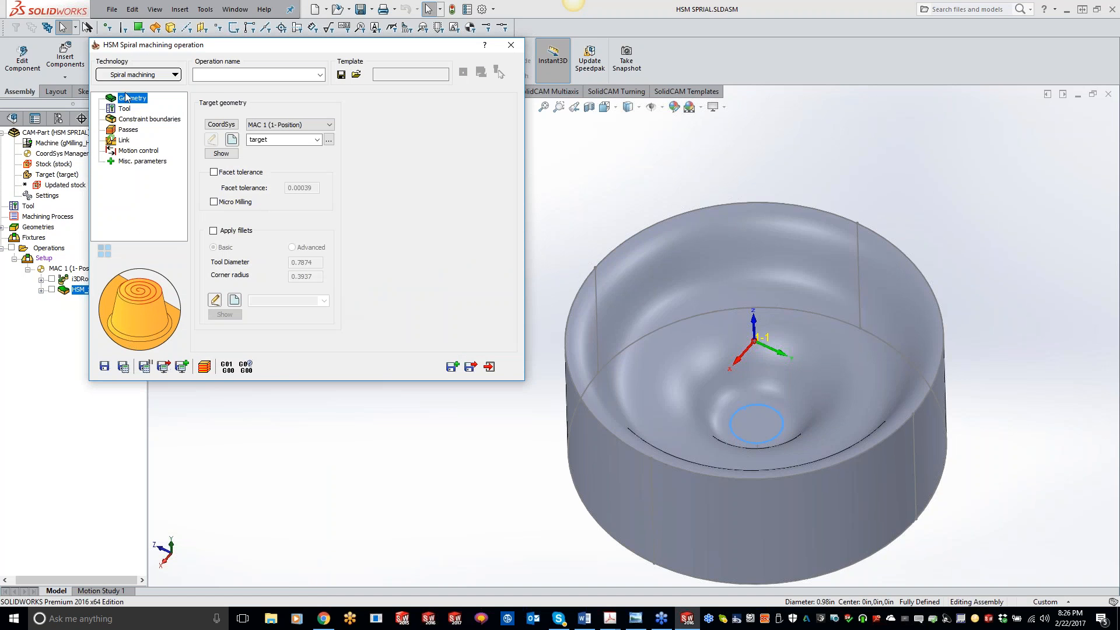
{"action": "left_click", "coordinate": [139, 74]}
{"action": "left_click", "coordinate": [134, 135]}
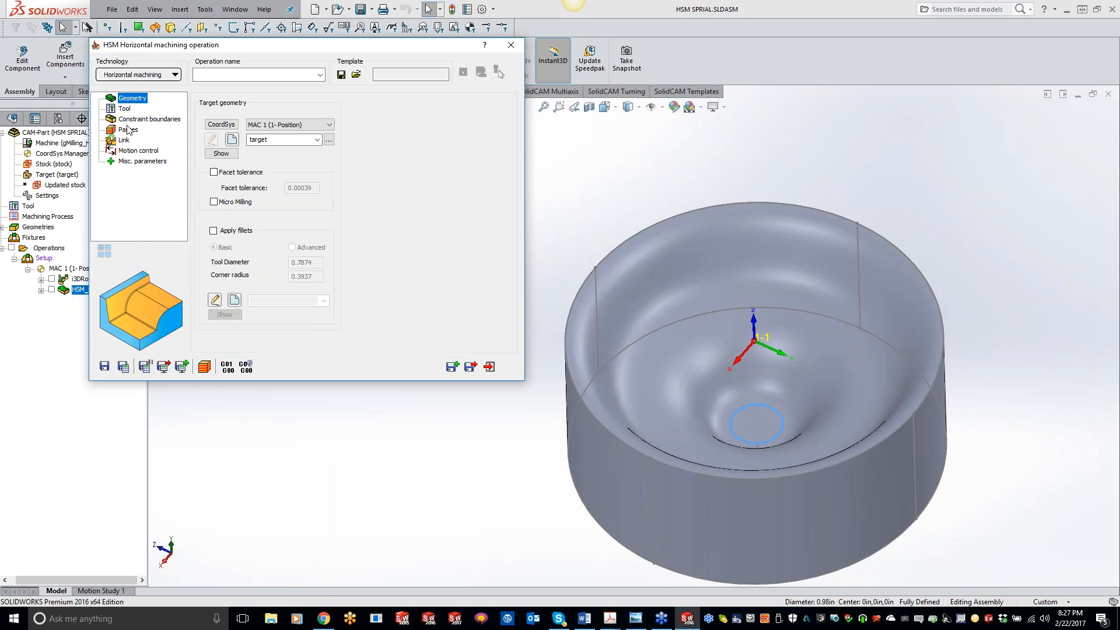
Select tool 1 as the cutter for the horizontal operation.
{"action": "left_click", "coordinate": [120, 119]}
{"action": "key", "text": "Up"}
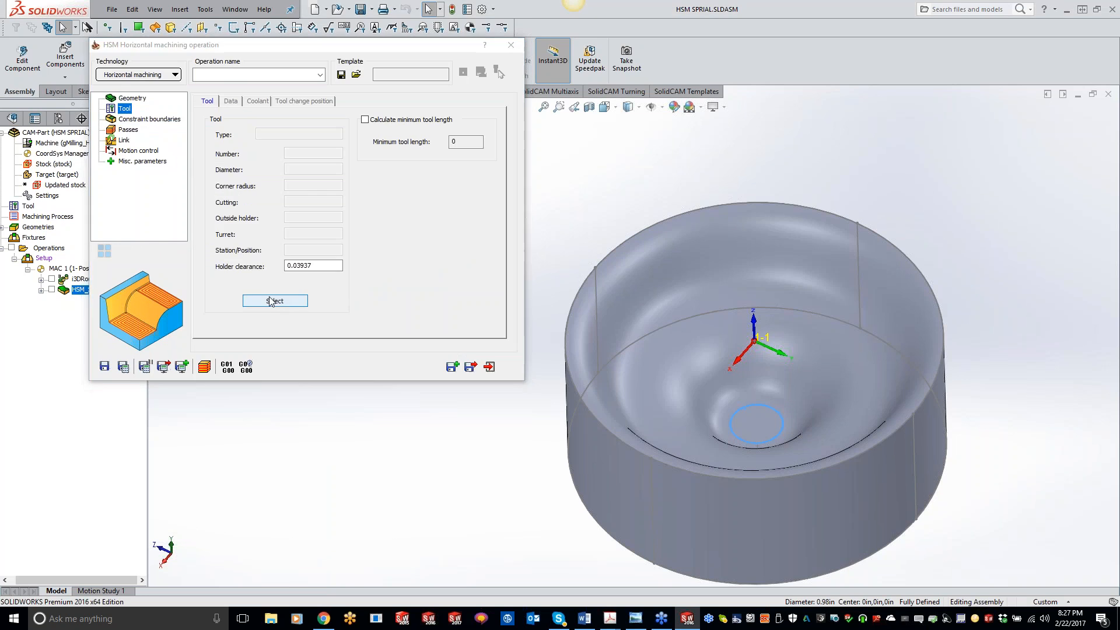
{"action": "left_click", "coordinate": [272, 300]}
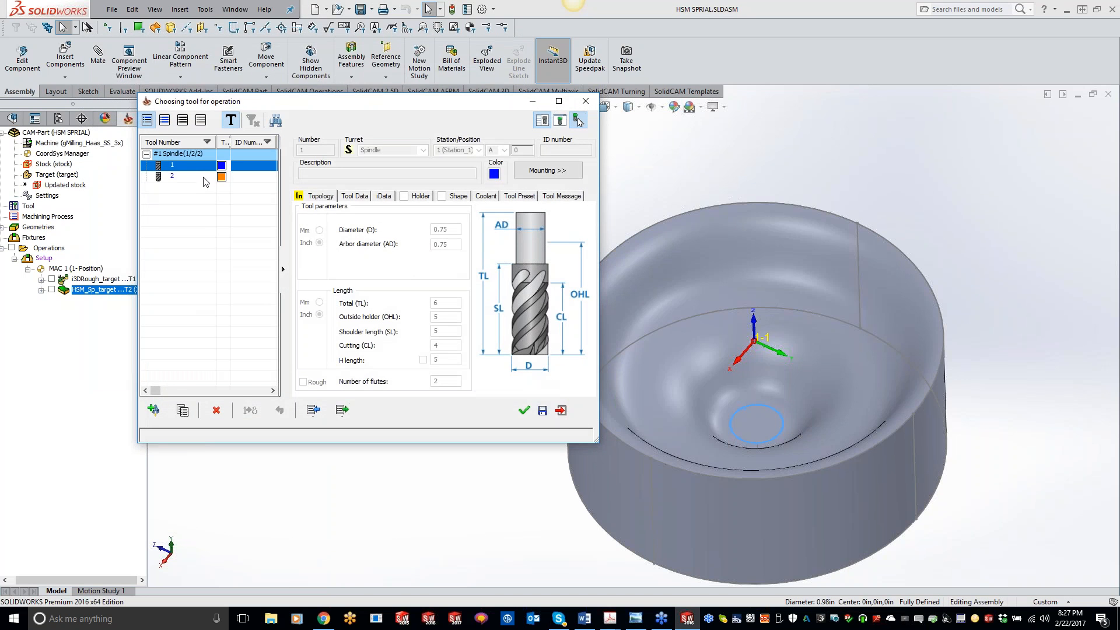
{"action": "double_click", "coordinate": [186, 169]}
Calculate the horizontal operation and edit the minimum offset in its passes settings.
{"action": "left_click", "coordinate": [133, 120]}
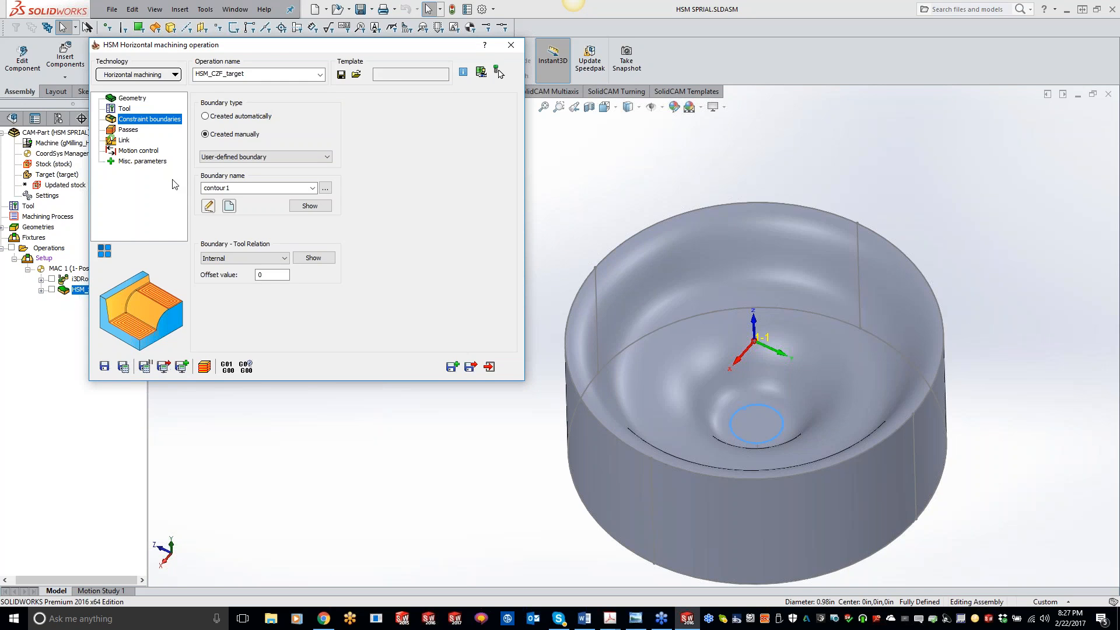
{"action": "left_click", "coordinate": [123, 366]}
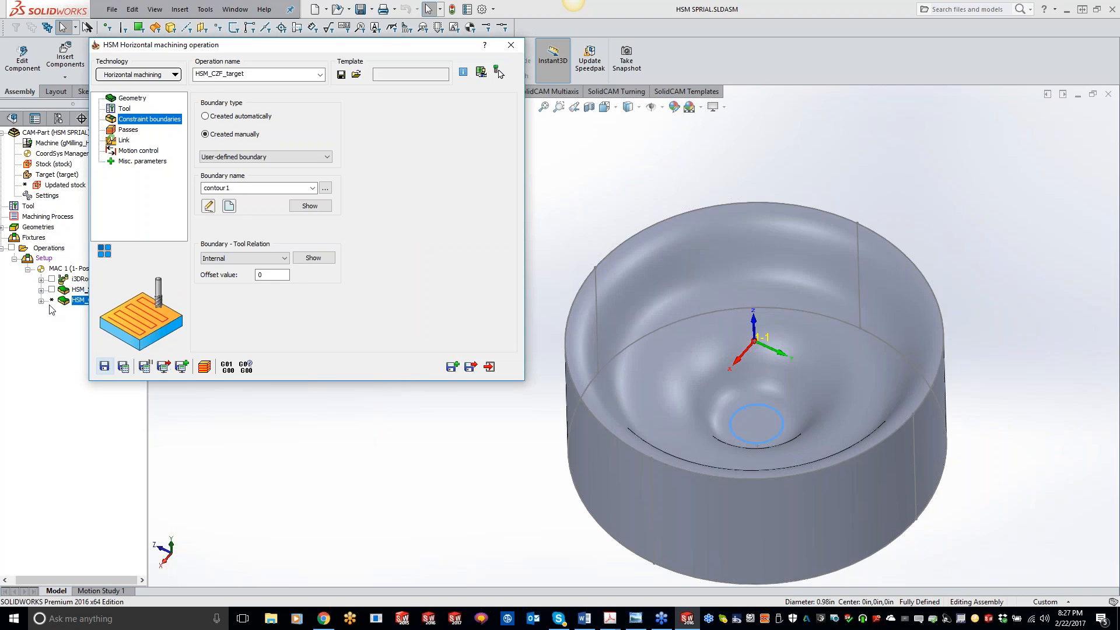
{"action": "left_click", "coordinate": [126, 130]}
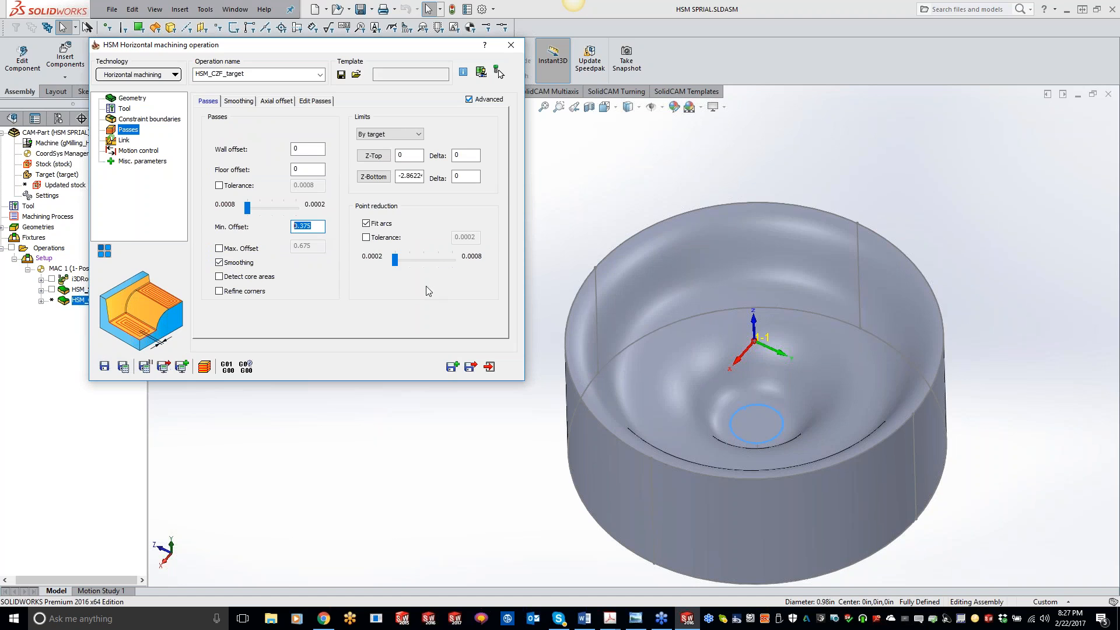
{"action": "left_click", "coordinate": [759, 405]}
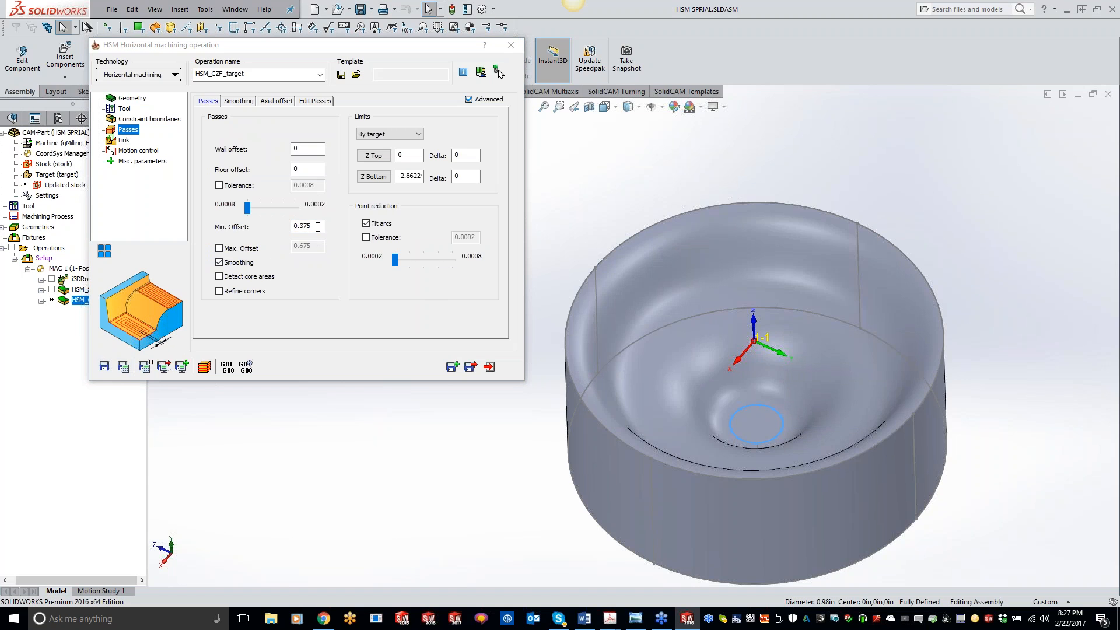
{"action": "left_click", "coordinate": [245, 220]}
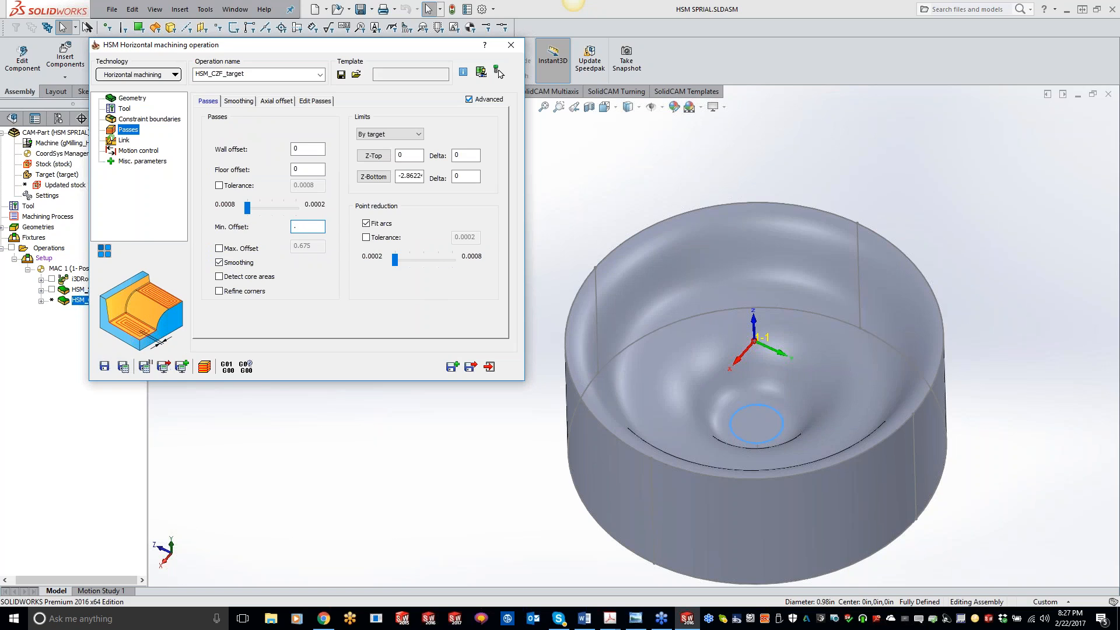
{"action": "left_click", "coordinate": [123, 367]}
Create a new constraint boundary by picking the small circular edge at the bottom of the bowl.
{"action": "left_click", "coordinate": [128, 118]}
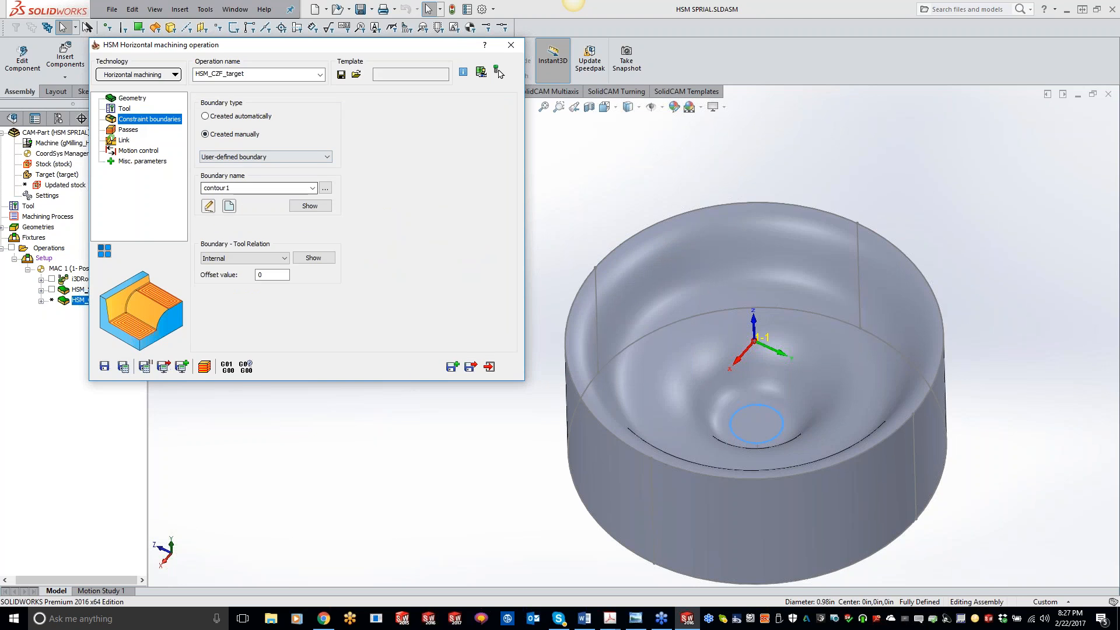
{"action": "left_click", "coordinate": [228, 205]}
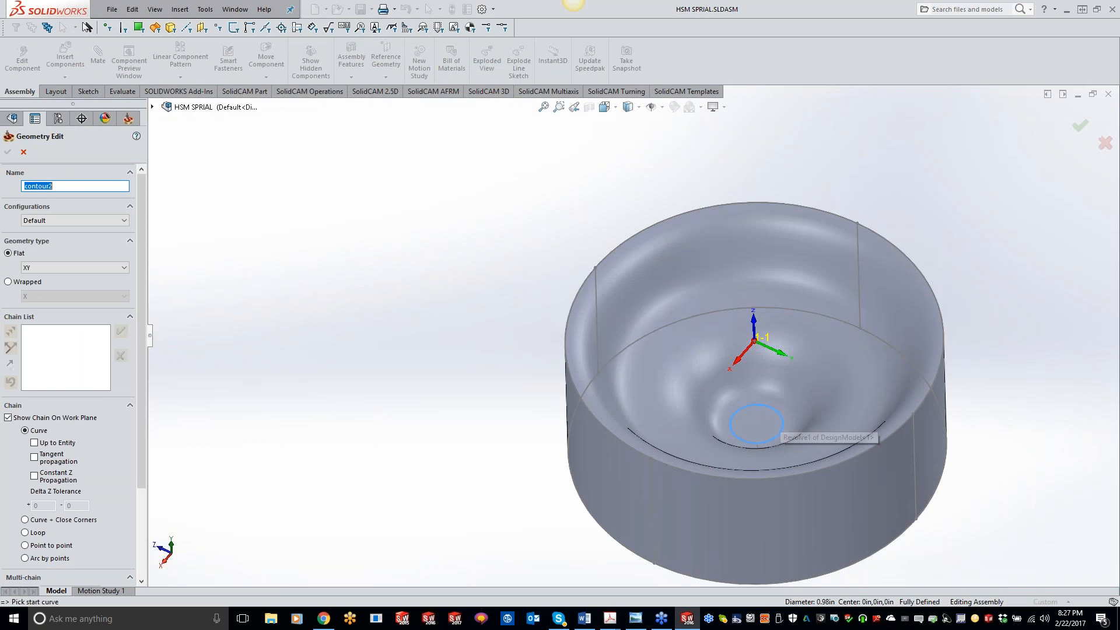
{"action": "left_click", "coordinate": [781, 433]}
{"action": "left_click", "coordinate": [8, 152]}
{"action": "left_click", "coordinate": [181, 366]}
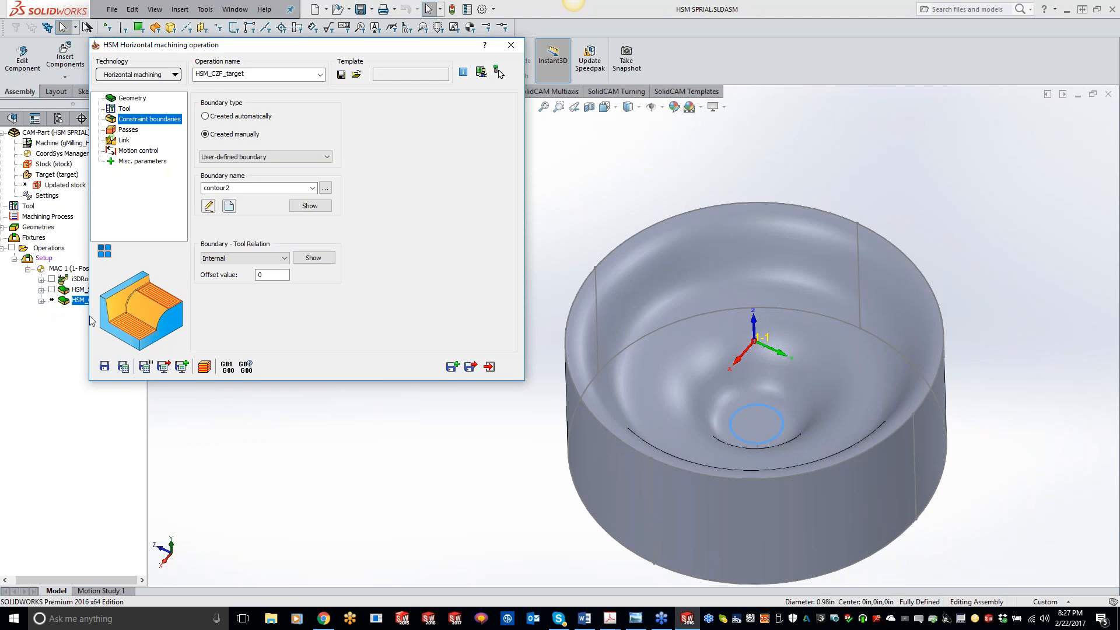
Add a new end mill, tool 3, to the tool list for the horizontal operation.
{"action": "left_click", "coordinate": [125, 109]}
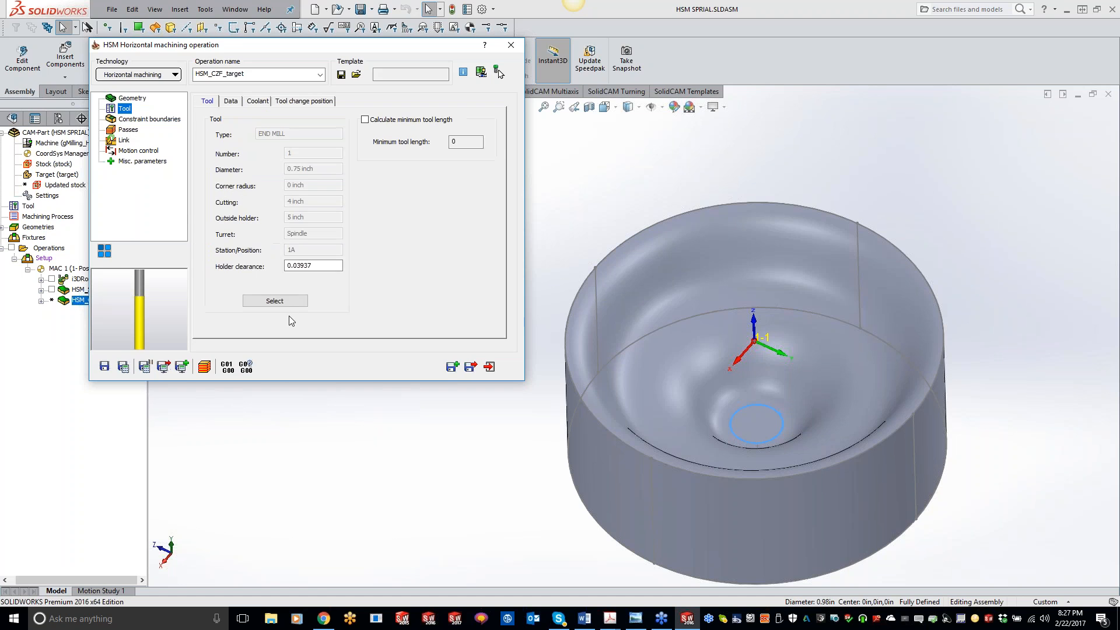
{"action": "left_click", "coordinate": [275, 301]}
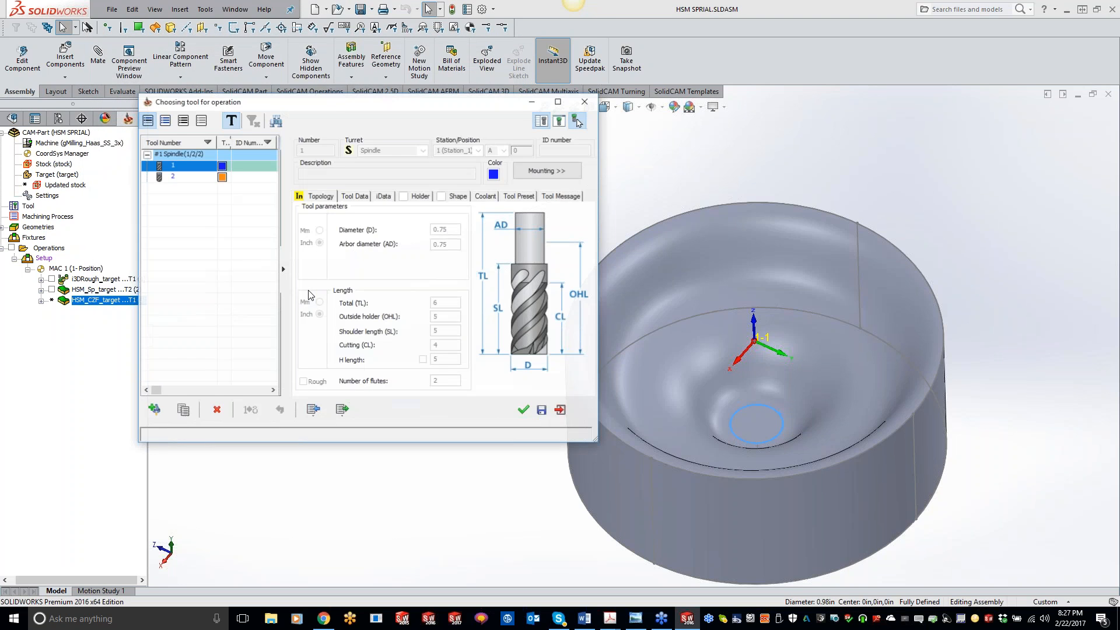
{"action": "left_click", "coordinate": [158, 410]}
{"action": "double_click", "coordinate": [303, 162]}
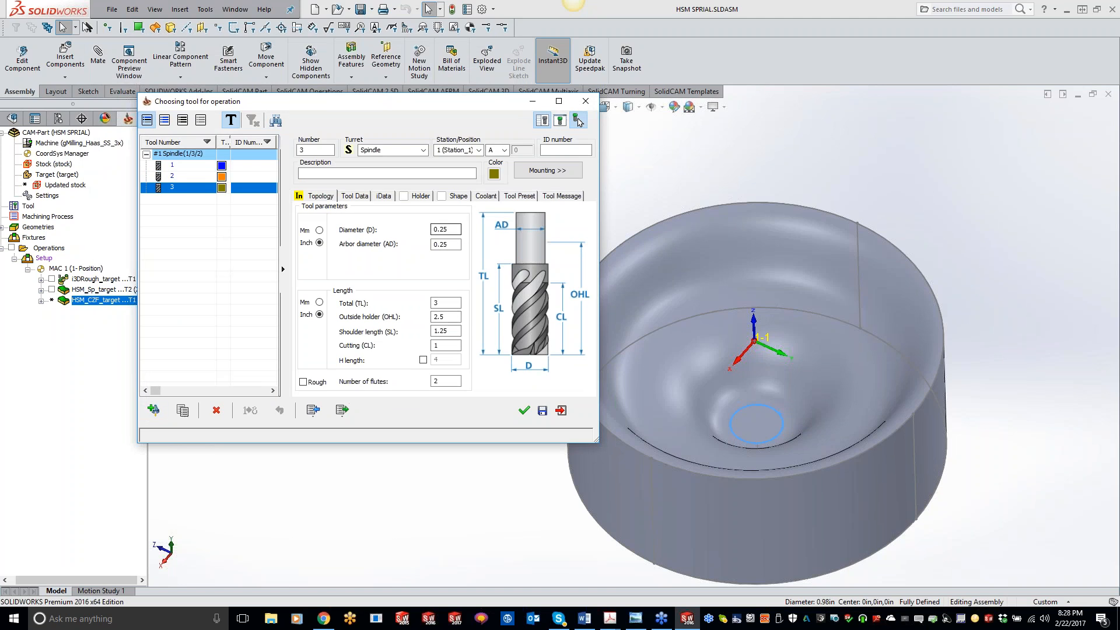
{"action": "key", "text": "Tab"}
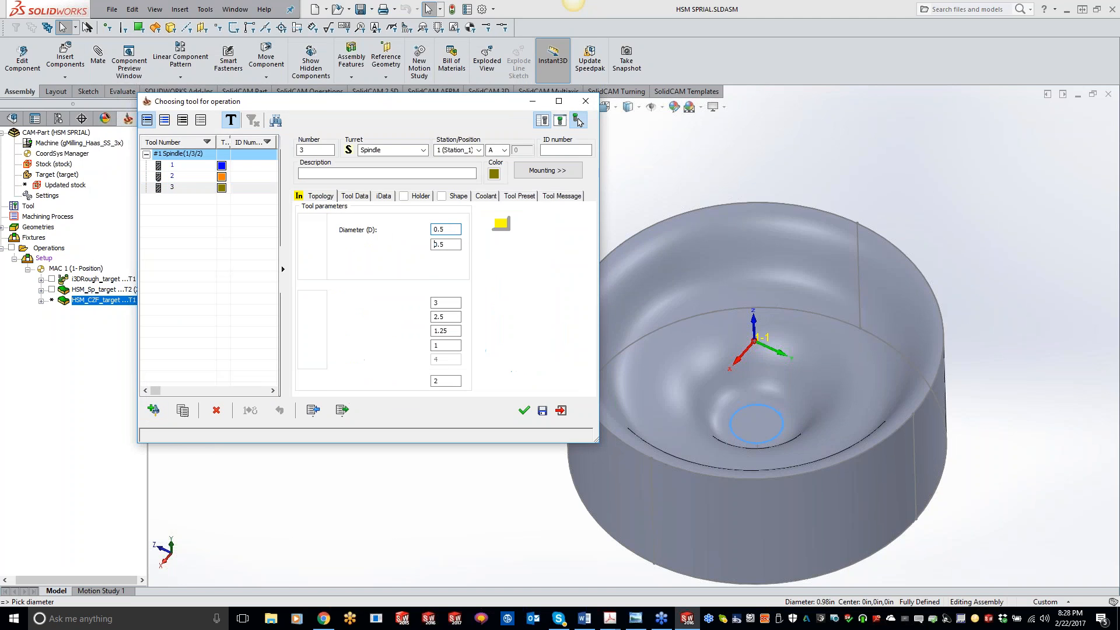
Define the new tool with diameter 0.5, total length 4, outside holder 3 and shoulder length 3, and confirm it.
{"action": "left_click", "coordinate": [915, 491]}
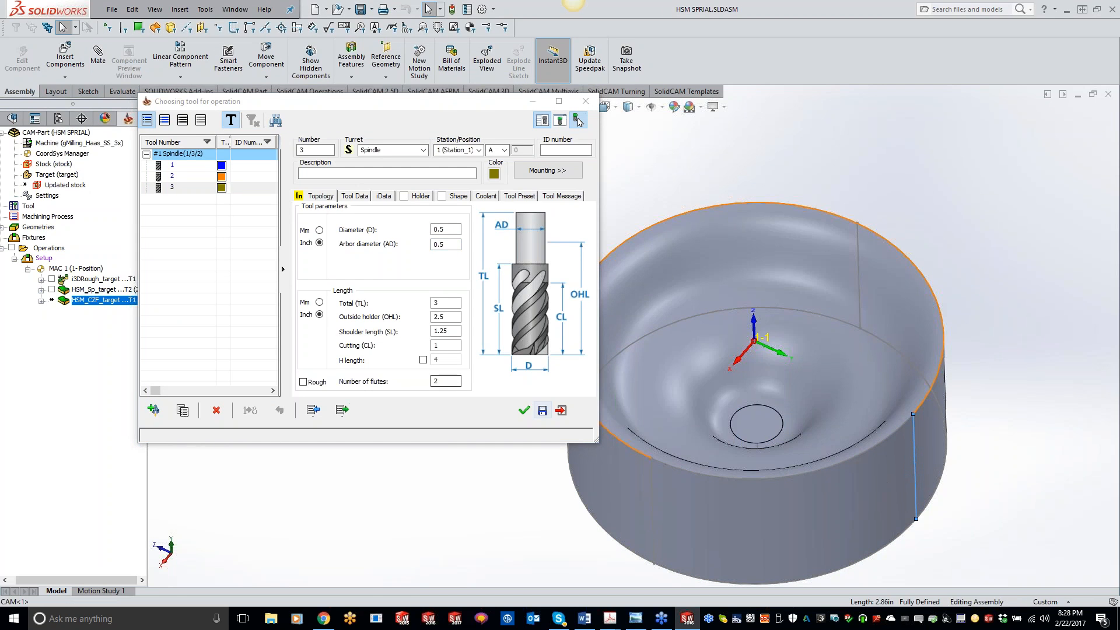
{"action": "double_click", "coordinate": [446, 303]}
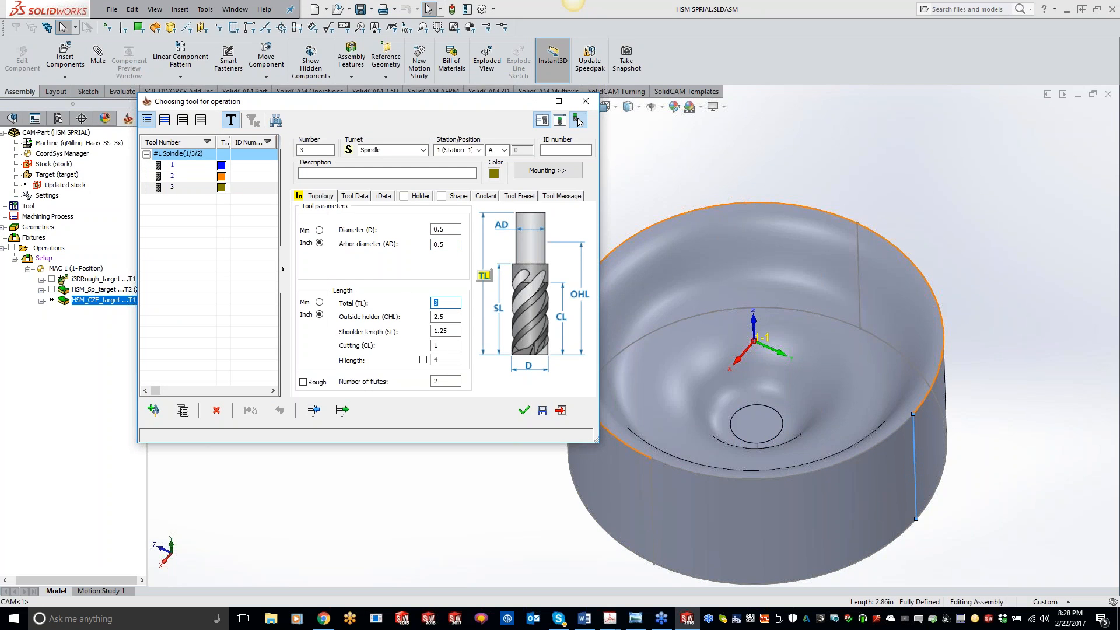
{"action": "type", "text": "4"}
{"action": "key", "text": "Tab"}
{"action": "type", "text": "3"}
{"action": "key", "text": "Tab"}
{"action": "type", "text": "3"}
{"action": "key", "text": "Tab"}
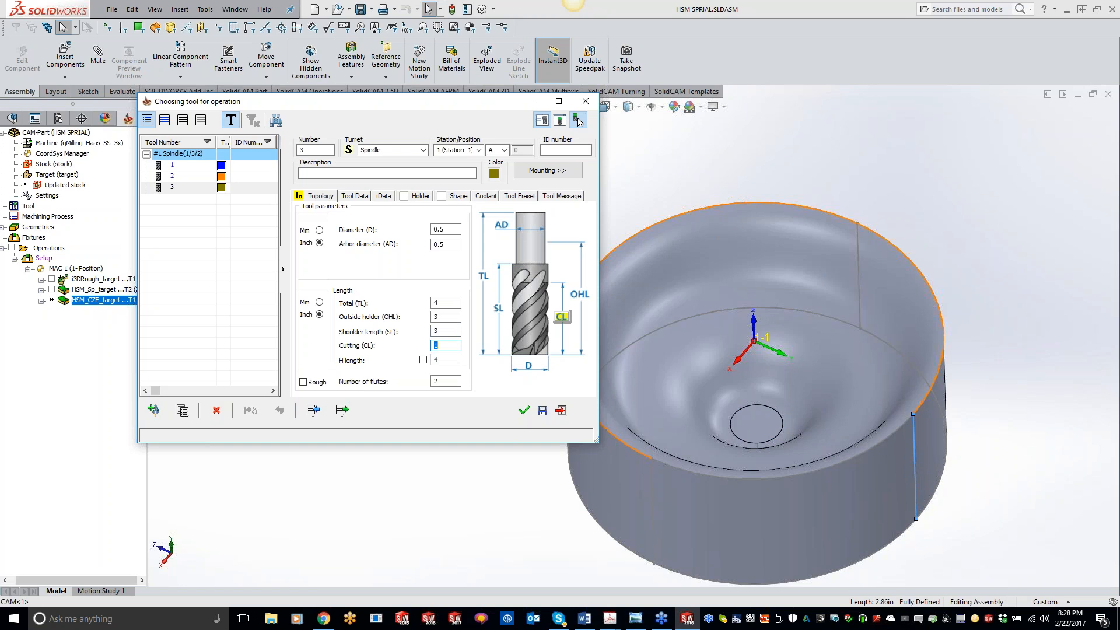
{"action": "key", "text": "Tab"}
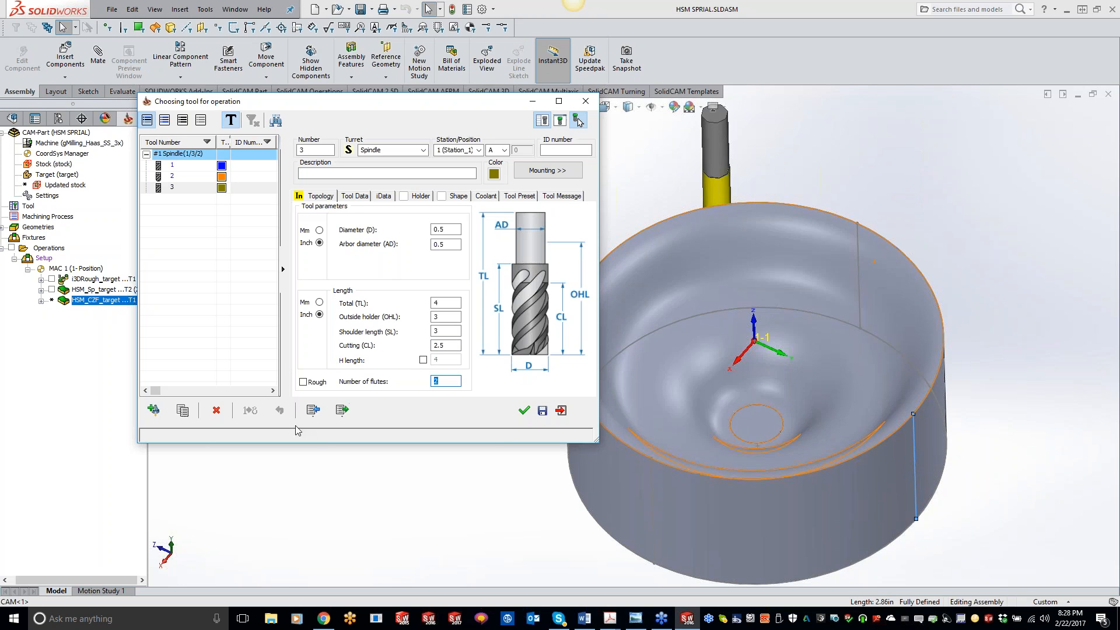
{"action": "left_click", "coordinate": [524, 410]}
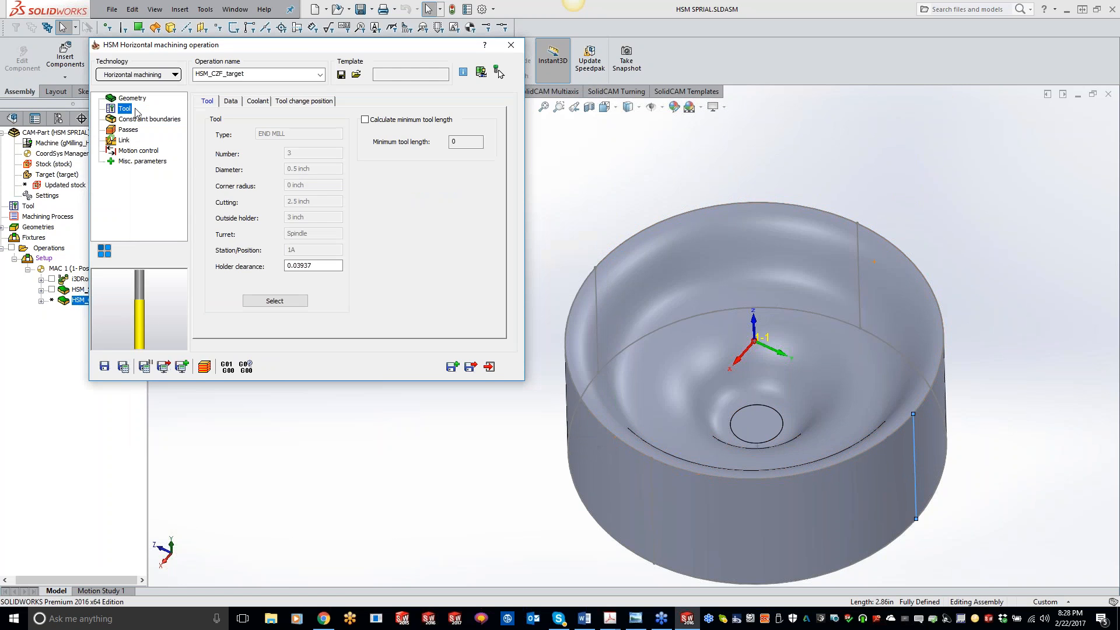
Set the boundary tool relation to Centered and recalculate the horizontal operation, showing its toolpath.
{"action": "left_click", "coordinate": [144, 120]}
{"action": "left_click", "coordinate": [123, 366]}
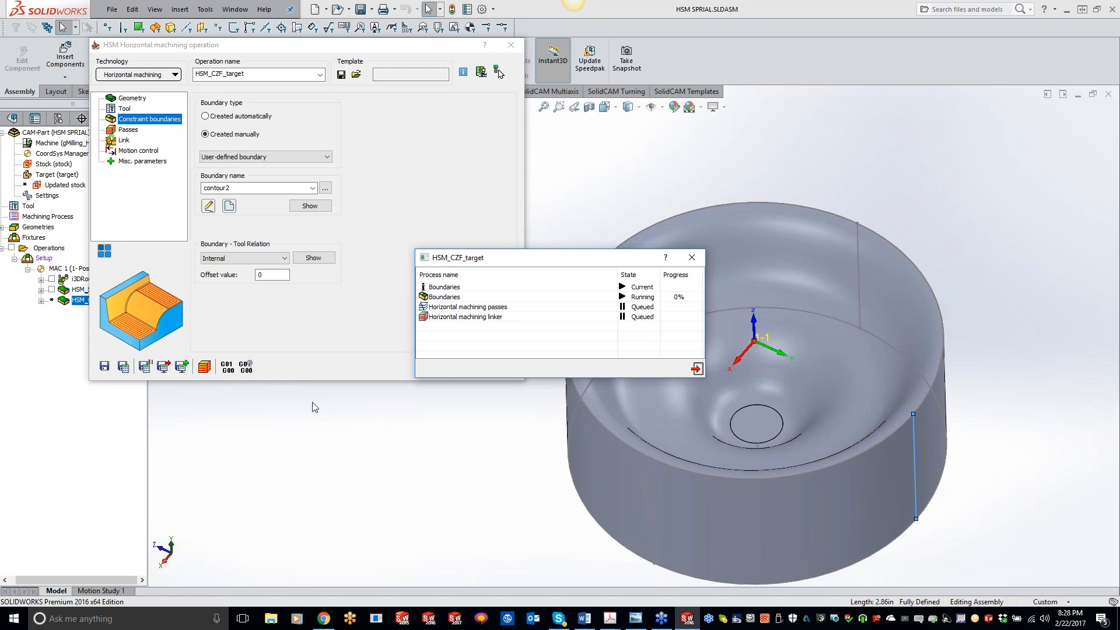
{"action": "left_click", "coordinate": [284, 257]}
{"action": "left_click", "coordinate": [242, 283]}
{"action": "left_click", "coordinate": [163, 368]}
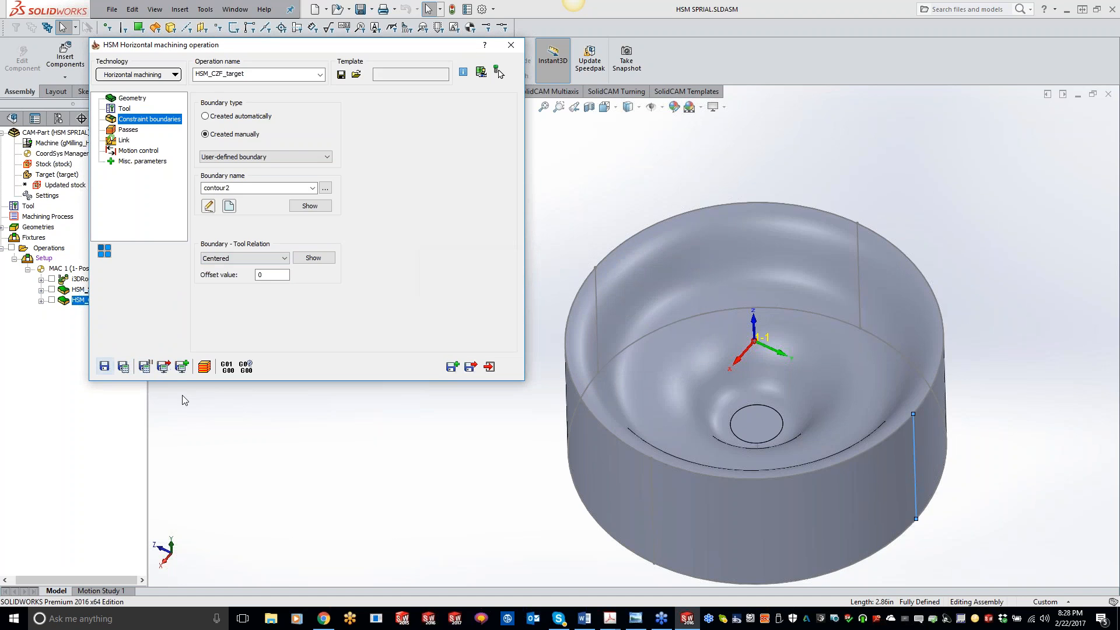
{"action": "left_click", "coordinate": [51, 301]}
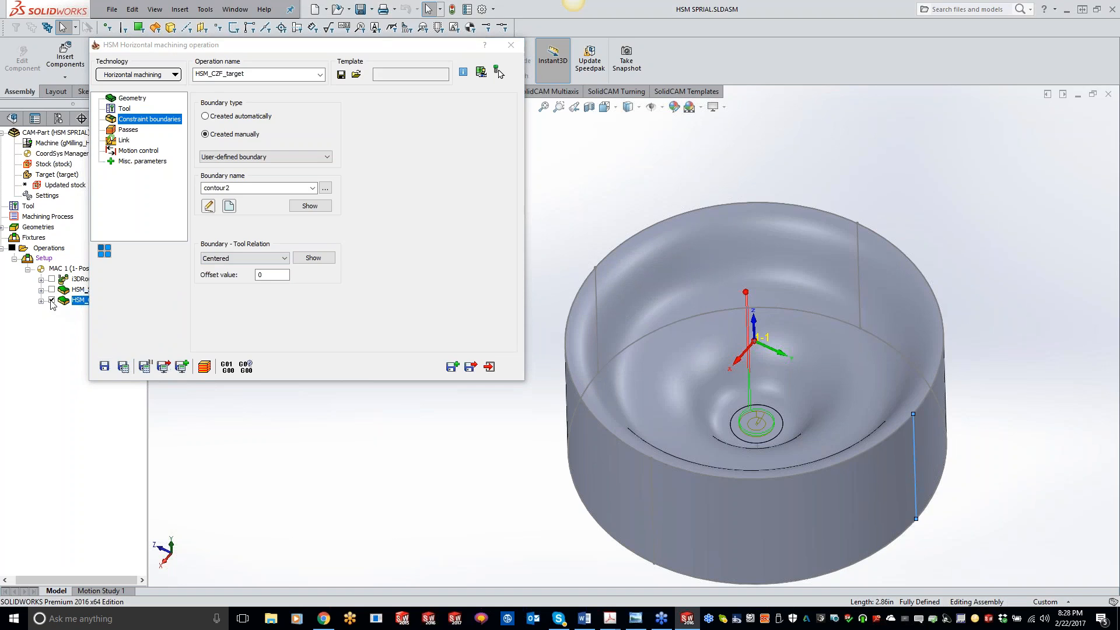
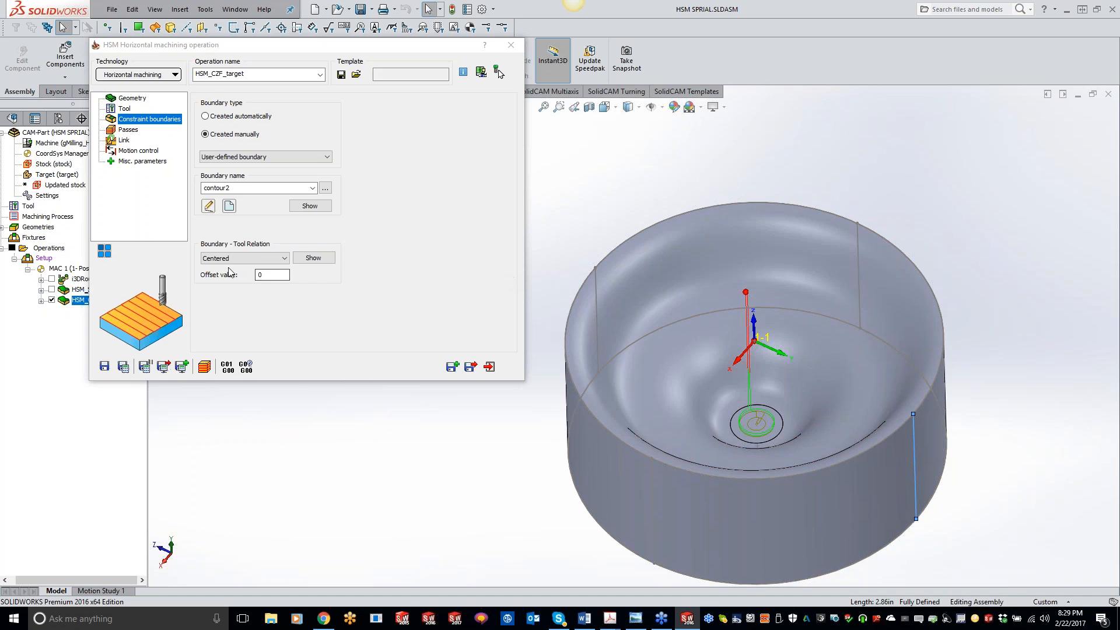
Close the SPIRAL CAM-Part and open the recent CAM-Part HSM_MORPH_PART_2016.
{"action": "left_click", "coordinate": [511, 46]}
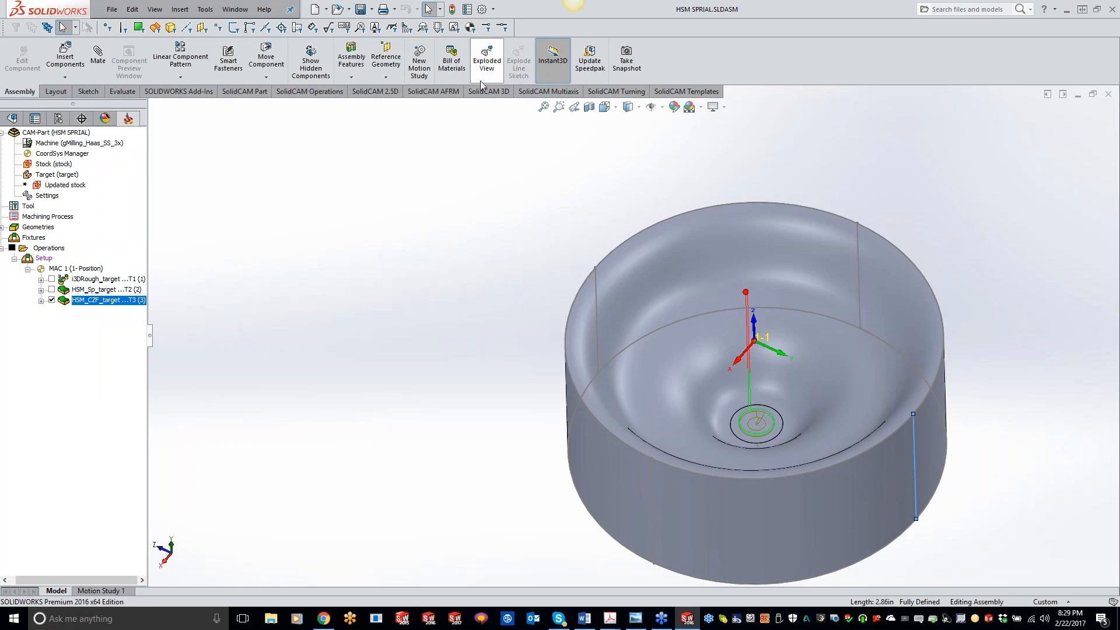
{"action": "right_click", "coordinate": [65, 135]}
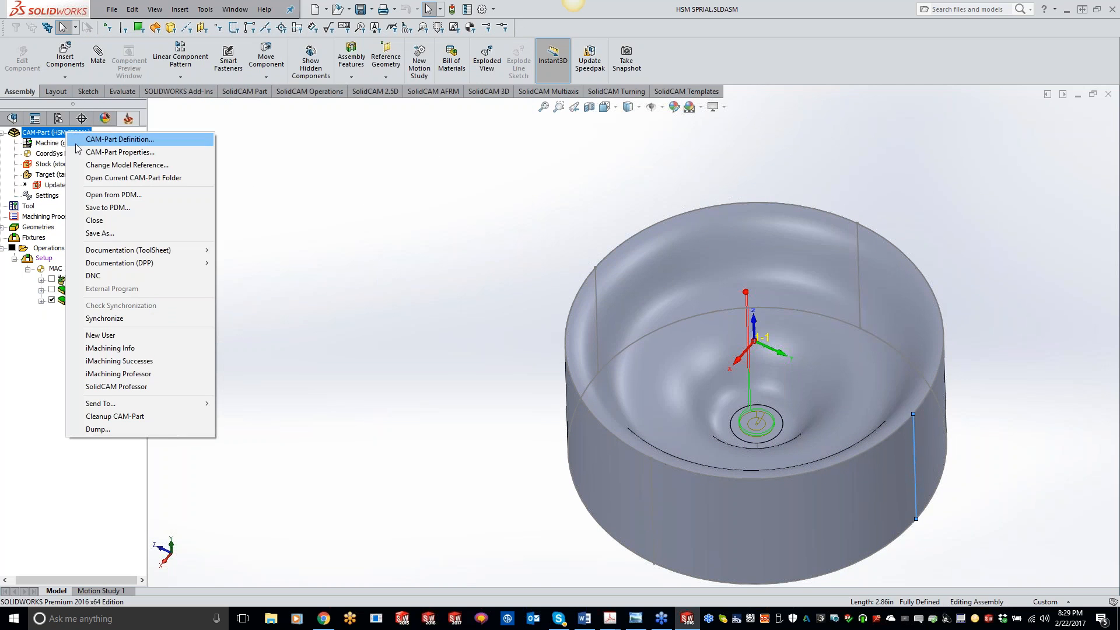
{"action": "left_click", "coordinate": [95, 221]}
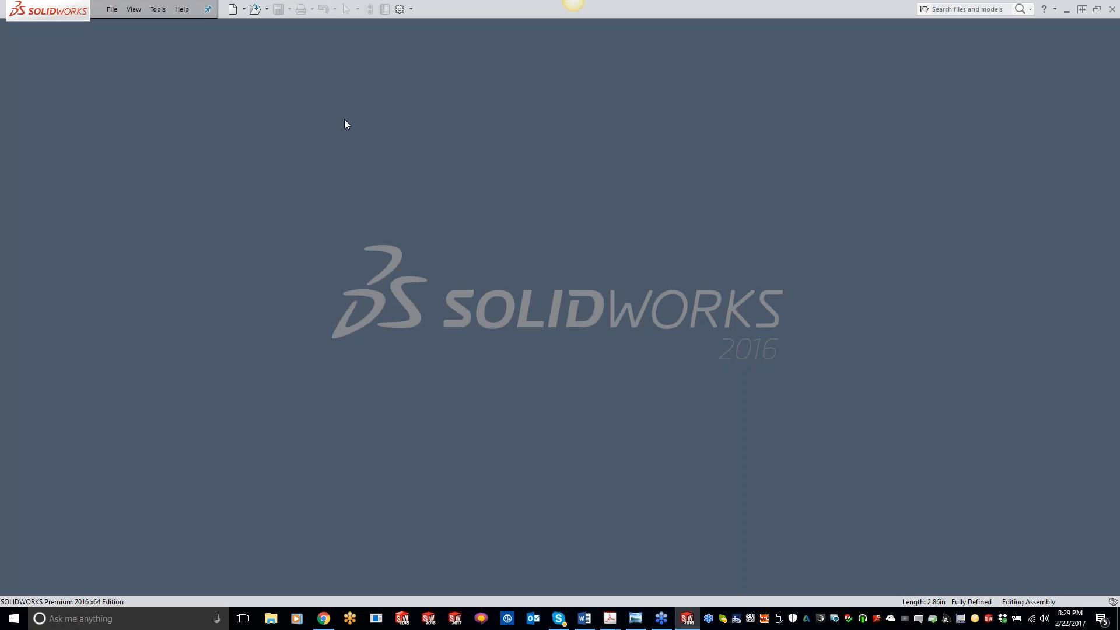
{"action": "left_click", "coordinate": [159, 12]}
{"action": "mouse_move", "coordinate": [192, 55]}
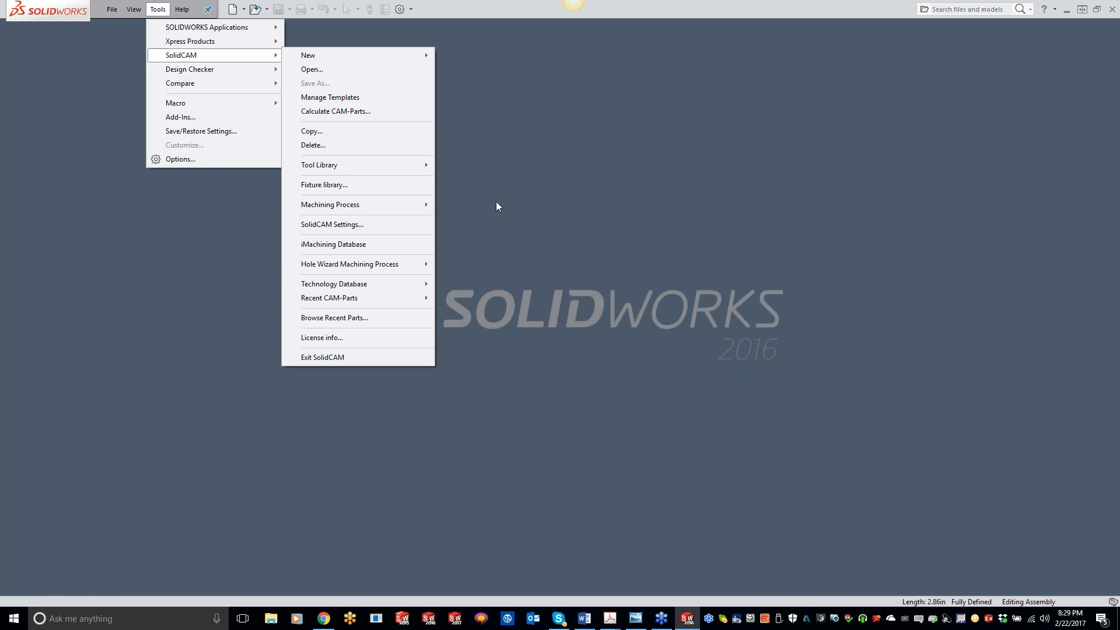
{"action": "mouse_move", "coordinate": [354, 298]}
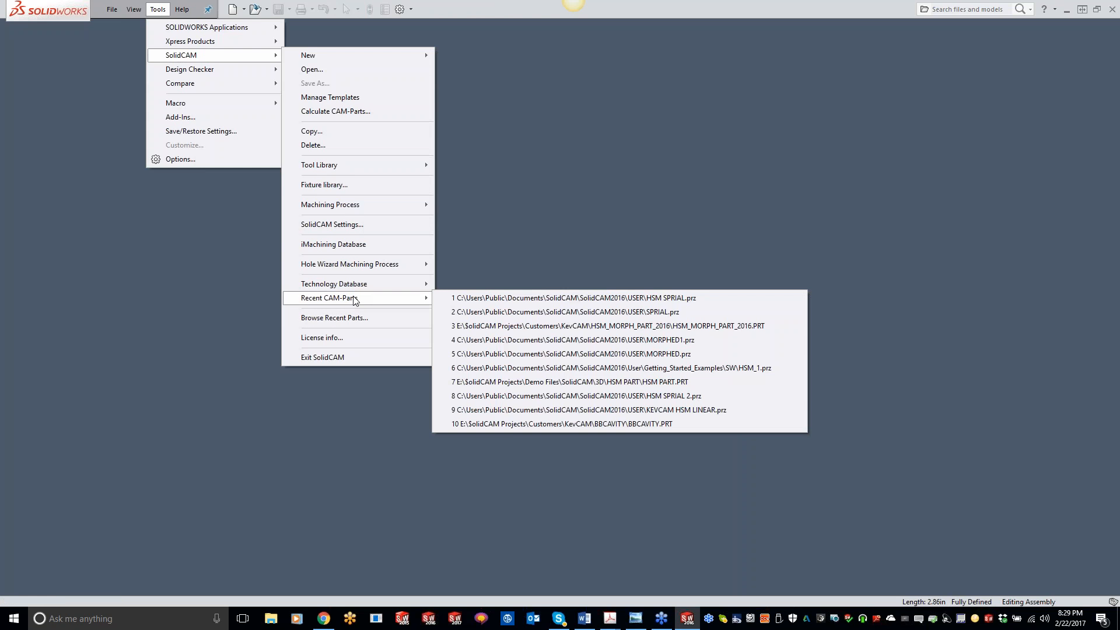
{"action": "left_click", "coordinate": [478, 325]}
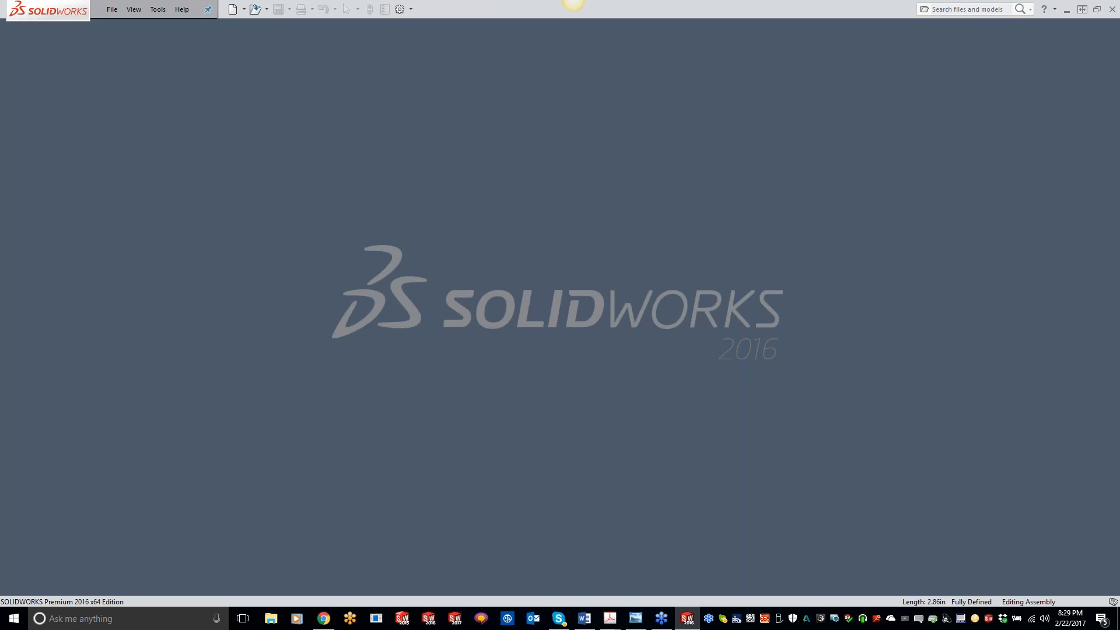
{"action": "left_click", "coordinate": [696, 282]}
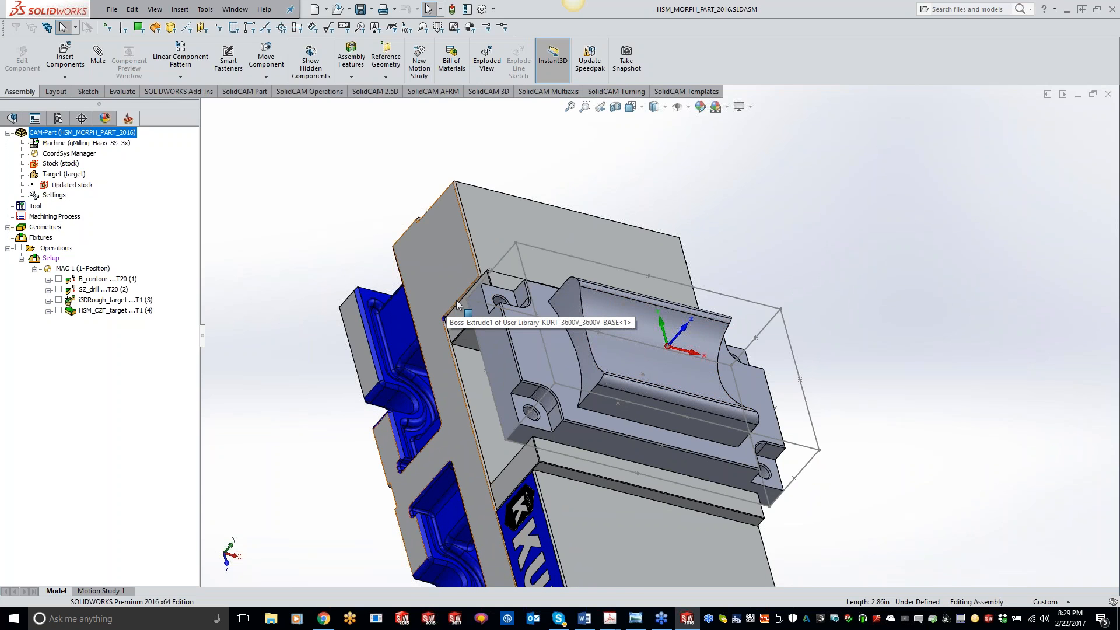
Add a new 3D HSM milling operation to the morph part, using Morphed machining technology.
{"action": "middle_click_drag", "start_coordinate": [598, 296], "coordinate": [615, 302]}
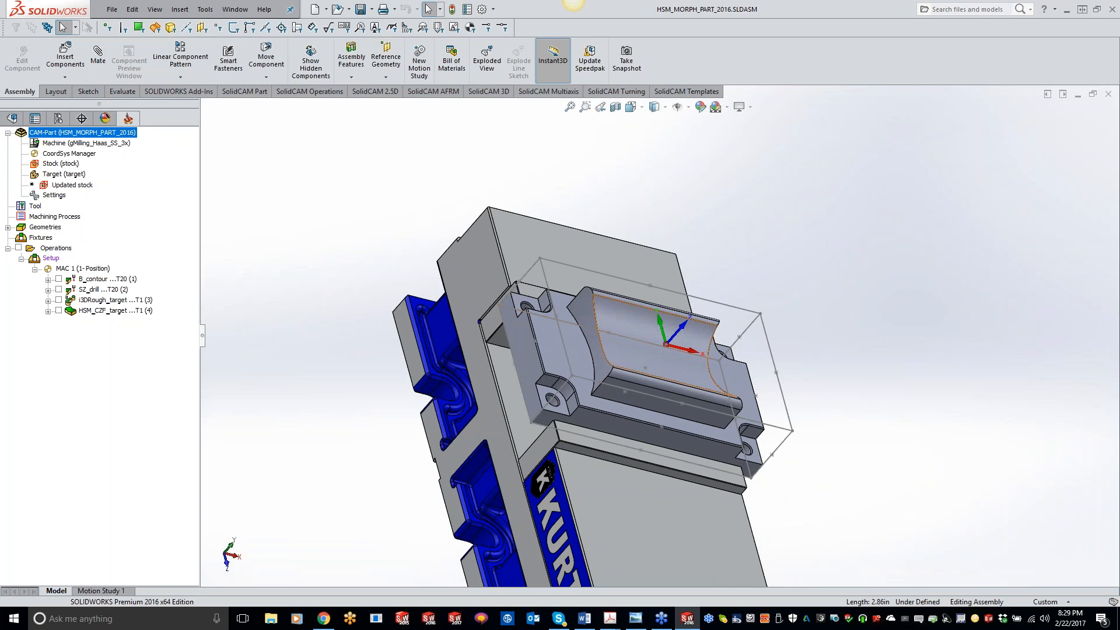
{"action": "key", "text": "ctrl+8"}
{"action": "key", "text": "Escape"}
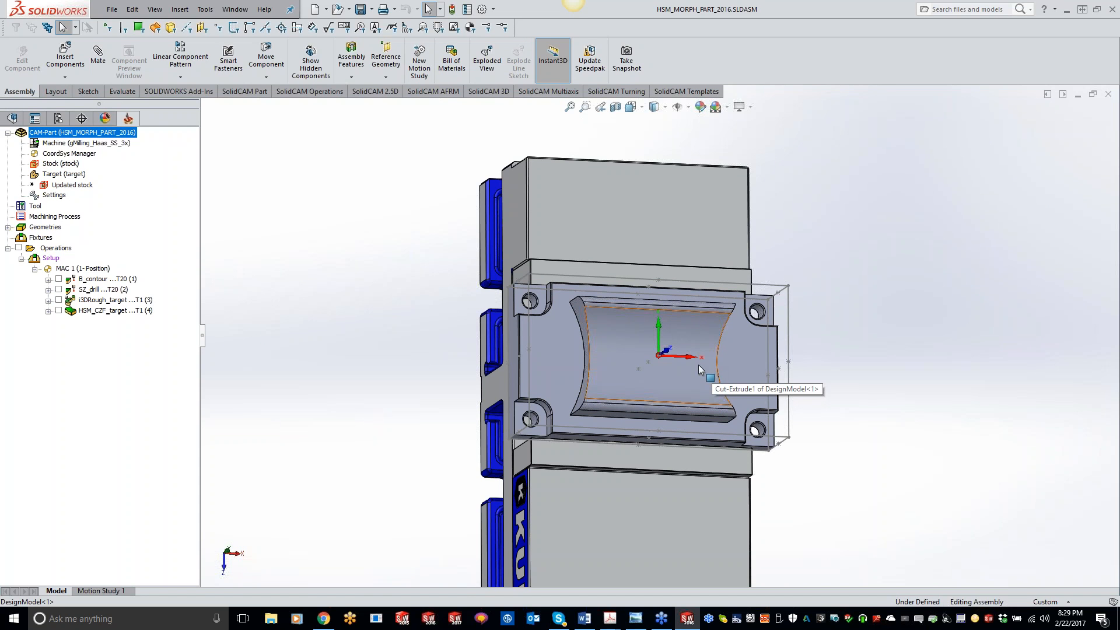
{"action": "scroll", "coordinate": [698, 365], "scroll_direction": "down", "scroll_amount": 5}
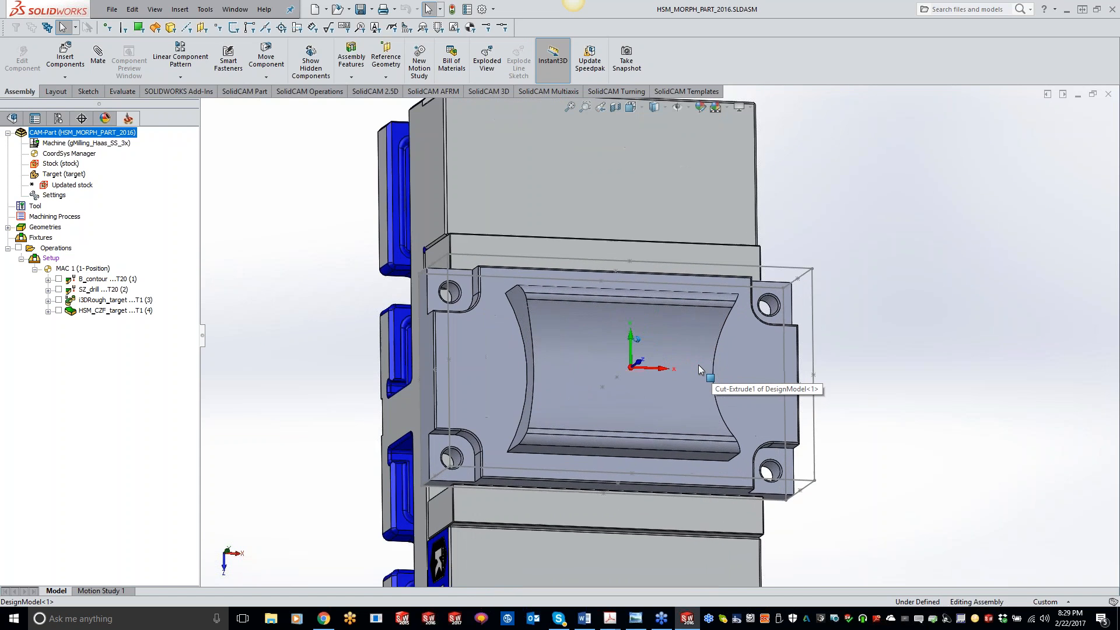
{"action": "middle_click_drag", "start_coordinate": [698, 365], "coordinate": [664, 359]}
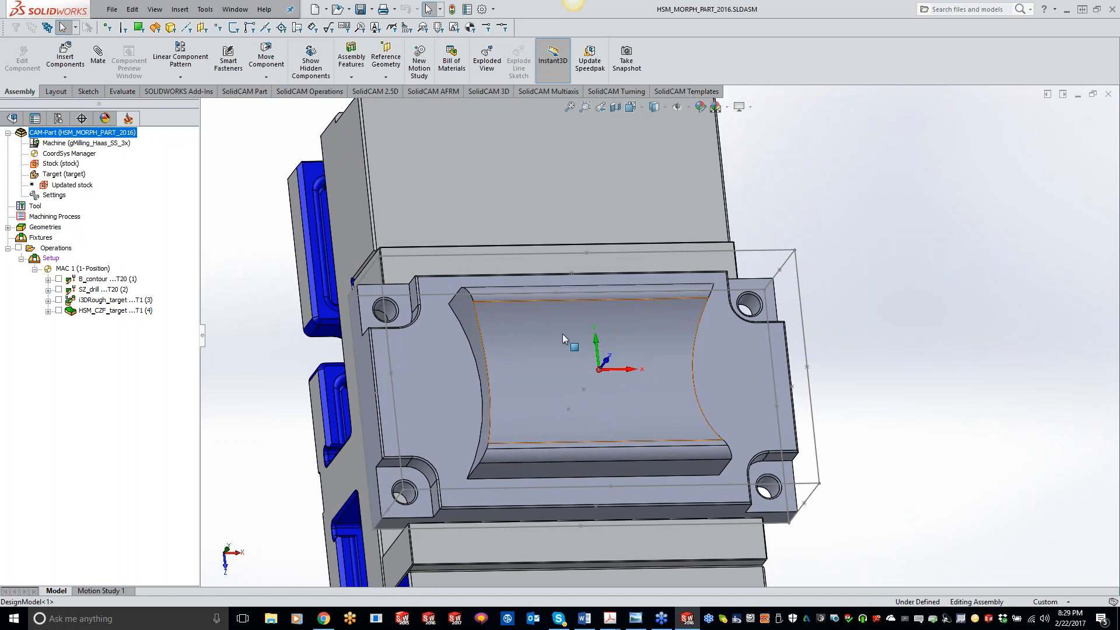
{"action": "key", "text": "ctrl+1"}
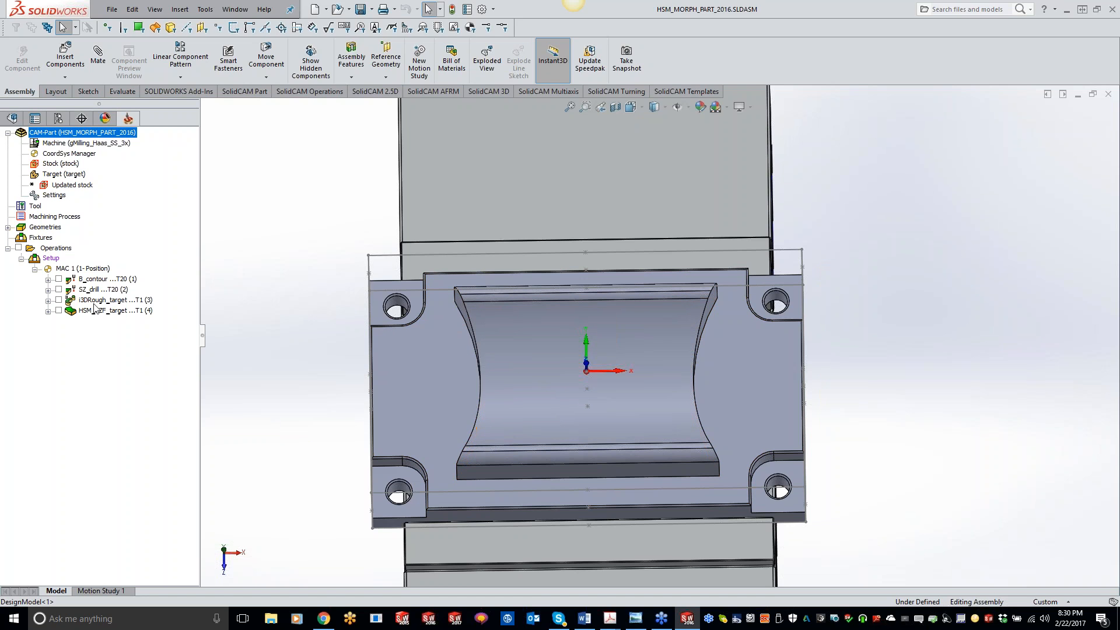
{"action": "right_click", "coordinate": [116, 316]}
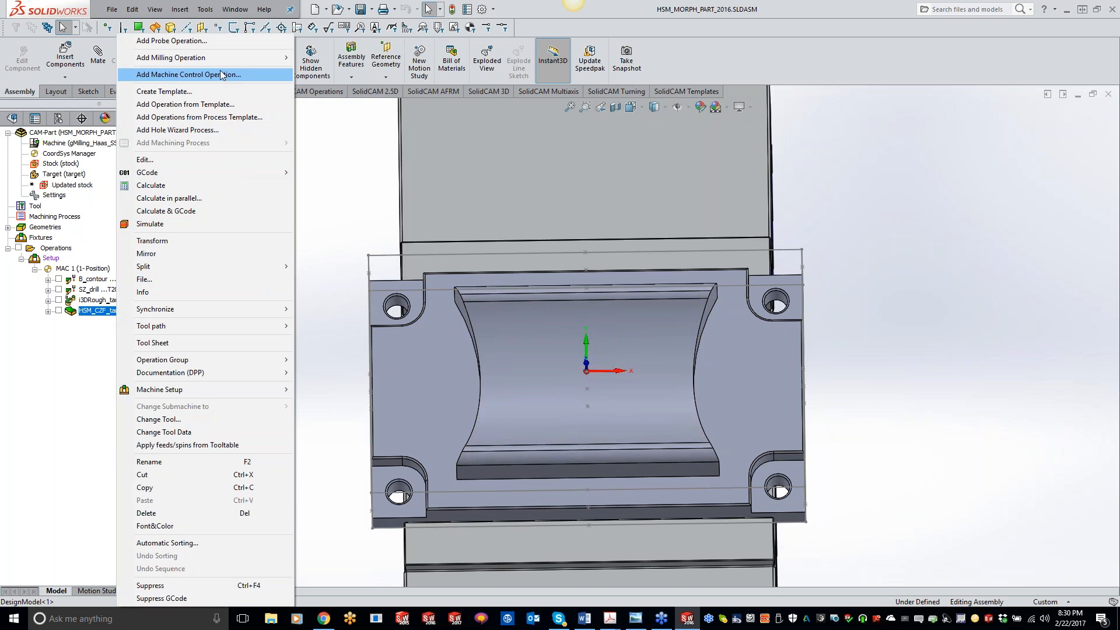
{"action": "mouse_move", "coordinate": [222, 59]}
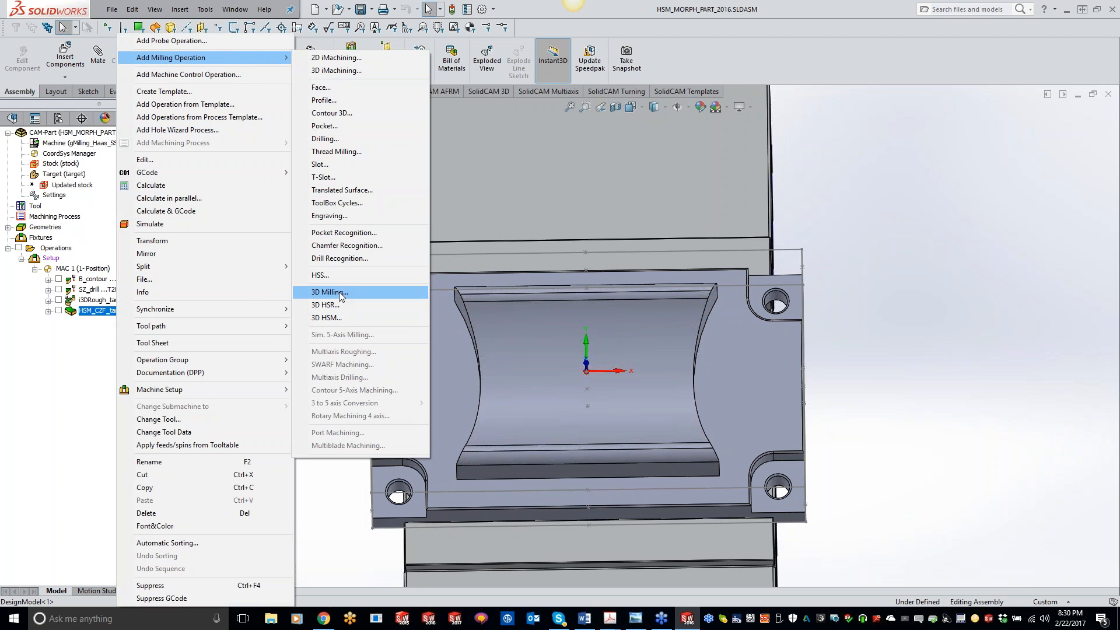
{"action": "left_click", "coordinate": [342, 318]}
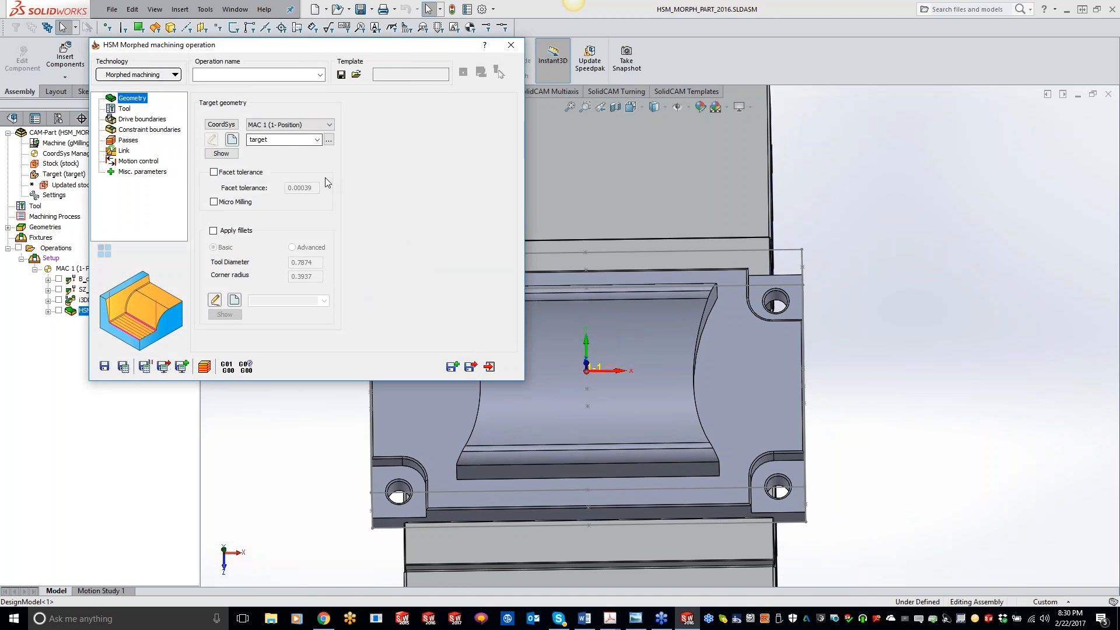
Select tool 2, the 0.375 inch ball nose mill, for the Morphed operation.
{"action": "left_click", "coordinate": [124, 108]}
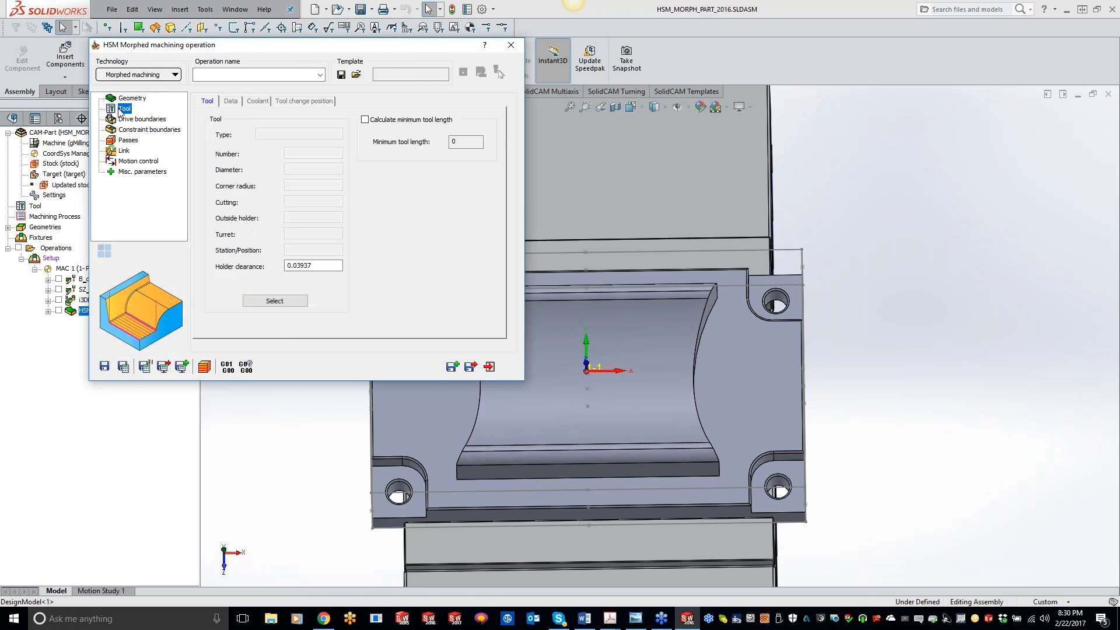
{"action": "left_click", "coordinate": [277, 301]}
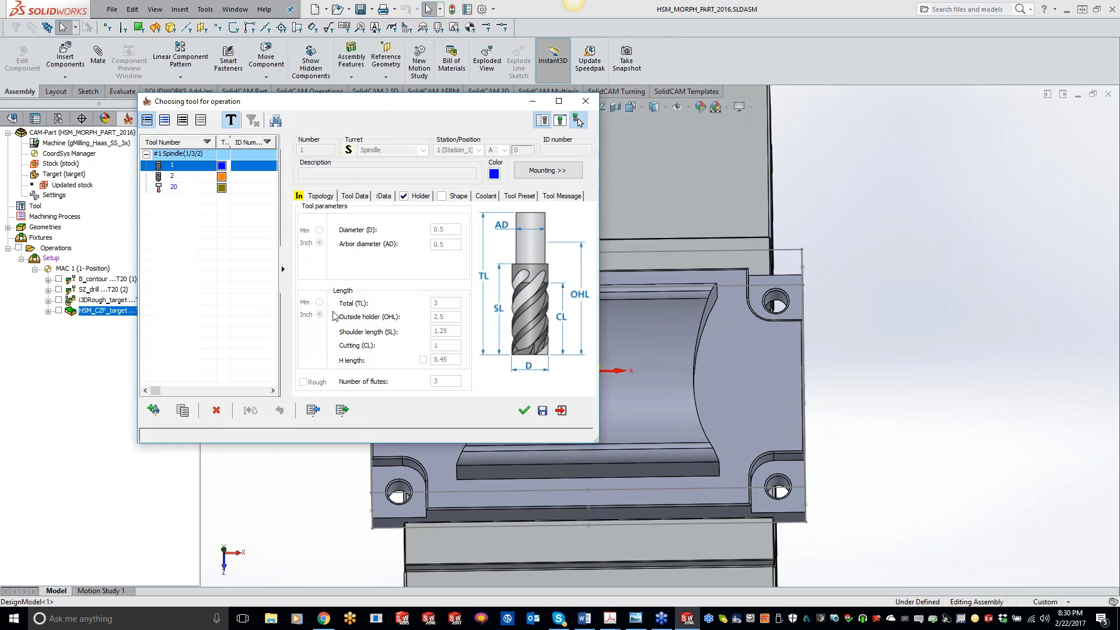
{"action": "double_click", "coordinate": [178, 175]}
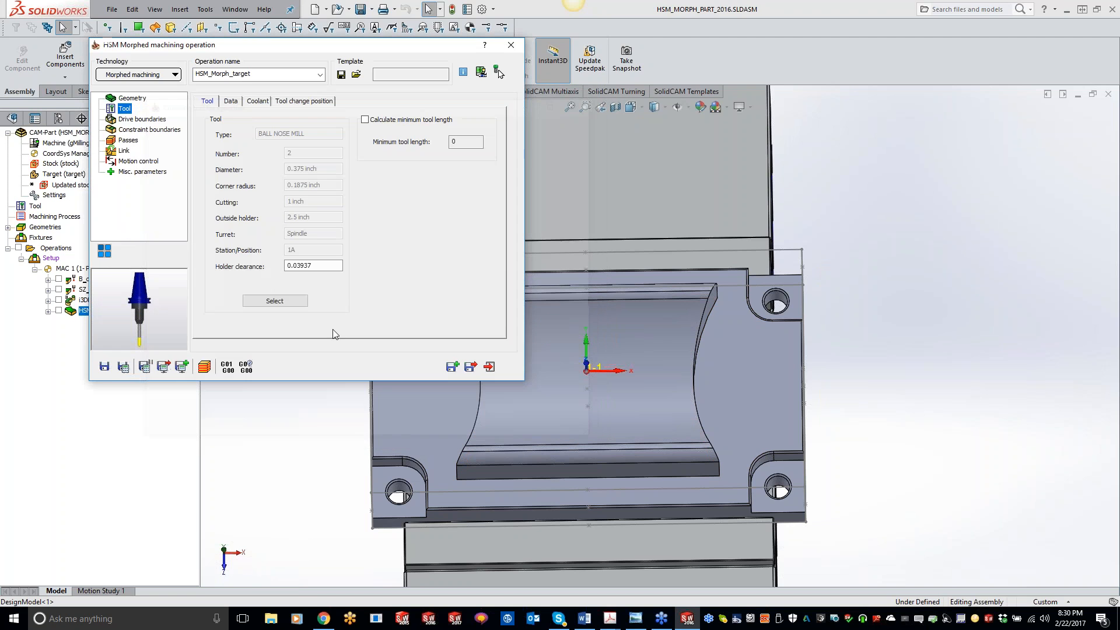
Create the first drive curve by picking the curved edge on the right side of the cavity.
{"action": "left_click", "coordinate": [146, 120]}
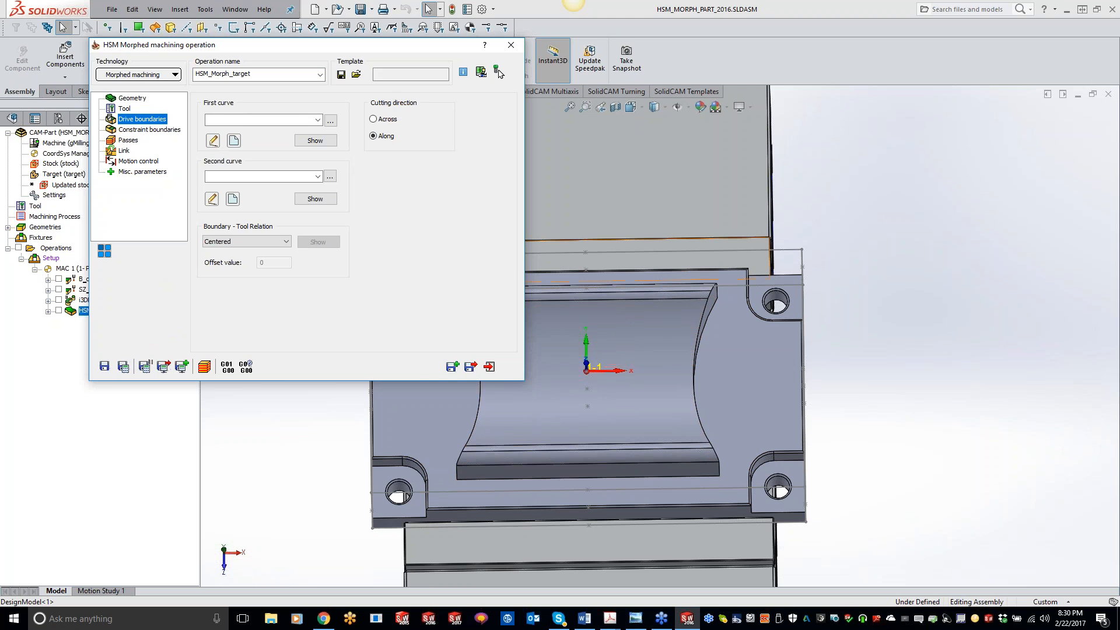
{"action": "left_click", "coordinate": [232, 140]}
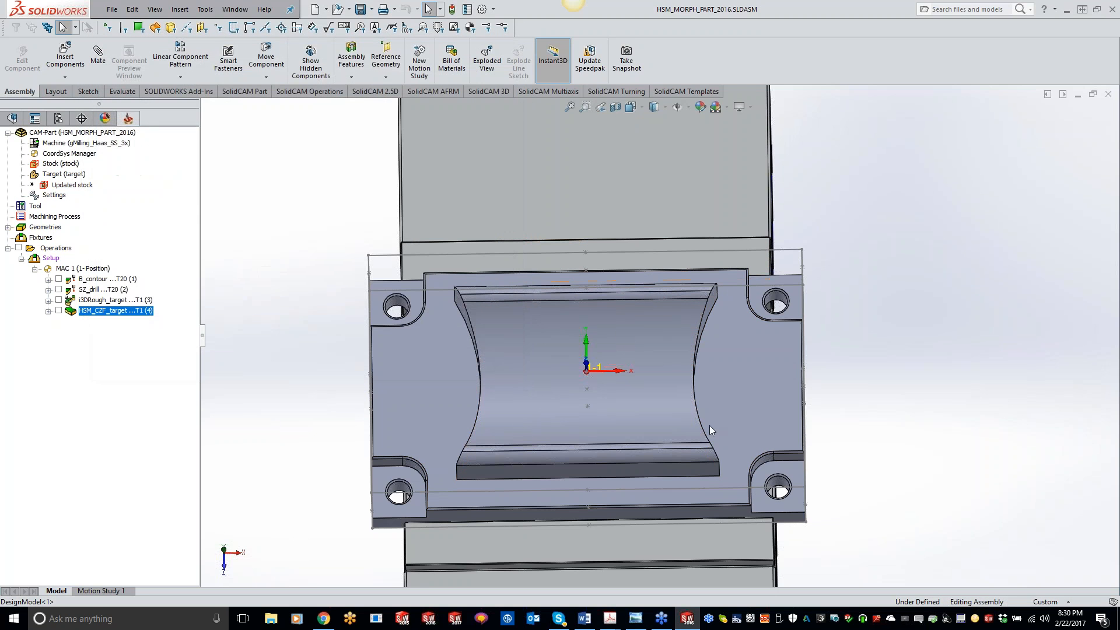
{"action": "left_click", "coordinate": [706, 323]}
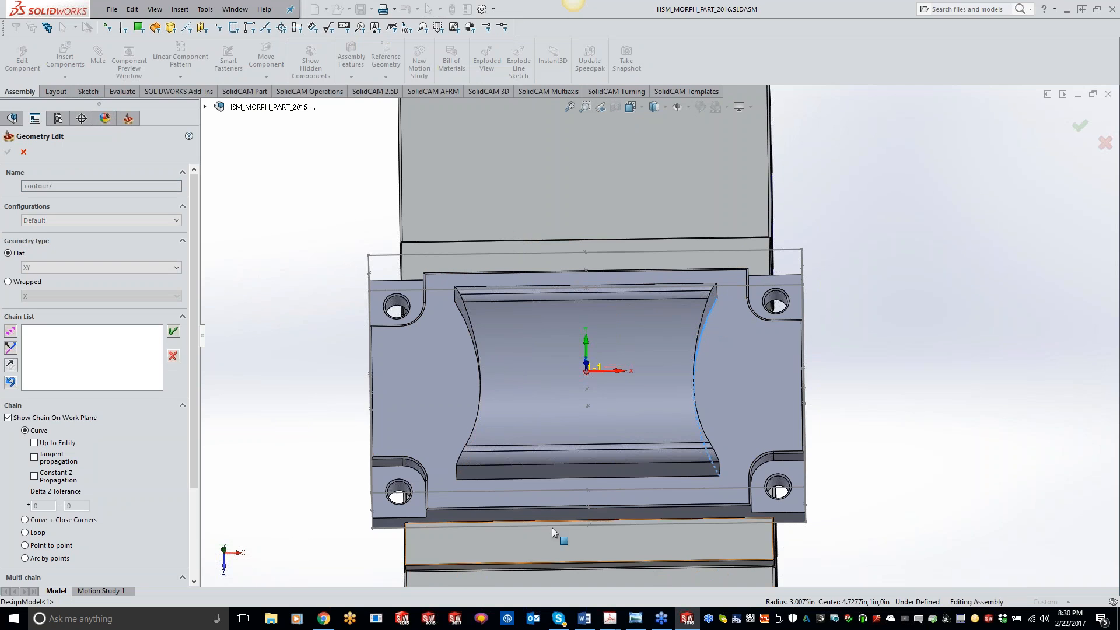
{"action": "left_click", "coordinate": [174, 332]}
{"action": "left_click", "coordinate": [8, 152]}
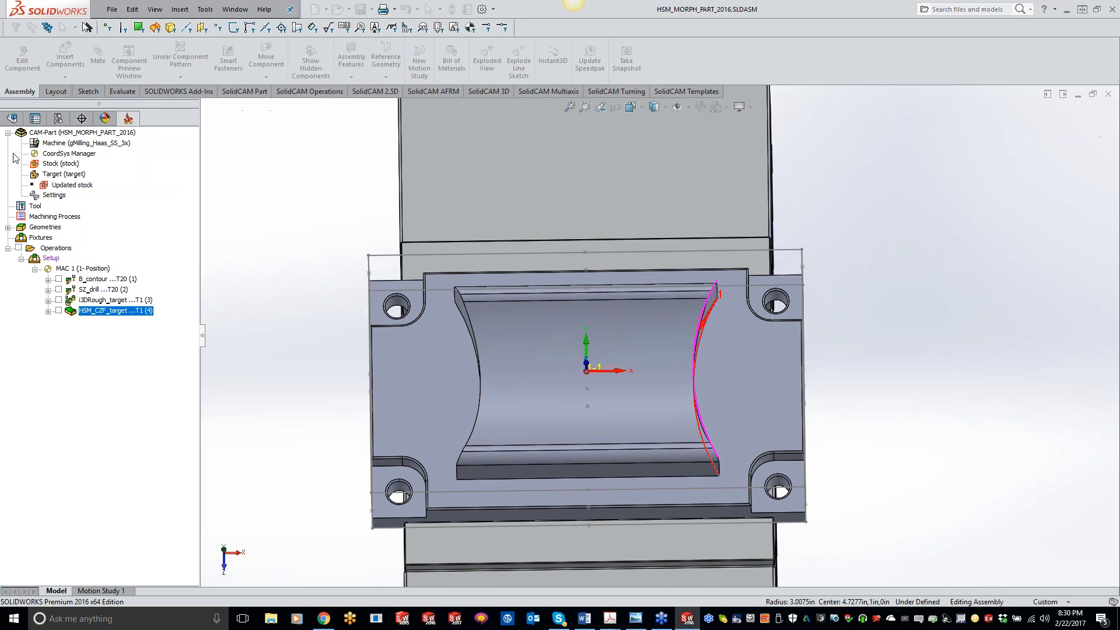
Create the second drive curve by picking the curved edge on the left side of the cavity.
{"action": "left_click", "coordinate": [231, 201]}
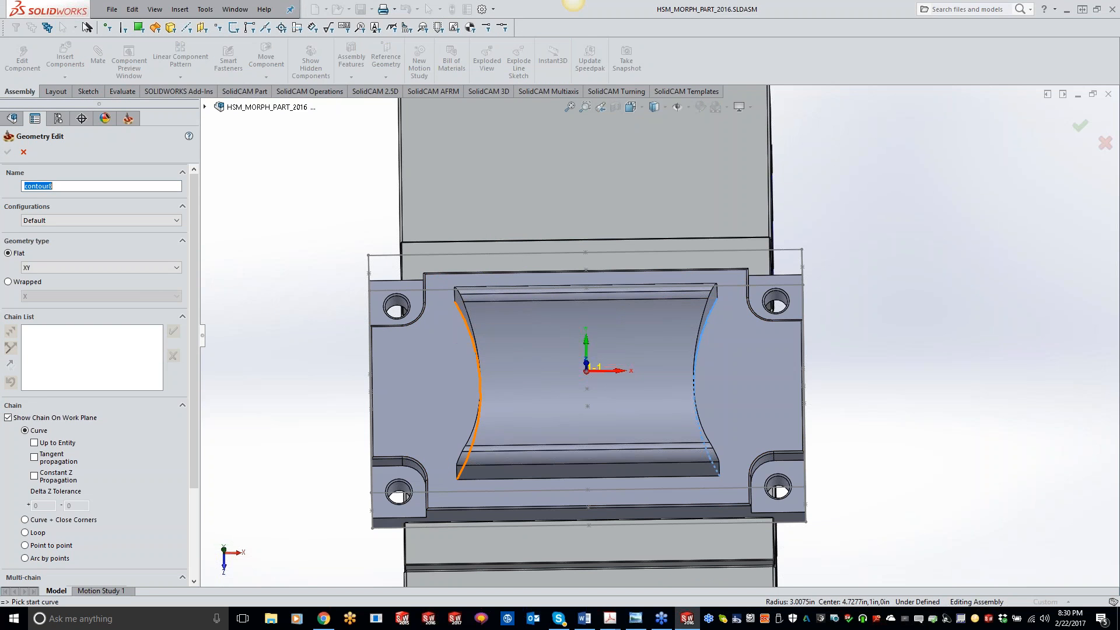
{"action": "left_click", "coordinate": [479, 382]}
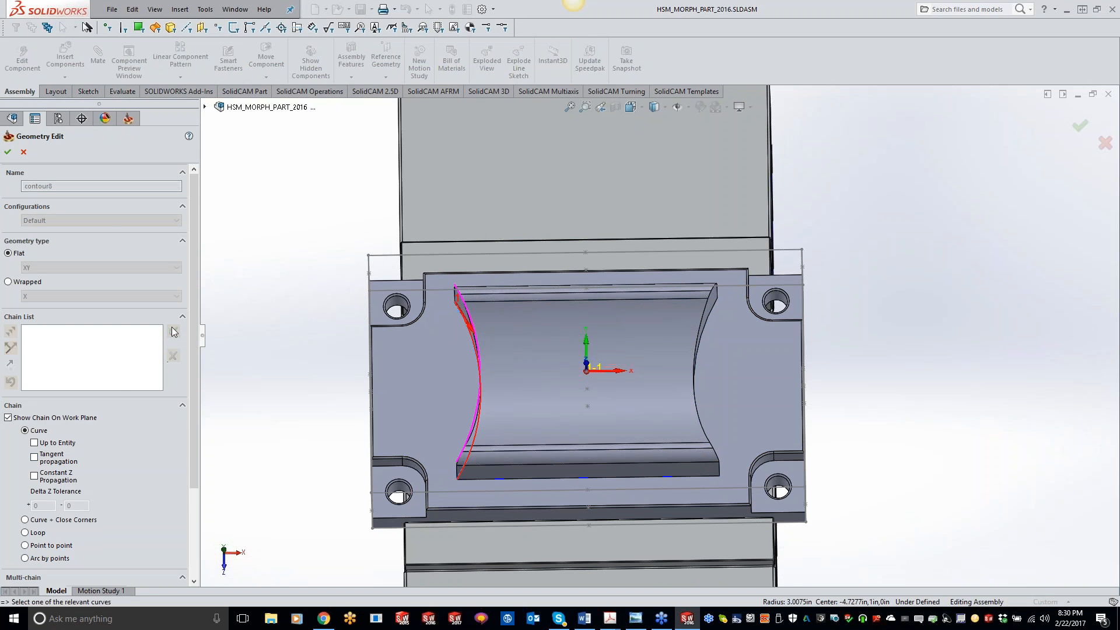
{"action": "left_click", "coordinate": [8, 150]}
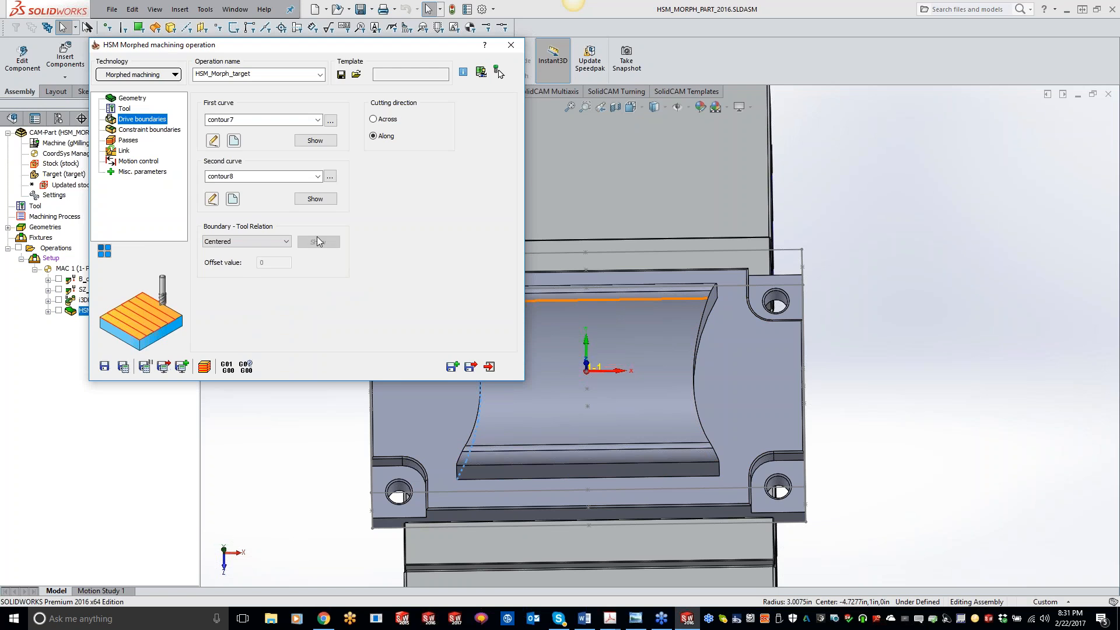
Create a manual constraint boundary along the cavity's lower front edge and set its tool relation to External.
{"action": "left_click", "coordinate": [145, 129]}
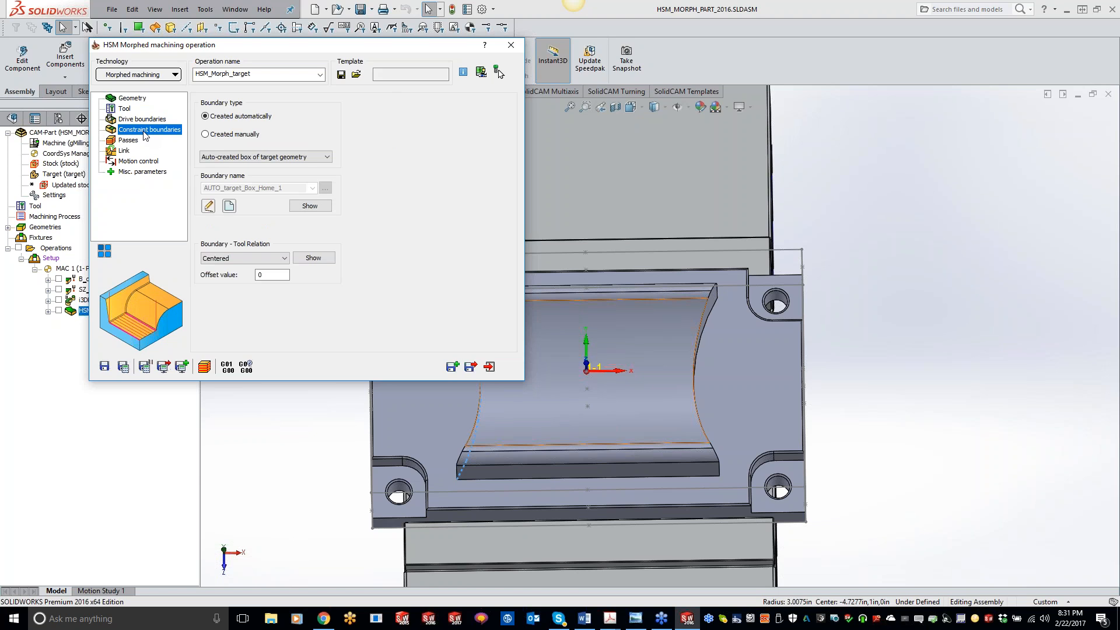
{"action": "left_click", "coordinate": [204, 134]}
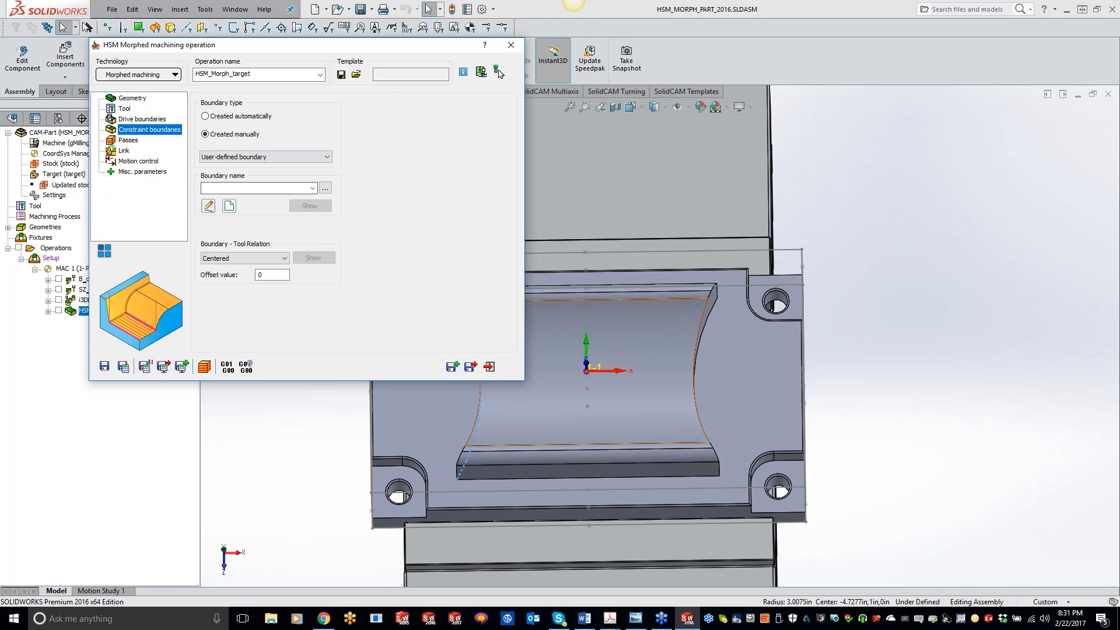
{"action": "left_click", "coordinate": [228, 207]}
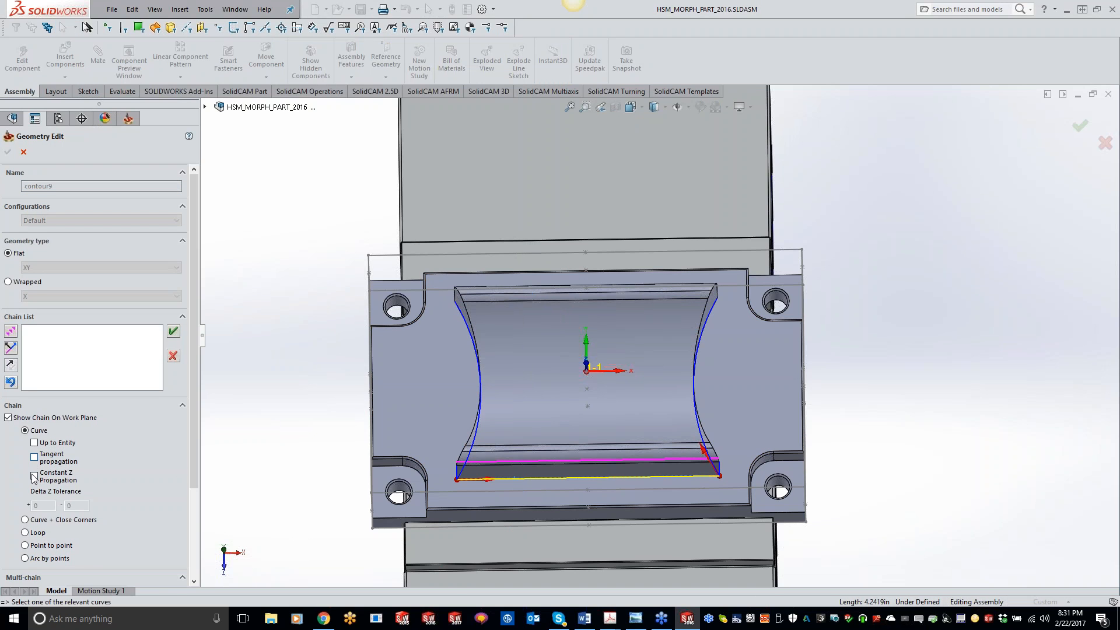
{"action": "left_click", "coordinate": [34, 476]}
{"action": "left_click", "coordinate": [7, 153]}
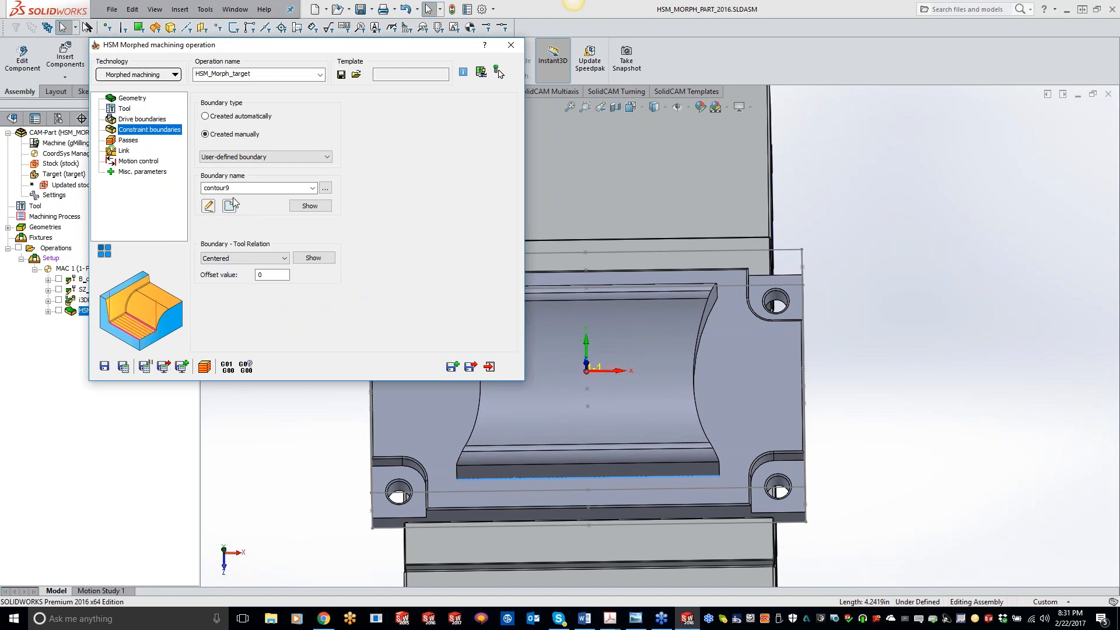
{"action": "left_click", "coordinate": [243, 258]}
{"action": "left_click", "coordinate": [222, 269]}
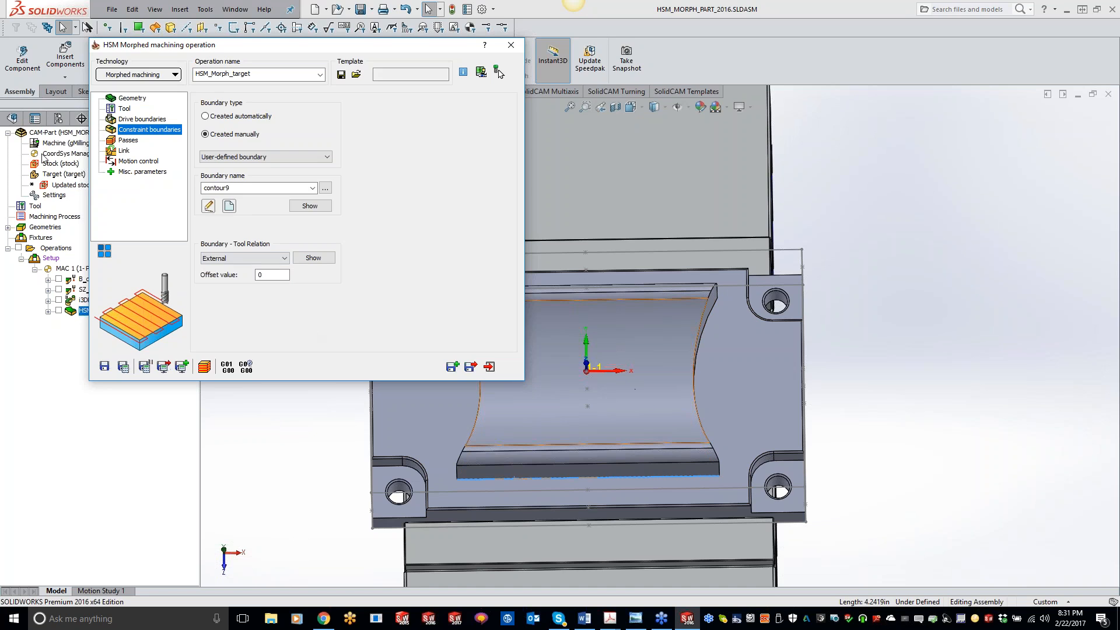
Save and calculate the Morphed operation, then open and close the simulation to display its toolpath.
{"action": "left_click", "coordinate": [130, 140]}
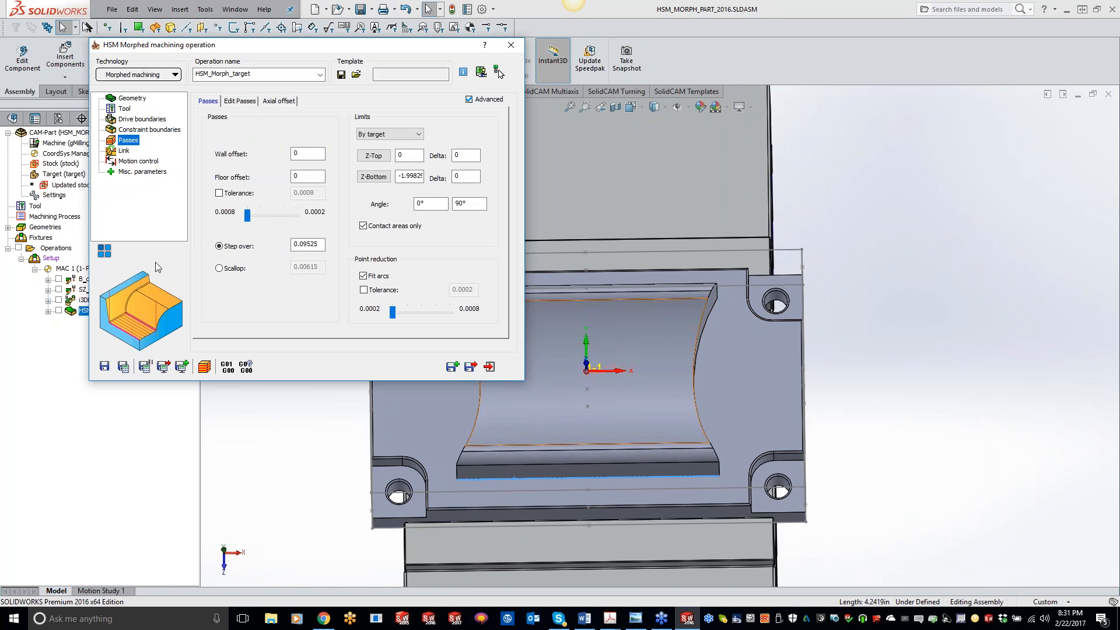
{"action": "left_click", "coordinate": [123, 368]}
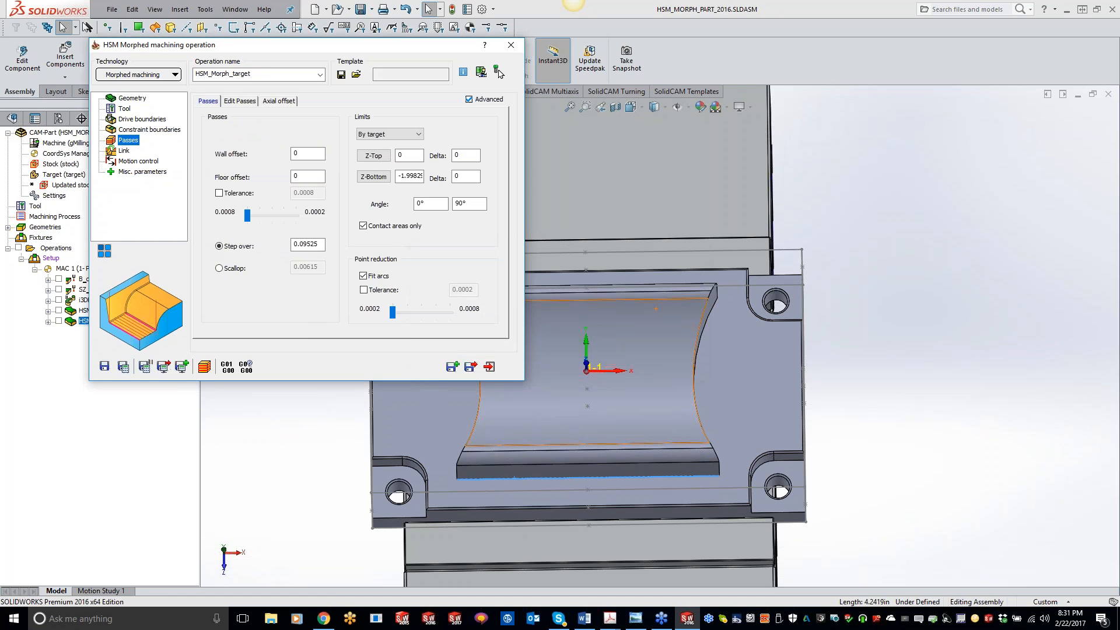
{"action": "left_click", "coordinate": [204, 366]}
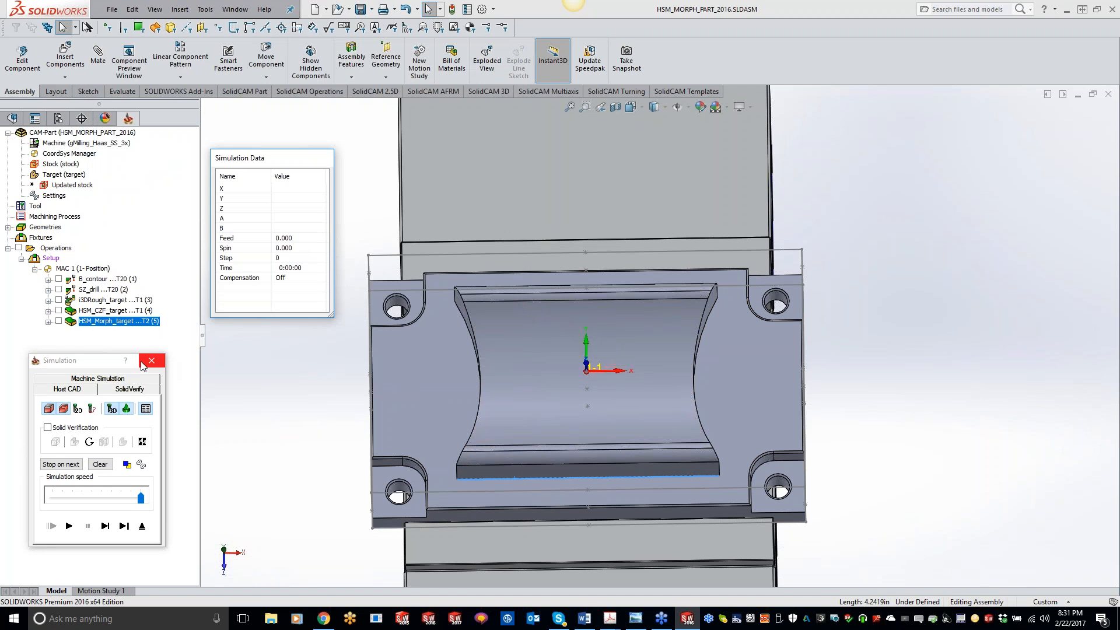
{"action": "left_click", "coordinate": [144, 364]}
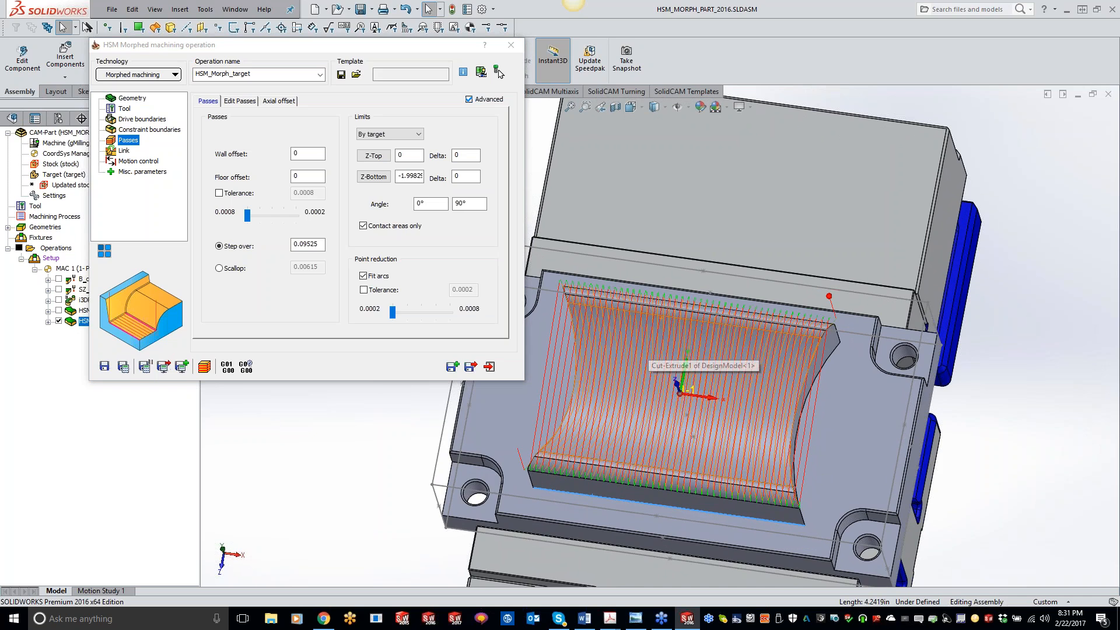
Recalculate the Morphed operation and inspect its toolpath from the top view and rotated views.
{"action": "left_click", "coordinate": [126, 152]}
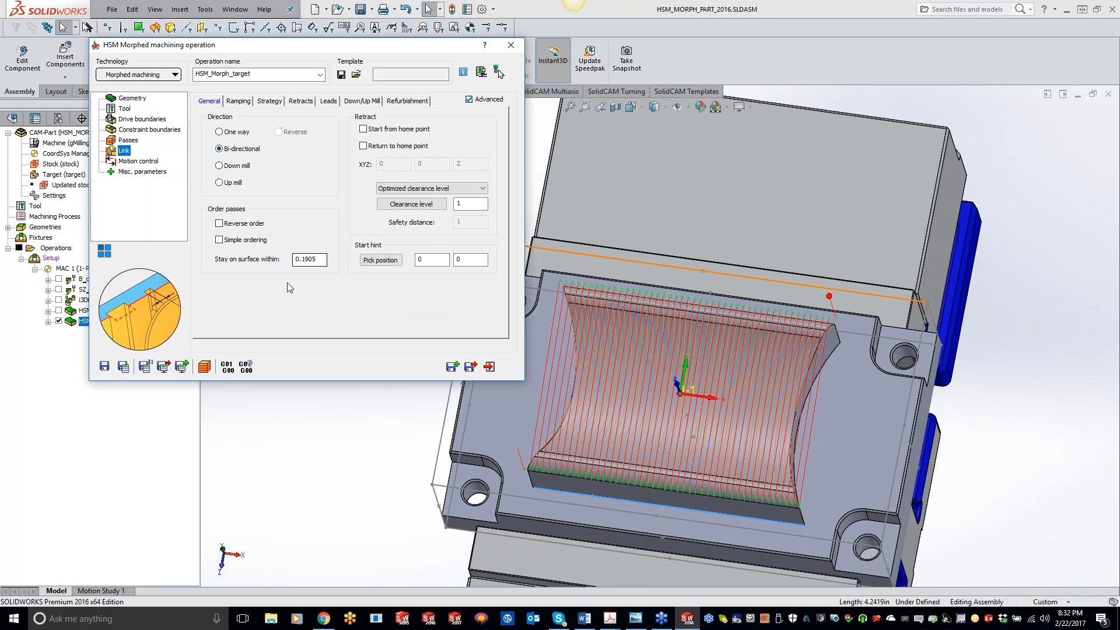
{"action": "left_click", "coordinate": [121, 368]}
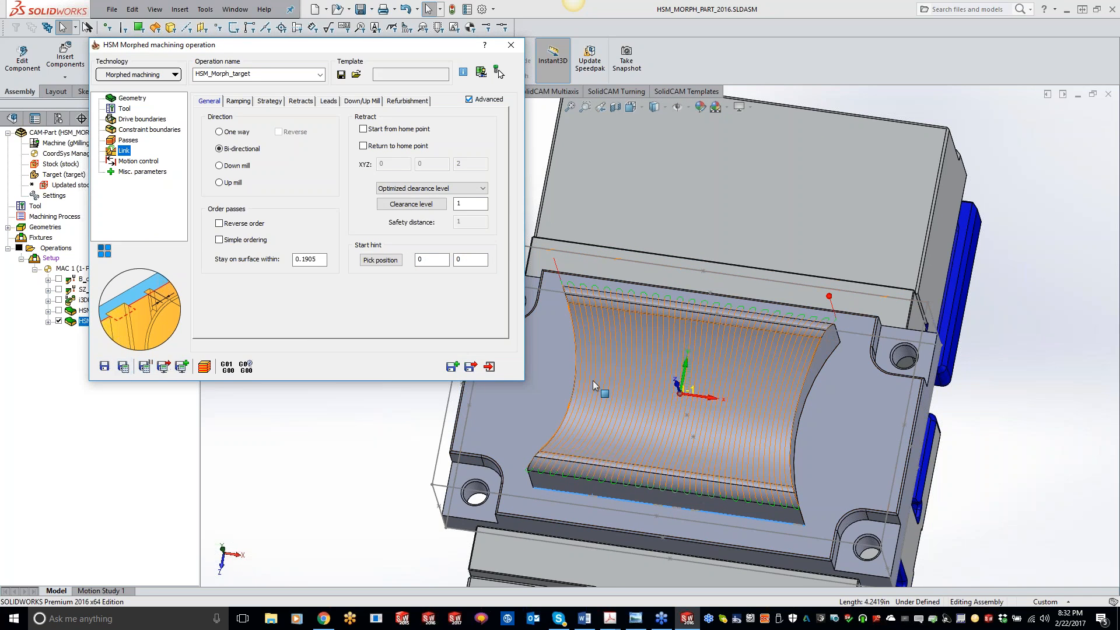
{"action": "left_click", "coordinate": [831, 469]}
{"action": "key", "text": "space"}
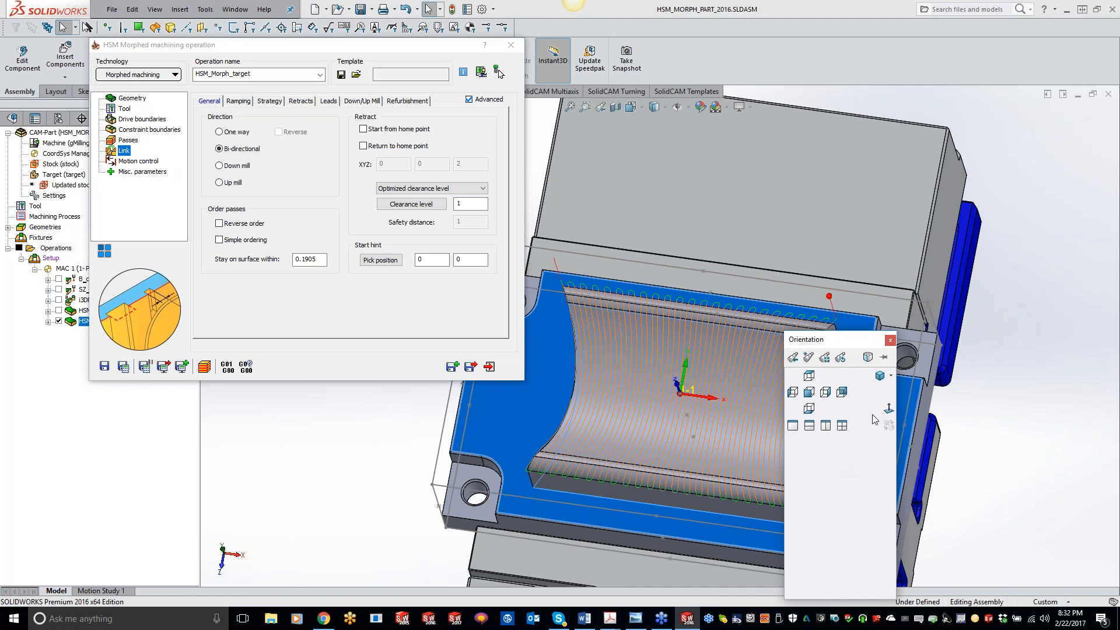
{"action": "left_click", "coordinate": [889, 409]}
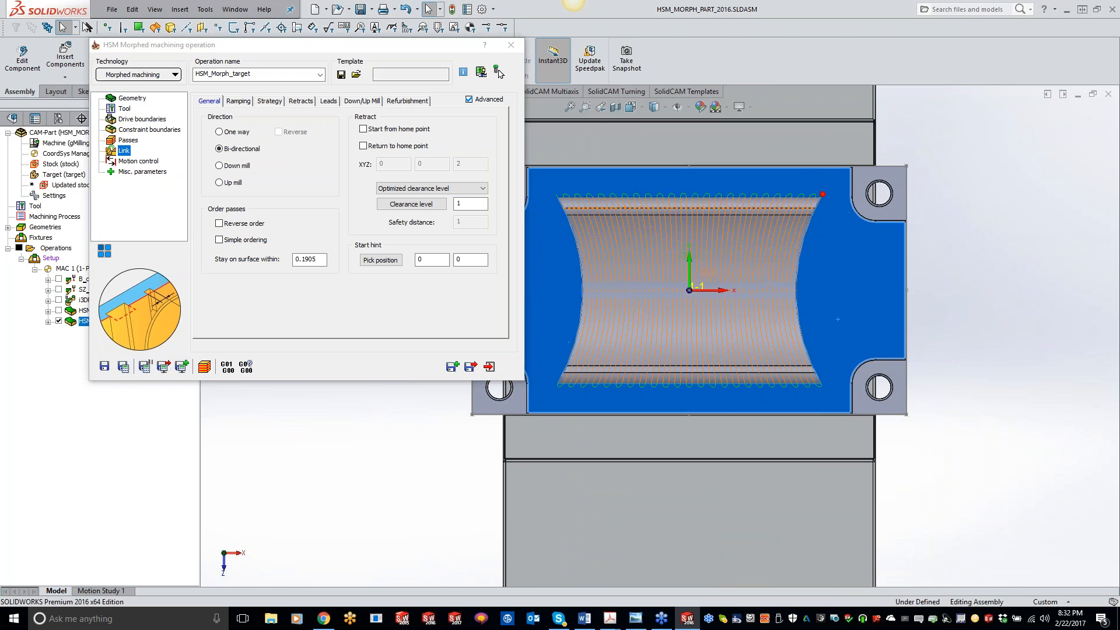
{"action": "scroll", "coordinate": [591, 227], "scroll_direction": "down", "scroll_amount": 3}
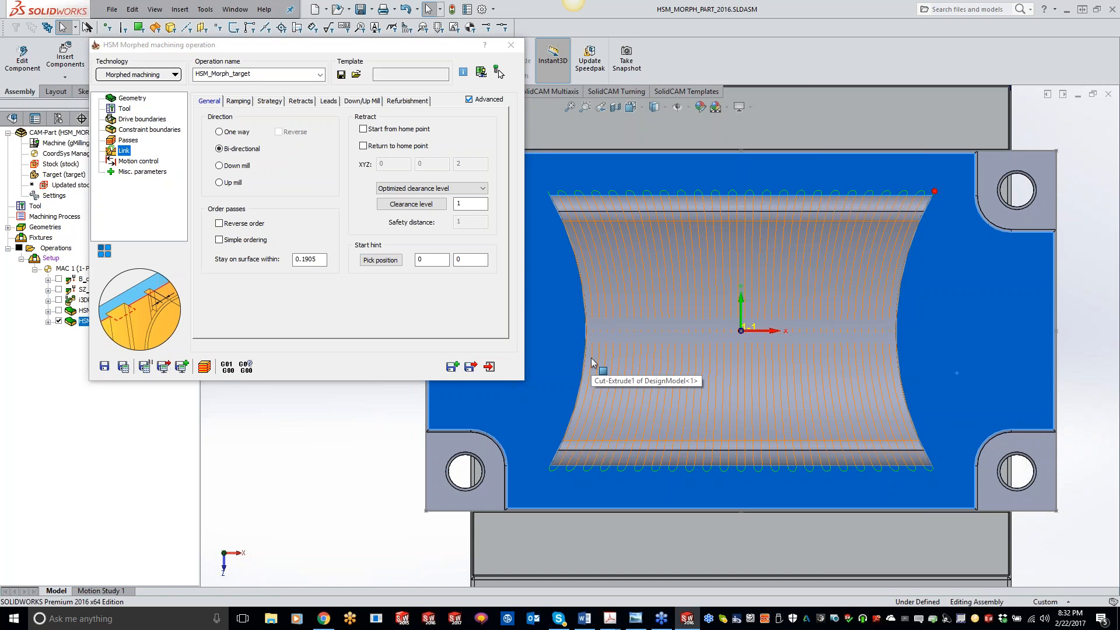
{"action": "scroll", "coordinate": [720, 315], "scroll_direction": "up", "scroll_amount": 2}
{"action": "middle_click_drag", "start_coordinate": [720, 314], "coordinate": [722, 318]}
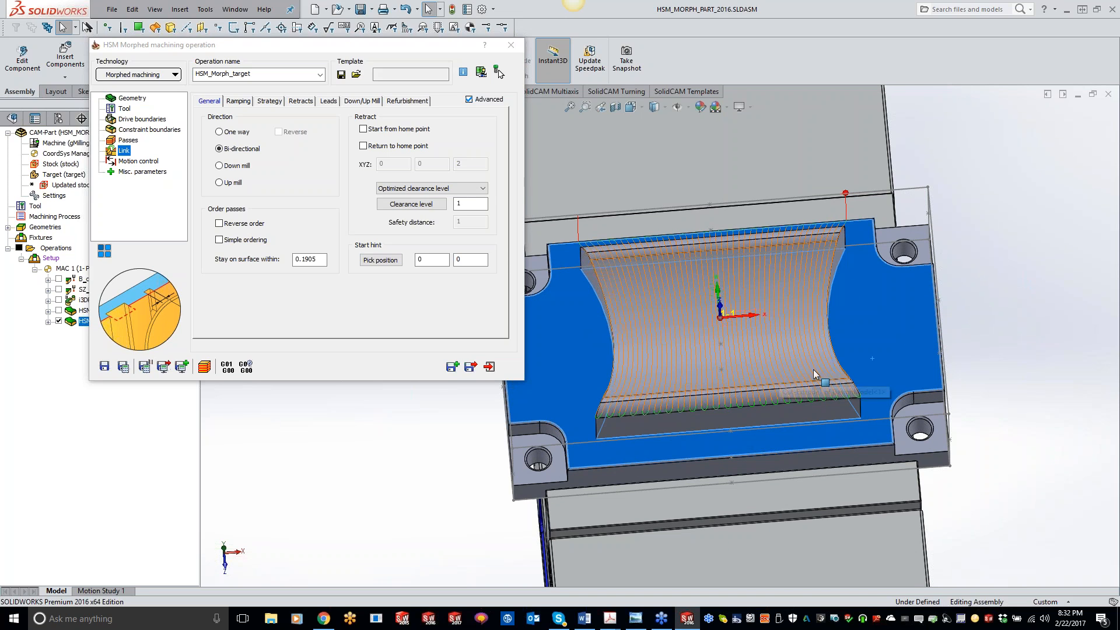
{"action": "mouse_move", "coordinate": [719, 322]}
{"action": "middle_mouse_down"}
{"action": "mouse_move", "coordinate": [707, 317]}
{"action": "mouse_move", "coordinate": [708, 295]}
{"action": "mouse_move", "coordinate": [695, 300]}
{"action": "mouse_move", "coordinate": [627, 256]}
{"action": "middle_mouse_up"}
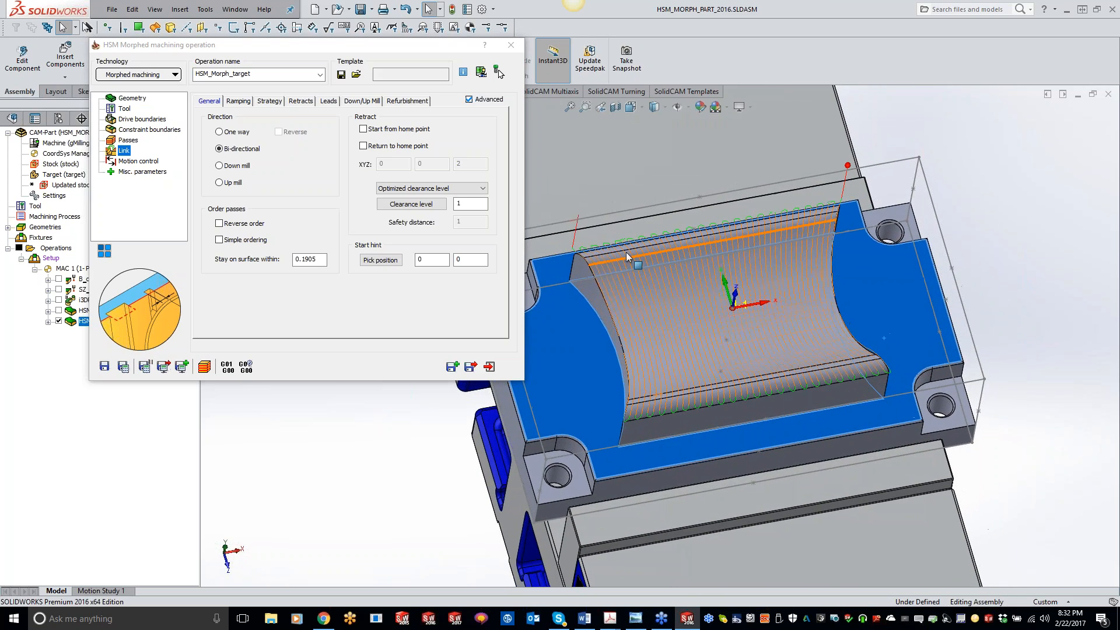
{"action": "middle_click_drag", "start_coordinate": [662, 333], "coordinate": [663, 336]}
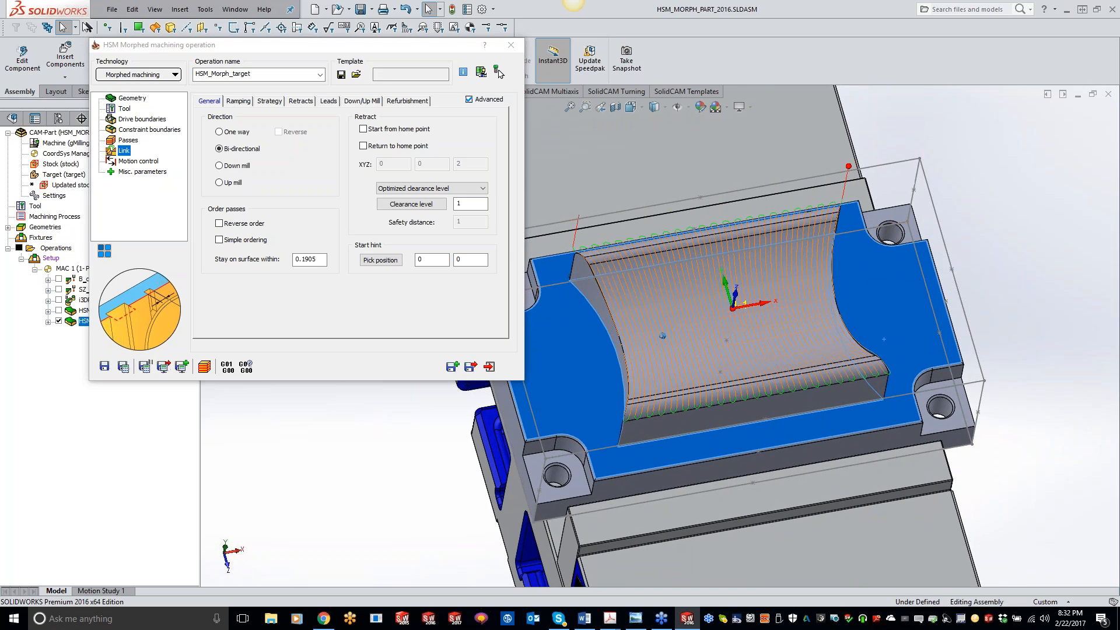
{"action": "middle_click_drag", "start_coordinate": [768, 359], "coordinate": [792, 315]}
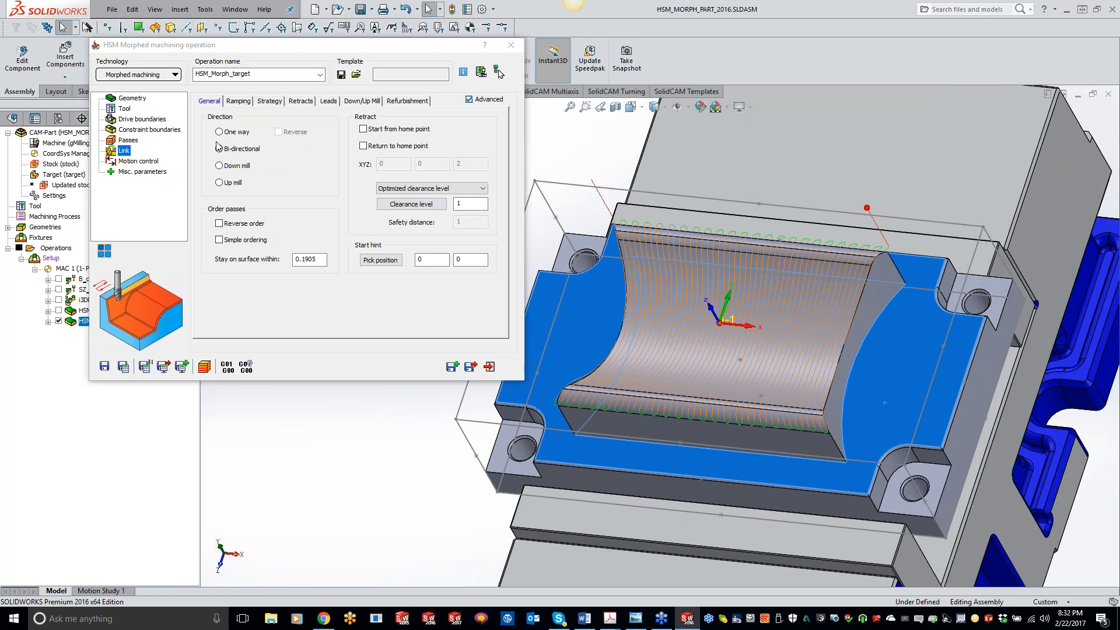
Run a SolidVerify simulation of the Morphed operation and exit the simulation.
{"action": "left_click", "coordinate": [205, 370]}
{"action": "left_click", "coordinate": [134, 390]}
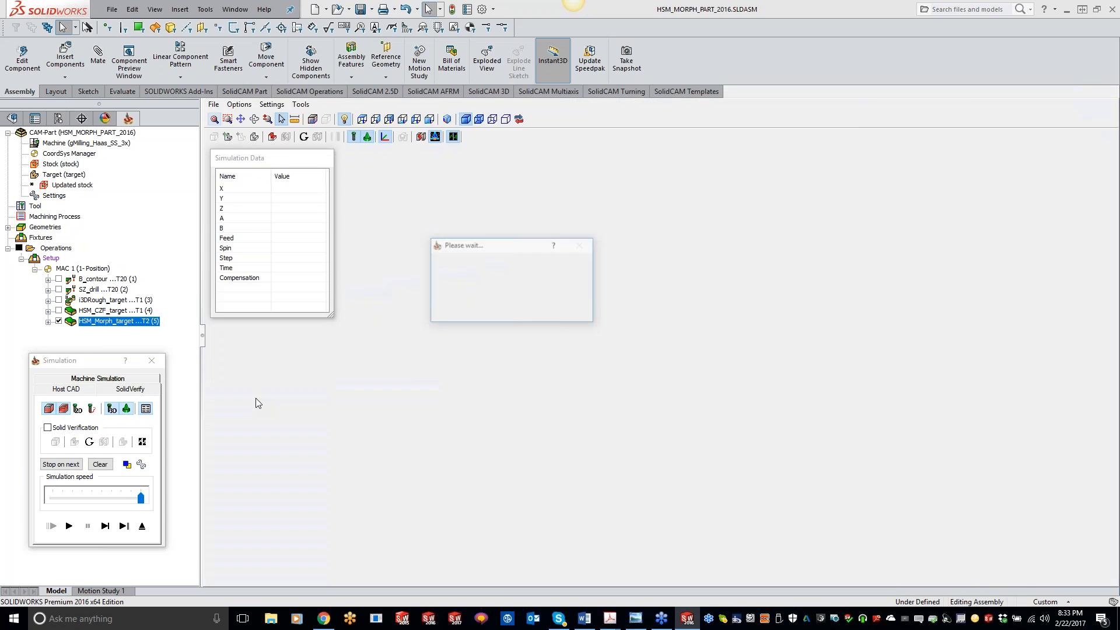
{"action": "left_click", "coordinate": [72, 527]}
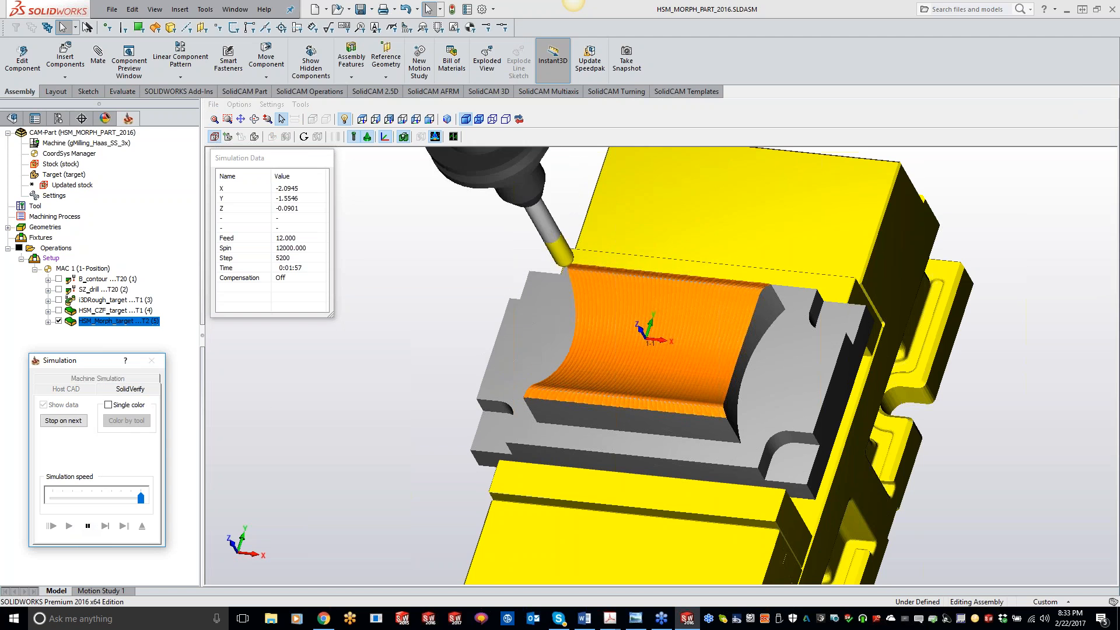
{"action": "middle_click_drag", "start_coordinate": [376, 358], "coordinate": [716, 386]}
{"action": "scroll", "coordinate": [716, 387], "scroll_direction": "up", "scroll_amount": 2}
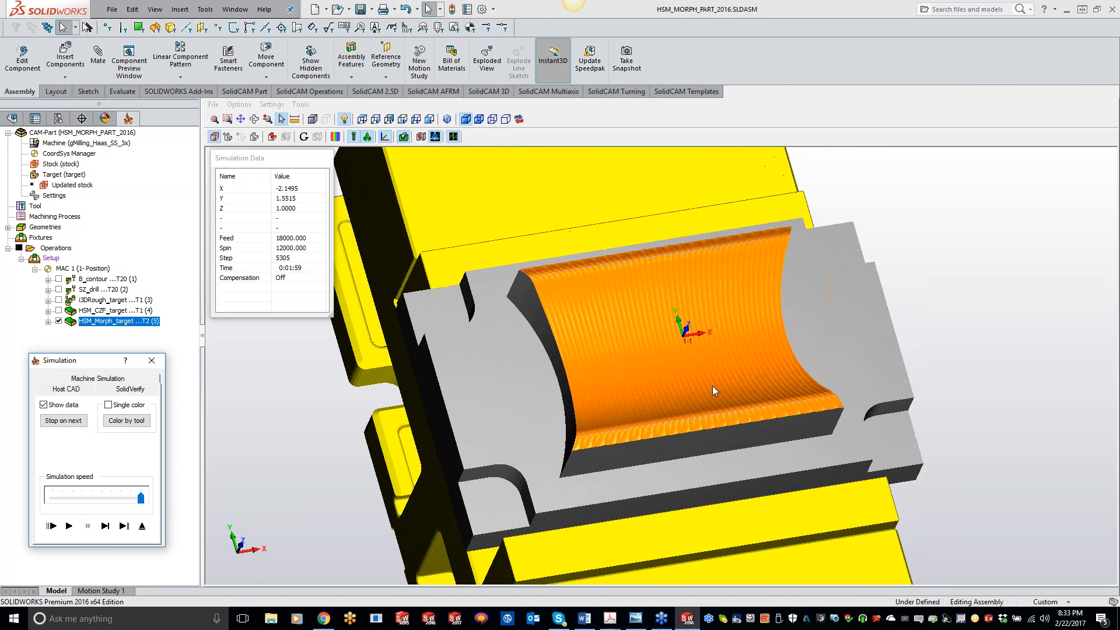
{"action": "left_click", "coordinate": [140, 526]}
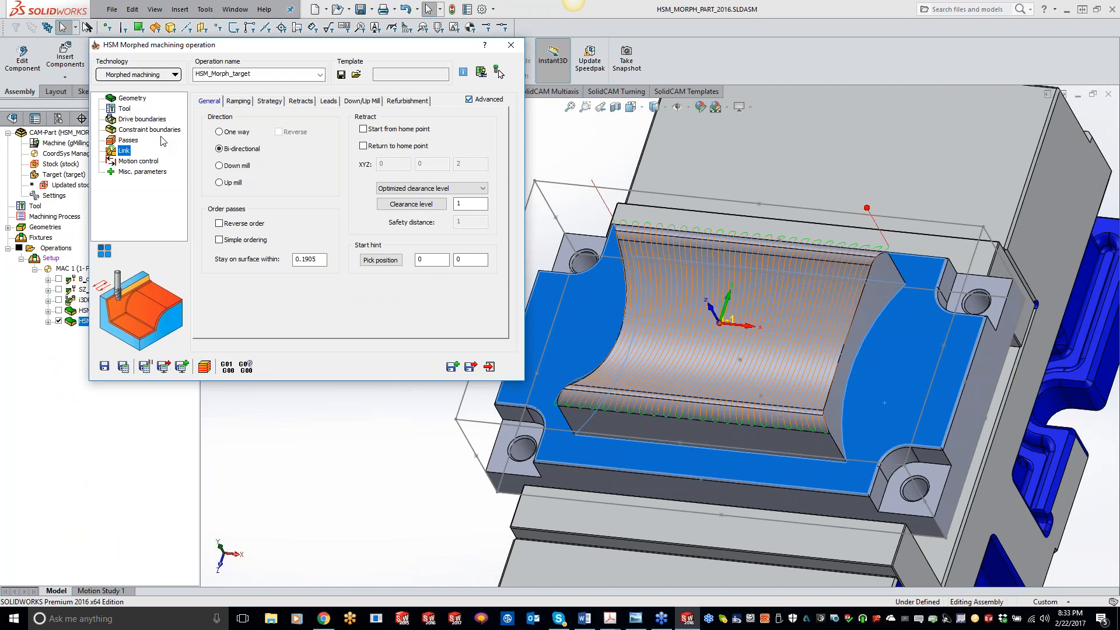
Set the Morphed operation's step over to 0.02 and save and calculate it.
{"action": "left_click", "coordinate": [129, 141]}
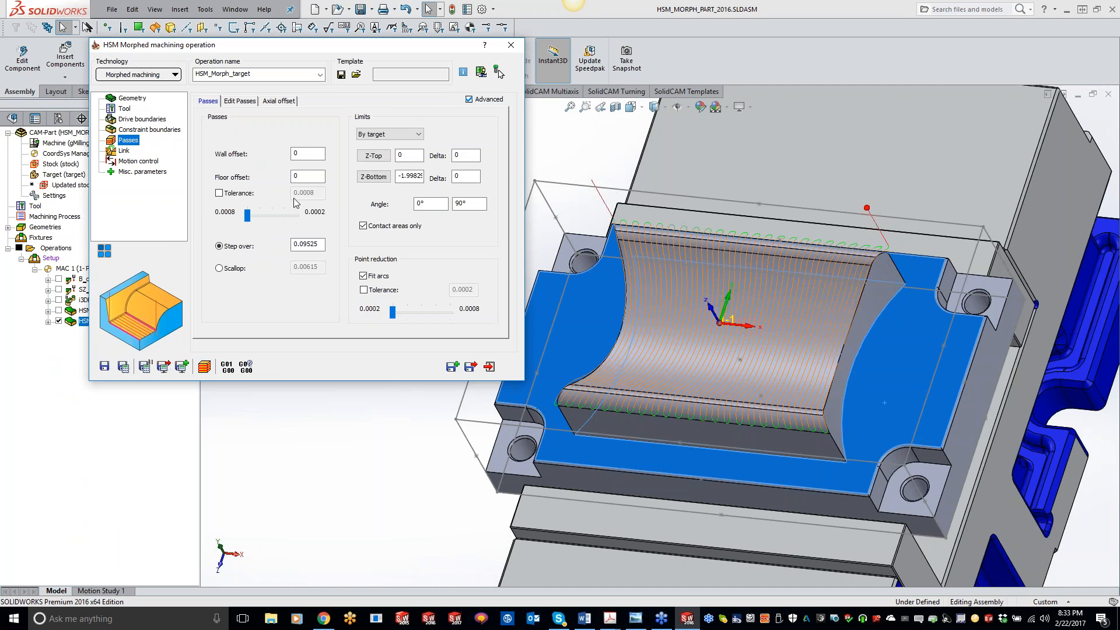
{"action": "double_click", "coordinate": [322, 244]}
{"action": "type", "text": ".02"}
{"action": "left_click", "coordinate": [122, 368]}
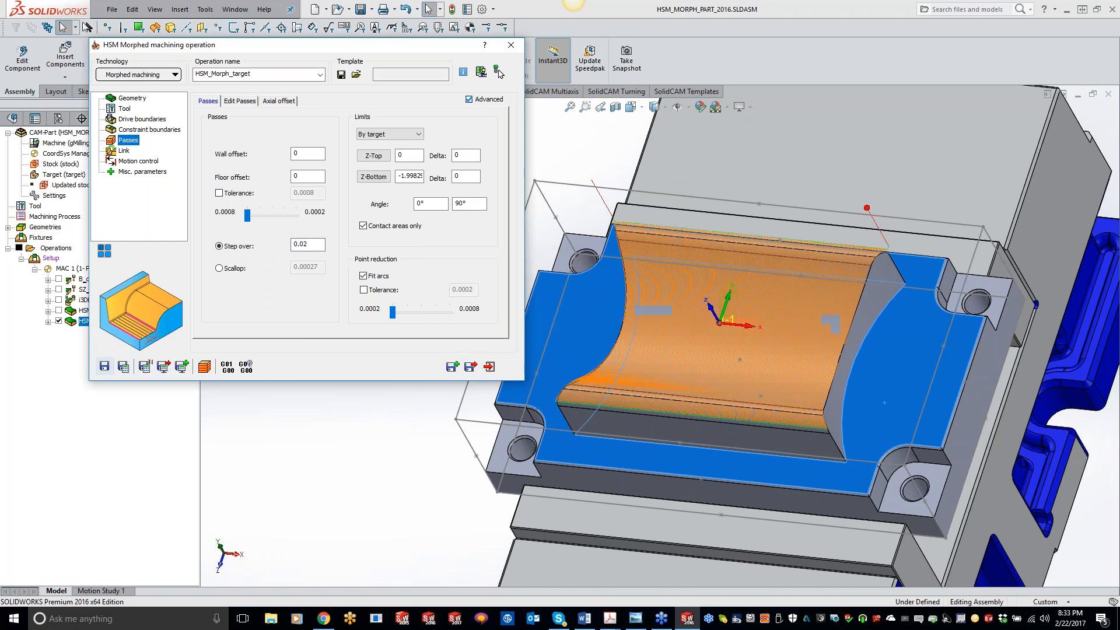
Simulate the updated toolpath in SolidVerify, then close the simulation and the operation dialog.
{"action": "left_click", "coordinate": [211, 367]}
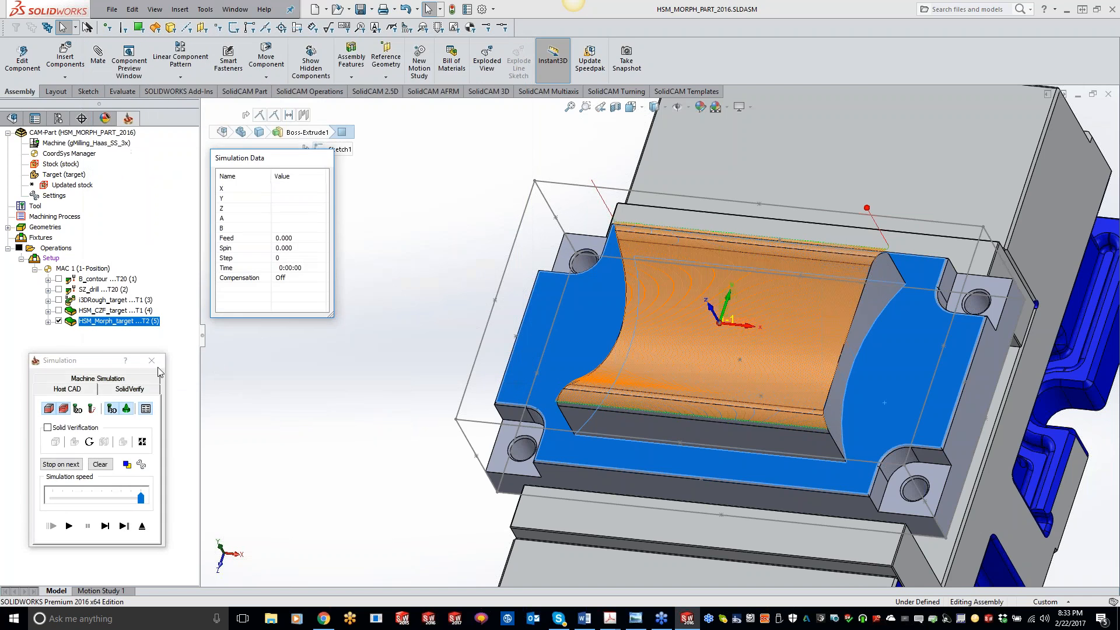
{"action": "left_click", "coordinate": [140, 389]}
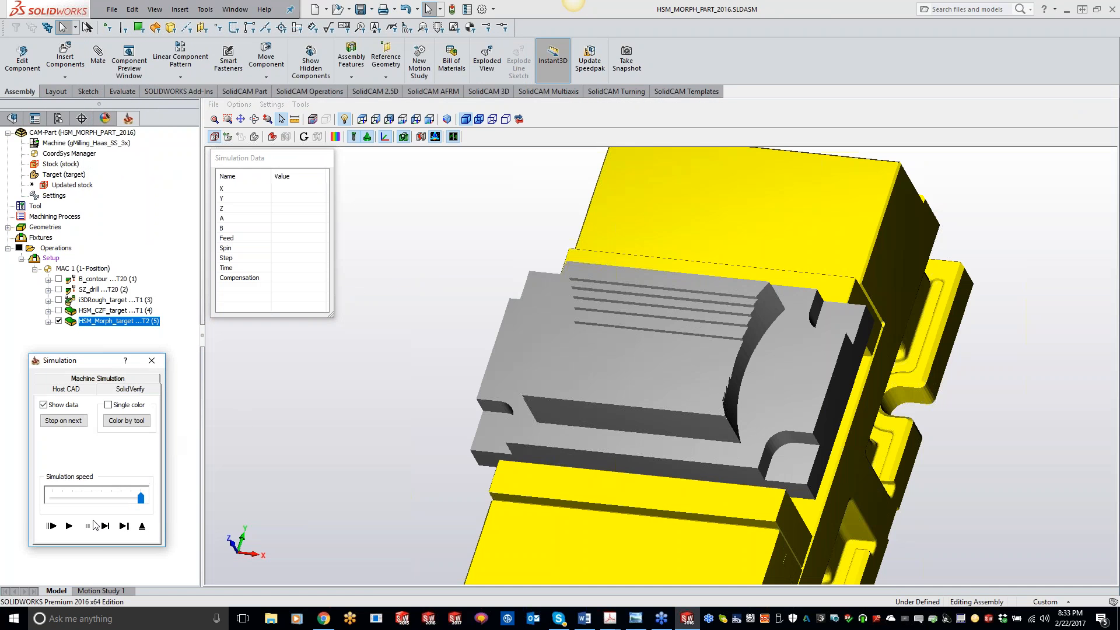
{"action": "left_click_drag", "start_coordinate": [100, 500], "coordinate": [82, 498]}
{"action": "left_click", "coordinate": [69, 526]}
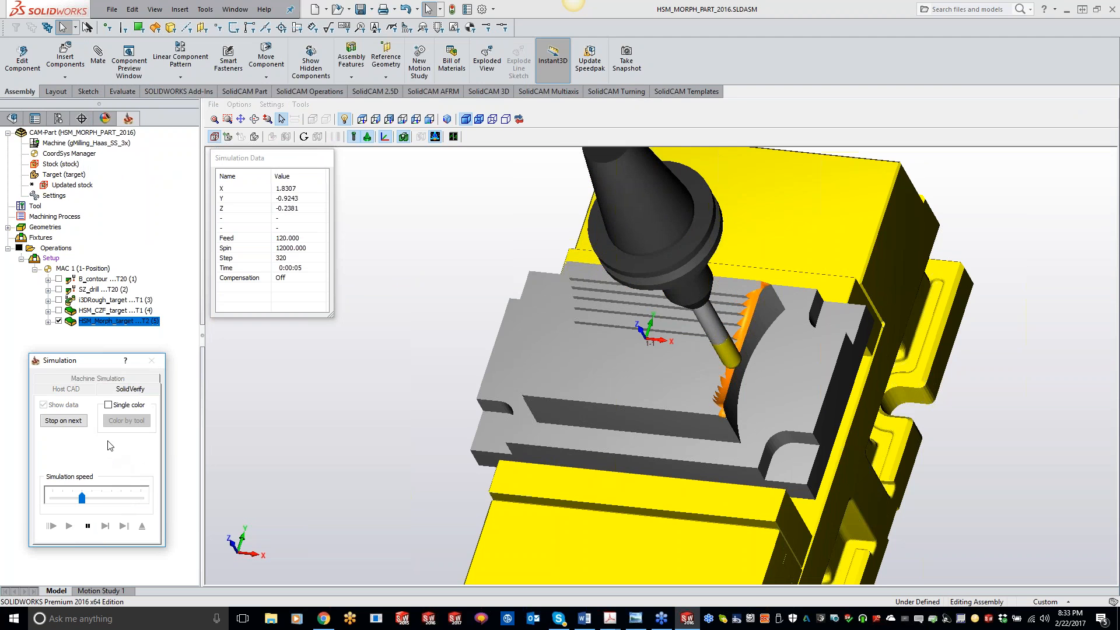
{"action": "left_click_drag", "start_coordinate": [82, 497], "coordinate": [132, 496]}
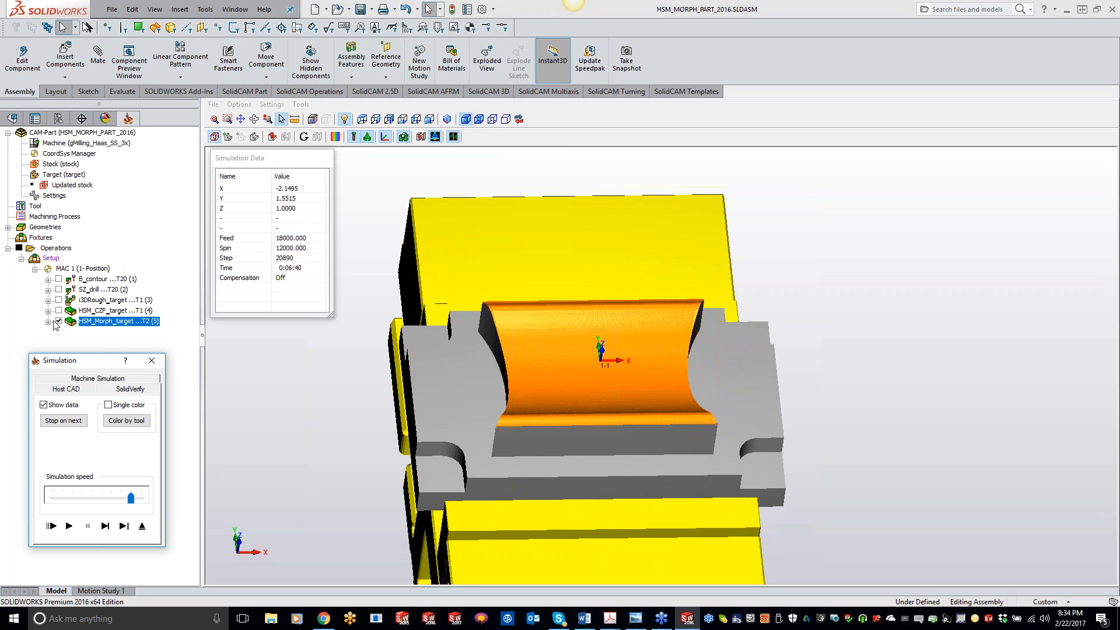
{"action": "left_click", "coordinate": [66, 389]}
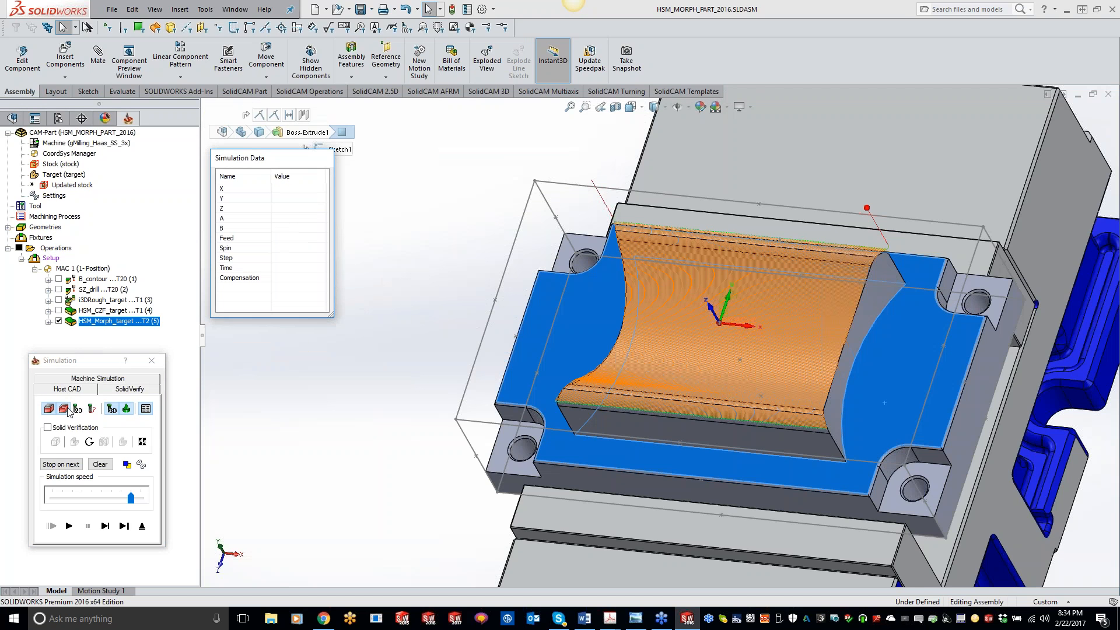
{"action": "middle_click_drag", "start_coordinate": [329, 459], "coordinate": [824, 263]}
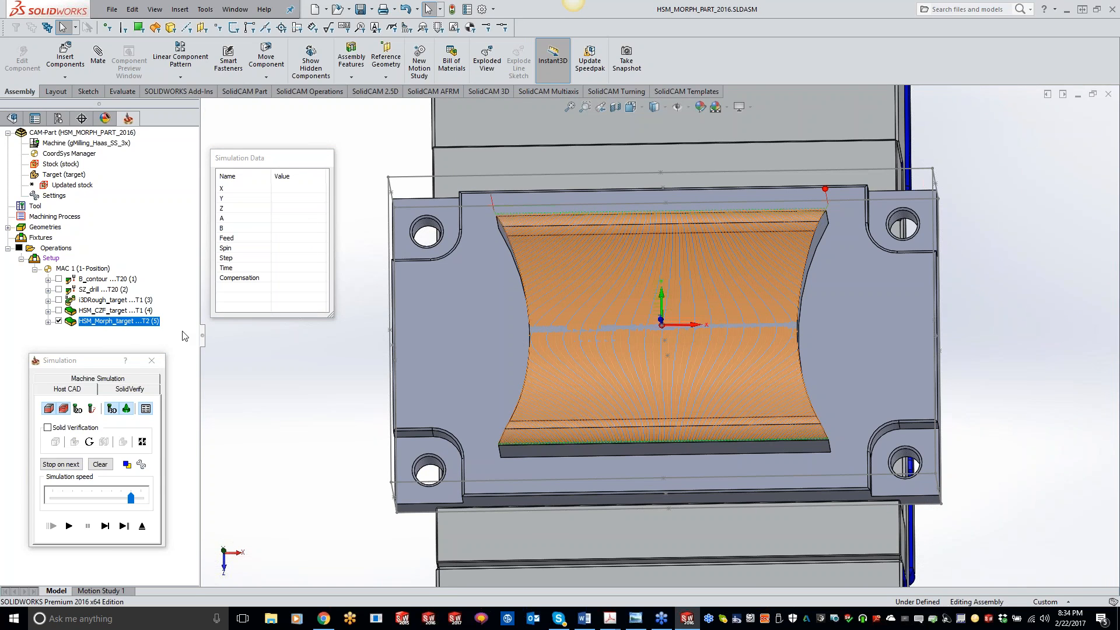
{"action": "left_click", "coordinate": [152, 361]}
{"action": "left_click", "coordinate": [513, 50]}
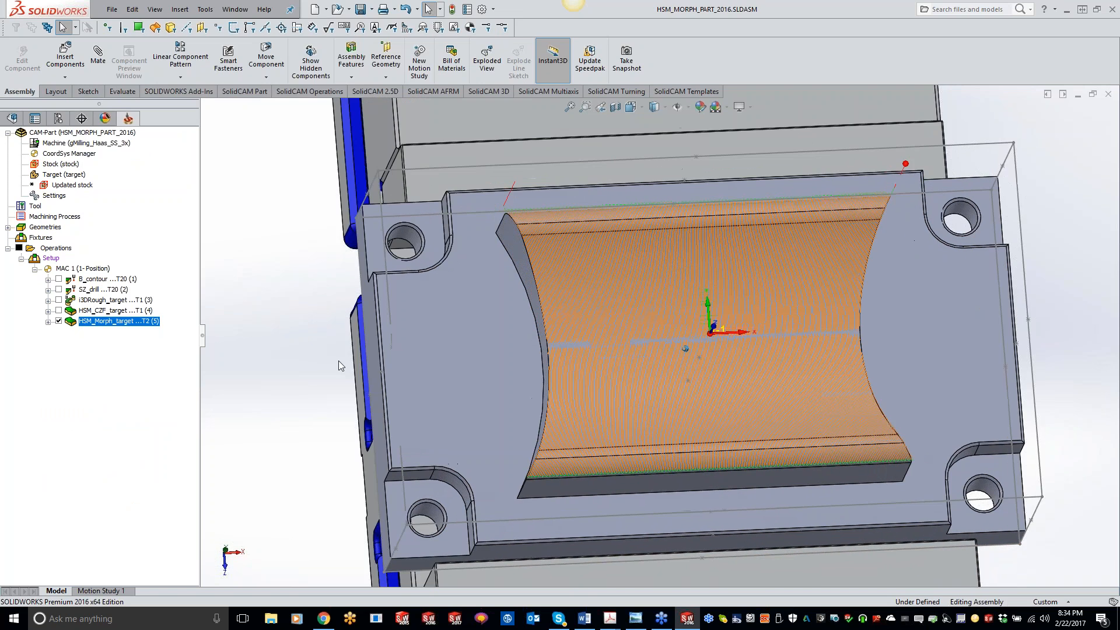
Add a new 3D HSM operation and define a new ball nose mill of 0.125 in diameter as its tool.
{"action": "right_click", "coordinate": [124, 324]}
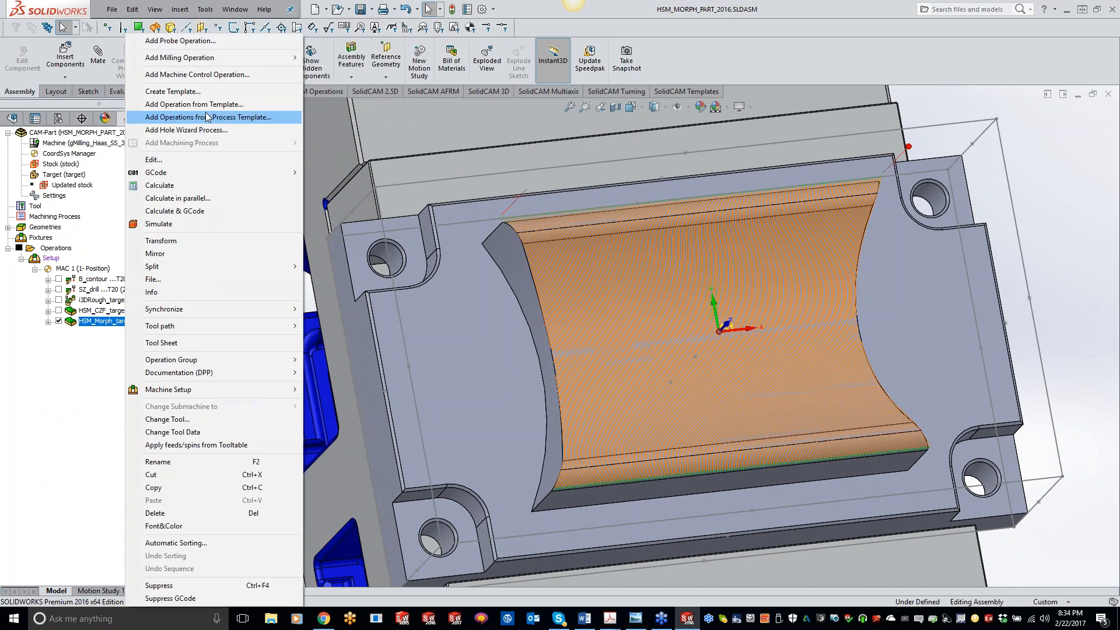
{"action": "mouse_move", "coordinate": [216, 58]}
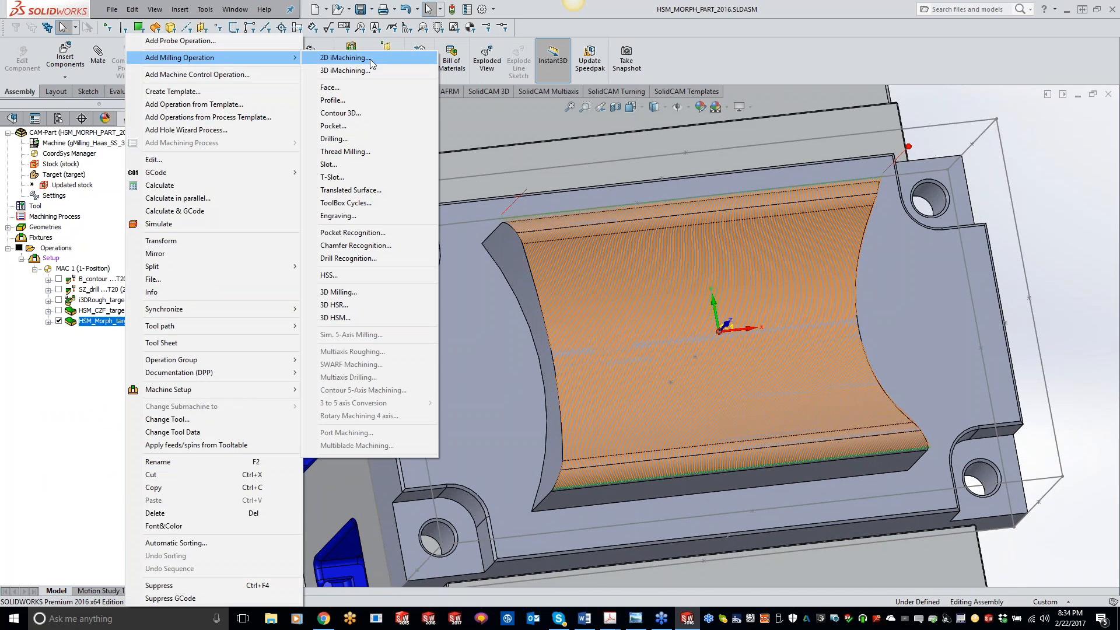
{"action": "left_click", "coordinate": [338, 318]}
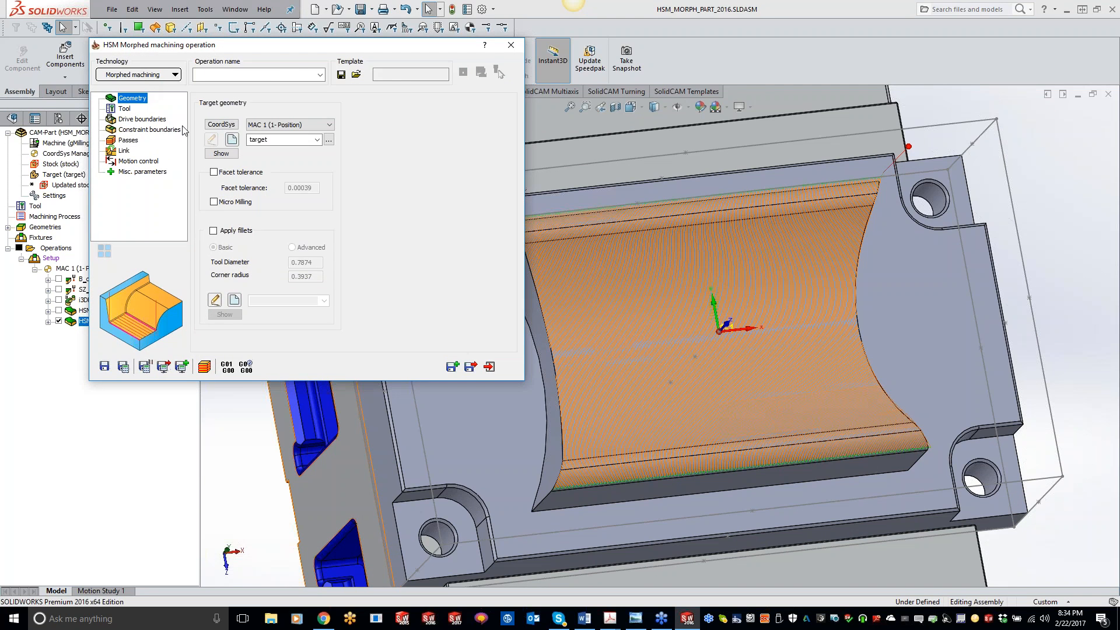
{"action": "left_click", "coordinate": [124, 109]}
{"action": "left_click", "coordinate": [246, 300]}
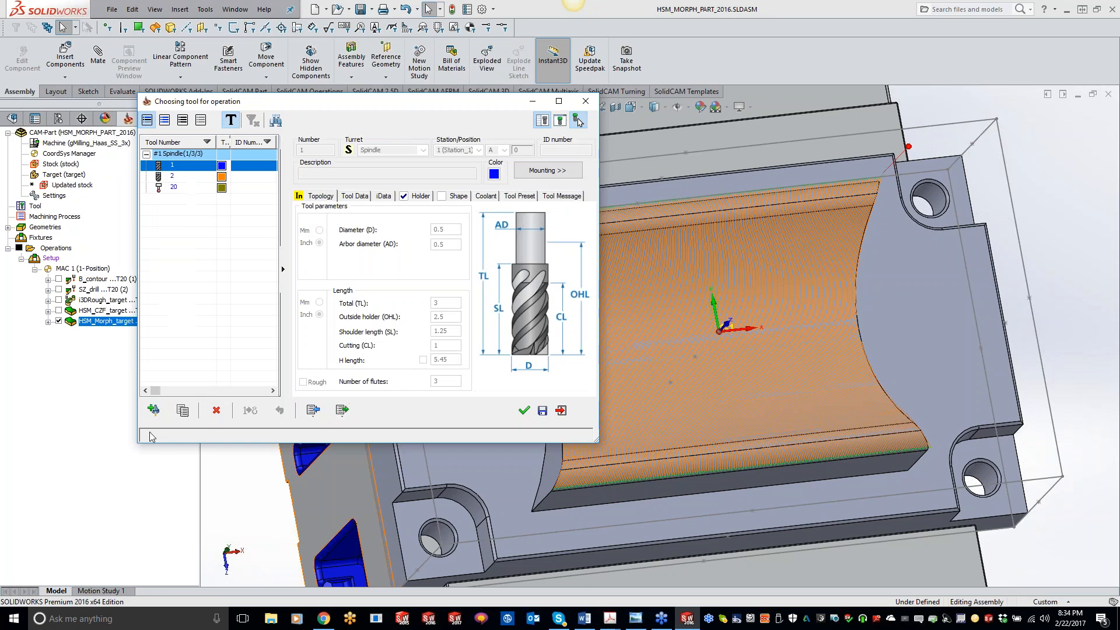
{"action": "left_click", "coordinate": [154, 410]}
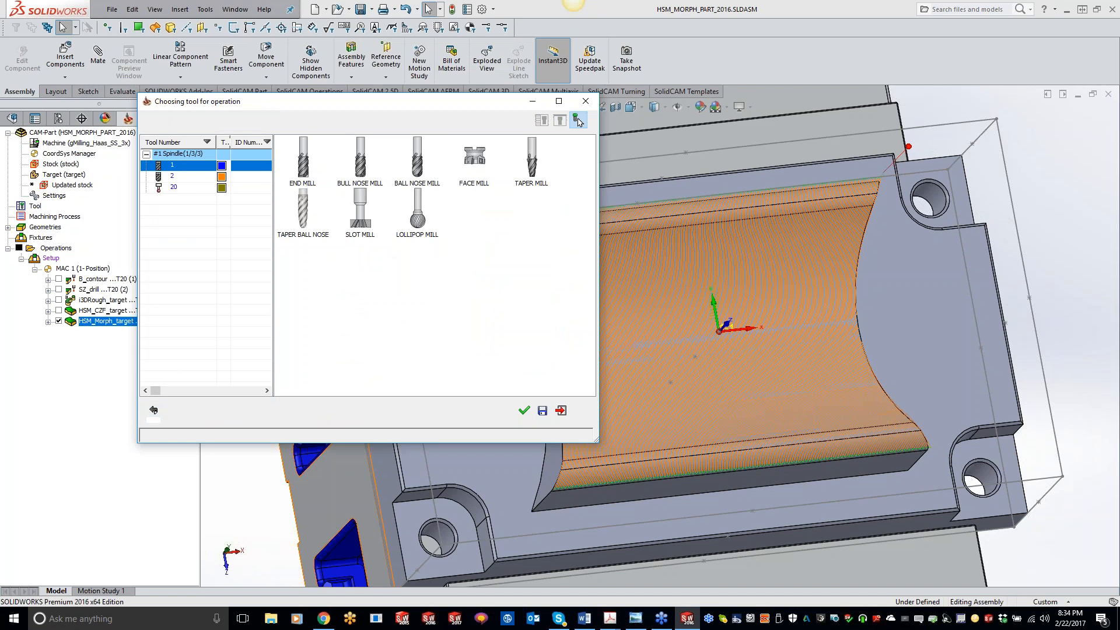
{"action": "left_click", "coordinate": [417, 157]}
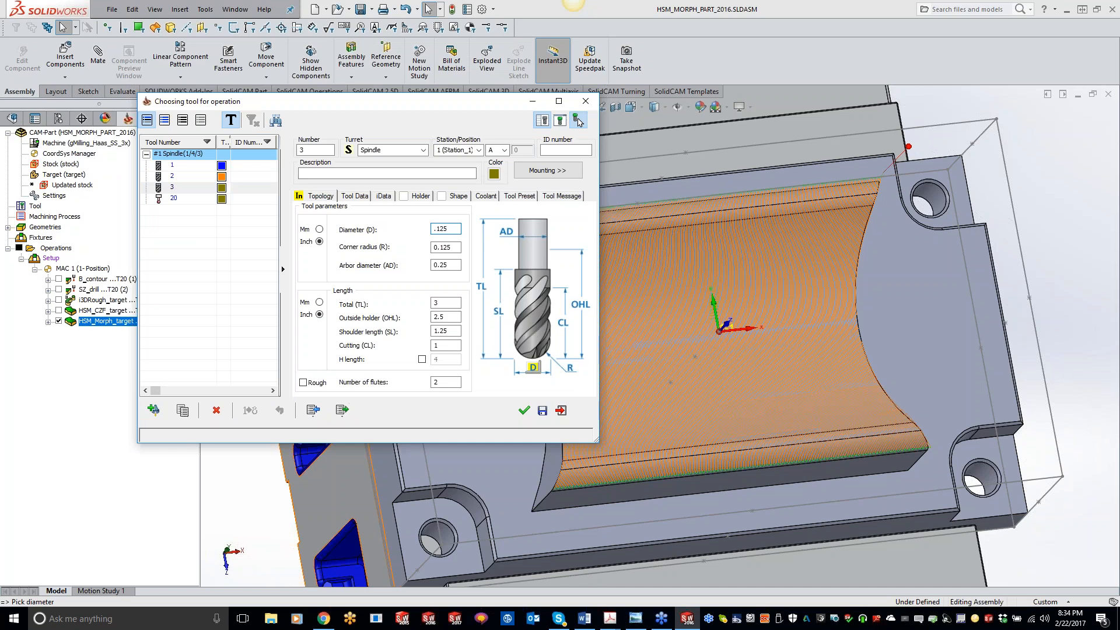
{"action": "type", "text": ".125"}
{"action": "key", "text": "Tab"}
{"action": "key", "text": "Tab"}
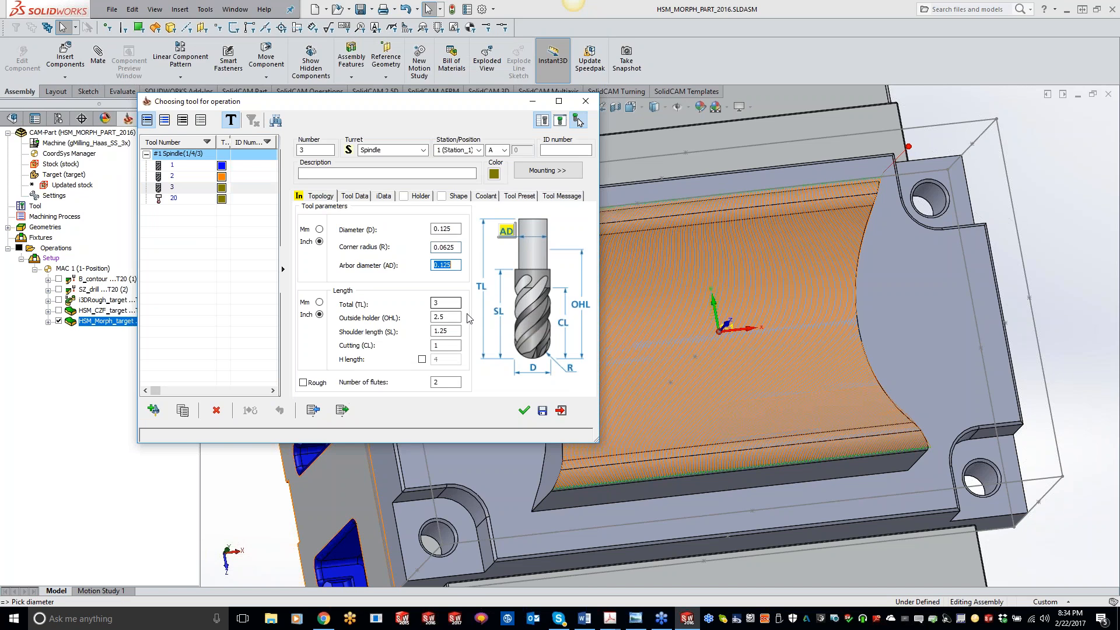
{"action": "left_click", "coordinate": [524, 412]}
Create the first drive curve by picking the pocket's outer top edge with Constant Z propagation.
{"action": "left_click", "coordinate": [139, 120]}
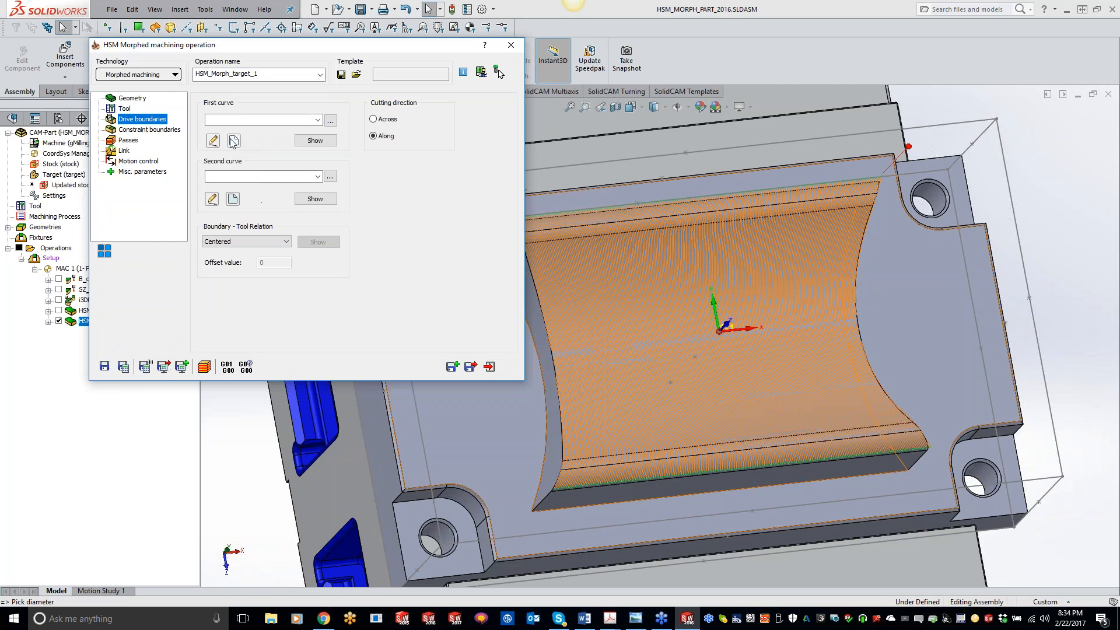
{"action": "left_click", "coordinate": [234, 141]}
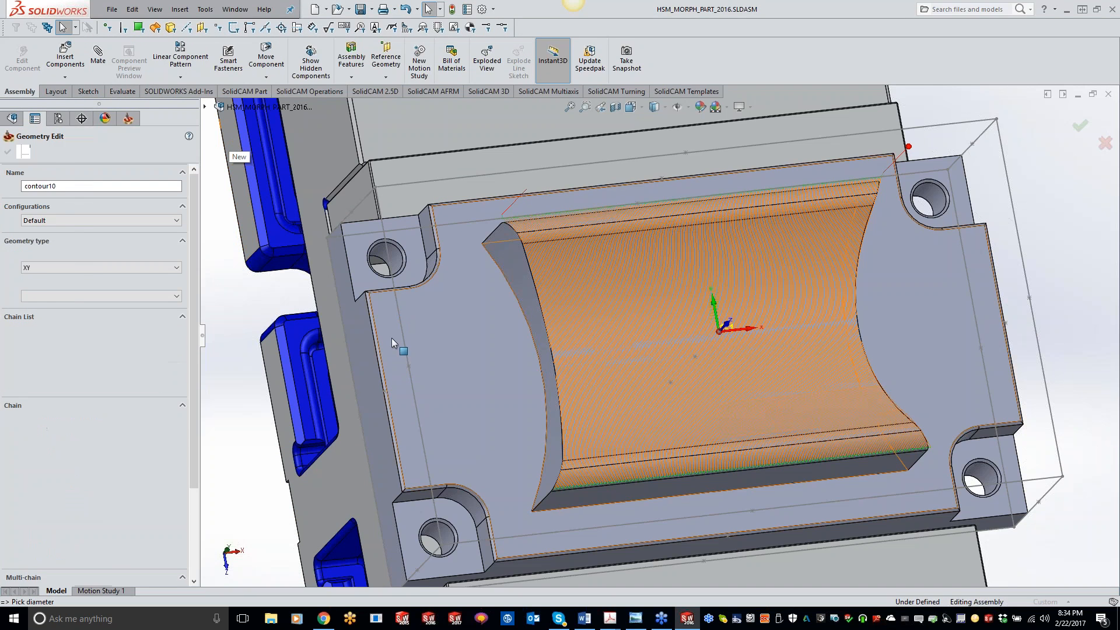
{"action": "left_click", "coordinate": [382, 354]}
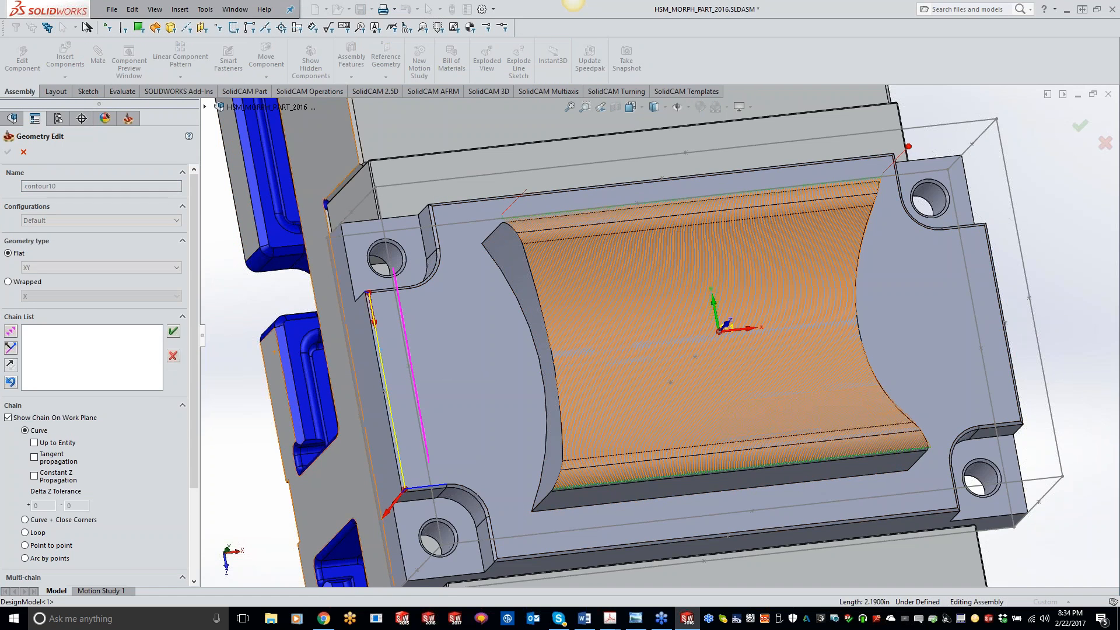
{"action": "left_click", "coordinate": [34, 476]}
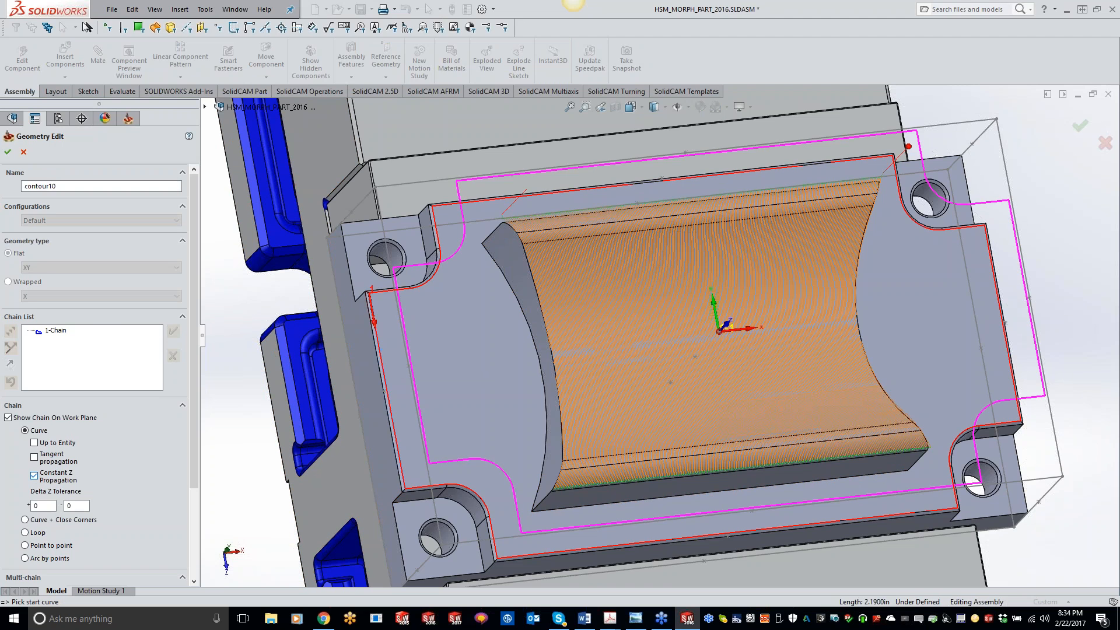
{"action": "left_click", "coordinate": [8, 152]}
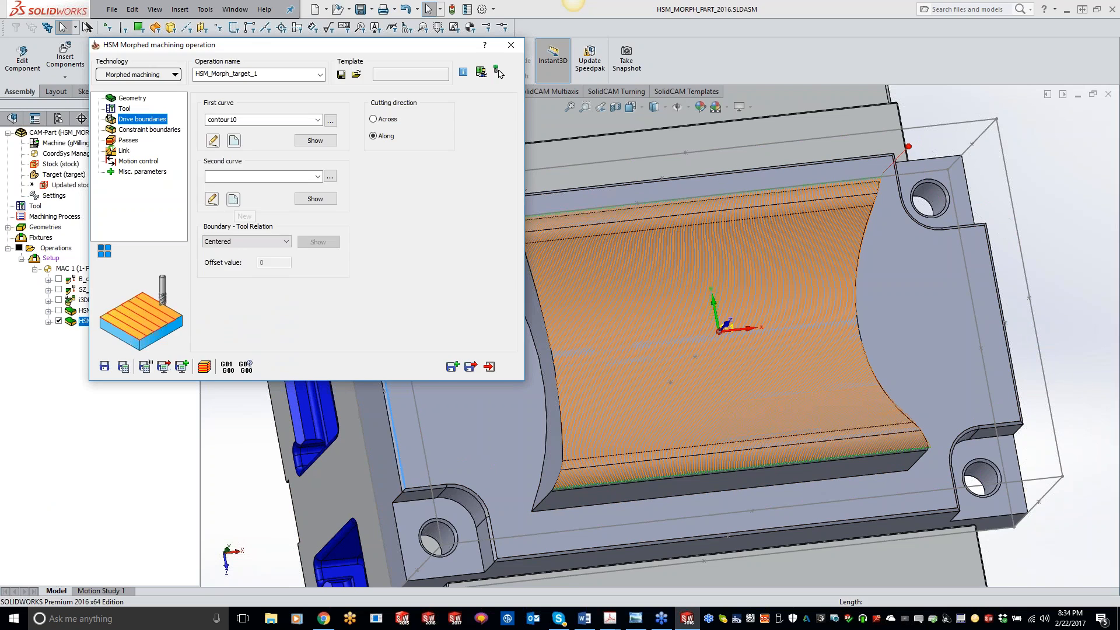
Create the second drive curve by picking the pocket's lower edge with Constant Z propagation.
{"action": "left_click", "coordinate": [233, 201]}
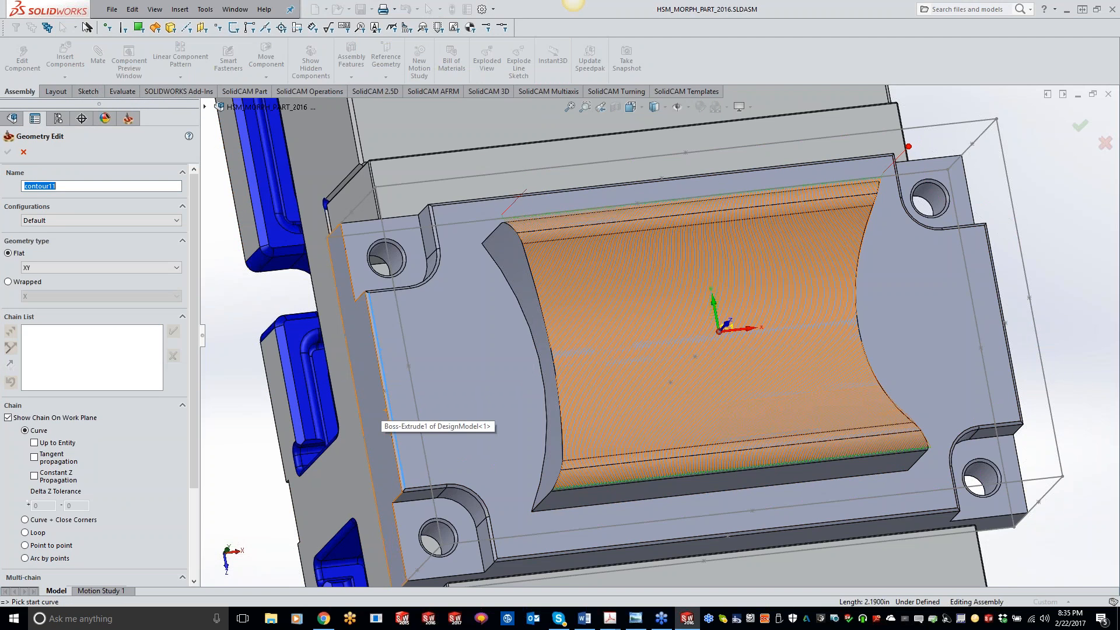
{"action": "left_click", "coordinate": [399, 432]}
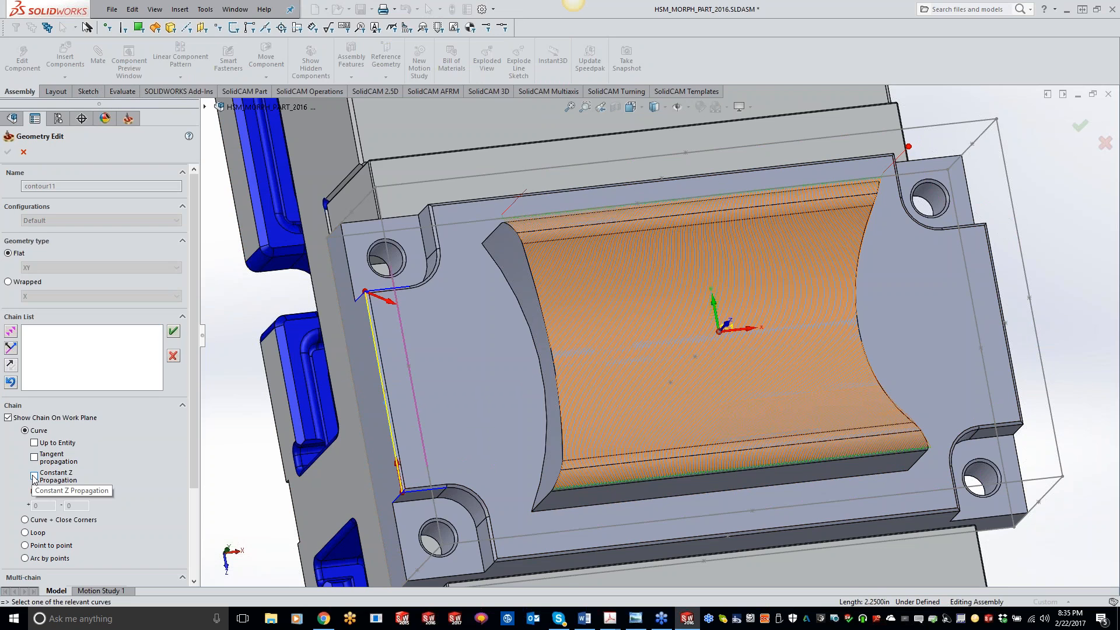
{"action": "left_click", "coordinate": [34, 476]}
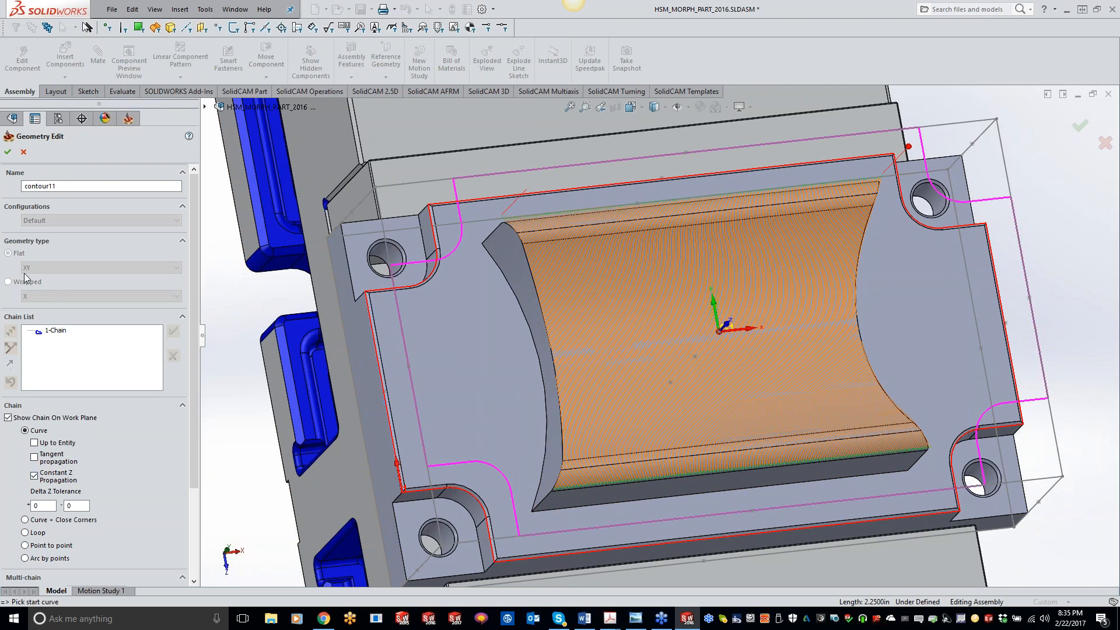
{"action": "left_click", "coordinate": [8, 152]}
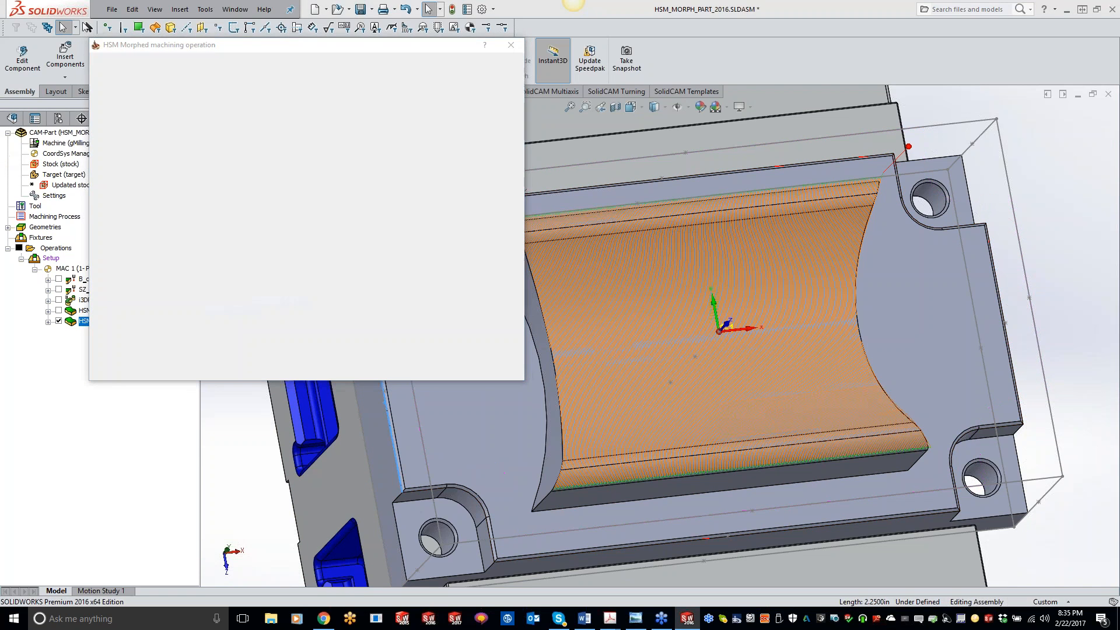
Define a manually created constraint boundary by picking the pocket edge with Constant Z propagation.
{"action": "left_click", "coordinate": [149, 129]}
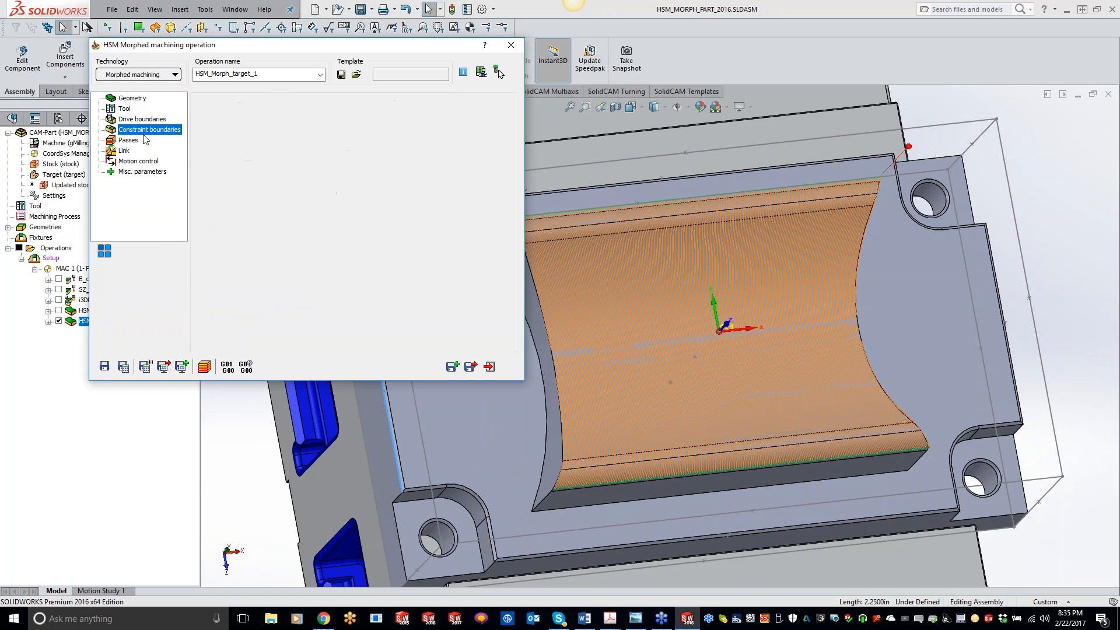
{"action": "left_click", "coordinate": [205, 134]}
{"action": "left_click", "coordinate": [229, 206]}
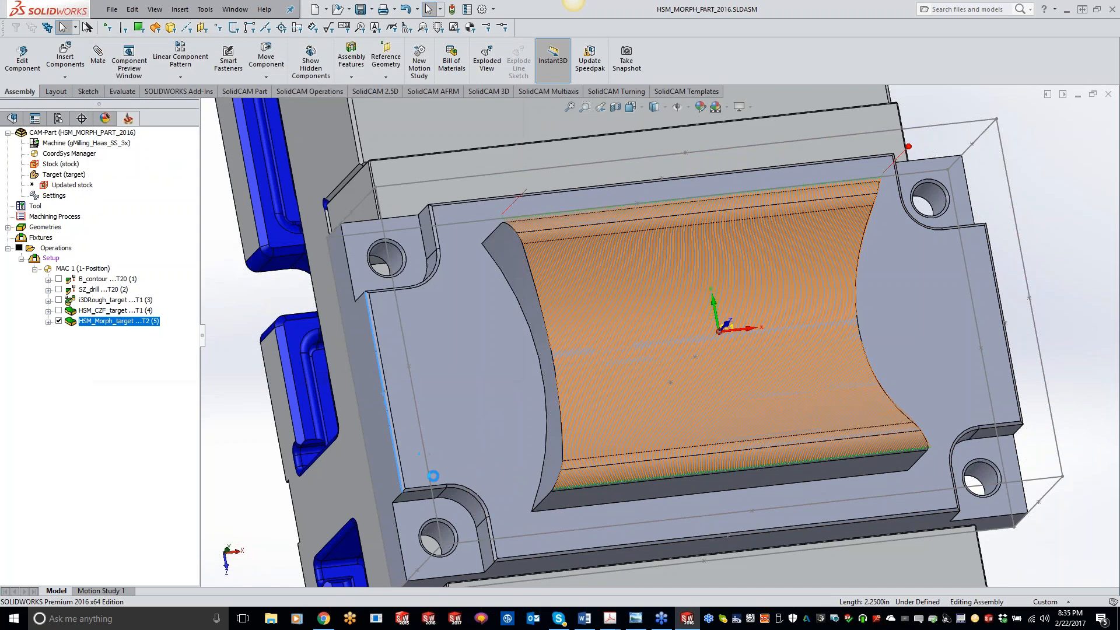
{"action": "left_click", "coordinate": [382, 296]}
{"action": "left_click", "coordinate": [34, 476]}
{"action": "left_click", "coordinate": [7, 152]}
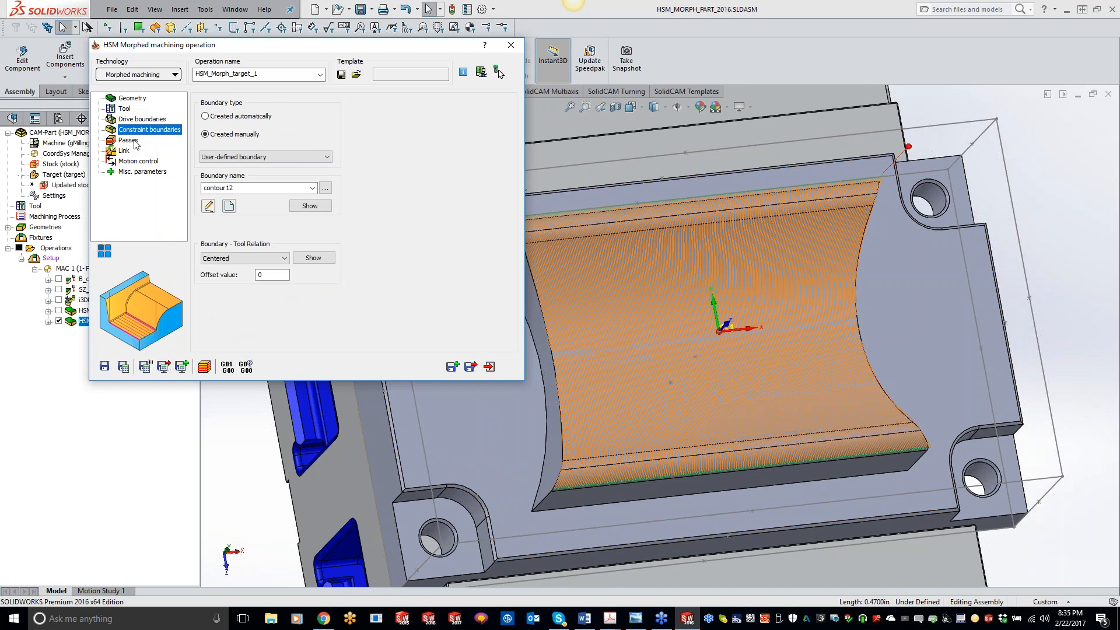
Set the operation's step over to 0.001 and save and calculate it.
{"action": "left_click", "coordinate": [128, 141]}
{"action": "double_click", "coordinate": [318, 245]}
{"action": "left_click", "coordinate": [124, 368]}
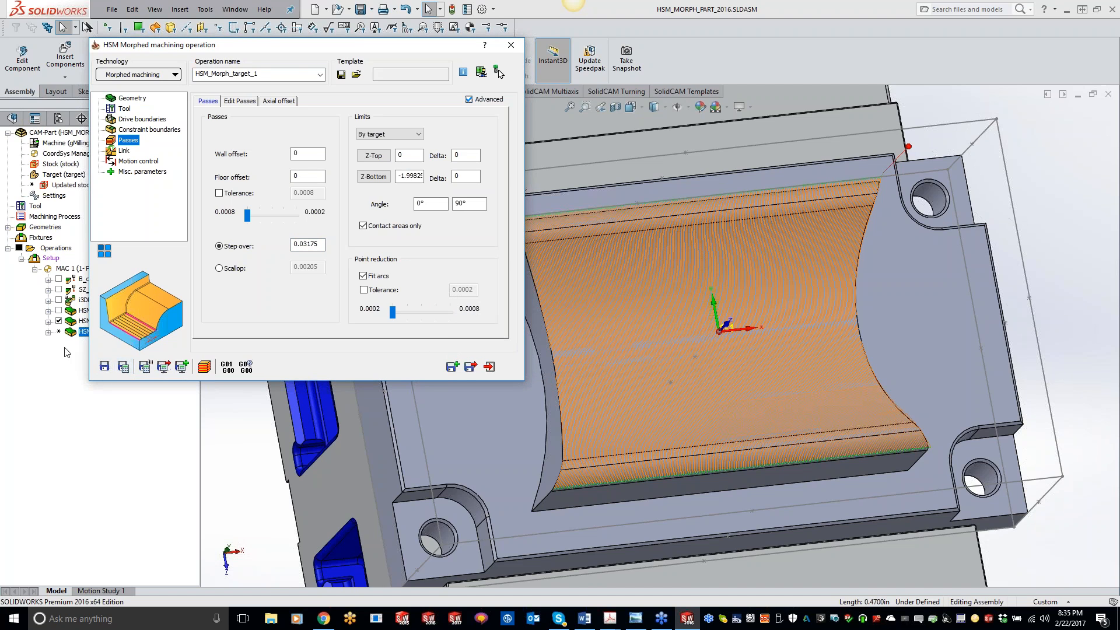
{"action": "double_click", "coordinate": [307, 244]}
{"action": "type", "text": "0.001"}
{"action": "left_click", "coordinate": [123, 366]}
Set the constraint boundary's tool relation to External and save and calculate the operation.
{"action": "left_click", "coordinate": [136, 130]}
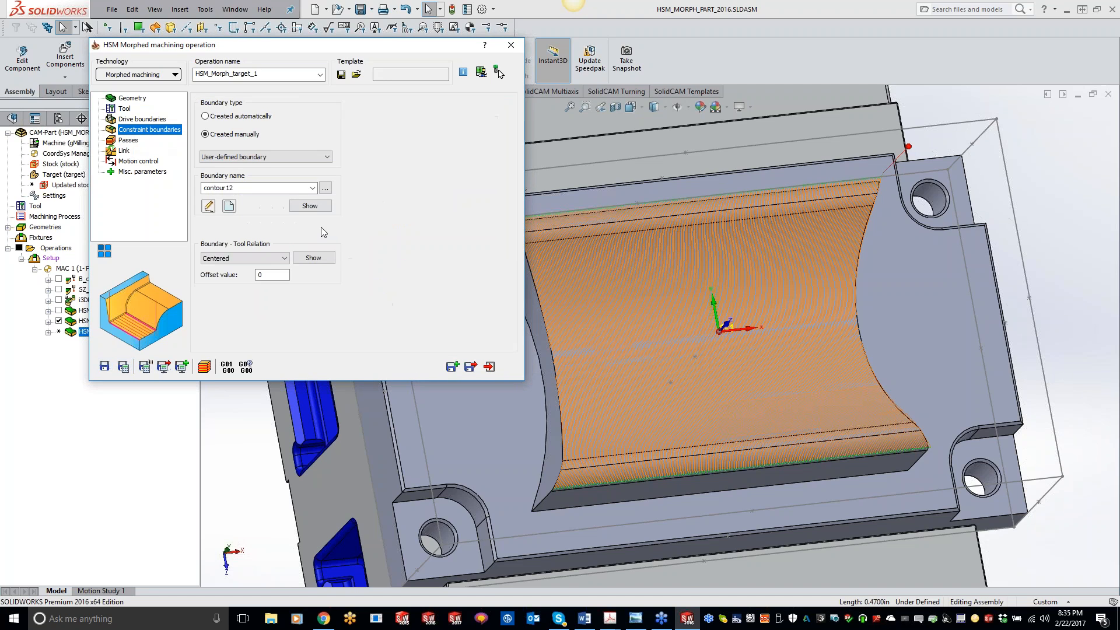
{"action": "left_click", "coordinate": [263, 259]}
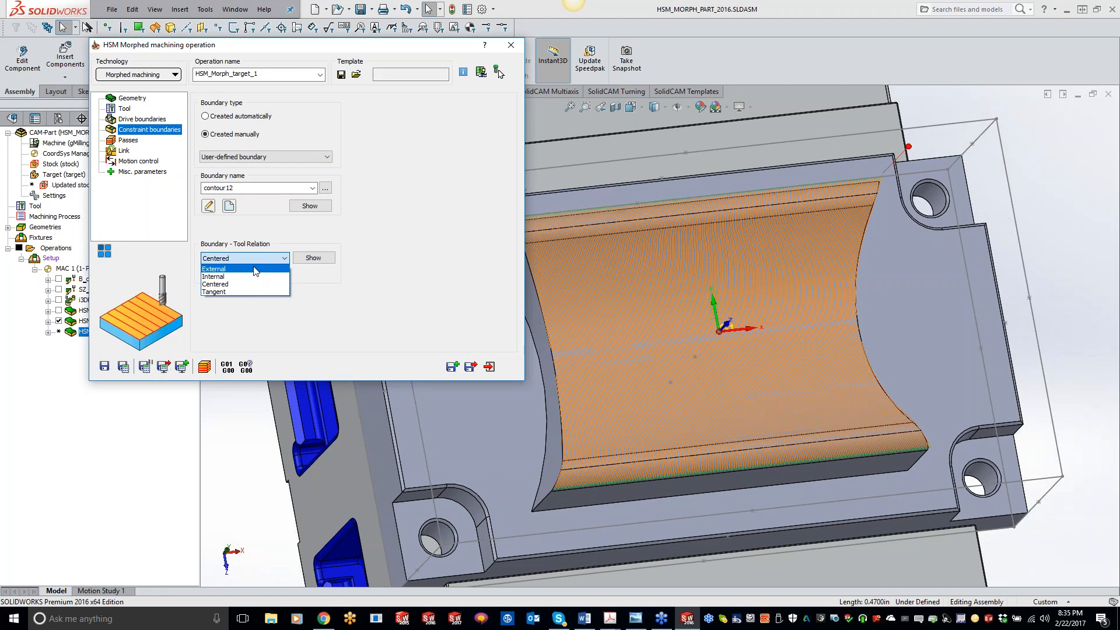
{"action": "left_click", "coordinate": [213, 269]}
{"action": "left_click", "coordinate": [123, 367]}
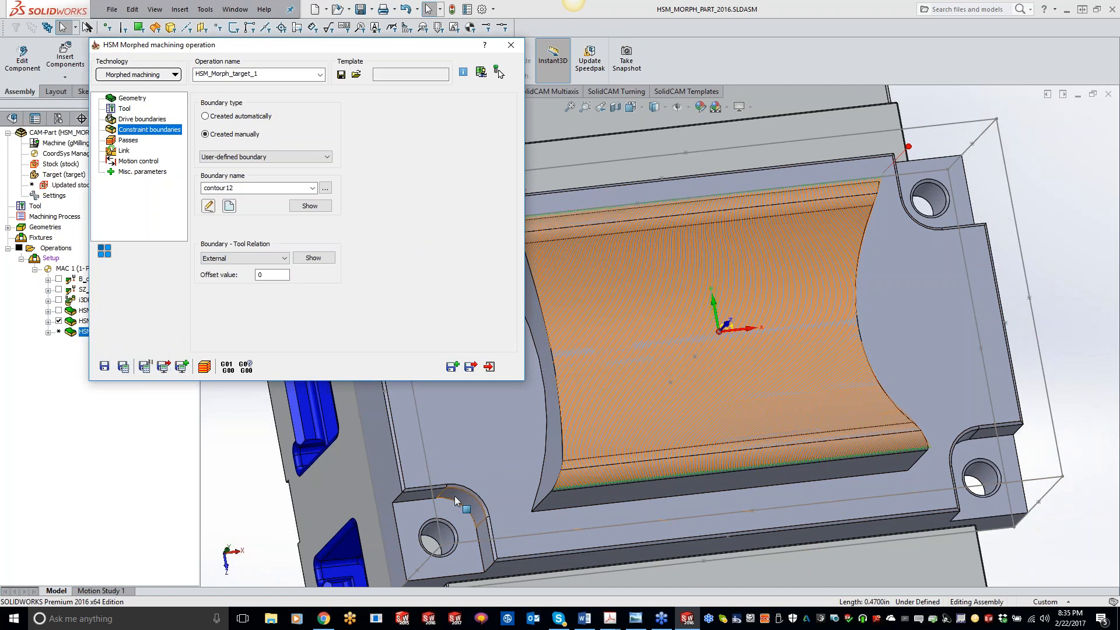
Change the operation's ball nose mill diameter to 0.06 in and save and calculate it.
{"action": "left_click", "coordinate": [123, 108]}
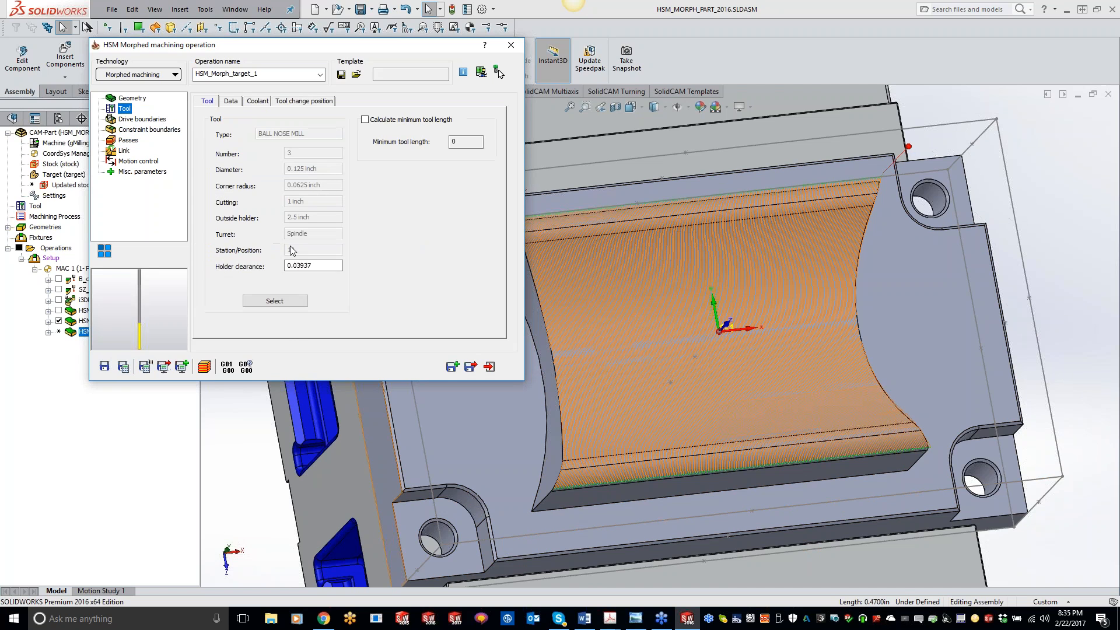
{"action": "left_click", "coordinate": [282, 301]}
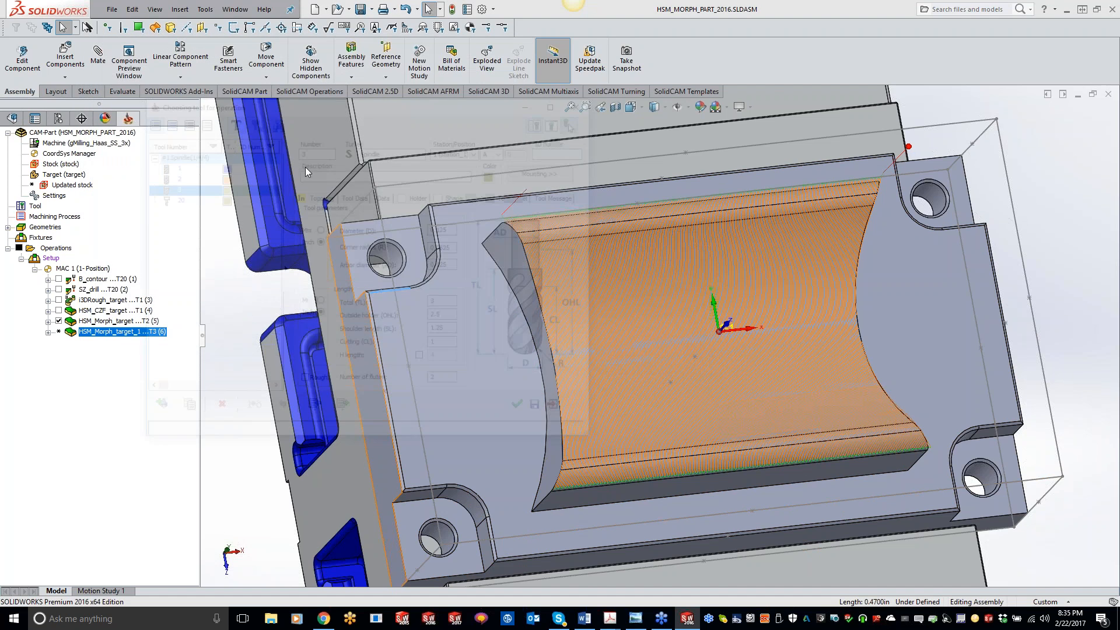
{"action": "type", "text": ".06"}
{"action": "key", "text": "Tab"}
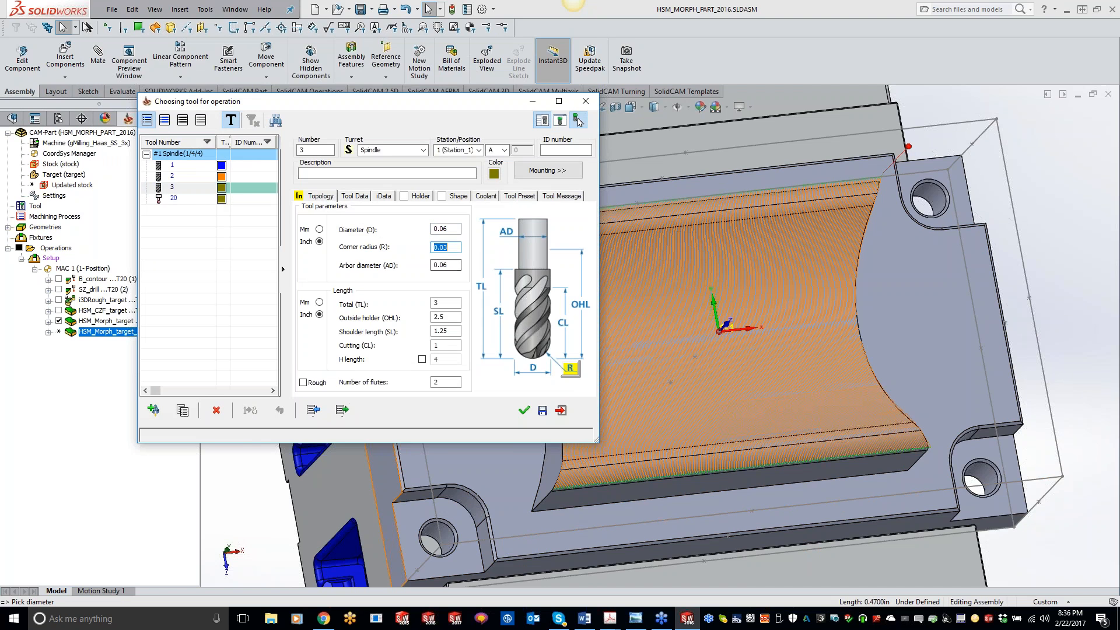
{"action": "left_click", "coordinate": [524, 411]}
{"action": "left_click", "coordinate": [125, 370]}
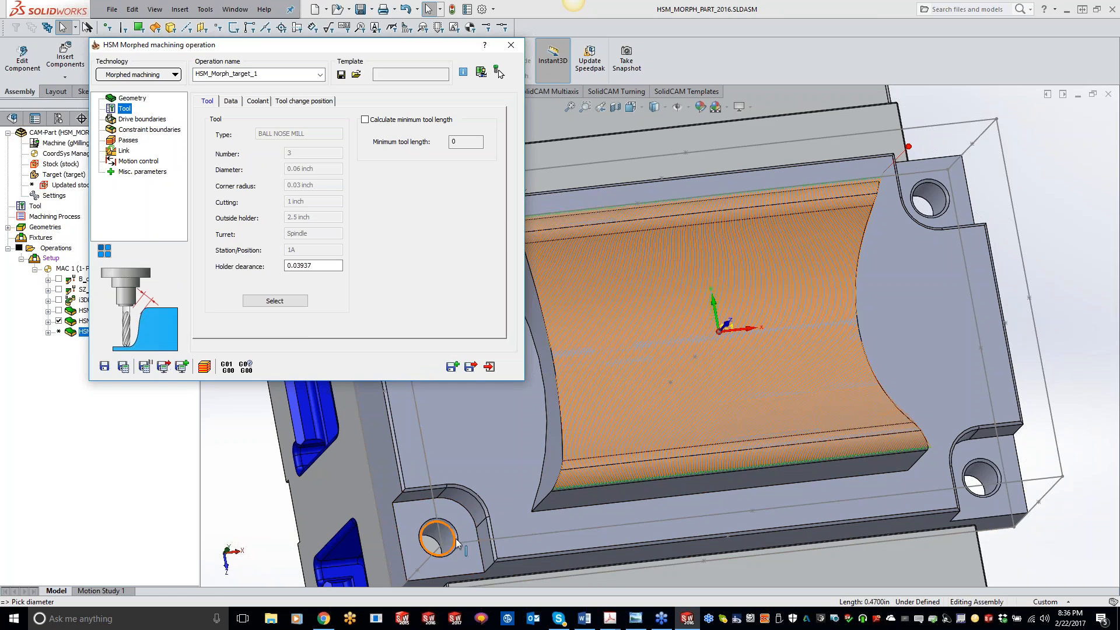
Inspect the new toolpath around the pocket corners, then close the operation dialog.
{"action": "scroll", "coordinate": [457, 530], "scroll_direction": "down", "scroll_amount": 4}
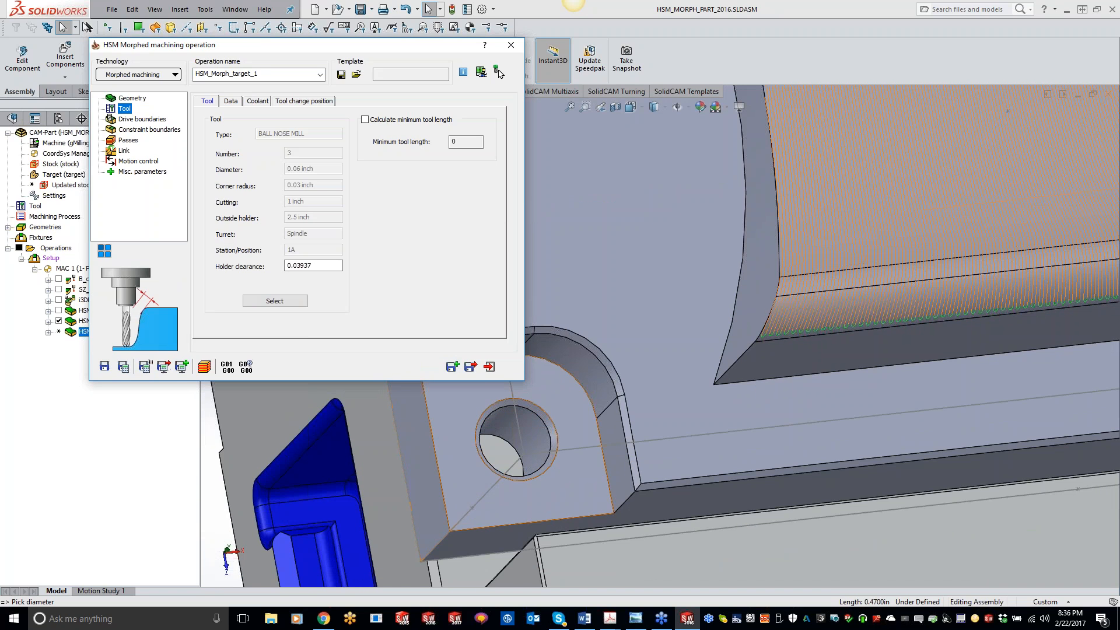
{"action": "scroll", "coordinate": [695, 373], "scroll_direction": "up", "scroll_amount": 6}
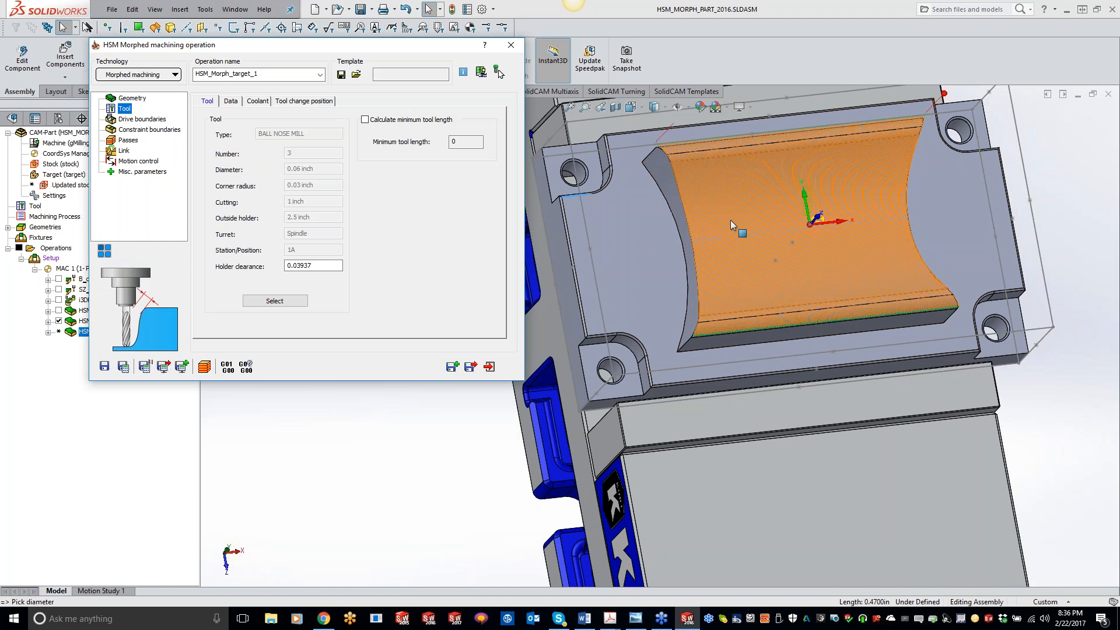
{"action": "middle_click_drag", "start_coordinate": [887, 223], "coordinate": [930, 148]}
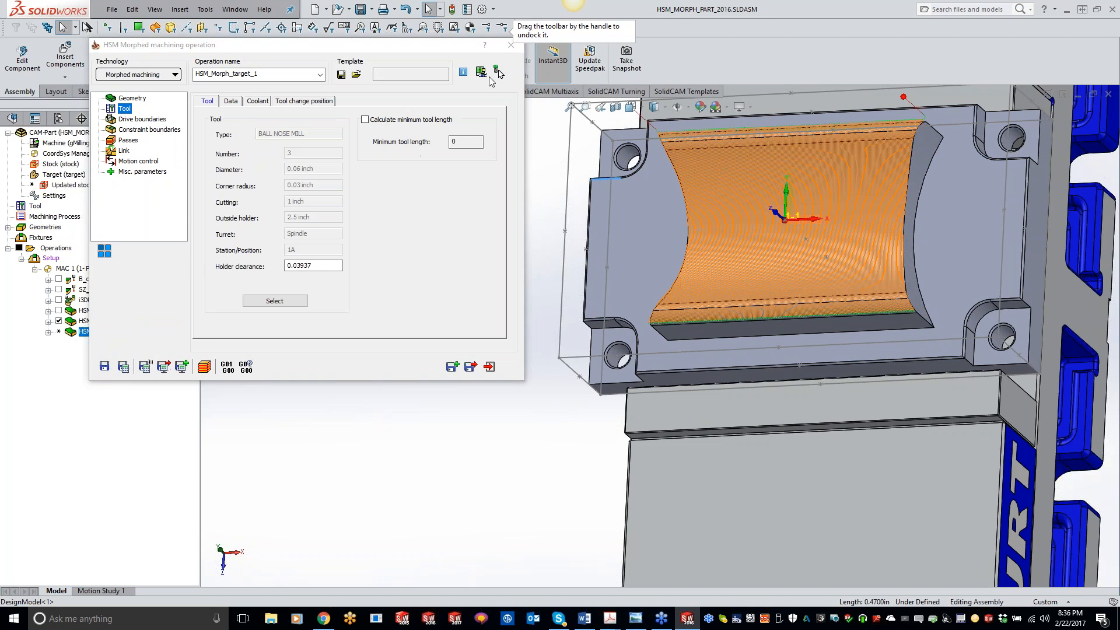
{"action": "left_click", "coordinate": [511, 46]}
Open the original Morphed operation and display its first drive curve on the part.
{"action": "double_click", "coordinate": [111, 323]}
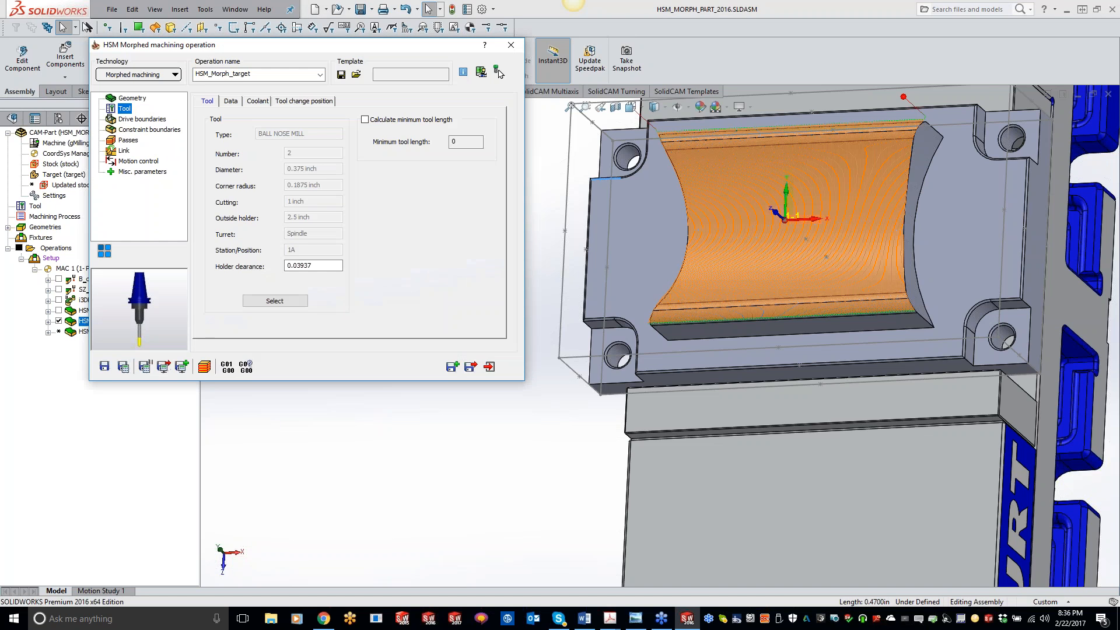
{"action": "left_click", "coordinate": [135, 119]}
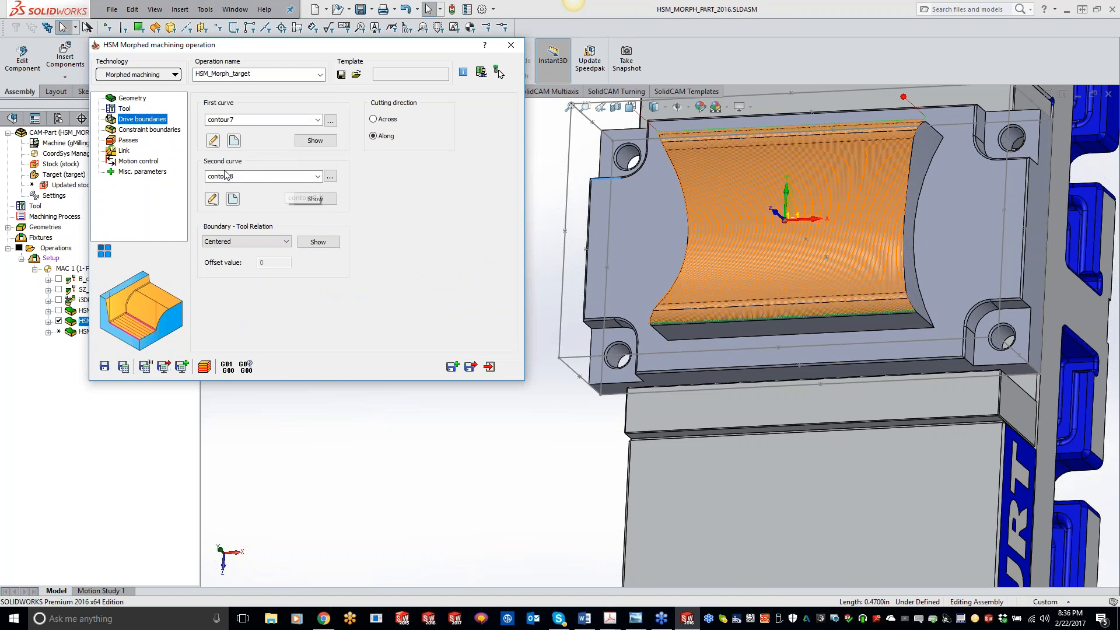
{"action": "left_click", "coordinate": [316, 141]}
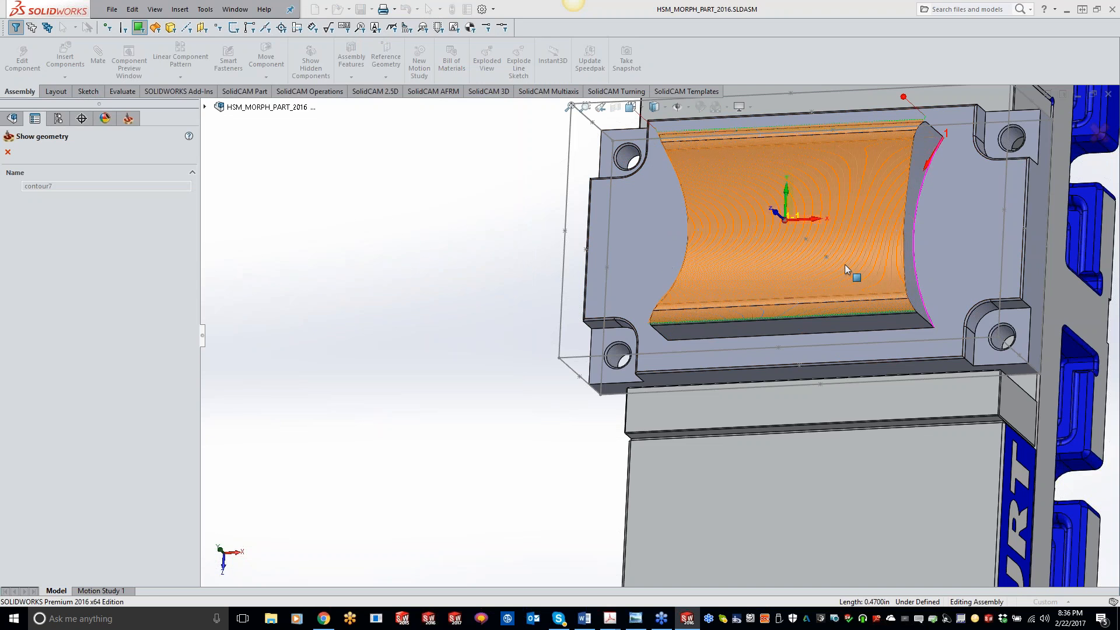
{"action": "middle_click_drag", "start_coordinate": [894, 266], "coordinate": [927, 193]}
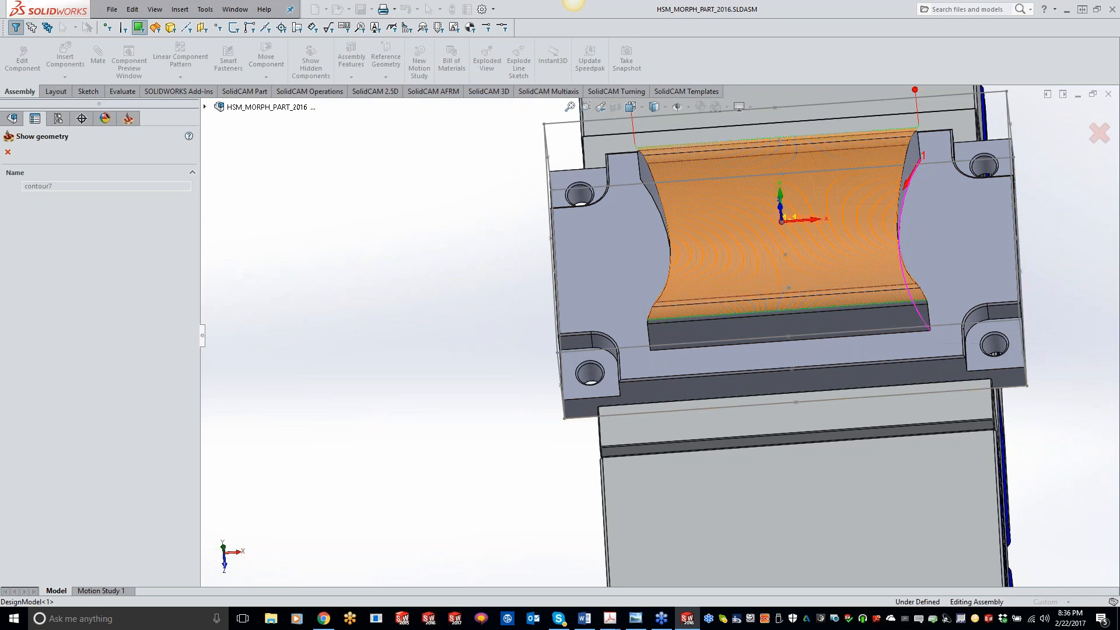
{"action": "middle_click_drag", "start_coordinate": [632, 221], "coordinate": [637, 201]}
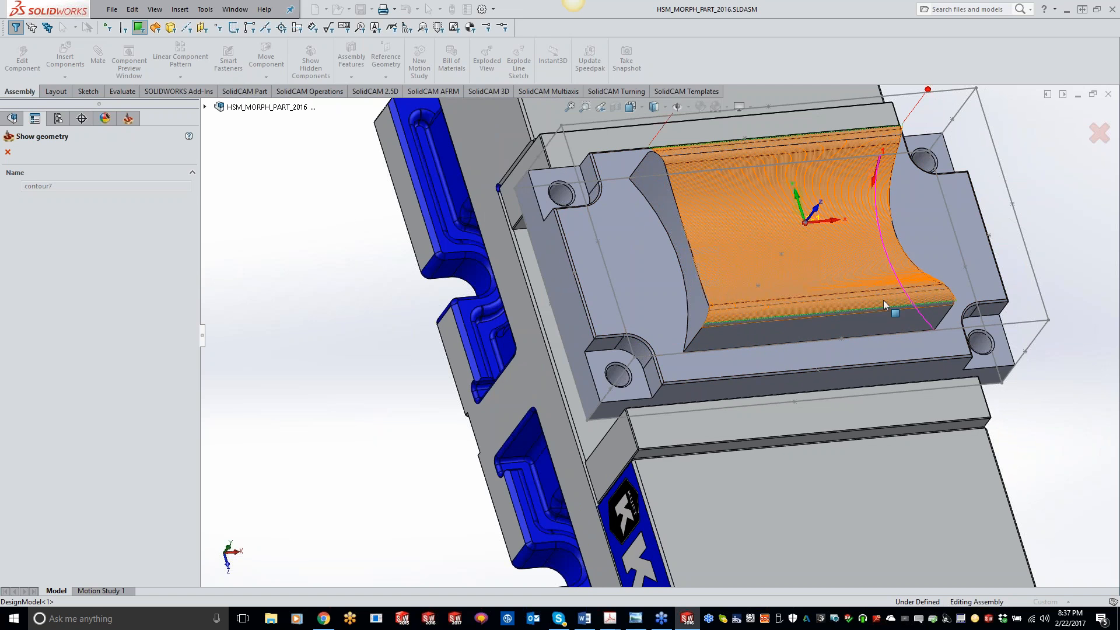
{"action": "middle_click_drag", "start_coordinate": [906, 281], "coordinate": [863, 314]}
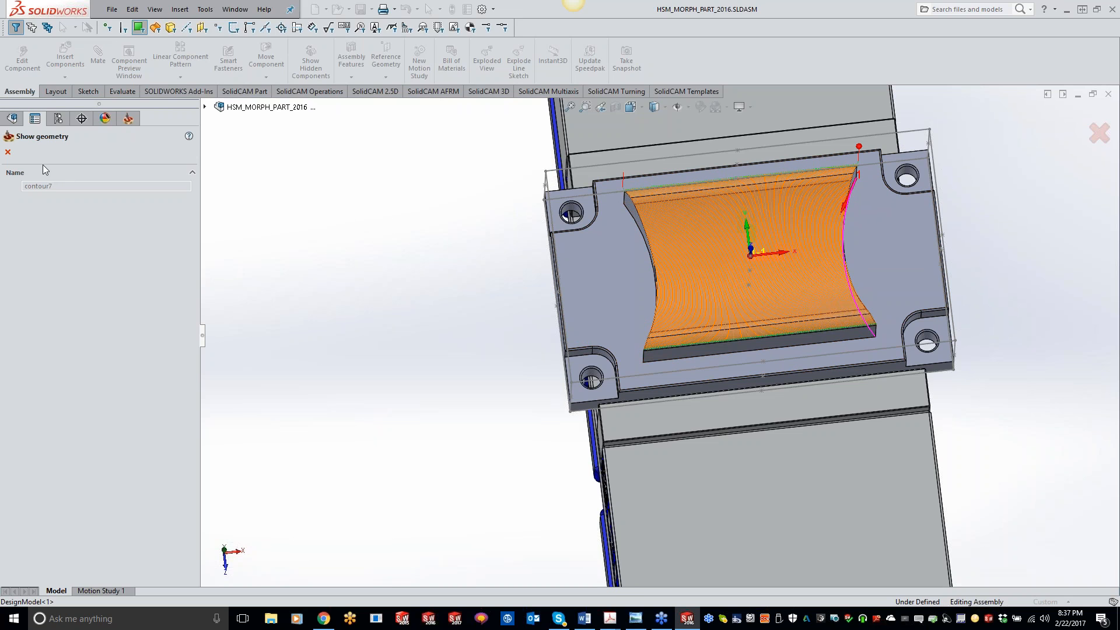
{"action": "left_click", "coordinate": [7, 151]}
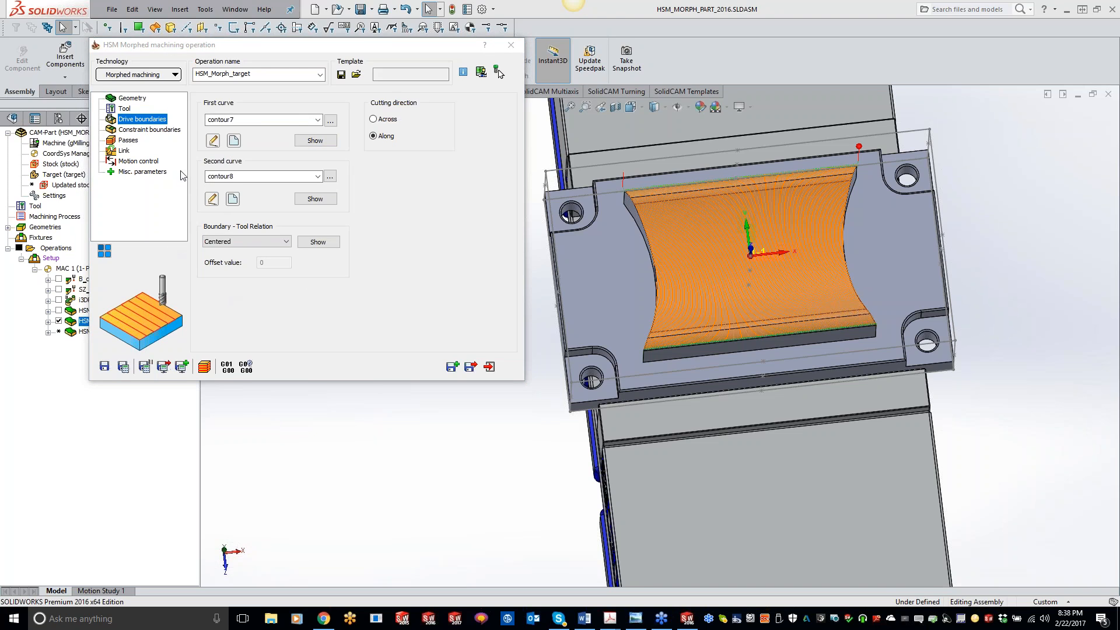
Replace the original operation's tool with a new bull nose mill of 0.375 in diameter.
{"action": "left_click", "coordinate": [127, 110]}
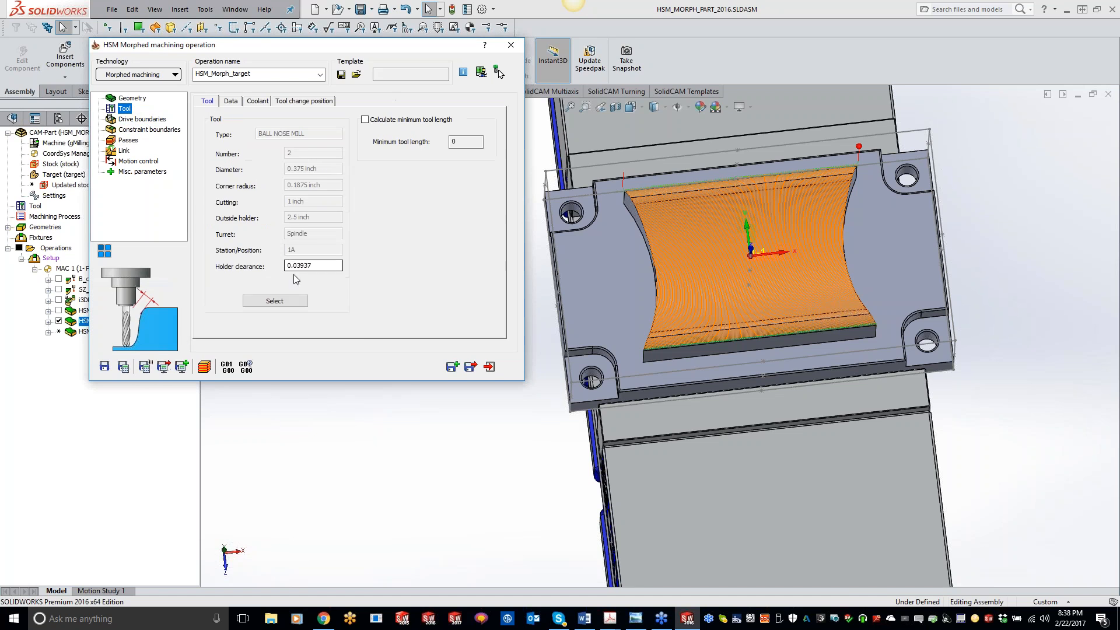
{"action": "left_click", "coordinate": [287, 304]}
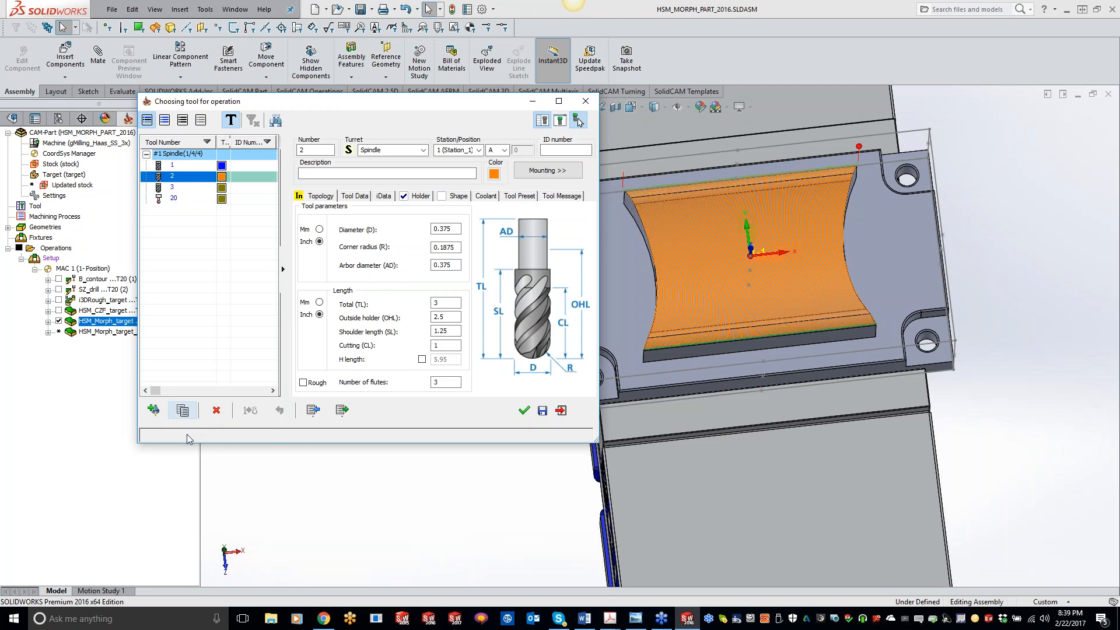
{"action": "left_click", "coordinate": [153, 410]}
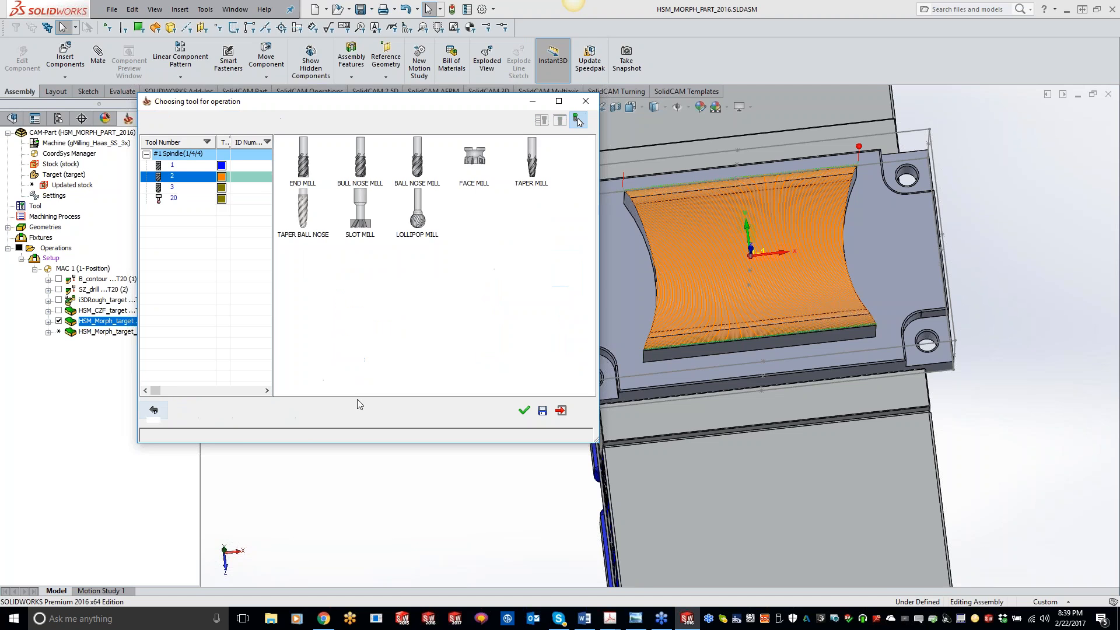
{"action": "left_click", "coordinate": [360, 170]}
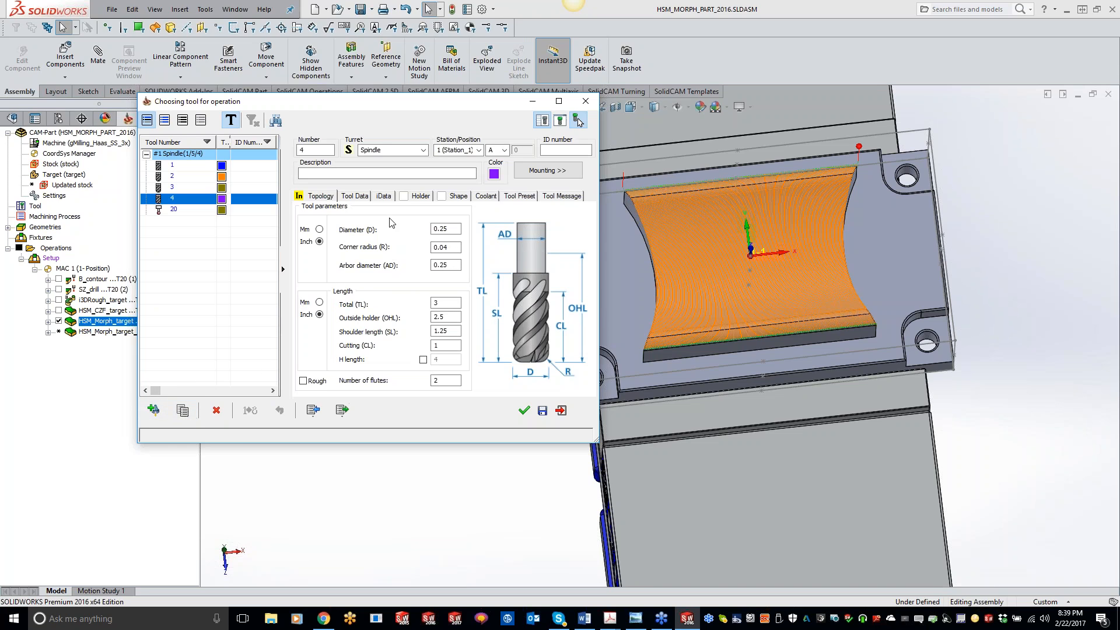
{"action": "double_click", "coordinate": [443, 229]}
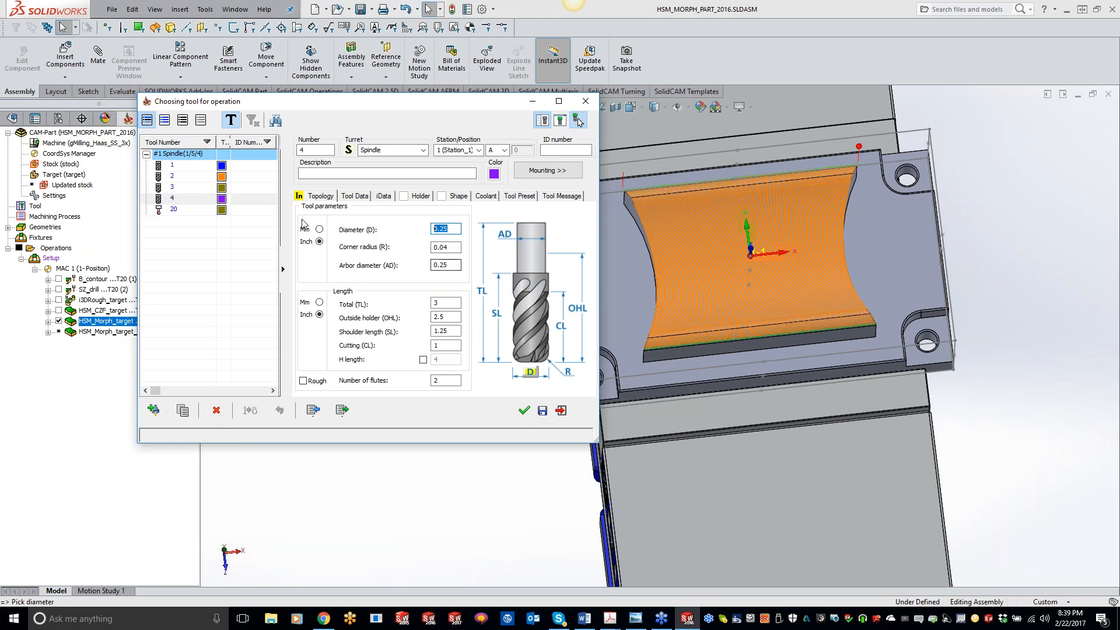
{"action": "left_click", "coordinate": [185, 178]}
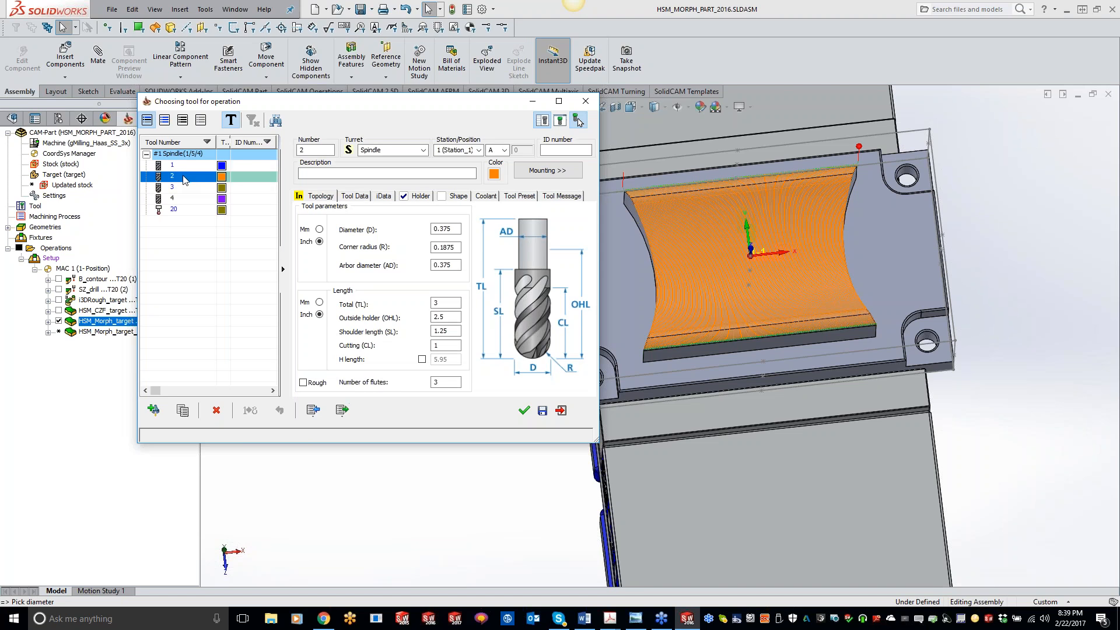
{"action": "left_click", "coordinate": [178, 188]}
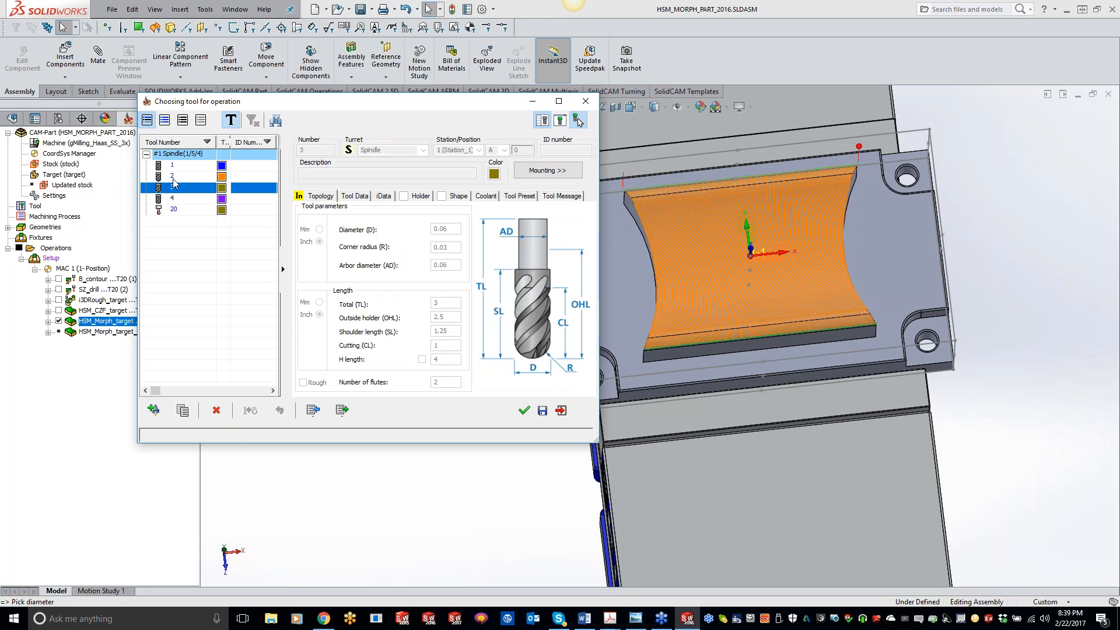
{"action": "left_click", "coordinate": [175, 198]}
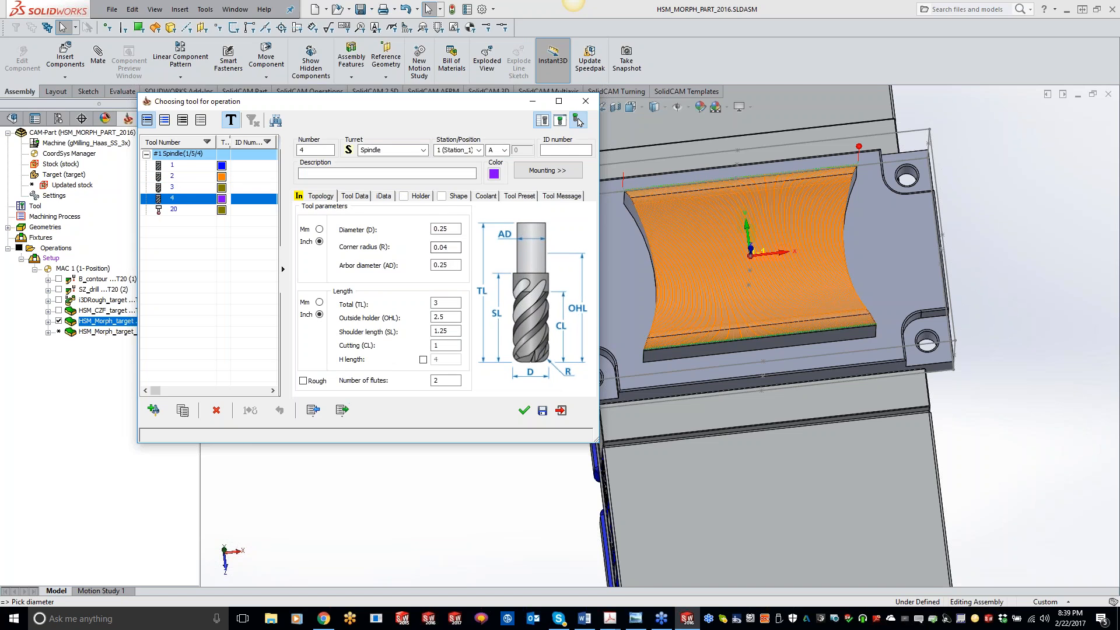
{"action": "left_click_drag", "start_coordinate": [451, 229], "coordinate": [393, 233]}
{"action": "type", "text": ".375"}
{"action": "key", "text": "Tab"}
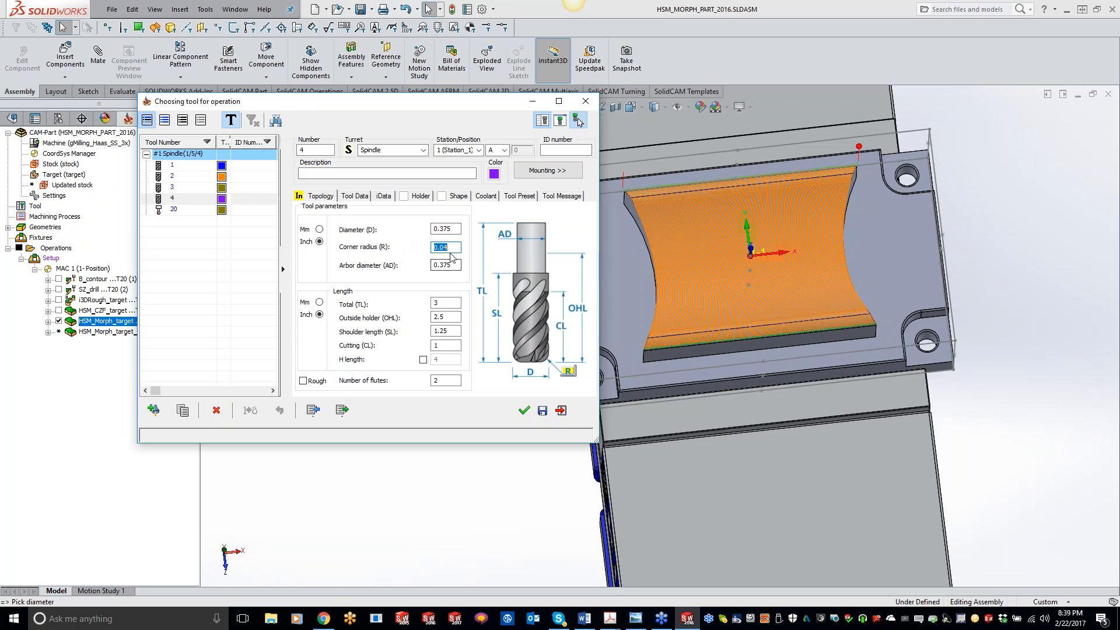
{"action": "left_click", "coordinate": [524, 410]}
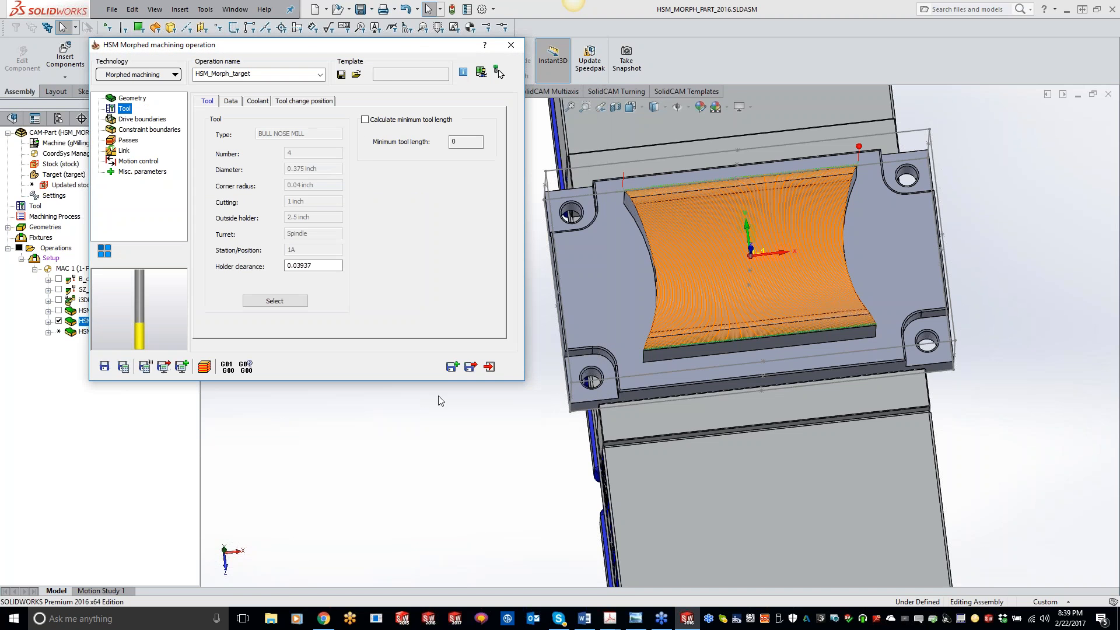
Save and calculate the operation with the new bull nose mill, and briefly open and exit the simulation.
{"action": "left_click", "coordinate": [122, 368]}
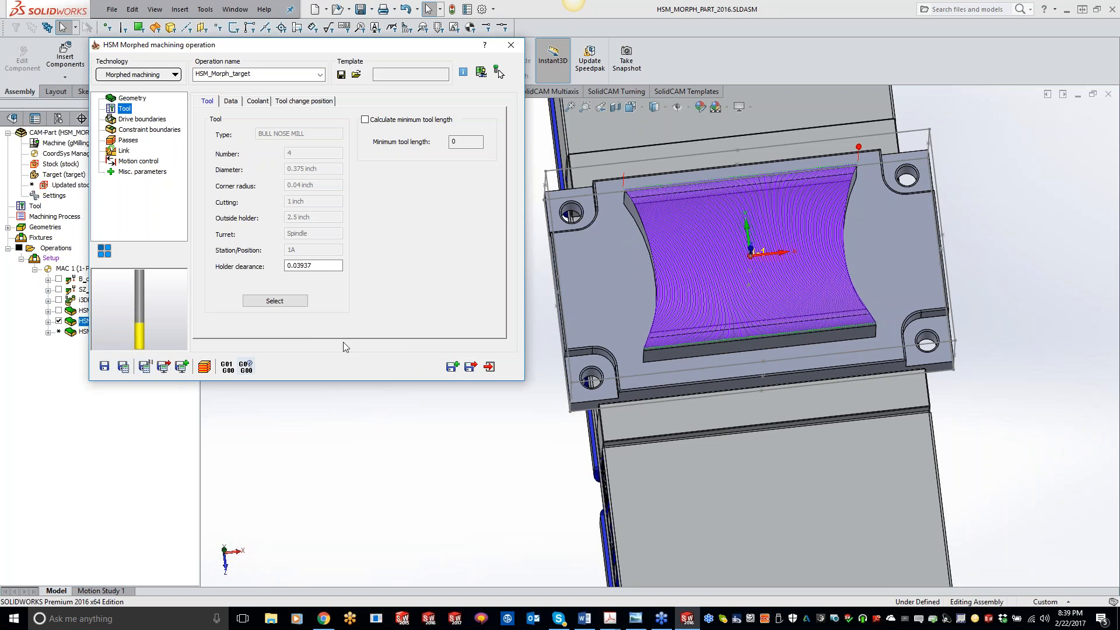
{"action": "left_click", "coordinate": [212, 369]}
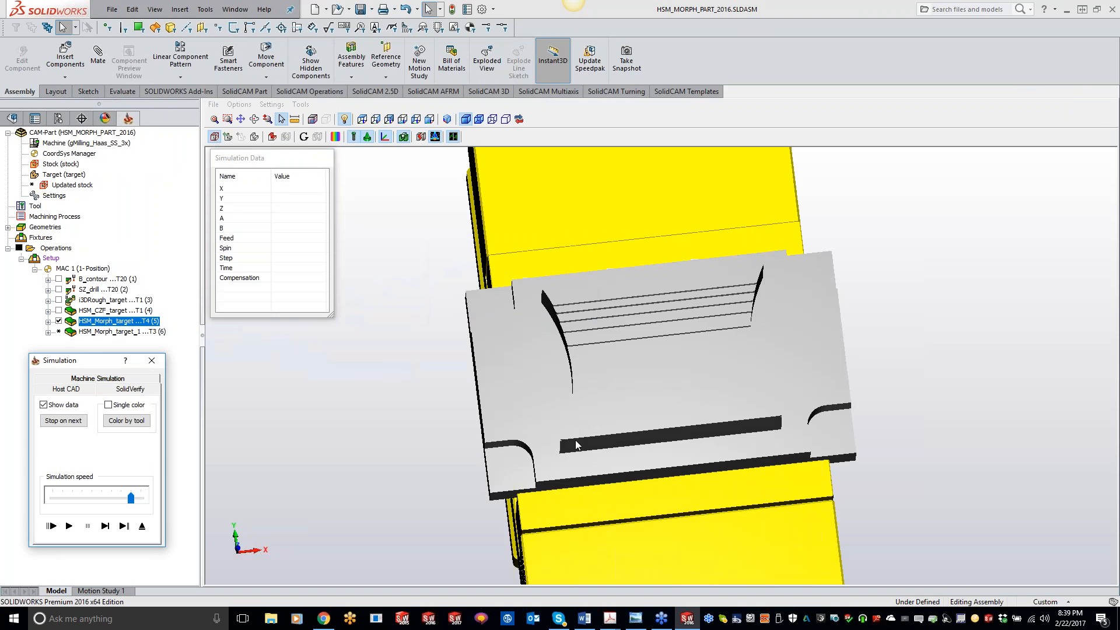
{"action": "left_click", "coordinate": [152, 360]}
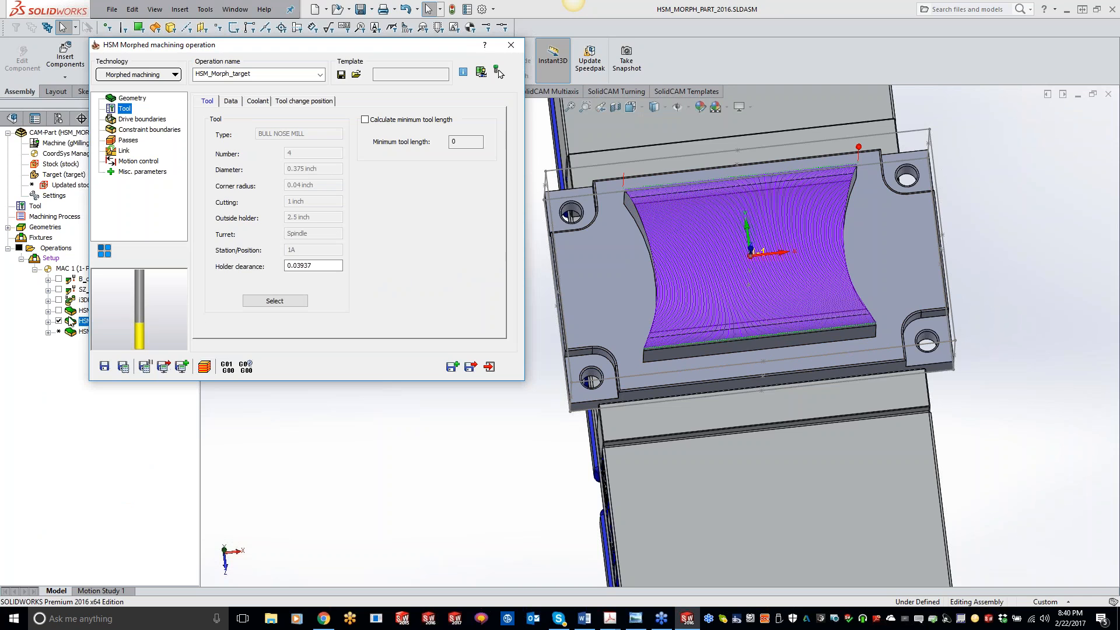
Set the bull nose mill's display color to red in the tool settings and recalculate the operation.
{"action": "left_click", "coordinate": [246, 301]}
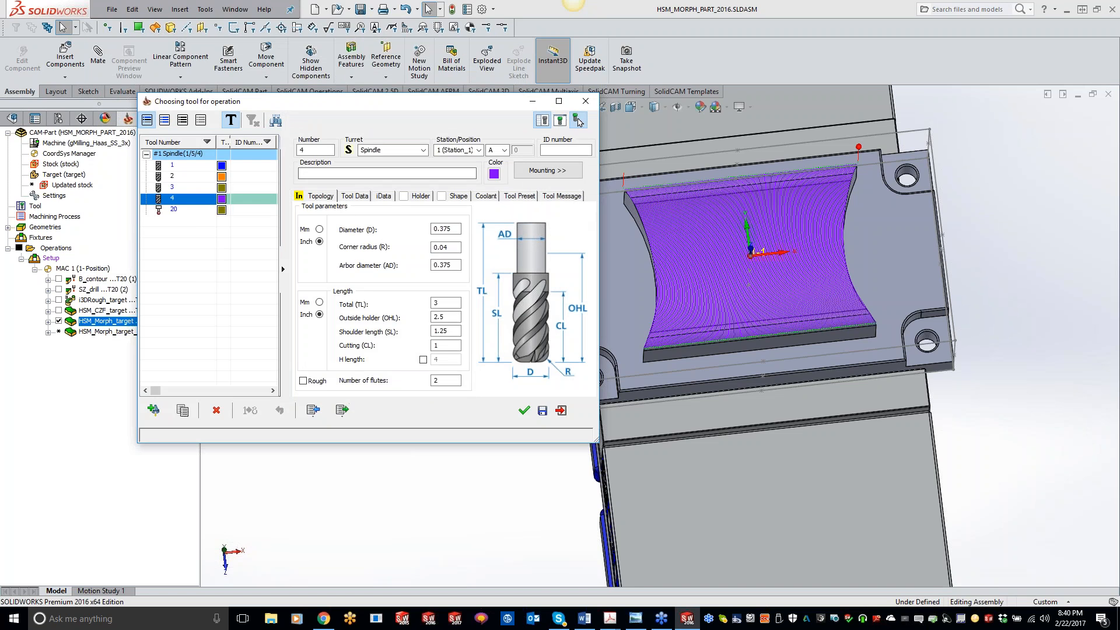
{"action": "left_click", "coordinate": [494, 174]}
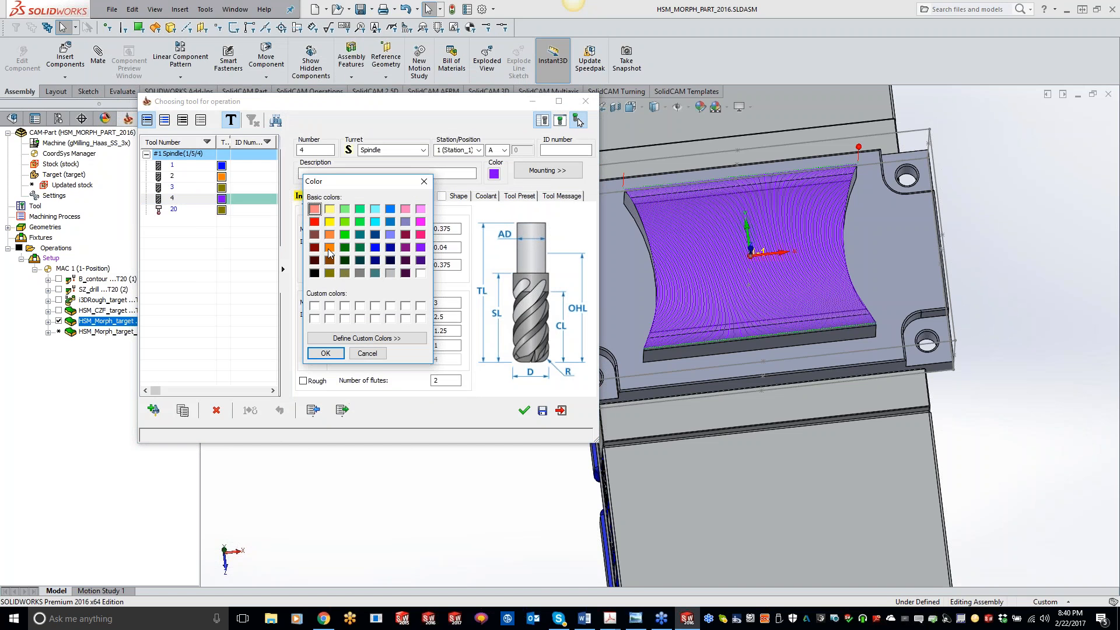
{"action": "left_click", "coordinate": [315, 221]}
{"action": "left_click", "coordinate": [326, 353]}
{"action": "left_click", "coordinate": [524, 410]}
{"action": "left_click", "coordinate": [123, 366]}
{"action": "left_click", "coordinate": [512, 284]}
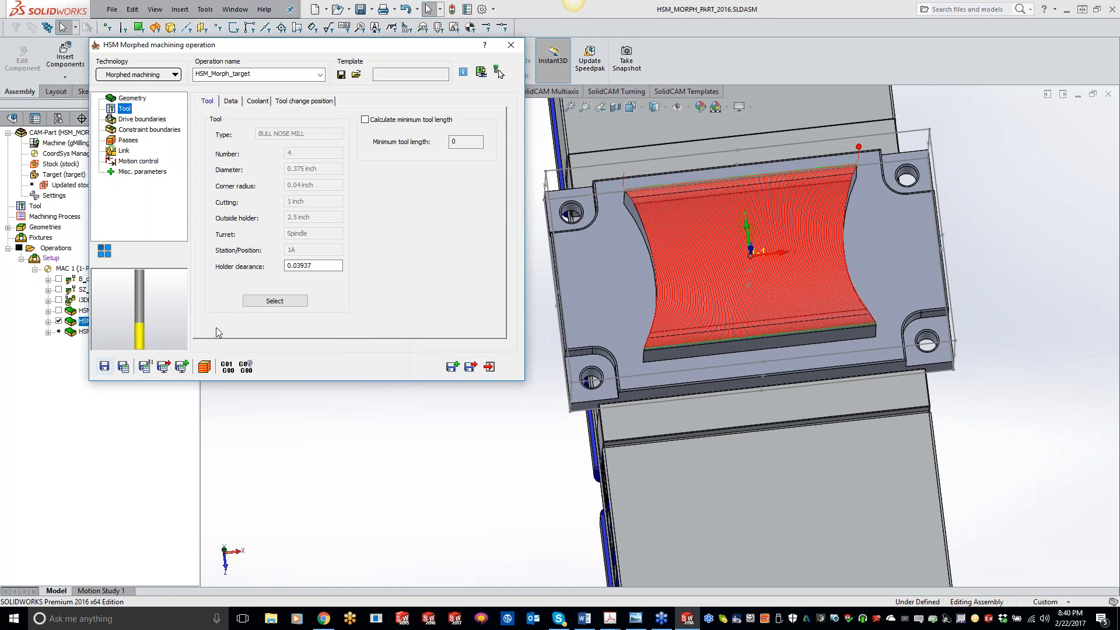
Start the SolidVerify simulation and adjust the tool facet tolerance value in its accuracy settings.
{"action": "left_click", "coordinate": [204, 367]}
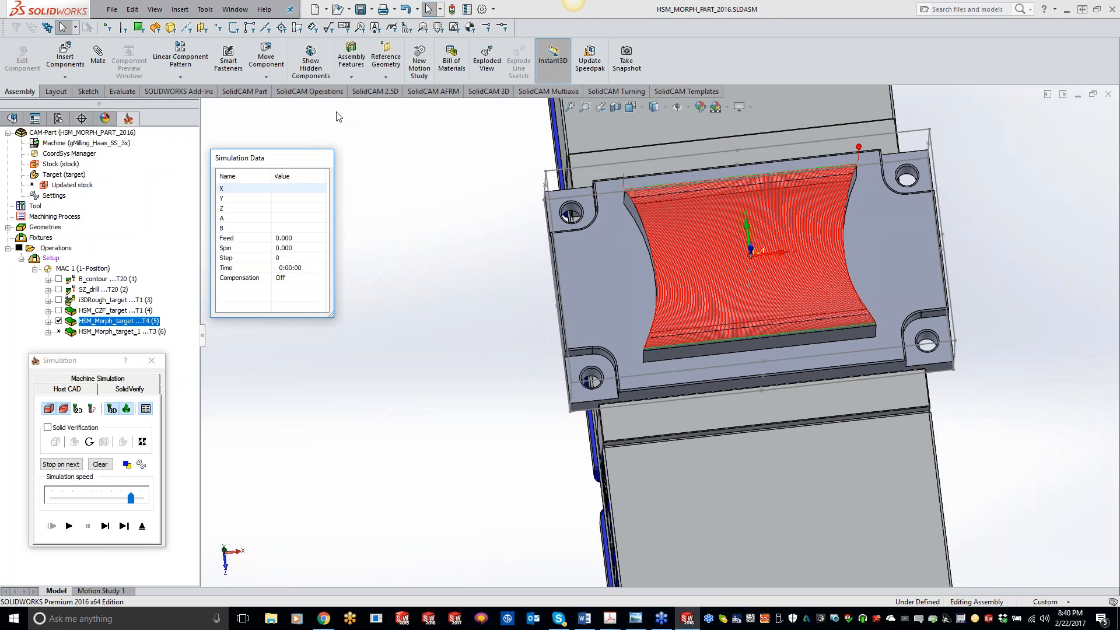
{"action": "left_click", "coordinate": [129, 389]}
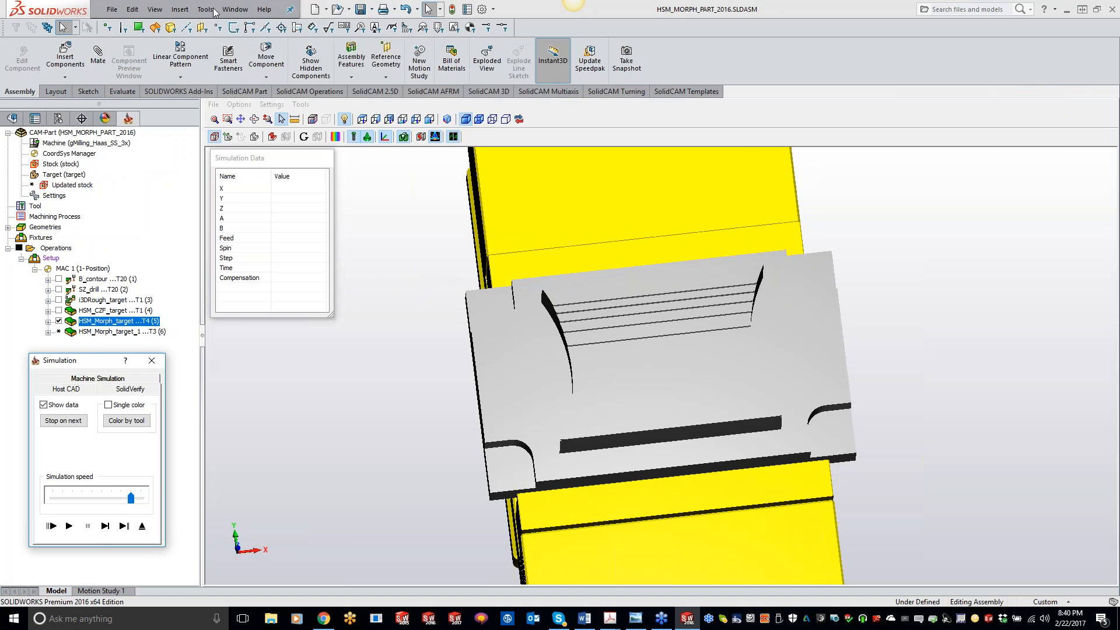
{"action": "left_click", "coordinate": [214, 11]}
{"action": "mouse_move", "coordinate": [235, 11]}
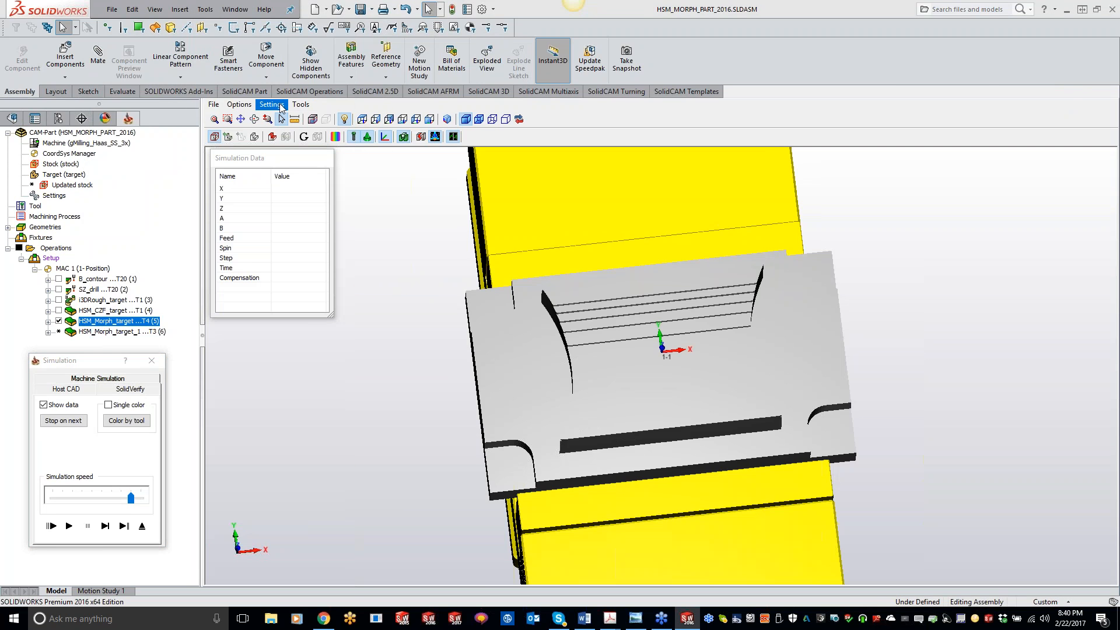
{"action": "left_click", "coordinate": [271, 104]}
{"action": "left_click", "coordinate": [292, 144]}
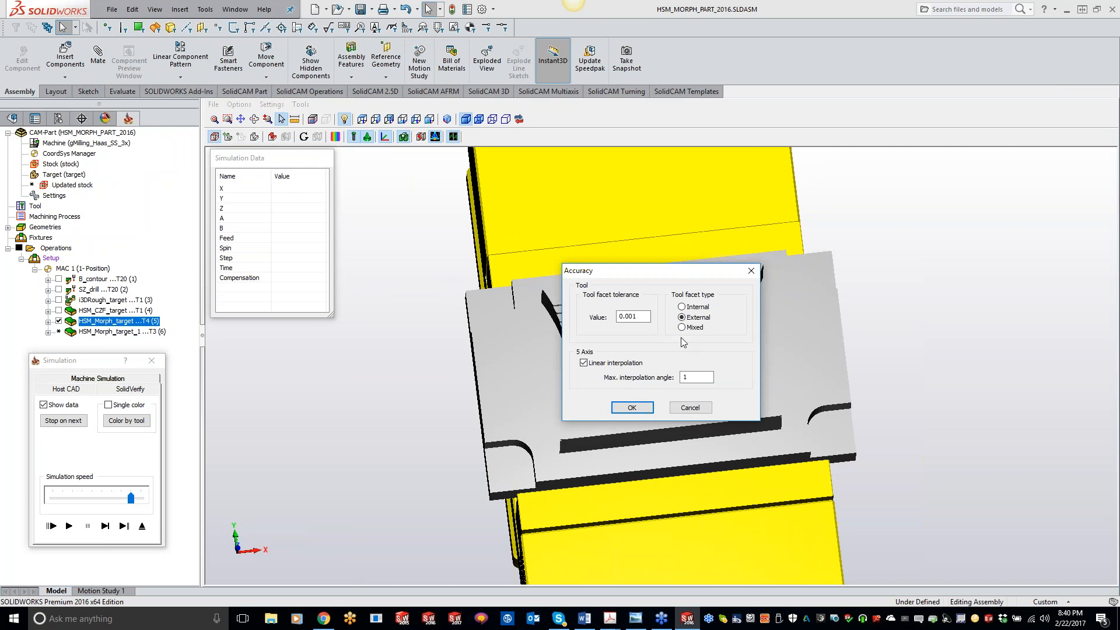
{"action": "double_click", "coordinate": [629, 316]}
{"action": "type", "text": "."}
{"action": "left_click", "coordinate": [629, 407]}
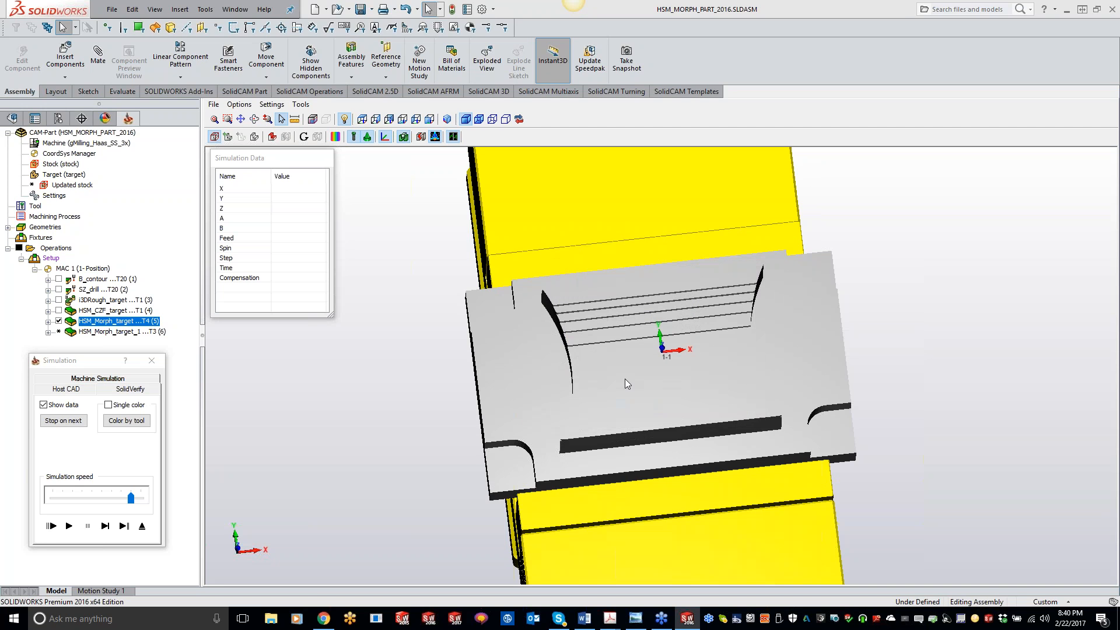
Restart the simulation in SolidVerify mode and play the toolpath.
{"action": "left_click", "coordinate": [142, 526]}
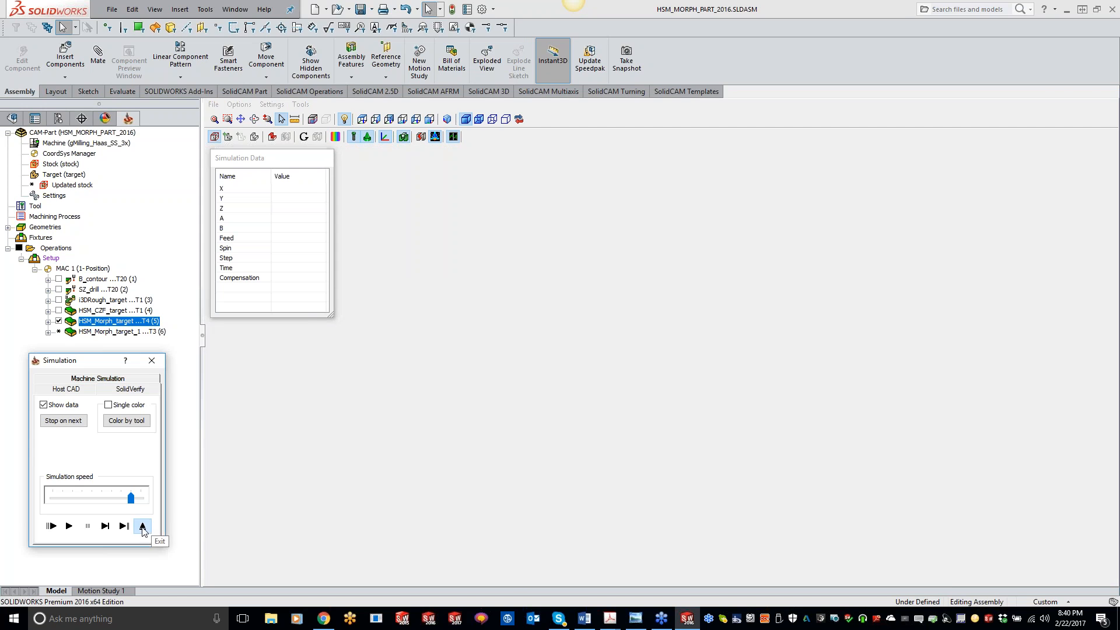
{"action": "left_click", "coordinate": [205, 366]}
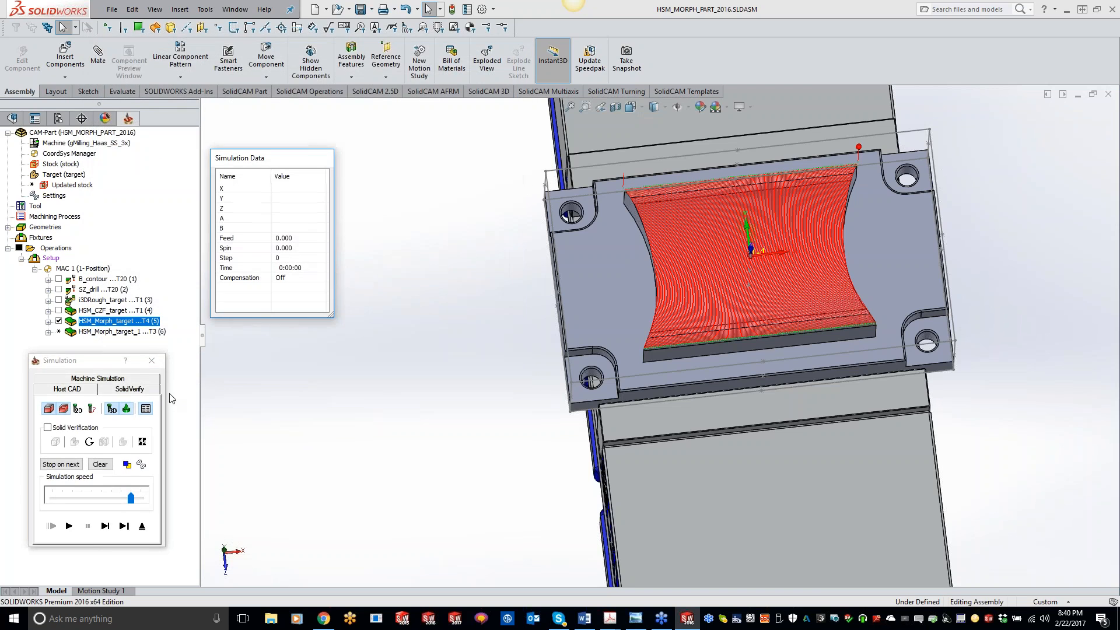
{"action": "left_click", "coordinate": [130, 391]}
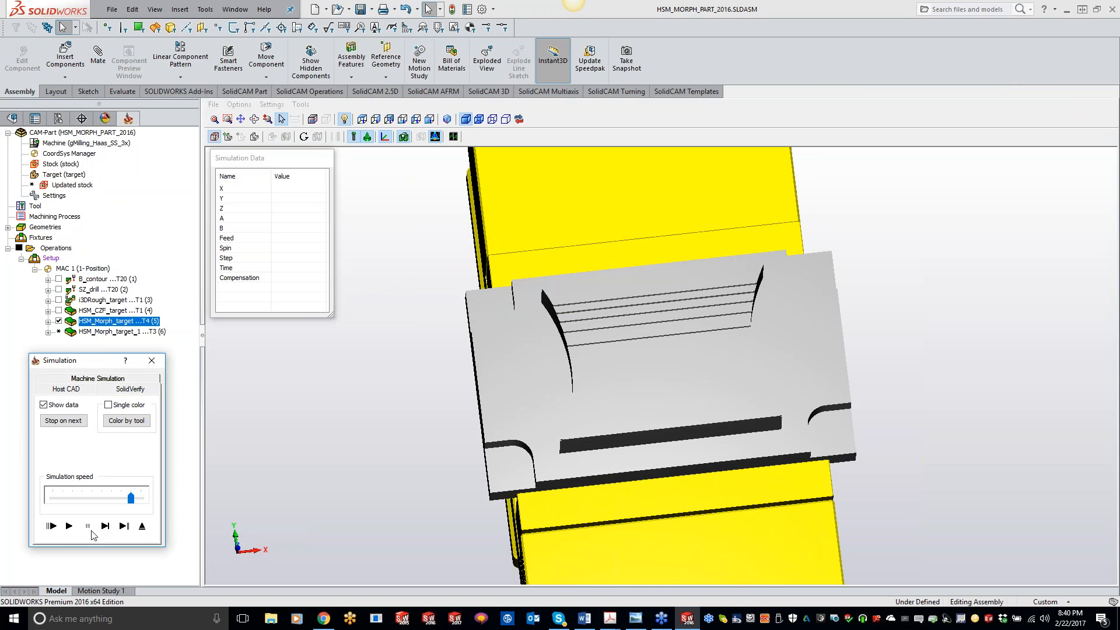
{"action": "left_click", "coordinate": [72, 526]}
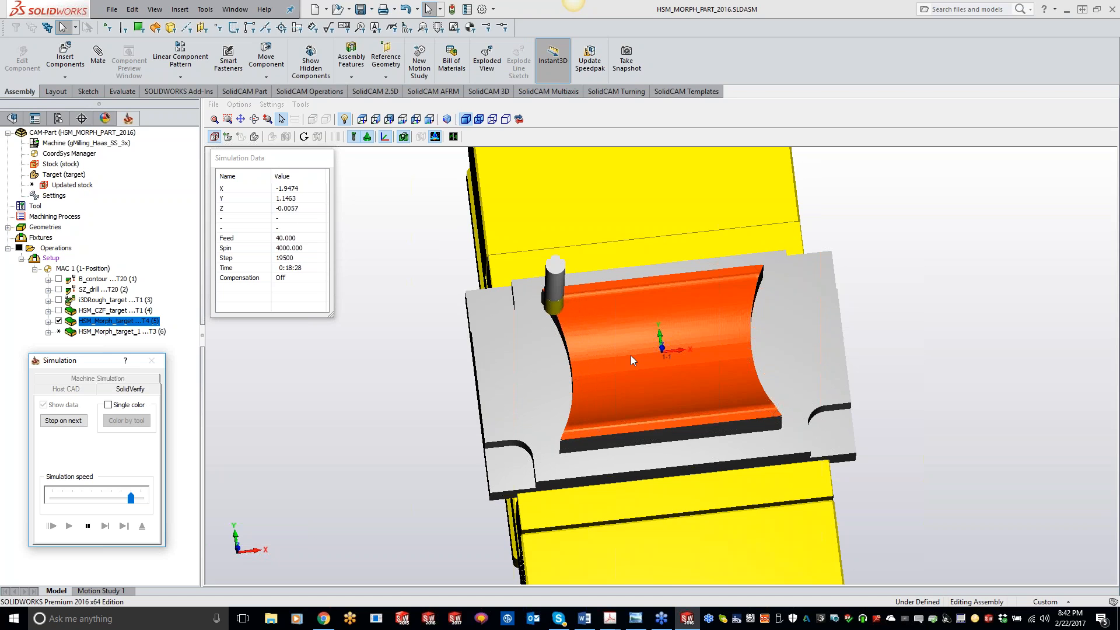
Inspect the simulated machined surface up close and close the operation dialog.
{"action": "scroll", "coordinate": [631, 355], "scroll_direction": "up", "scroll_amount": 3}
{"action": "scroll", "coordinate": [617, 355], "scroll_direction": "down", "scroll_amount": 5}
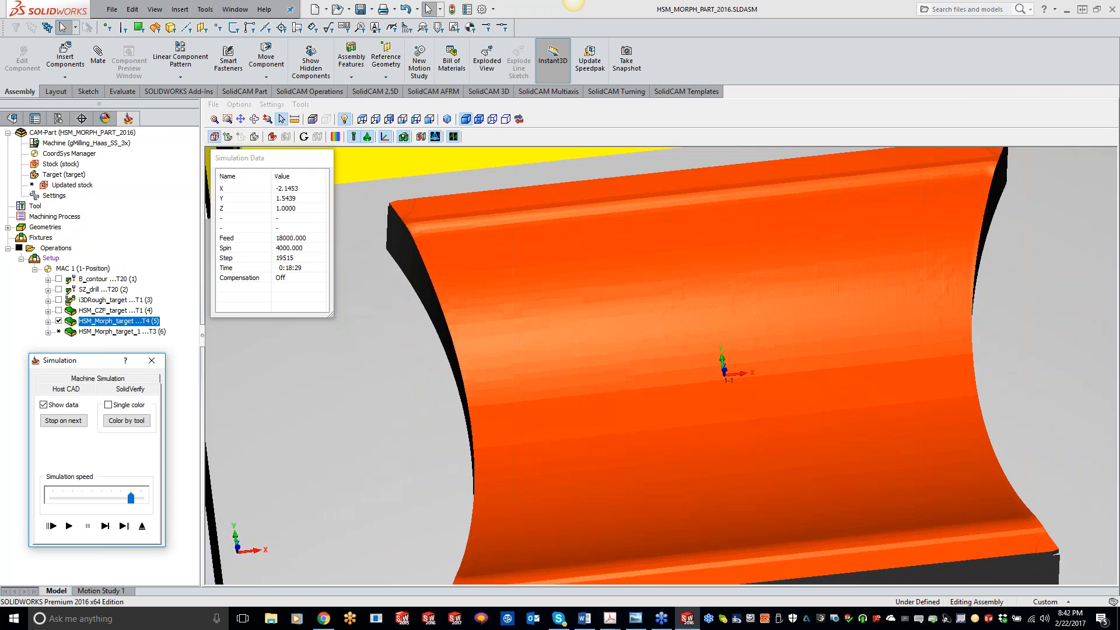
{"action": "middle_click_drag", "start_coordinate": [618, 356], "coordinate": [586, 354]}
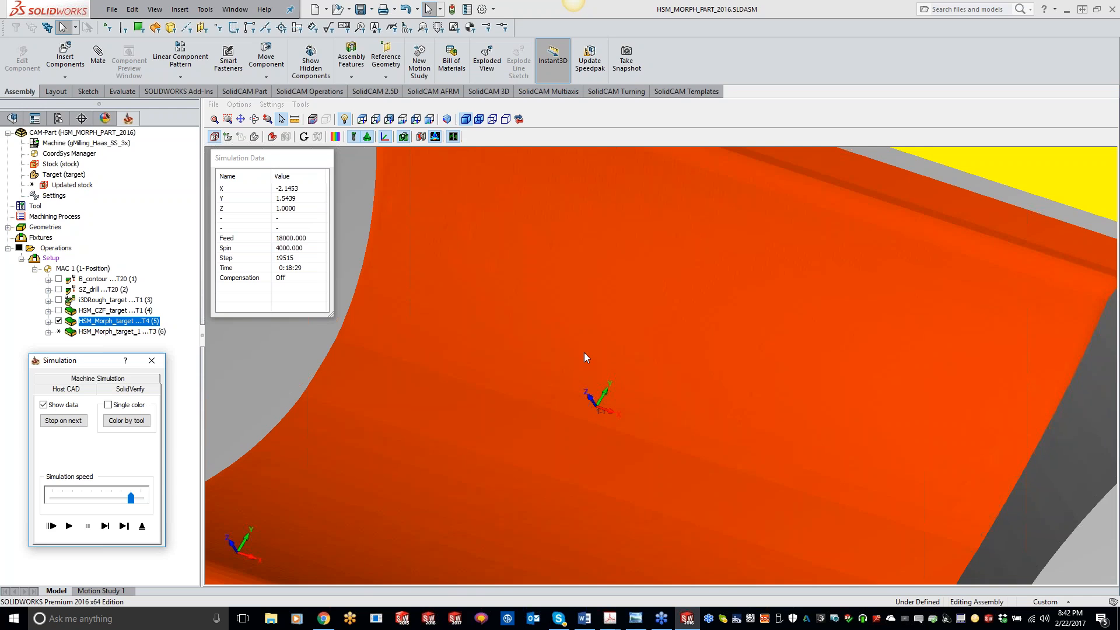
{"action": "middle_click_drag", "start_coordinate": [583, 354], "coordinate": [586, 340]}
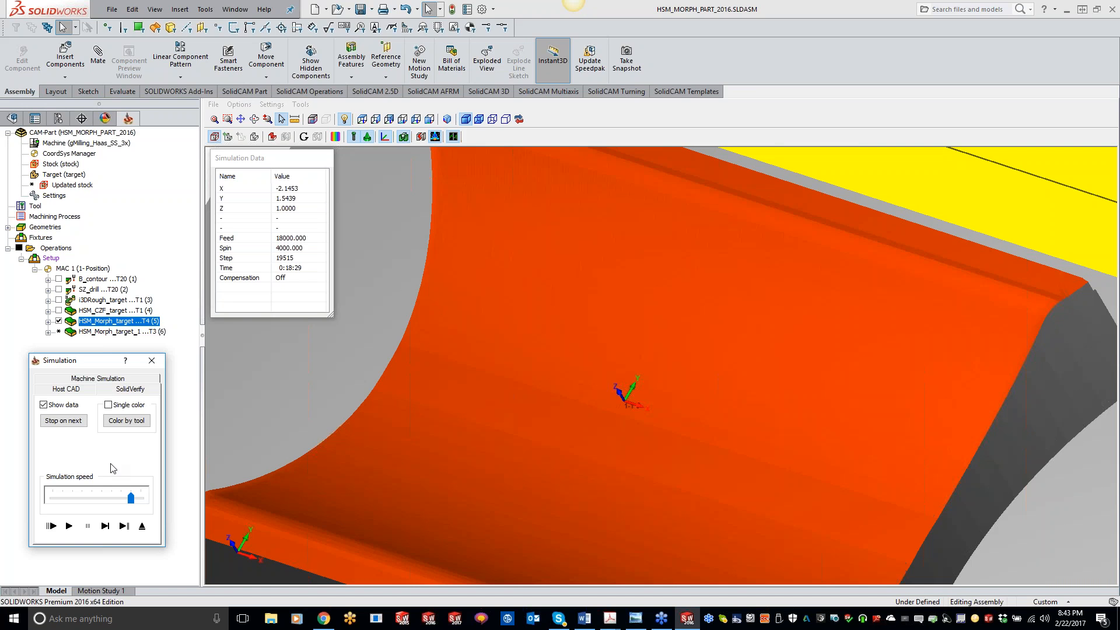
{"action": "middle_click_drag", "start_coordinate": [253, 371], "coordinate": [262, 371]}
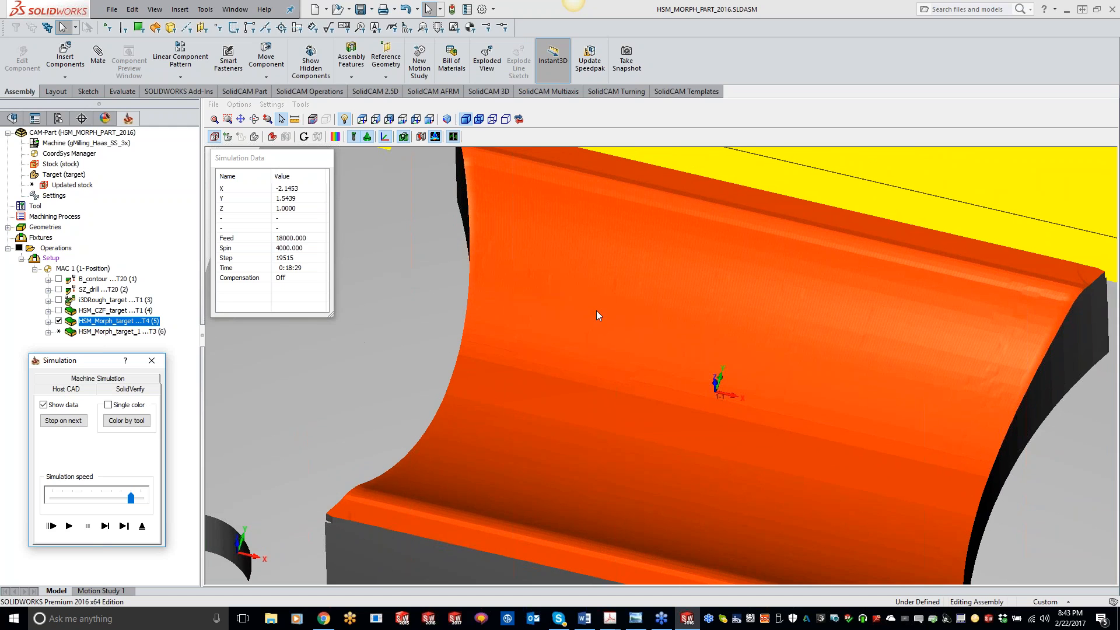
{"action": "scroll", "coordinate": [578, 311], "scroll_direction": "down", "scroll_amount": 2}
{"action": "middle_click_drag", "start_coordinate": [594, 310], "coordinate": [523, 355]}
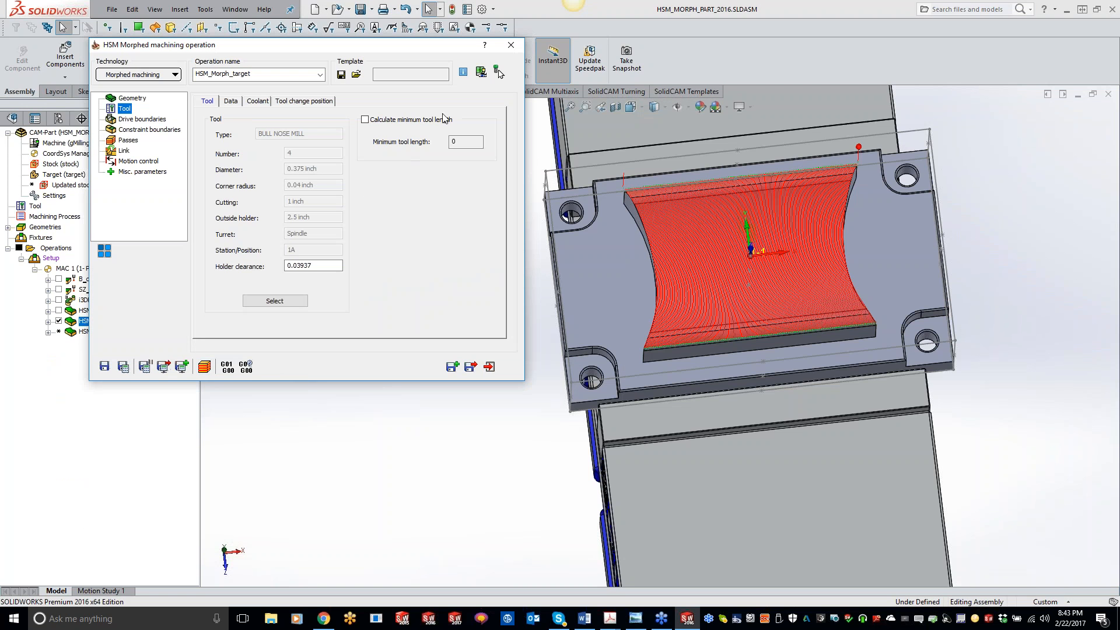
{"action": "left_click", "coordinate": [510, 46]}
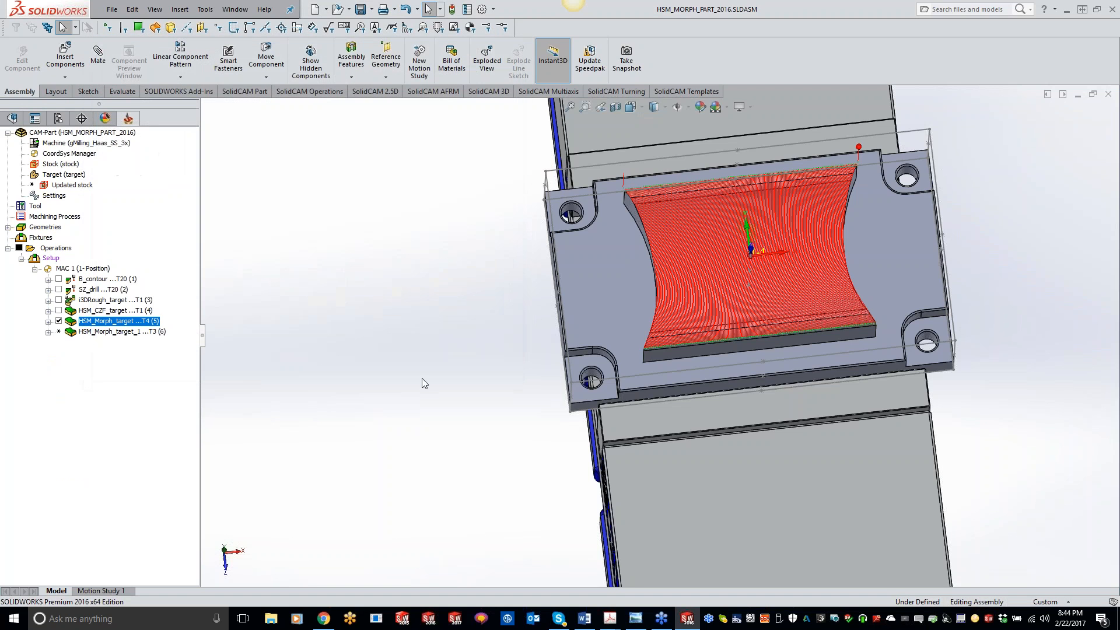
Hide the toolpath display of the HSM_Morph_target operation.
{"action": "left_click", "coordinate": [58, 321]}
{"action": "right_click", "coordinate": [98, 325]}
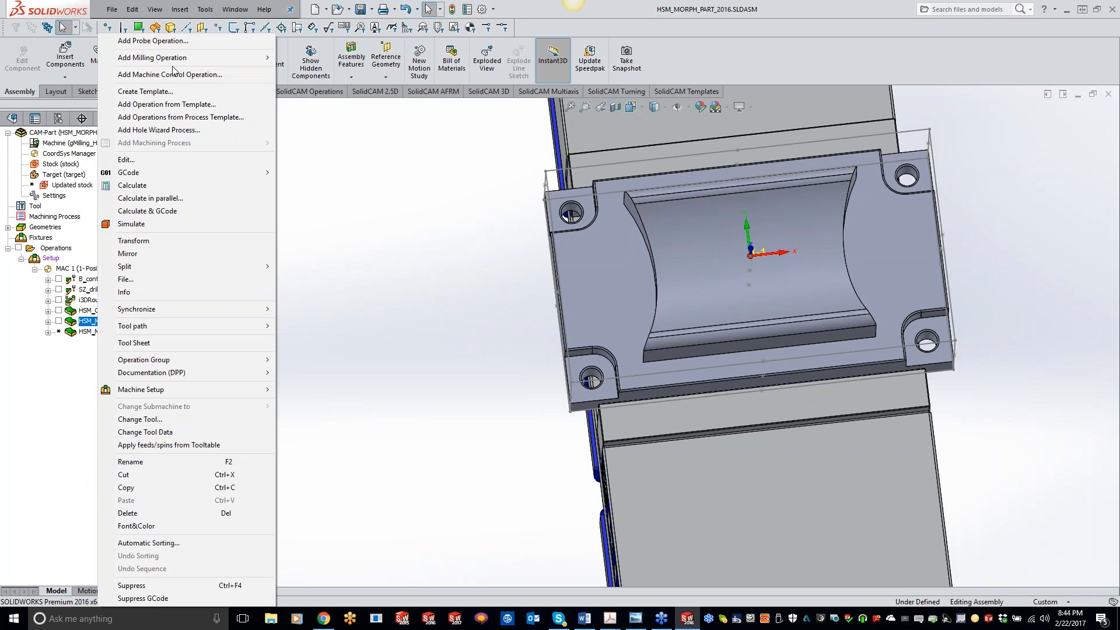
{"action": "mouse_move", "coordinate": [172, 58]}
{"action": "left_click", "coordinate": [456, 409]}
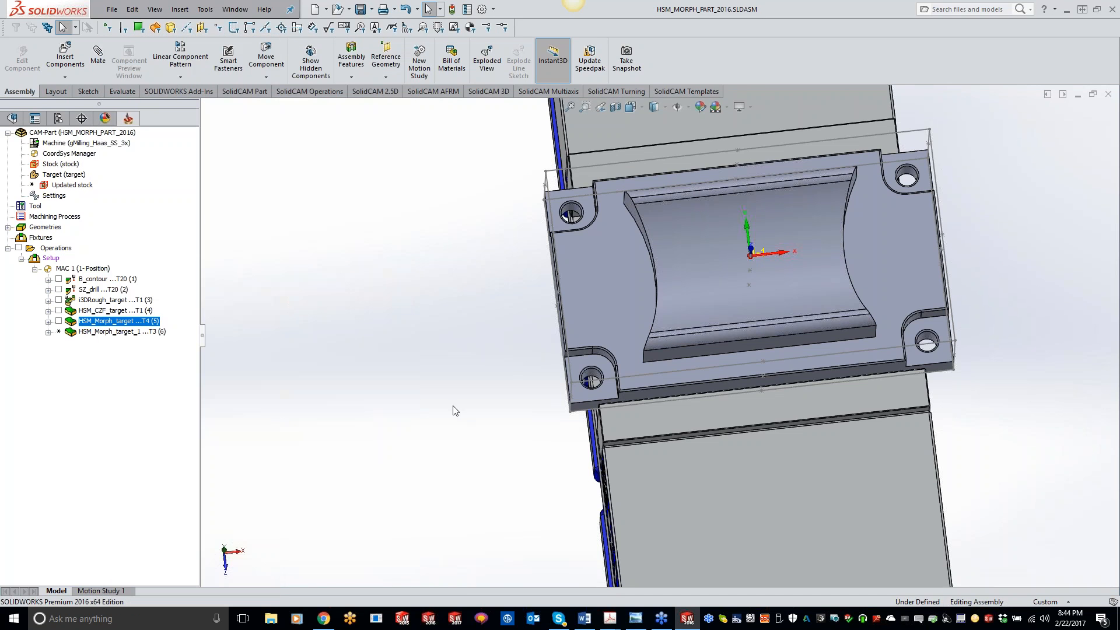
Change the CAM-Part's CNC machine to gMill_5x_Haas_UMC_750_New and accept the drill cycles conversion.
{"action": "left_click", "coordinate": [82, 133]}
{"action": "double_click", "coordinate": [82, 133]}
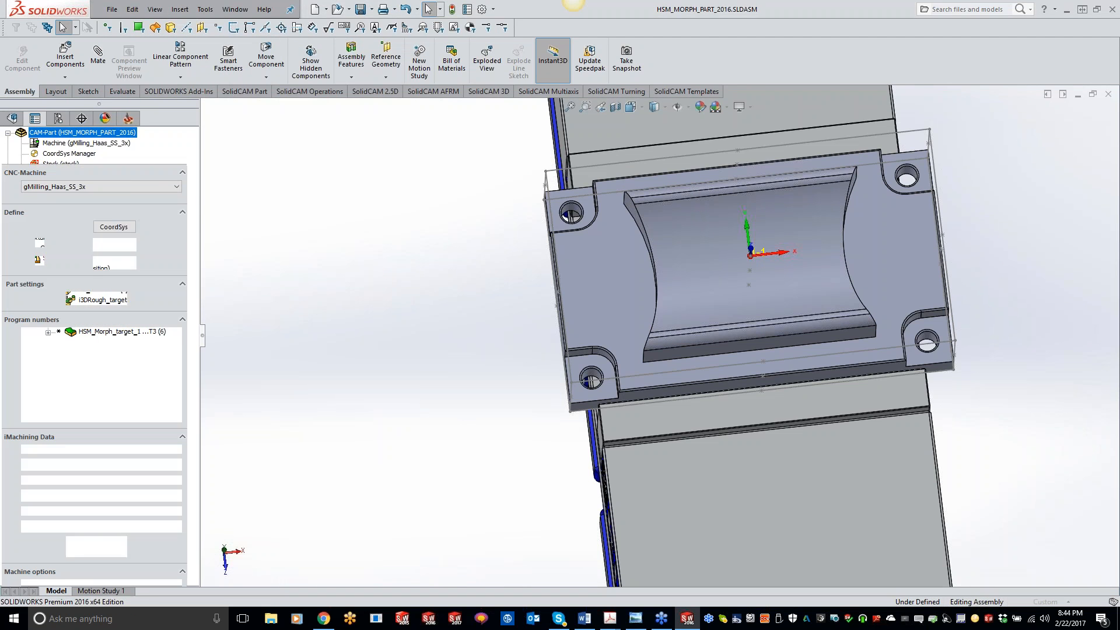
{"action": "left_click", "coordinate": [136, 187]}
{"action": "scroll", "coordinate": [128, 304], "scroll_direction": "up", "scroll_amount": 15}
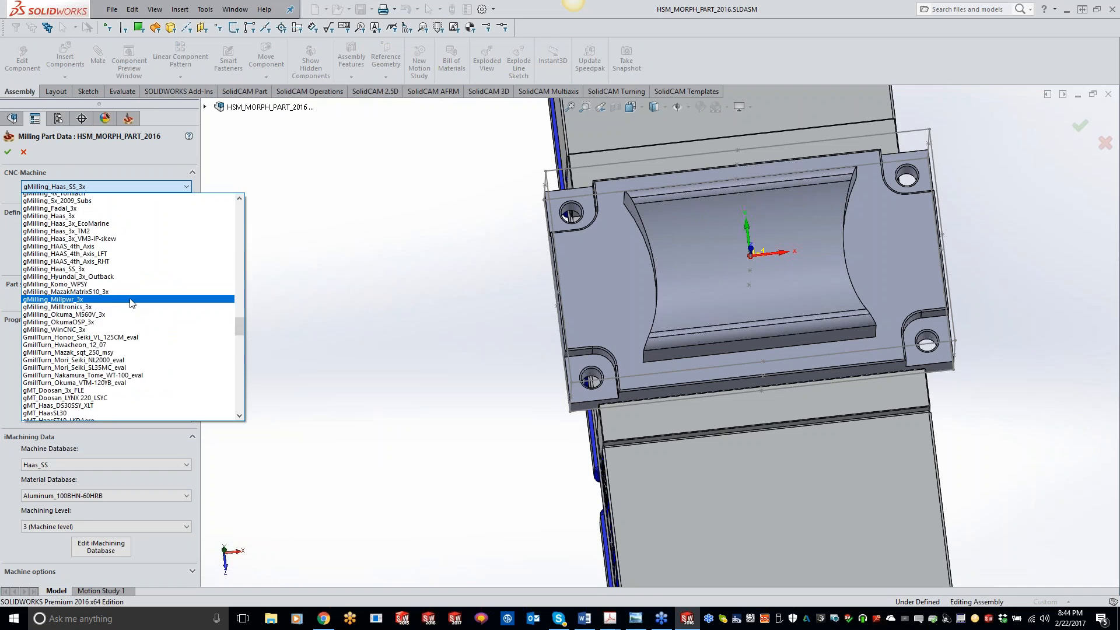
{"action": "scroll", "coordinate": [128, 303], "scroll_direction": "up", "scroll_amount": 5}
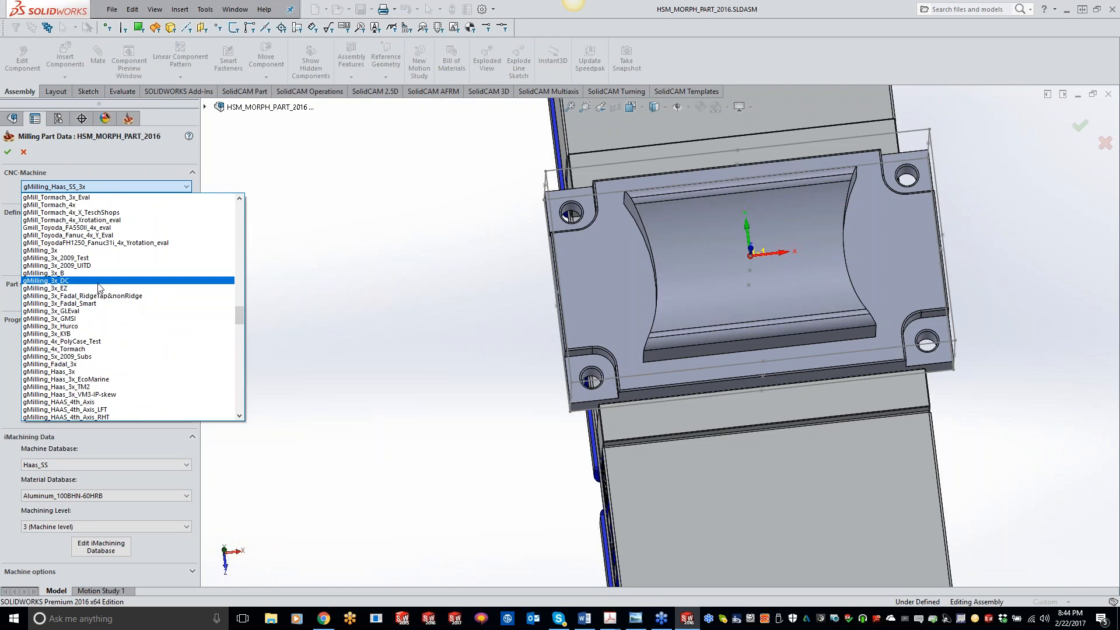
{"action": "scroll", "coordinate": [96, 290], "scroll_direction": "up", "scroll_amount": 6}
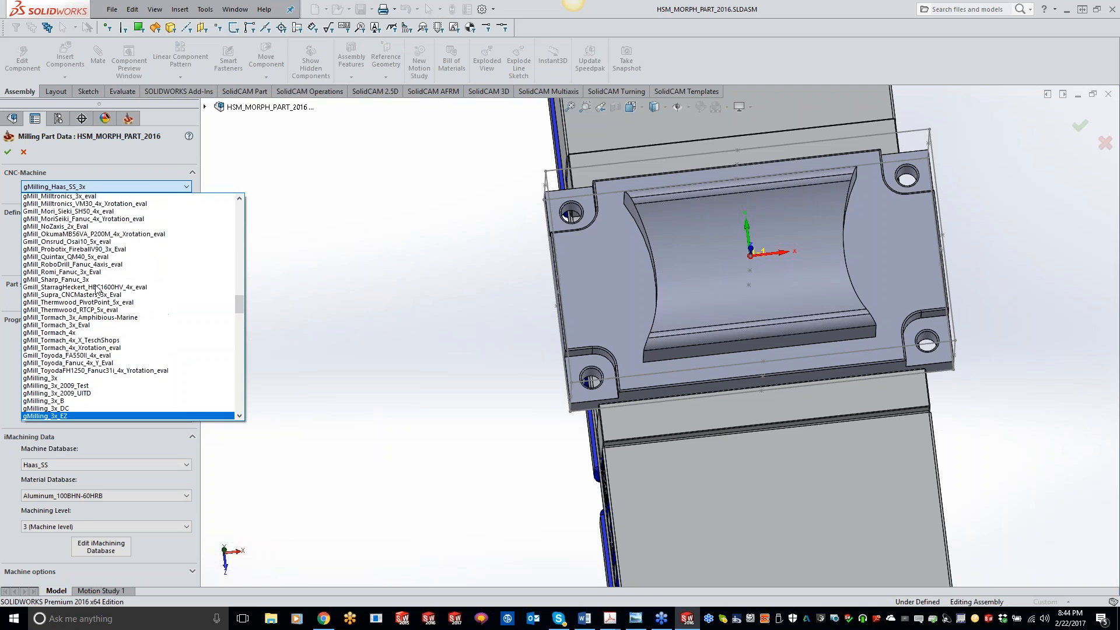
{"action": "scroll", "coordinate": [97, 290], "scroll_direction": "up", "scroll_amount": 7}
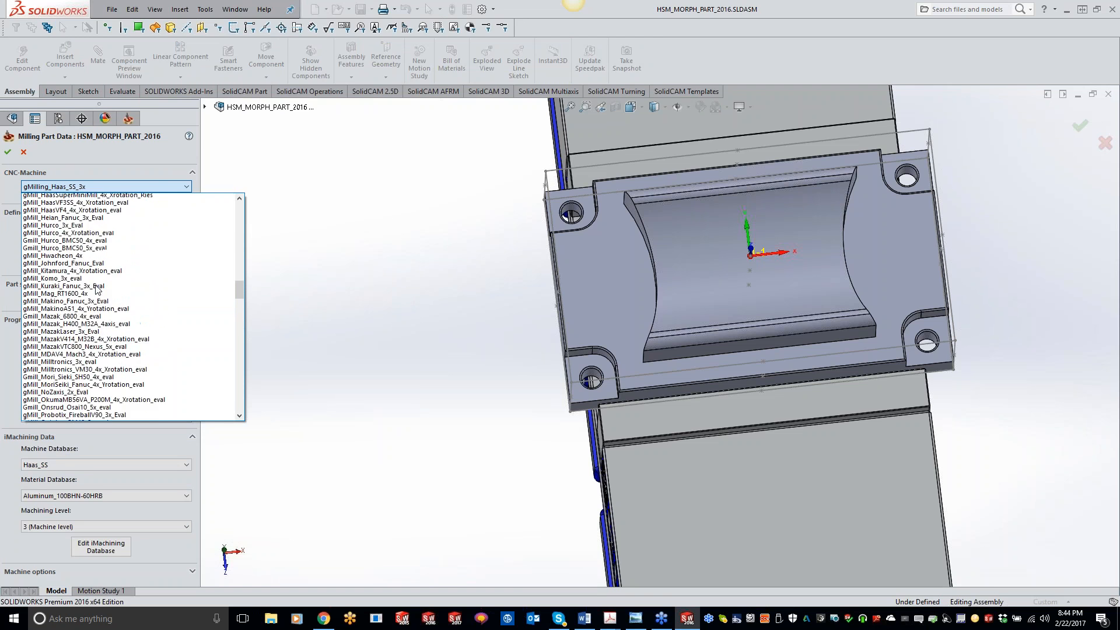
{"action": "scroll", "coordinate": [97, 290], "scroll_direction": "up", "scroll_amount": 5}
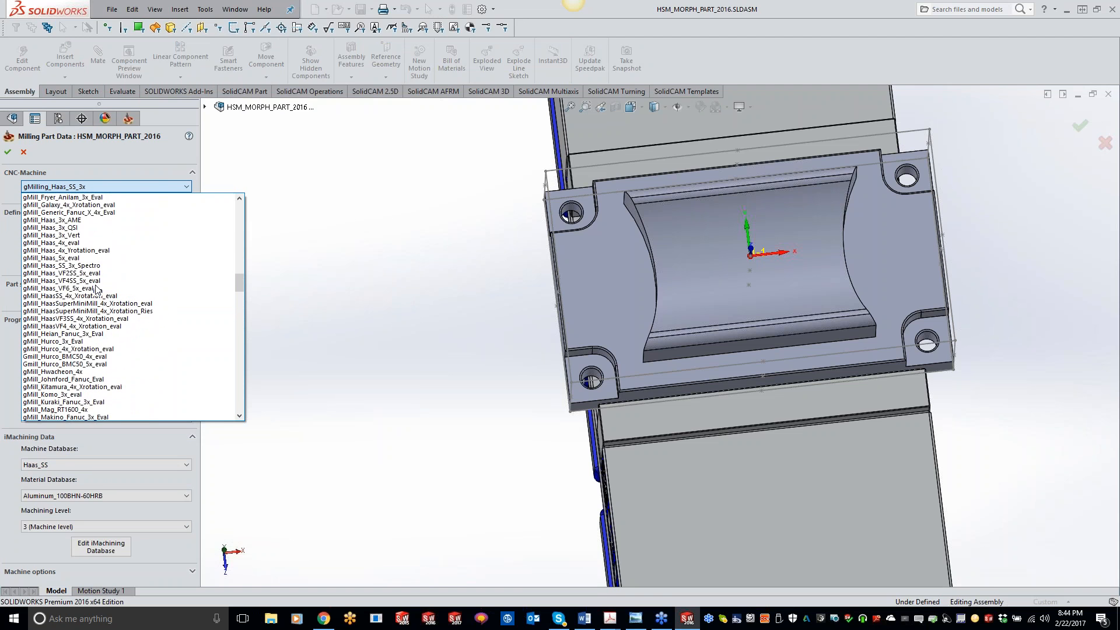
{"action": "scroll", "coordinate": [97, 290], "scroll_direction": "up", "scroll_amount": 6}
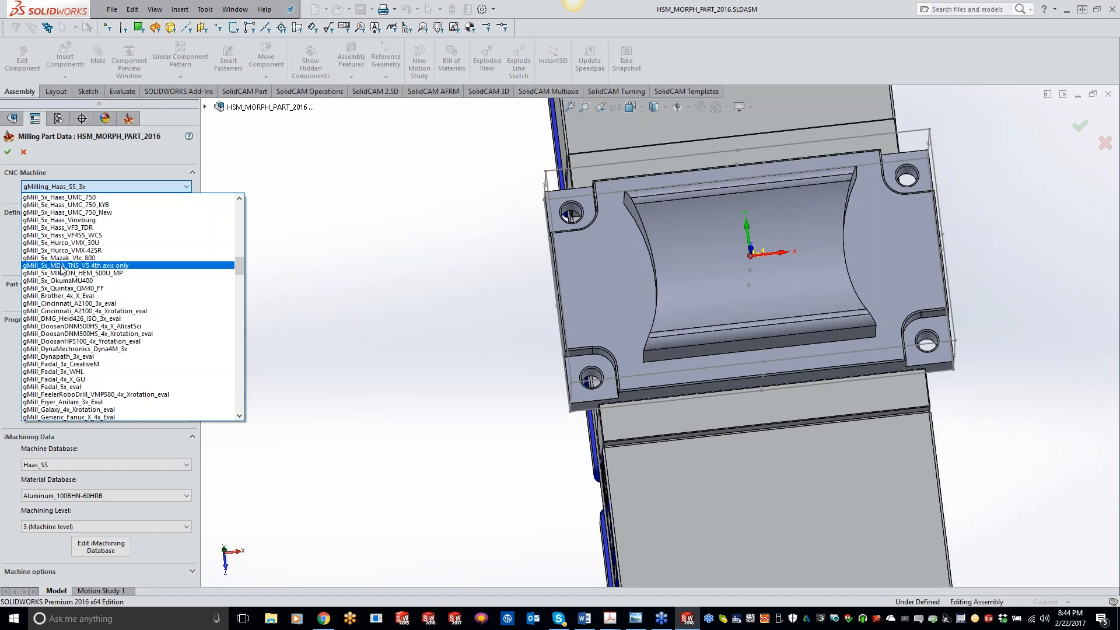
{"action": "left_click", "coordinate": [77, 213]}
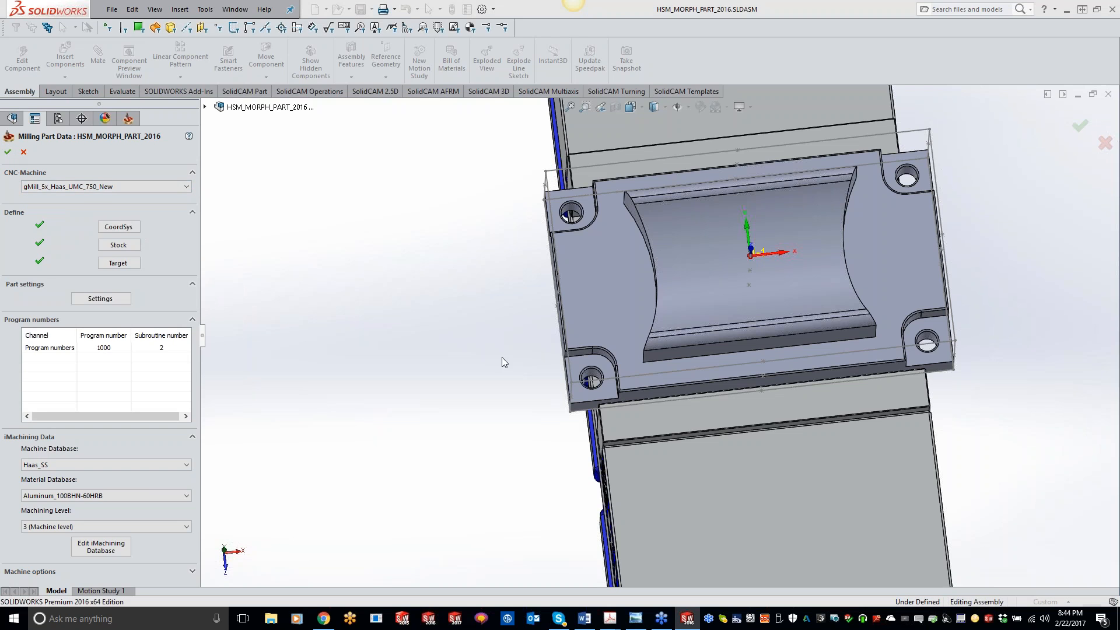
{"action": "left_click", "coordinate": [579, 357]}
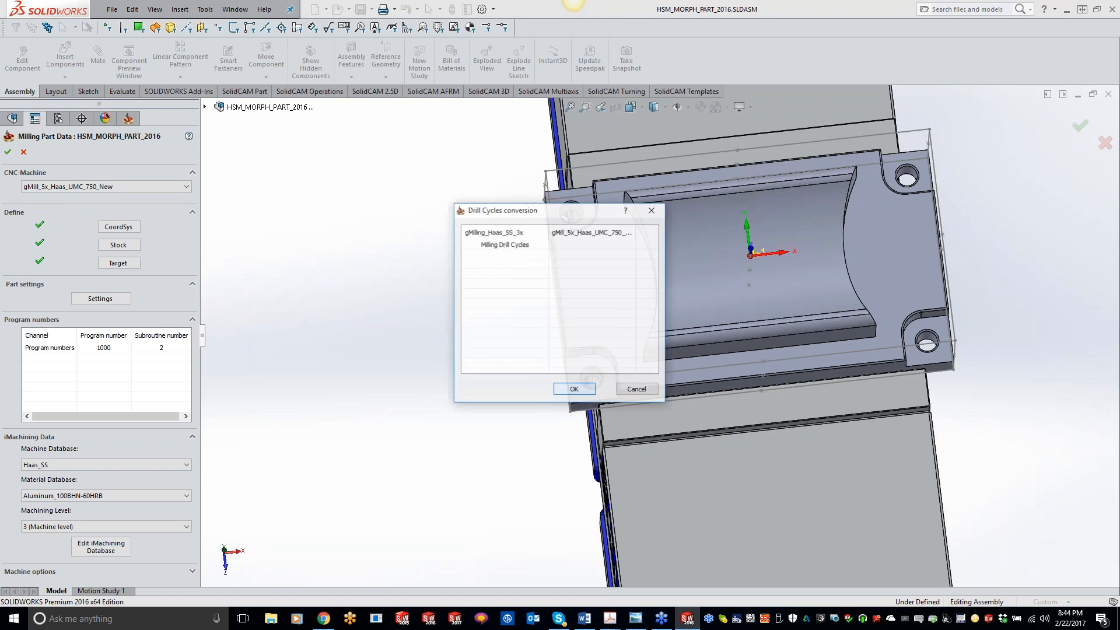
{"action": "left_click", "coordinate": [579, 389]}
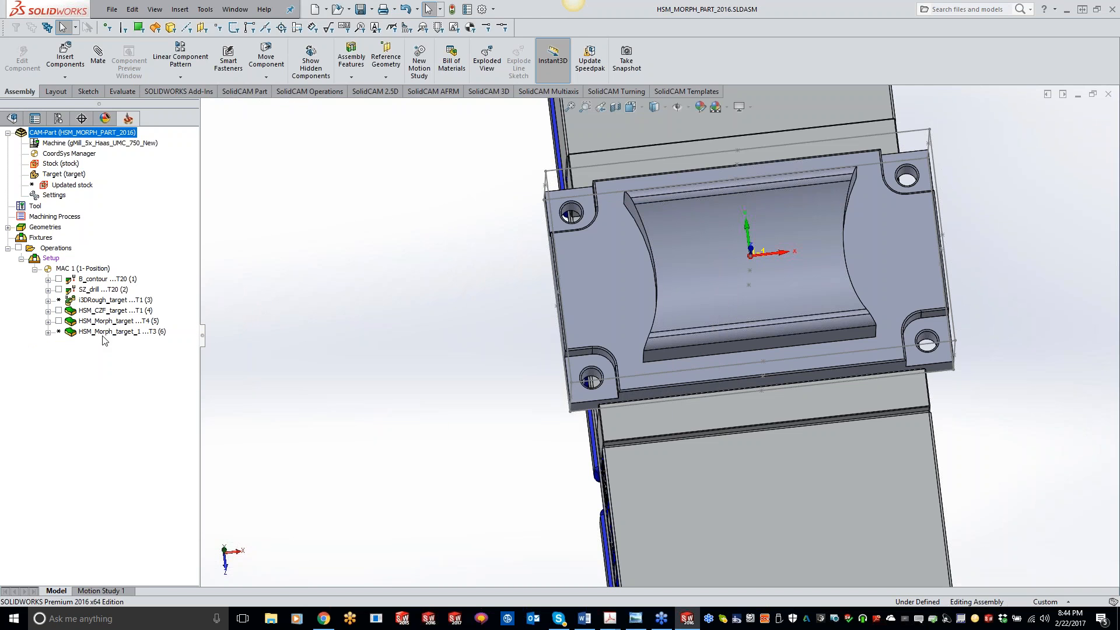
Recalculate the 3DRough_target operation.
{"action": "right_click", "coordinate": [111, 300]}
{"action": "left_click", "coordinate": [181, 187]}
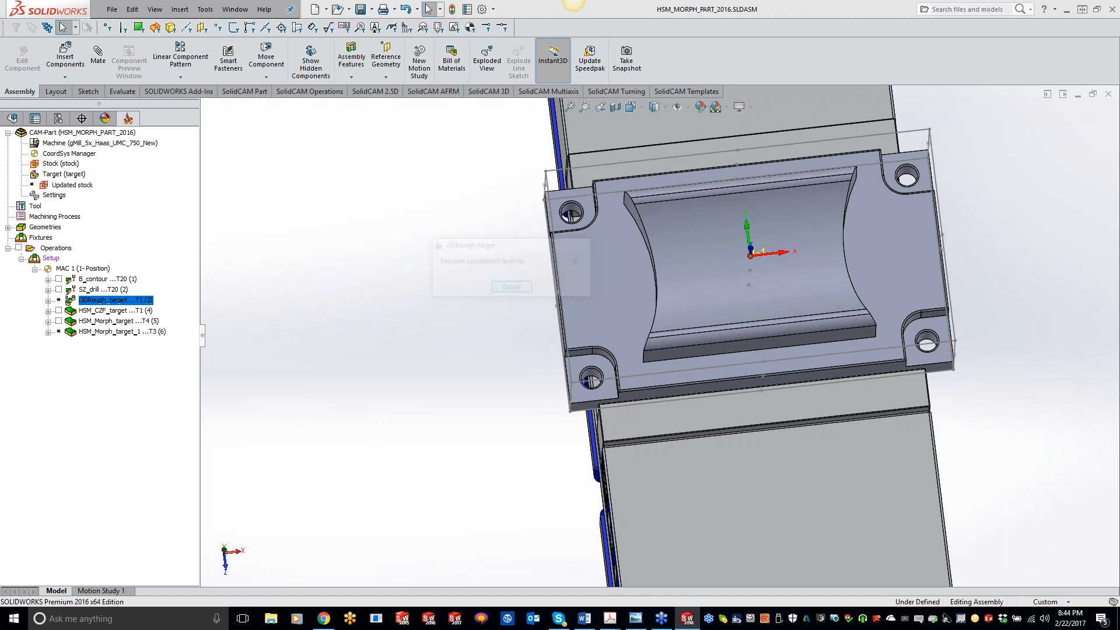
Add a Sim. 5-Axis Milling operation after HSM_CZF_target using the Morph between two boundary curves technology.
{"action": "right_click", "coordinate": [116, 311]}
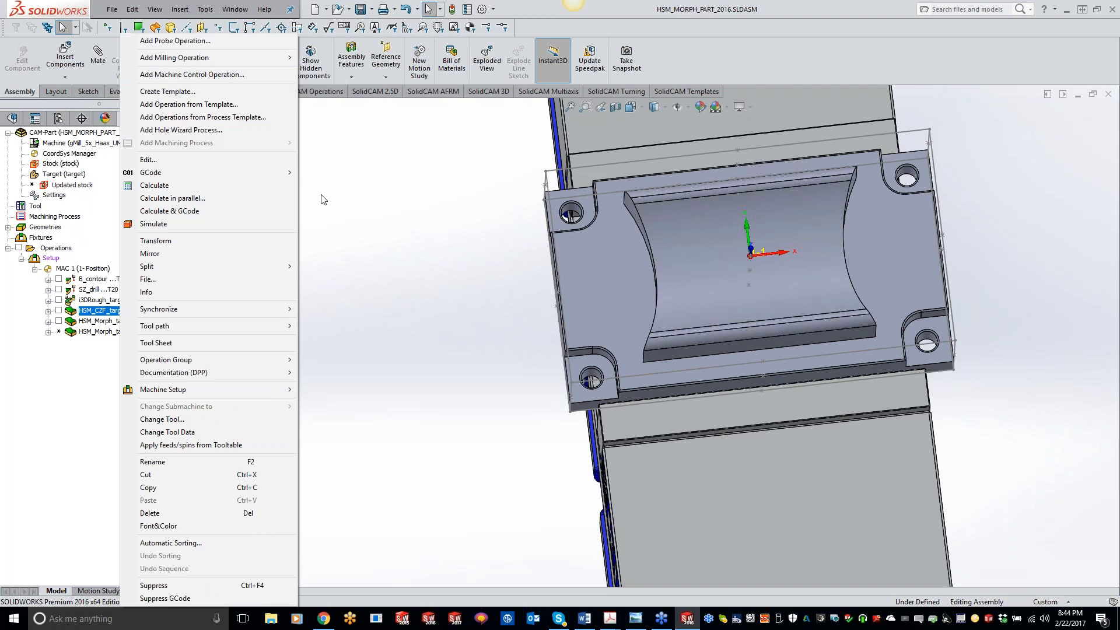
{"action": "mouse_move", "coordinate": [233, 58]}
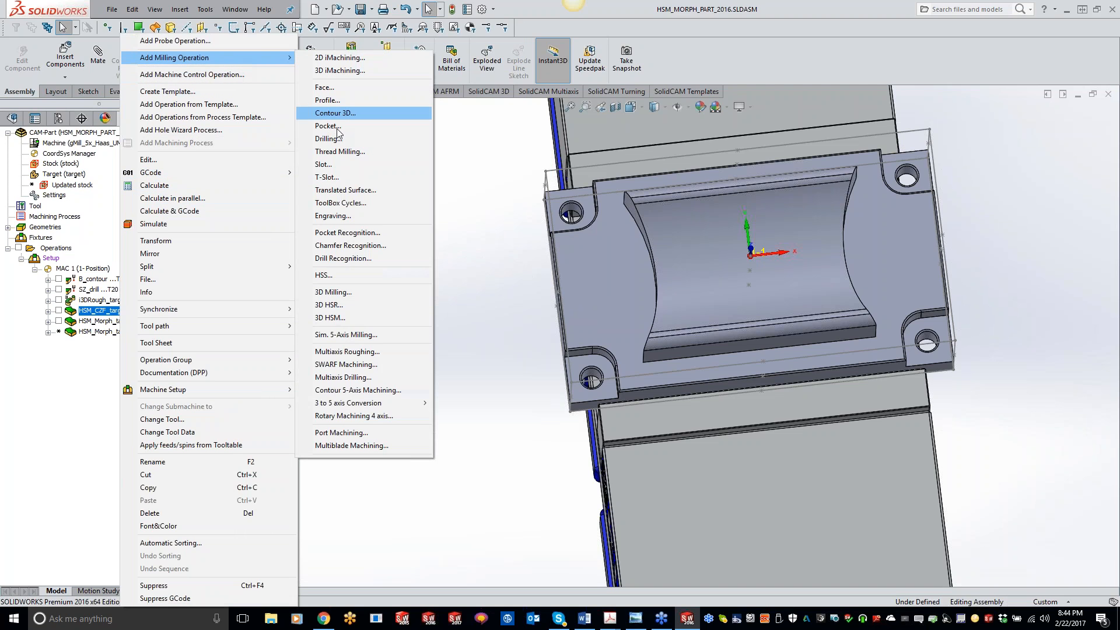
{"action": "left_click", "coordinate": [362, 339]}
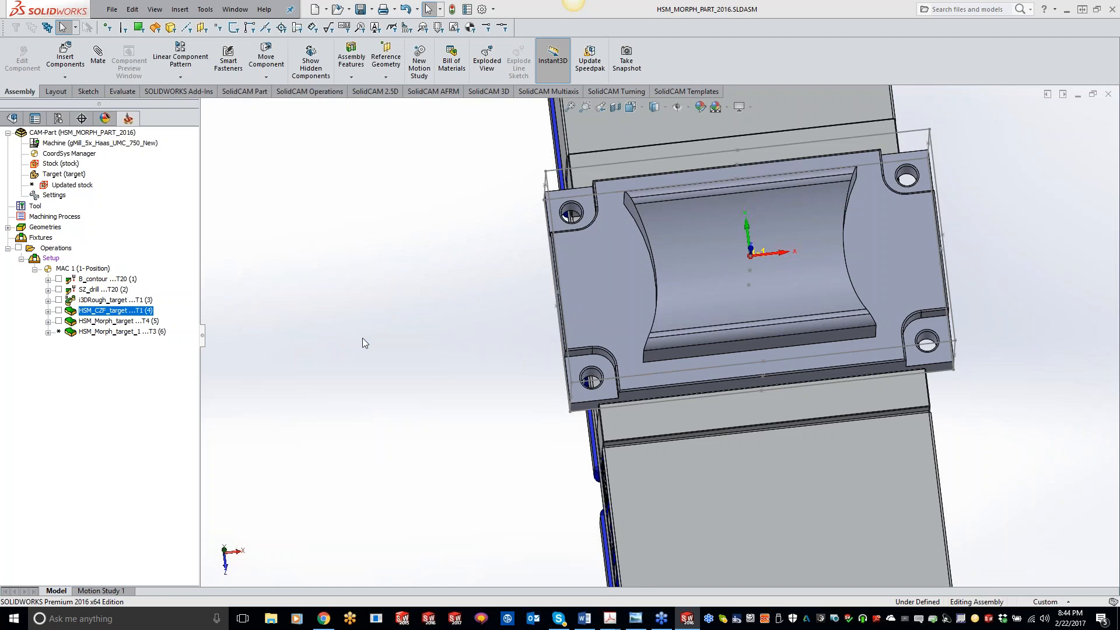
{"action": "left_click", "coordinate": [278, 138]}
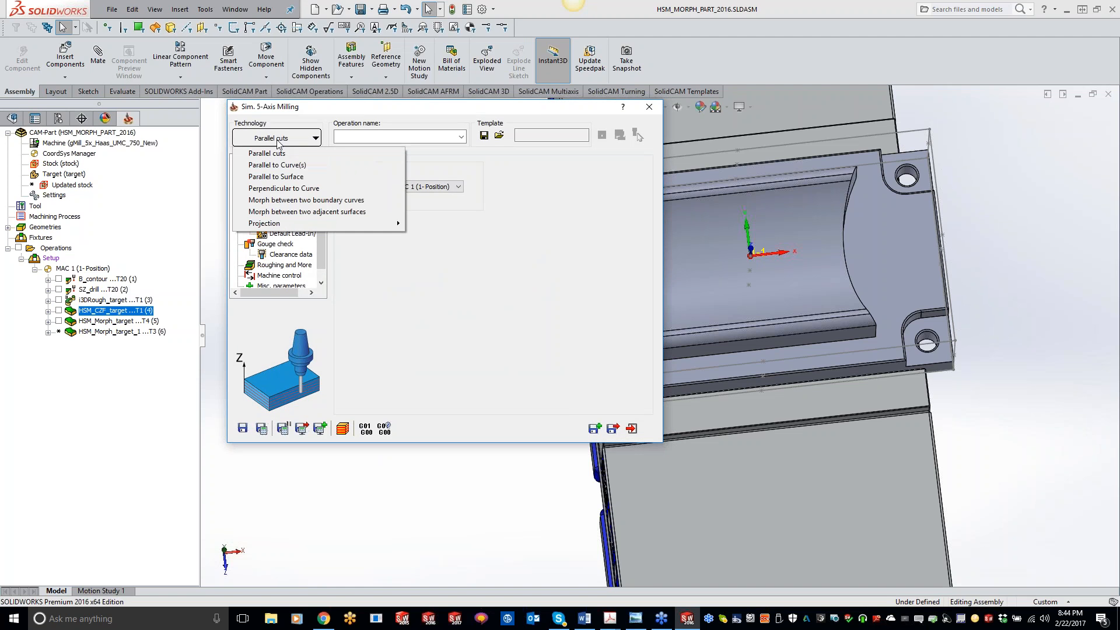
{"action": "left_click", "coordinate": [292, 200]}
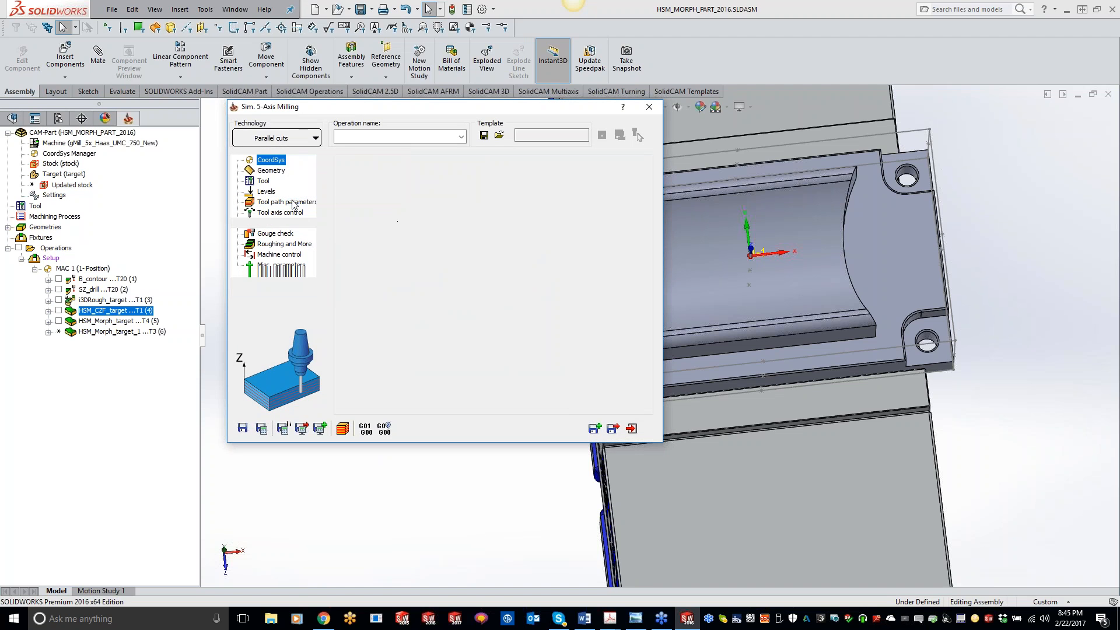
Define the drive surface geometry by selecting the curved pocket faces.
{"action": "left_click", "coordinate": [272, 172]}
{"action": "left_click", "coordinate": [375, 195]}
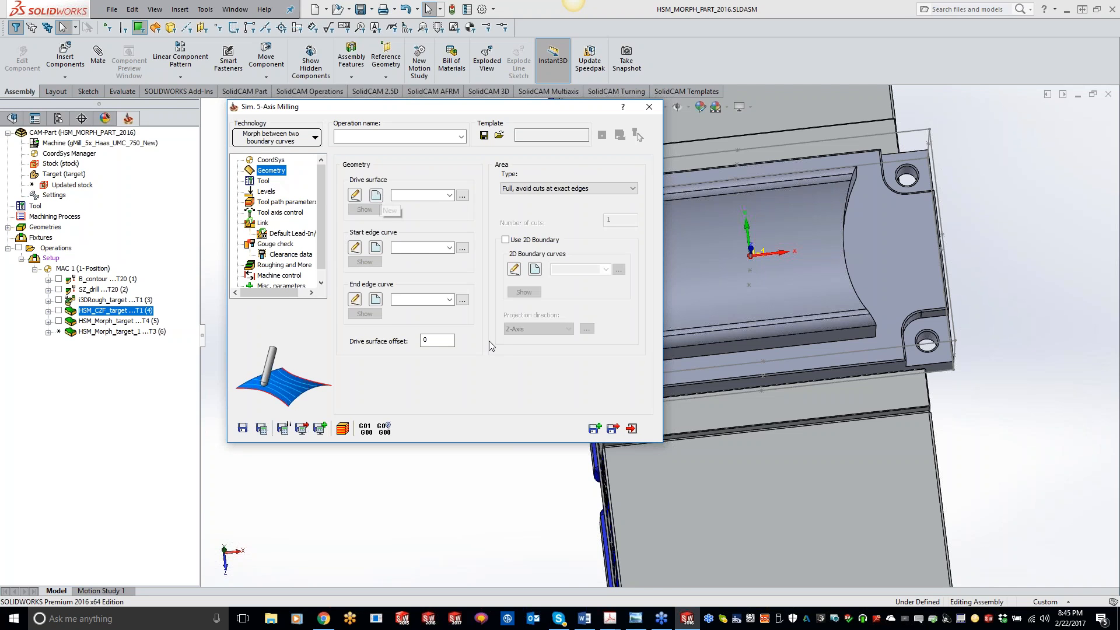
{"action": "left_click", "coordinate": [789, 286]}
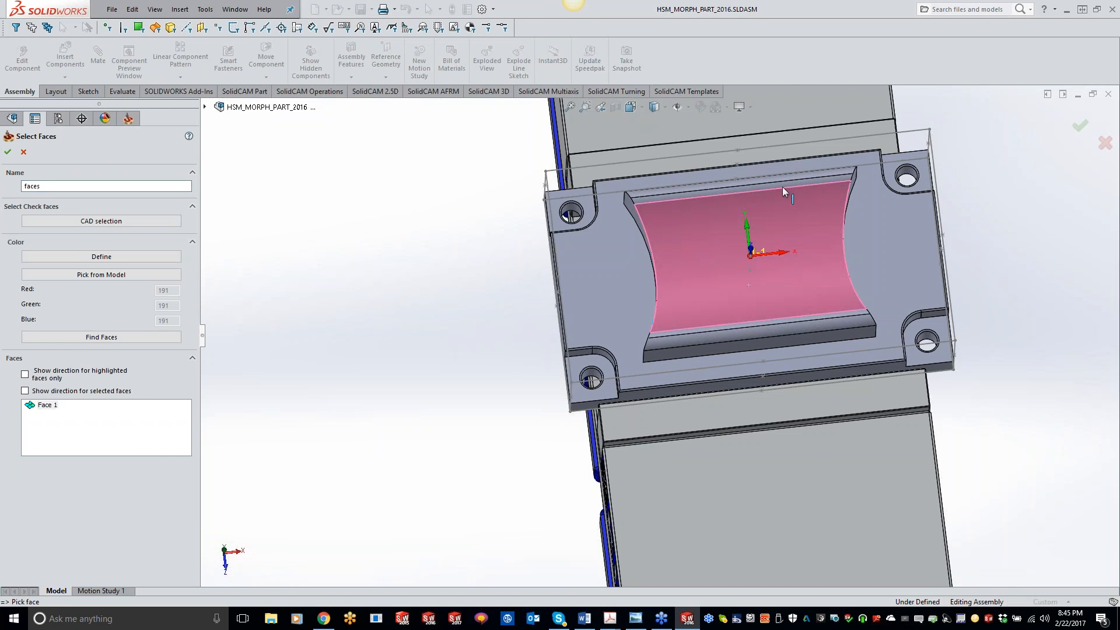
{"action": "scroll", "coordinate": [789, 201], "scroll_direction": "down", "scroll_amount": 5}
{"action": "left_click", "coordinate": [796, 248]}
{"action": "left_click", "coordinate": [801, 224]}
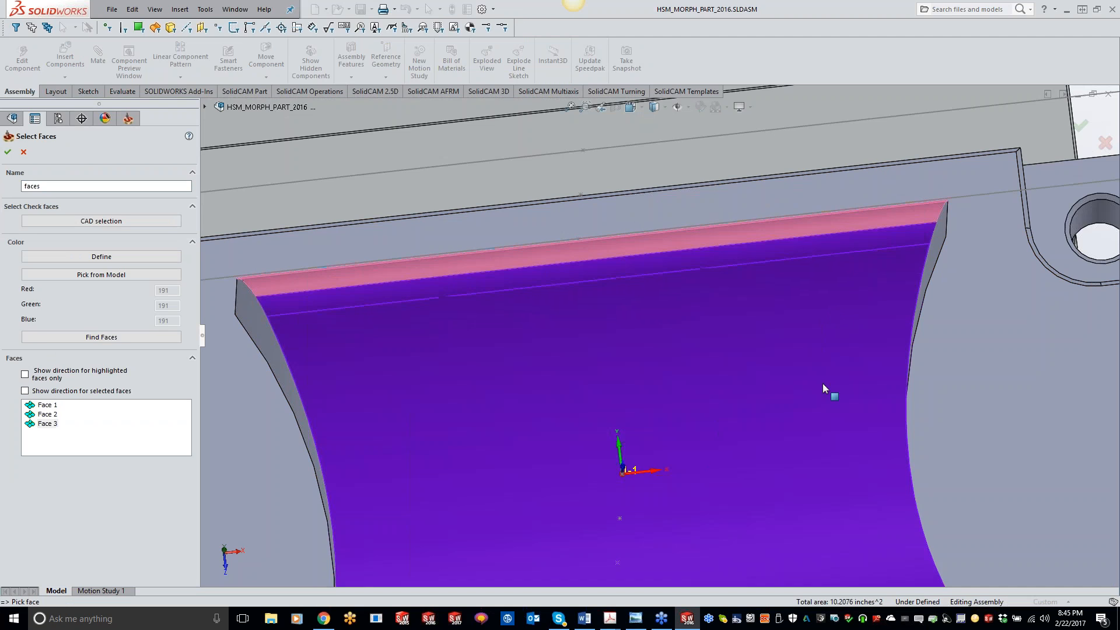
{"action": "scroll", "coordinate": [782, 437], "scroll_direction": "up", "scroll_amount": 4}
{"action": "left_click", "coordinate": [750, 493]}
{"action": "left_click", "coordinate": [758, 510]}
{"action": "left_click", "coordinate": [8, 153]}
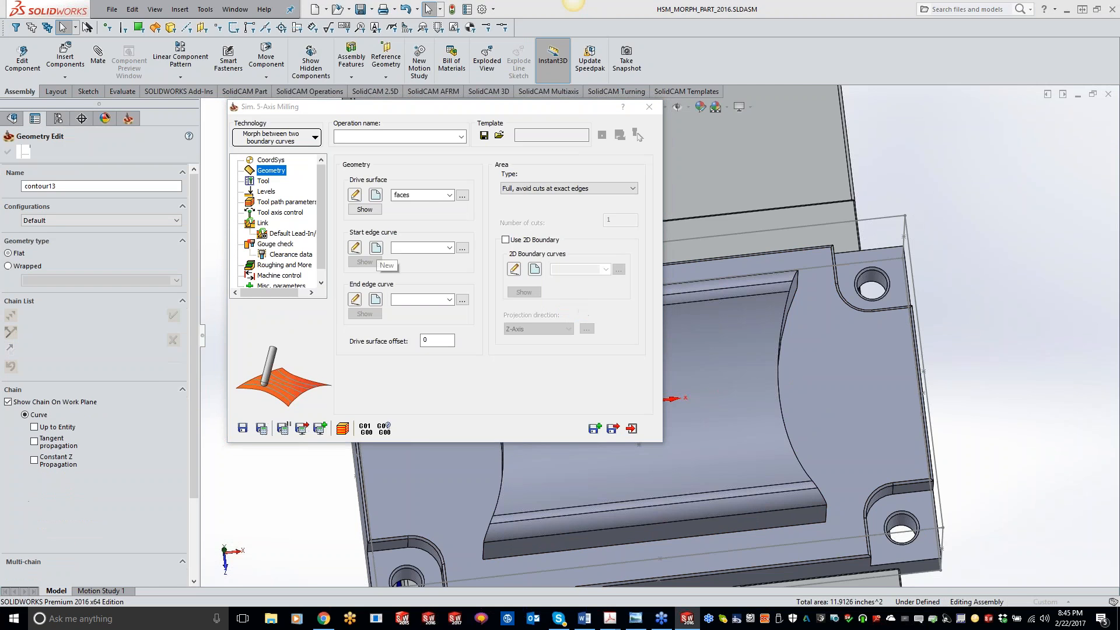
Define the start edge curve as the curved boundary edge on the pocket's right side.
{"action": "left_click", "coordinate": [780, 379]}
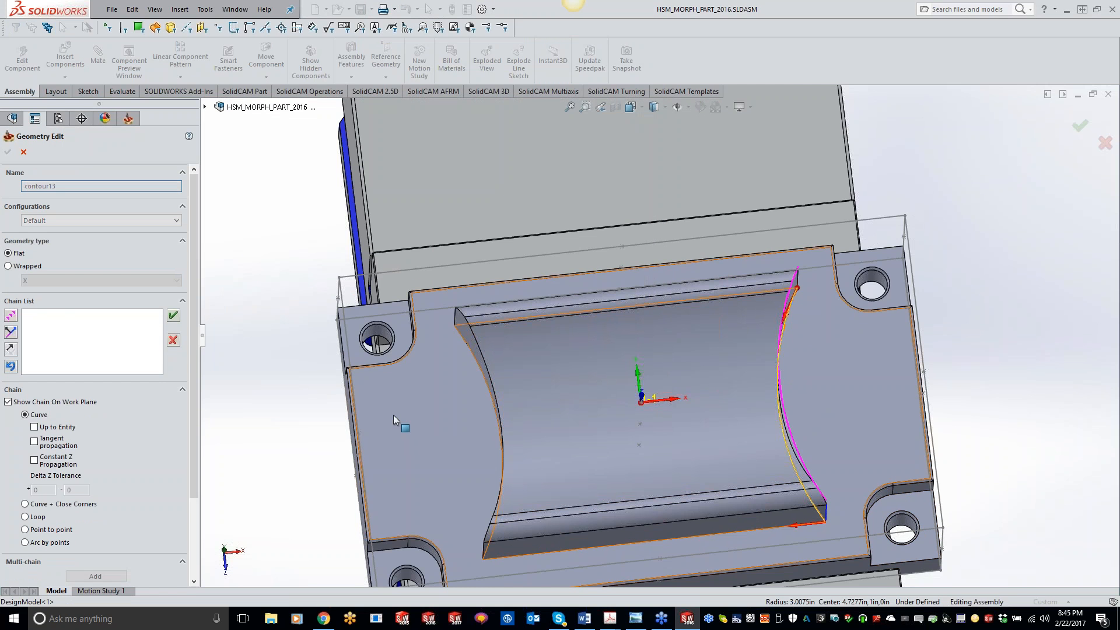
{"action": "left_click", "coordinate": [174, 316]}
{"action": "left_click", "coordinate": [8, 152]}
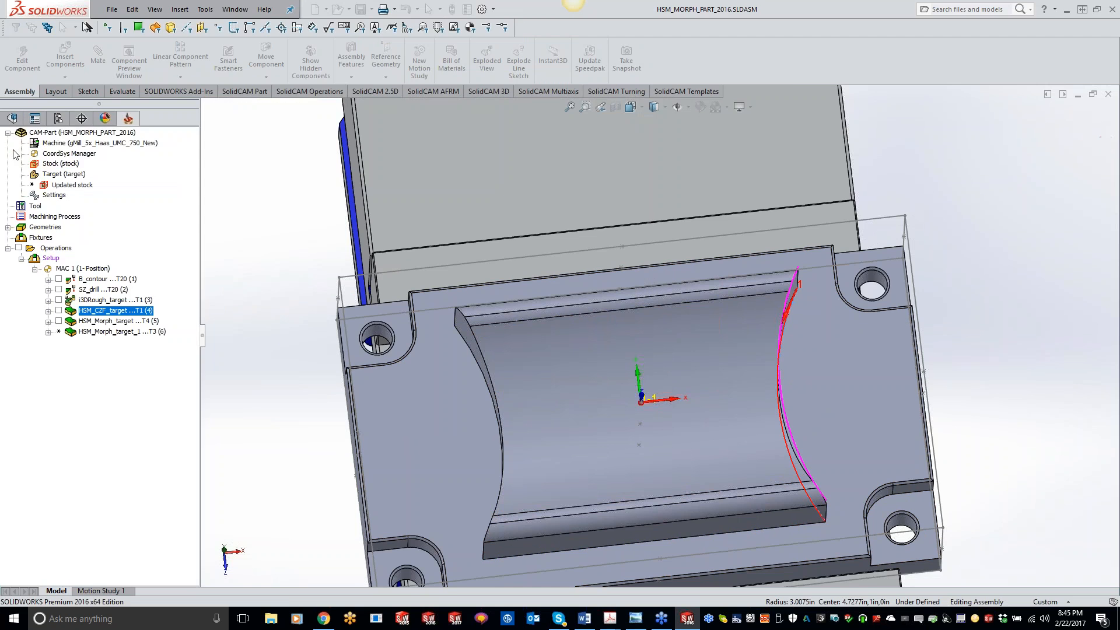
Define the end edge curve as the curved boundary edge on the pocket's left side.
{"action": "left_click", "coordinate": [376, 300]}
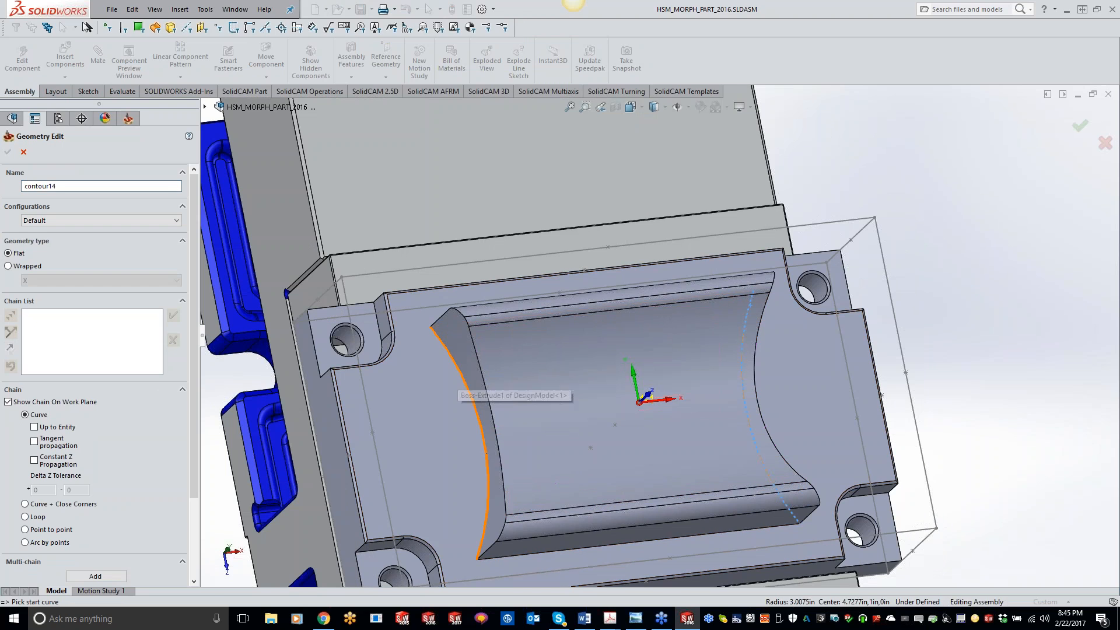
{"action": "left_click", "coordinate": [467, 390]}
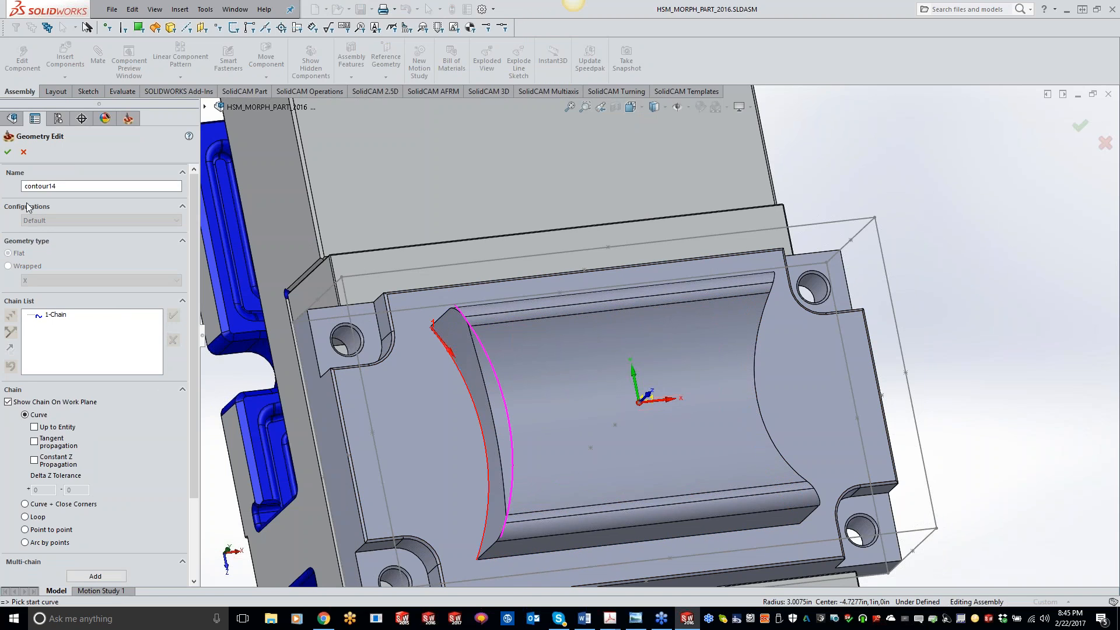
{"action": "left_click", "coordinate": [7, 152]}
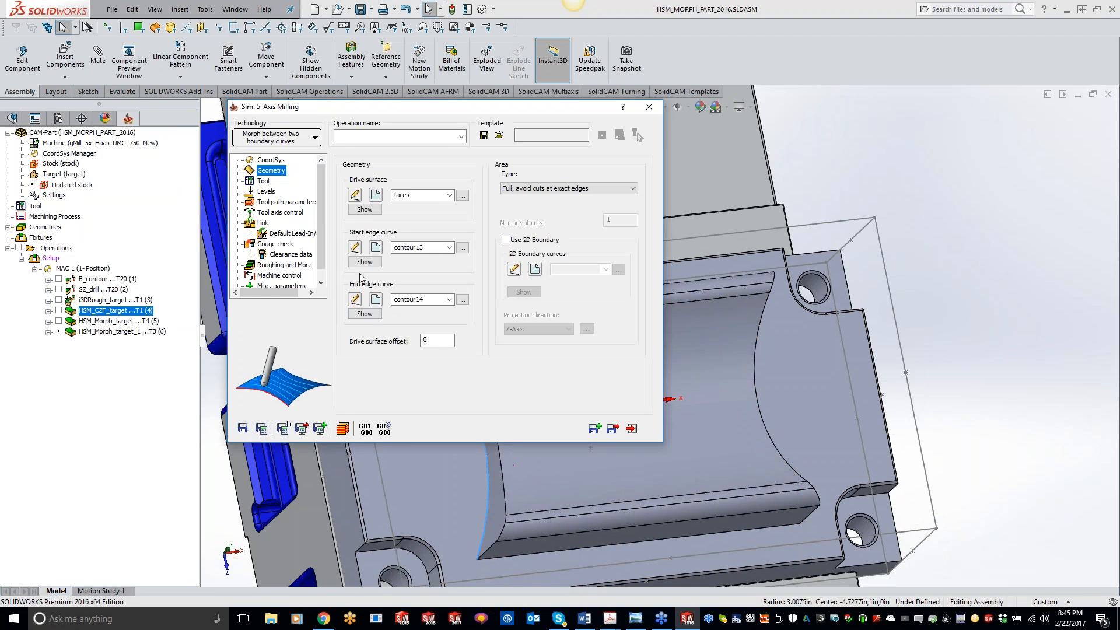
Select tool 2, the 0.375 inch ball nose mill, for the operation and accept the coolant notice.
{"action": "left_click", "coordinate": [263, 182]}
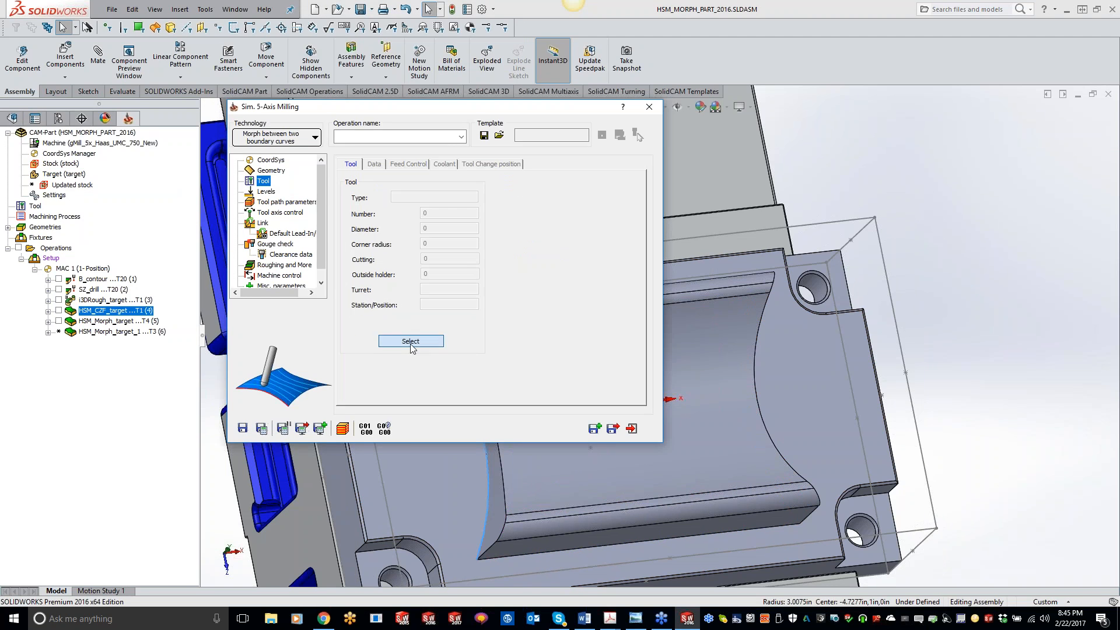
{"action": "left_click", "coordinate": [410, 342]}
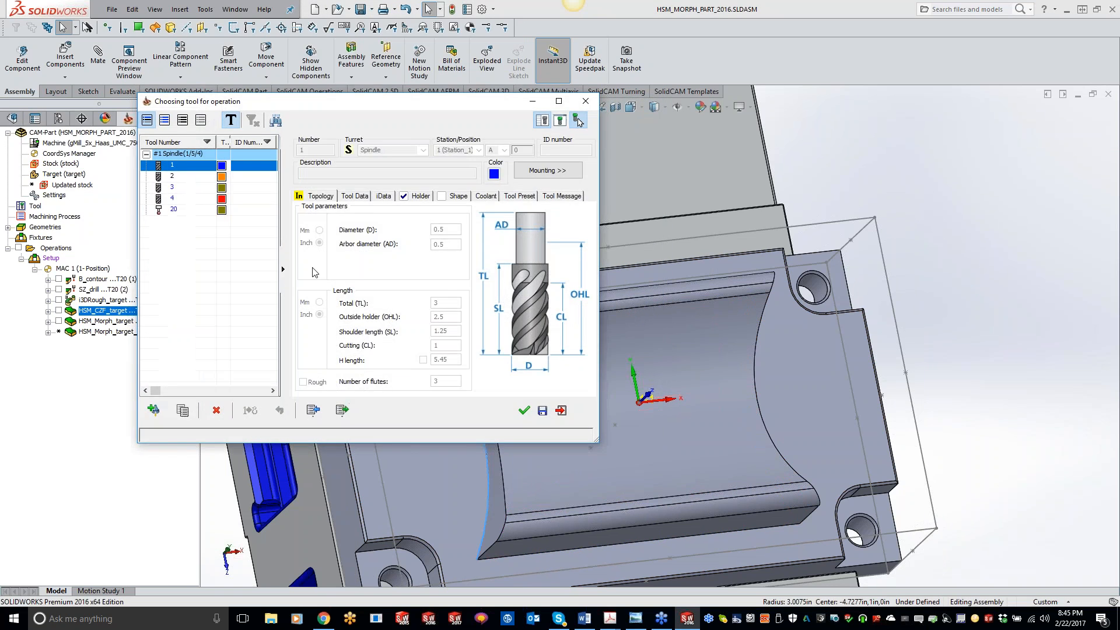
{"action": "left_click", "coordinate": [189, 176]}
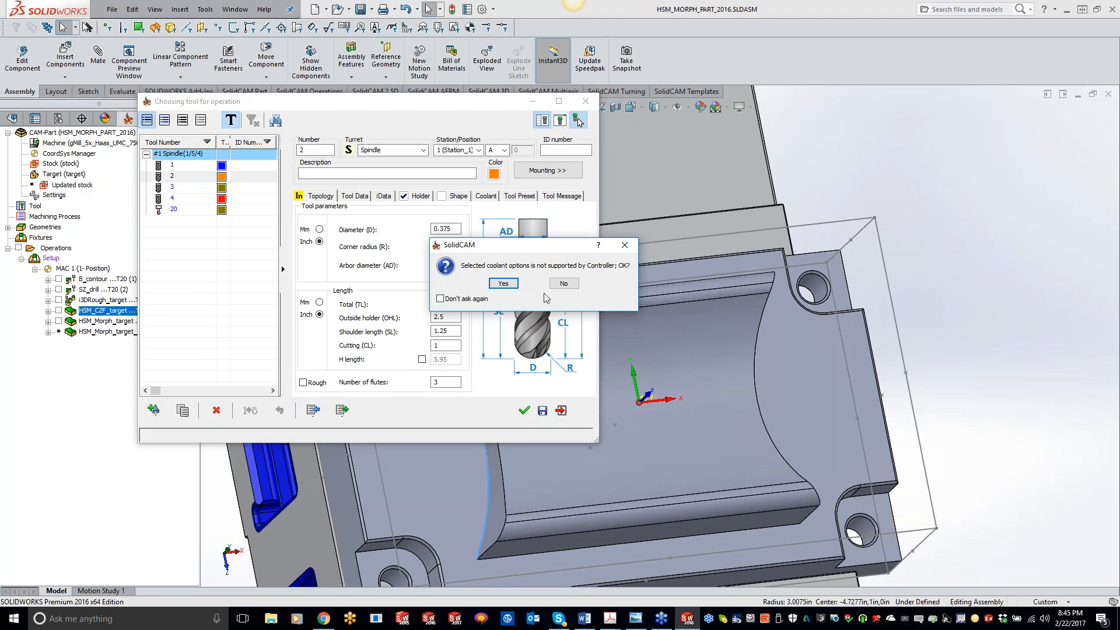
{"action": "left_click", "coordinate": [502, 284]}
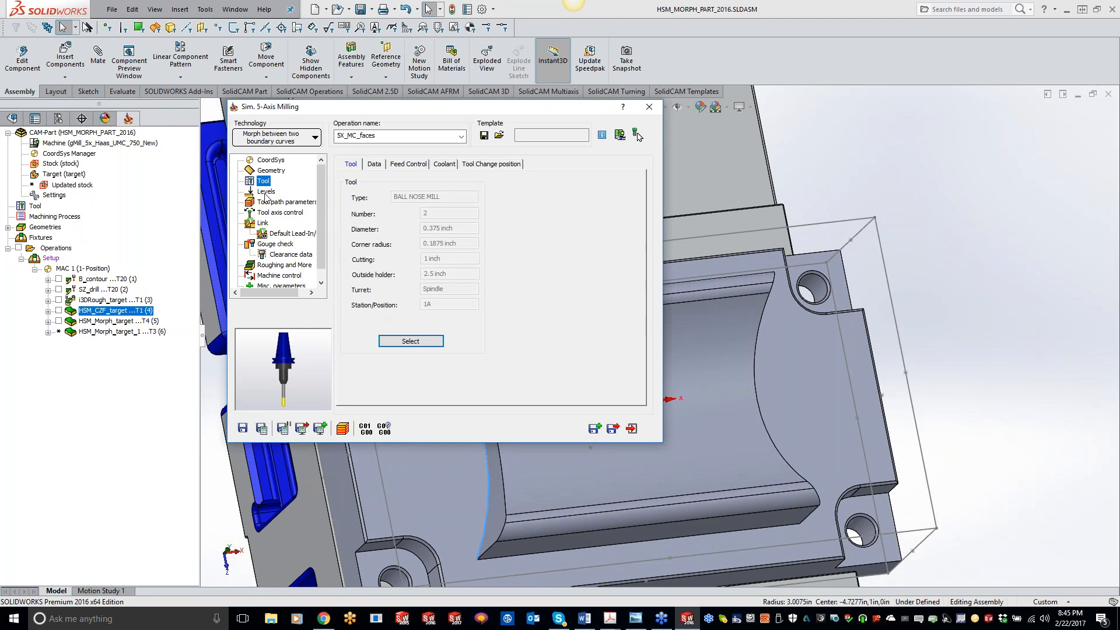
Review the levels and edit the maximum step over in the tool path parameters.
{"action": "left_click", "coordinate": [267, 192]}
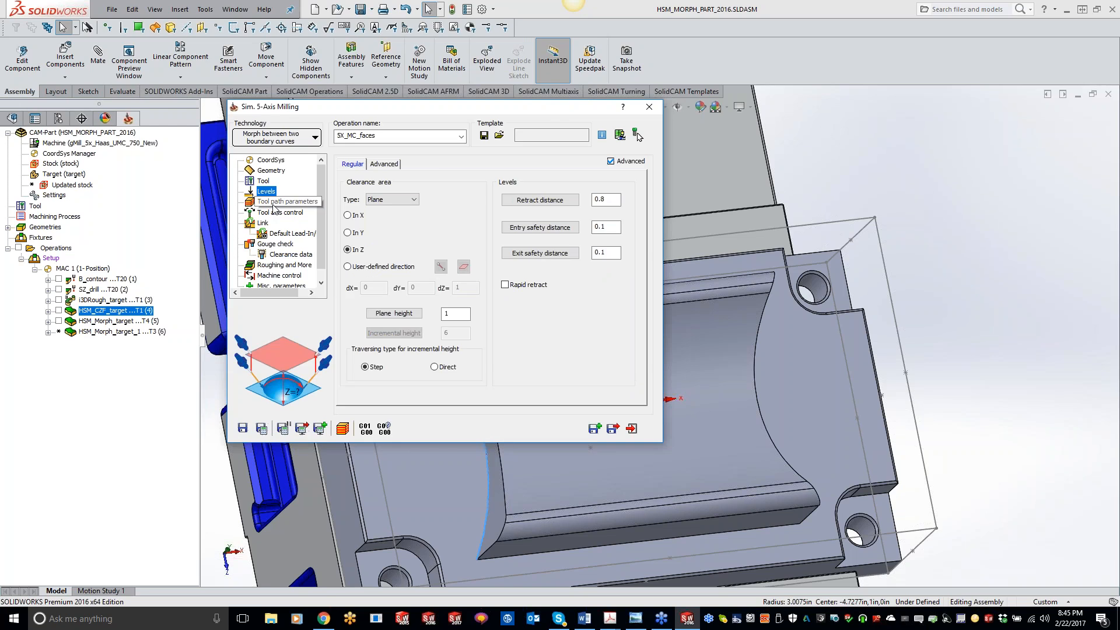
{"action": "left_click", "coordinate": [273, 203]}
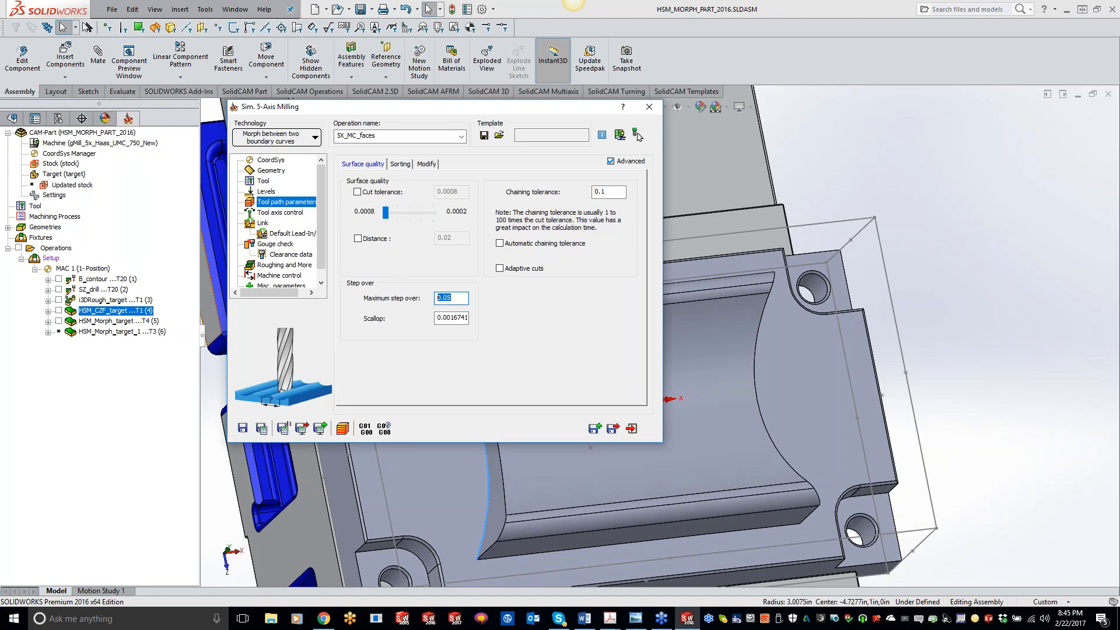
{"action": "type", "text": ".0"}
Set the lag angle to cutting direction to 20 in the tool axis control settings.
{"action": "left_click", "coordinate": [284, 212]}
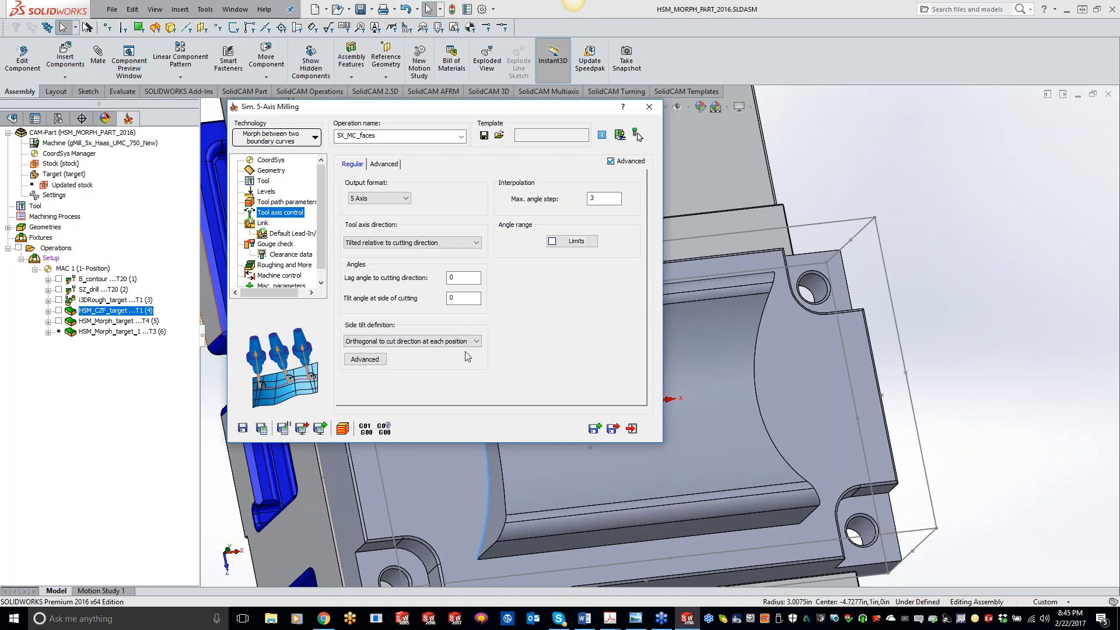
{"action": "left_click", "coordinate": [412, 243]}
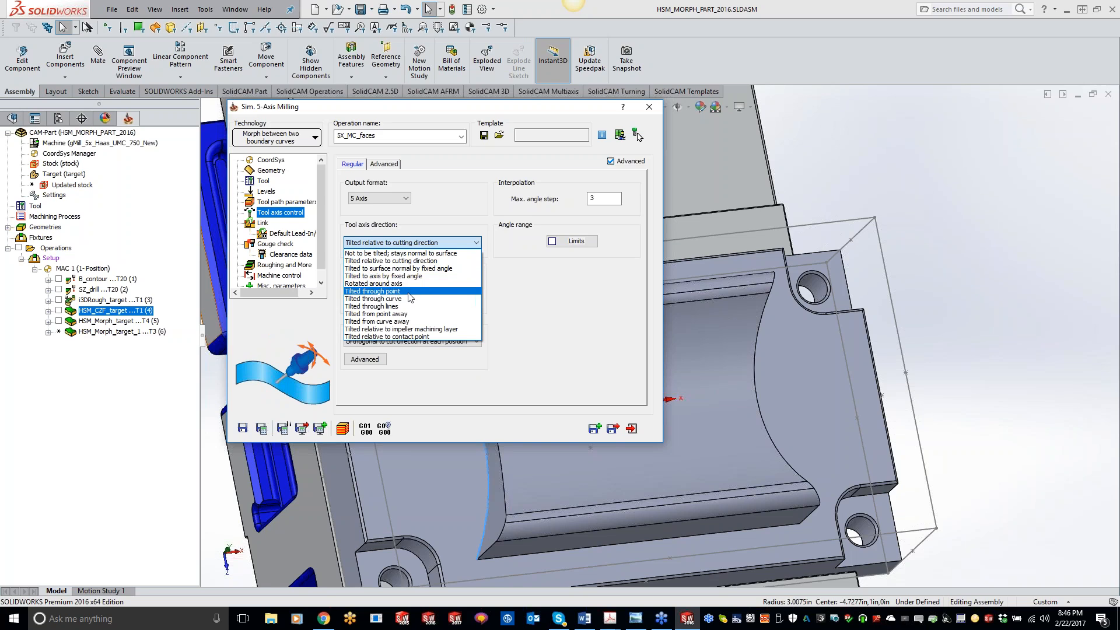
{"action": "left_click", "coordinate": [556, 322]}
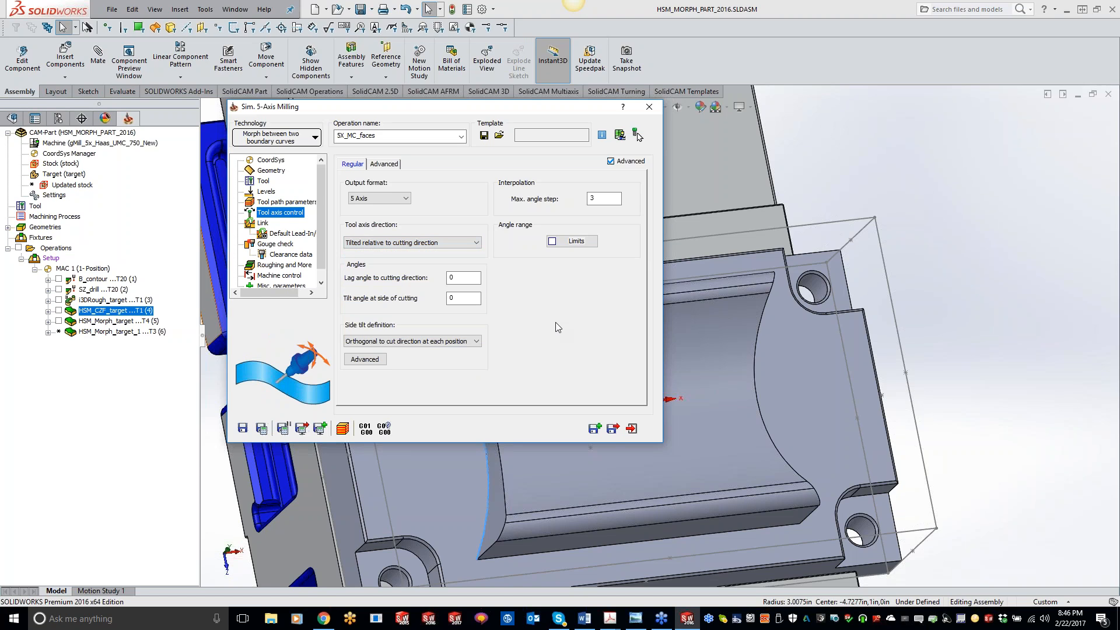
{"action": "key", "text": "Tab"}
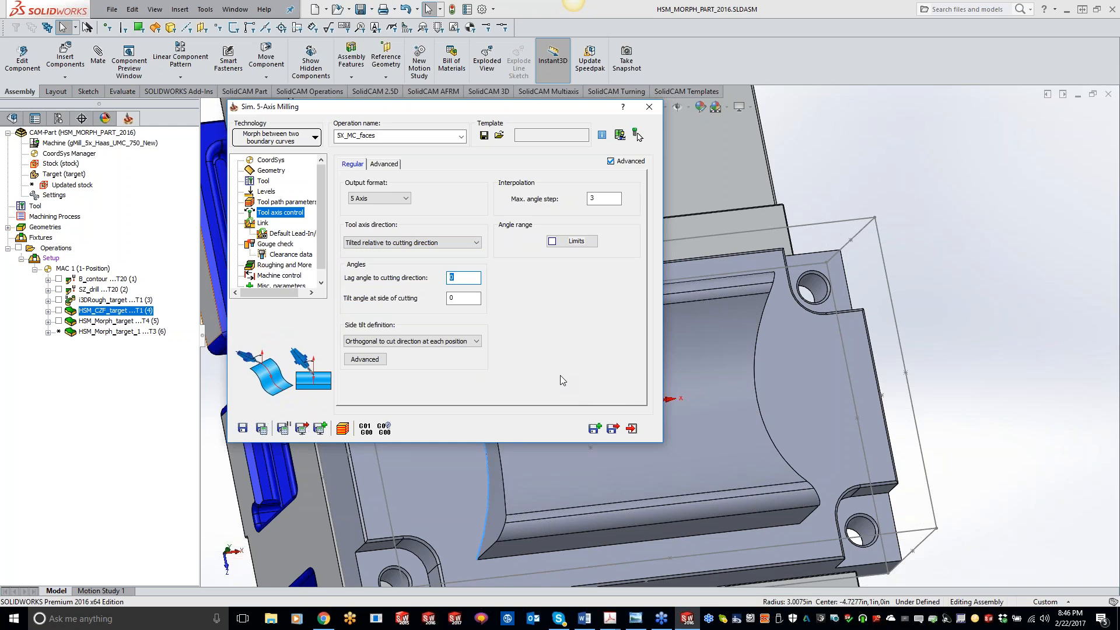
{"action": "type", "text": "20"}
{"action": "left_click", "coordinate": [449, 298]}
Save and calculate the new 5-axis operation and show its toolpath.
{"action": "left_click", "coordinate": [262, 428]}
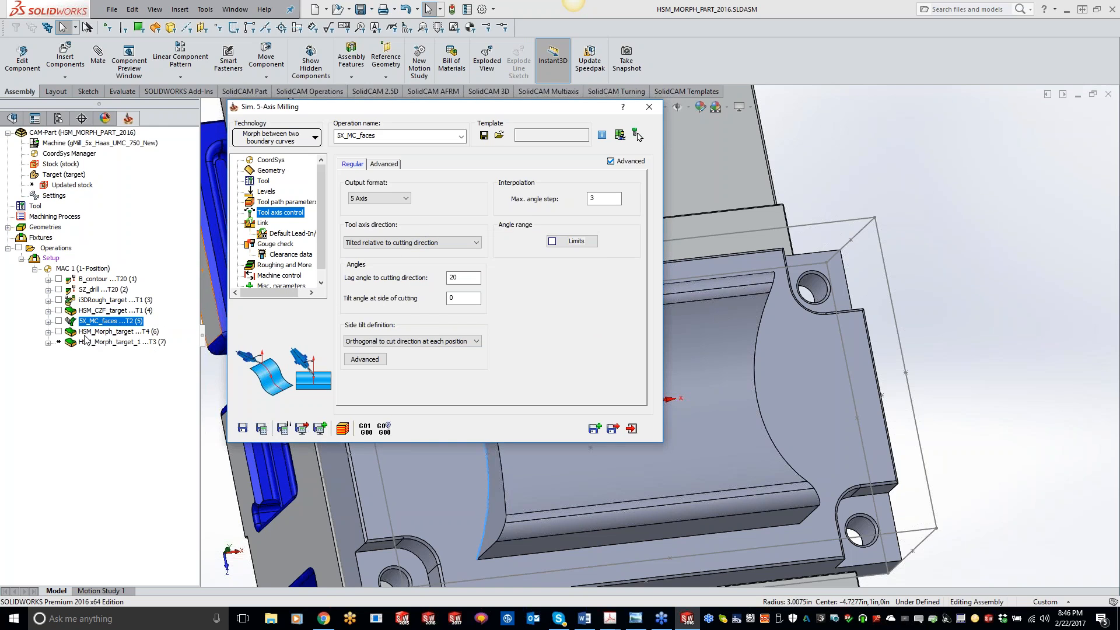
{"action": "left_click", "coordinate": [59, 321]}
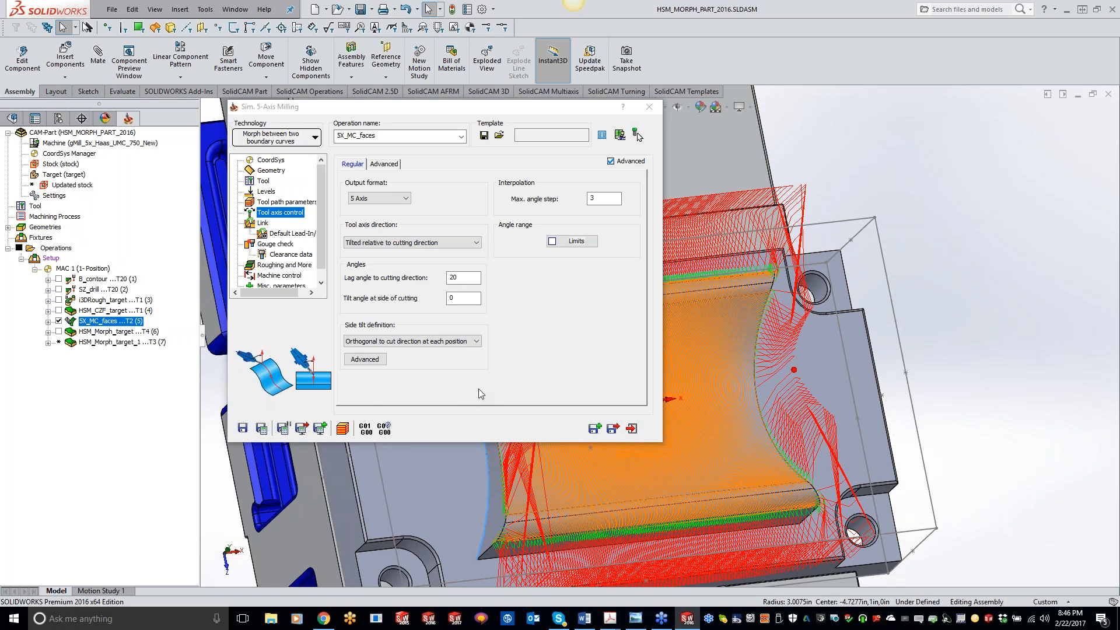
Simulate the new 5-axis operation in SolidVerify mode, step and play the toolpath, then close the operation dialog.
{"action": "left_click", "coordinate": [342, 429]}
{"action": "left_click", "coordinate": [130, 388]}
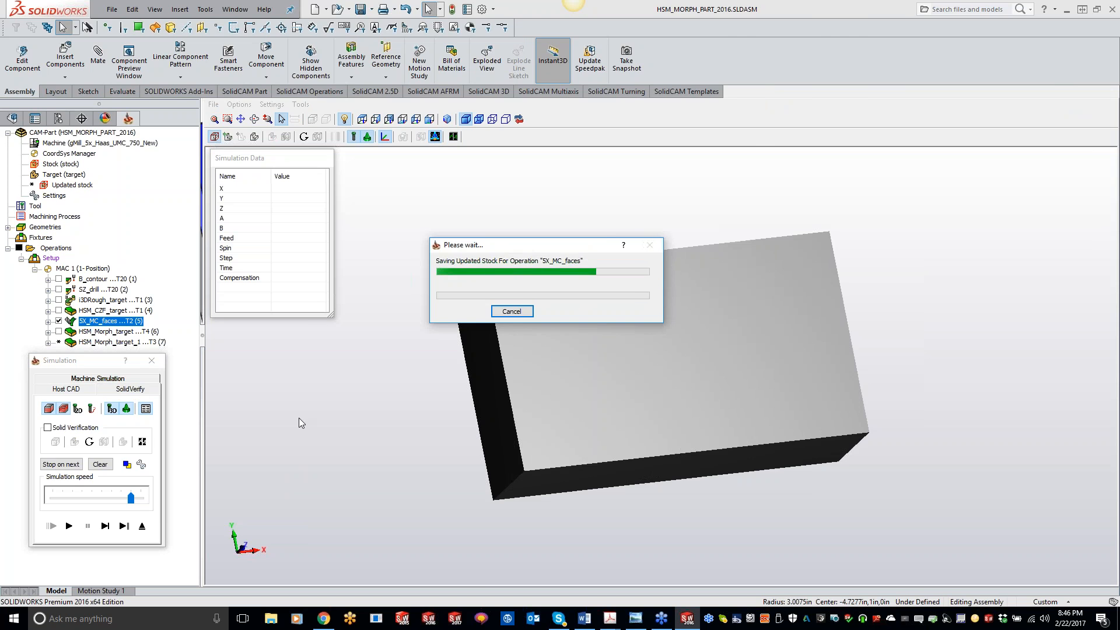
{"action": "left_click", "coordinate": [105, 527]}
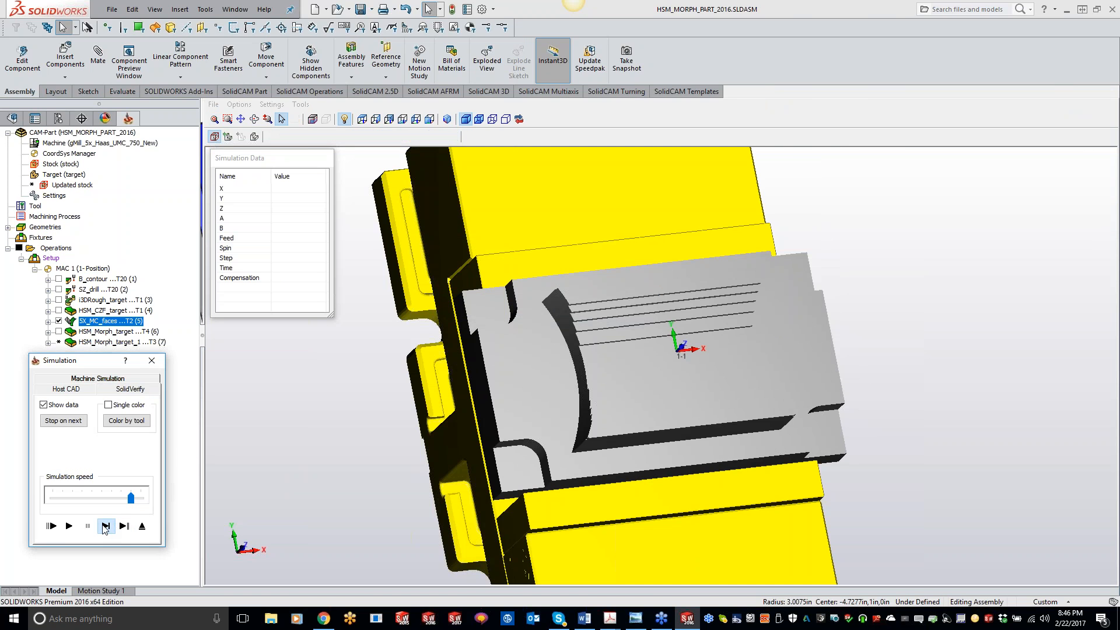
{"action": "left_click", "coordinate": [106, 528]}
{"action": "left_click", "coordinate": [105, 528]}
{"action": "left_click", "coordinate": [105, 528]}
{"action": "left_click", "coordinate": [105, 528]}
{"action": "left_click", "coordinate": [105, 528]}
{"action": "left_click", "coordinate": [105, 528]}
{"action": "left_click", "coordinate": [105, 528]}
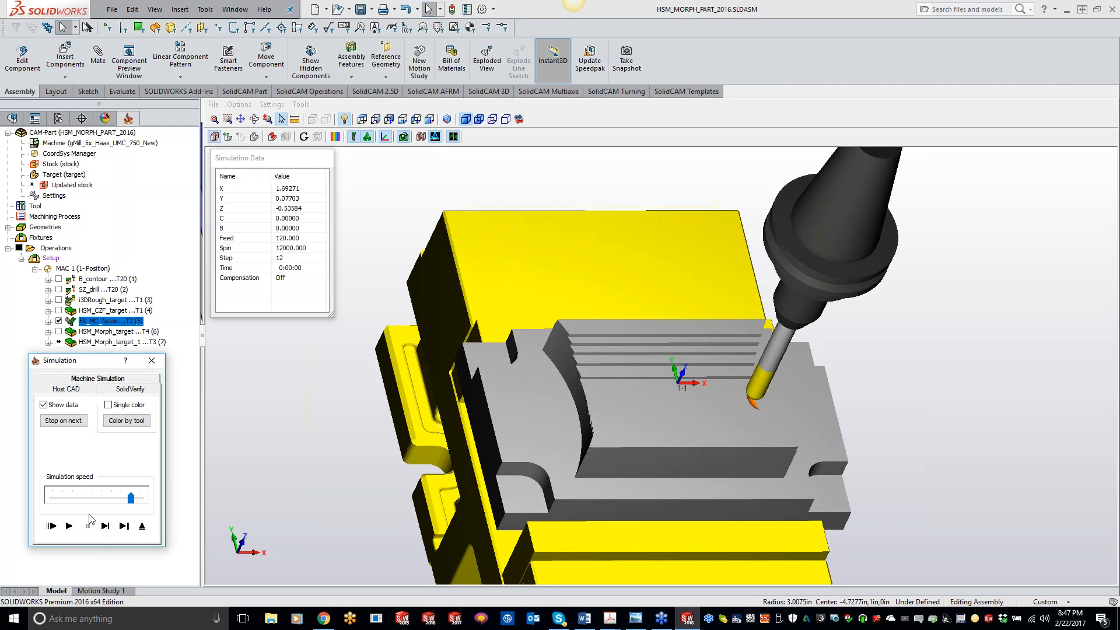
{"action": "left_click", "coordinate": [69, 526]}
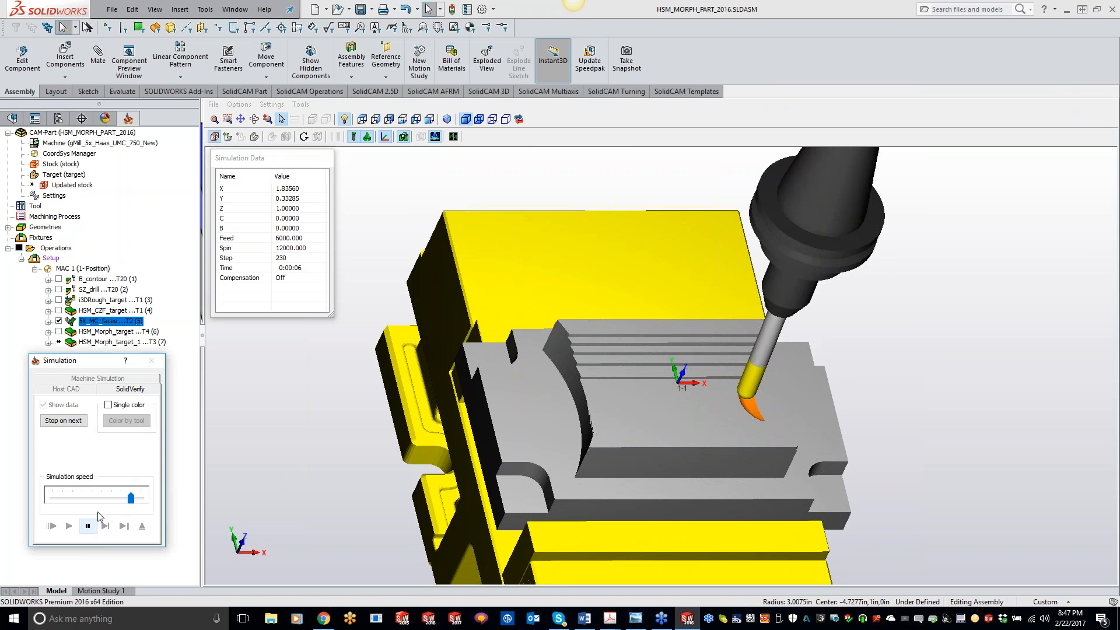
{"action": "left_click", "coordinate": [151, 360]}
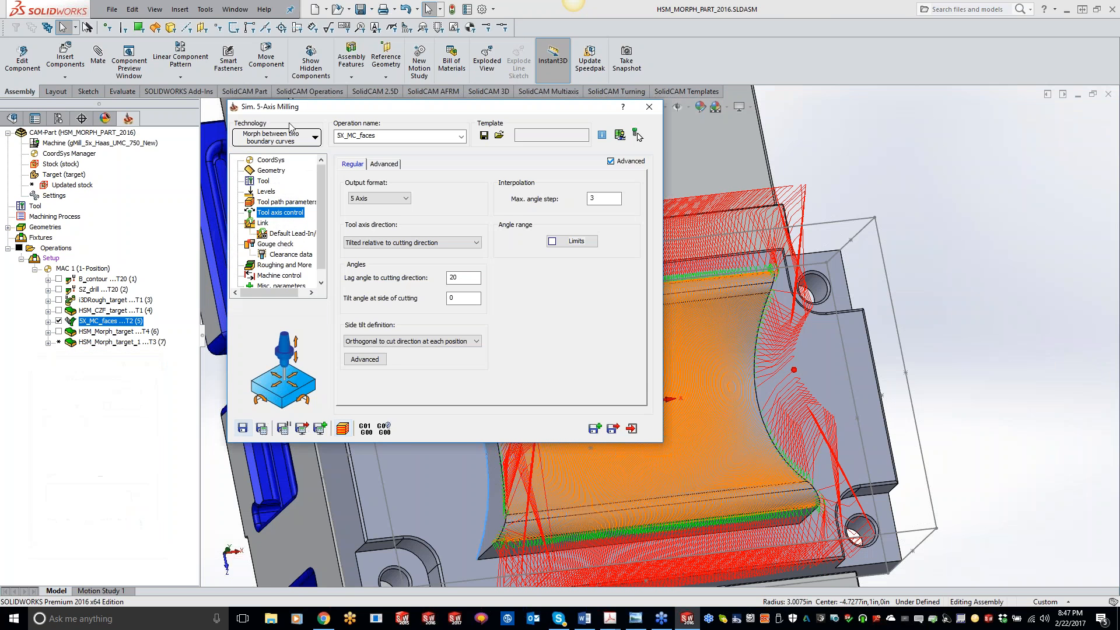
{"action": "left_click", "coordinate": [638, 135]}
Open the simulation of the 5X_MC_faces operation in SolidVerify mode.
{"action": "right_click", "coordinate": [115, 313]}
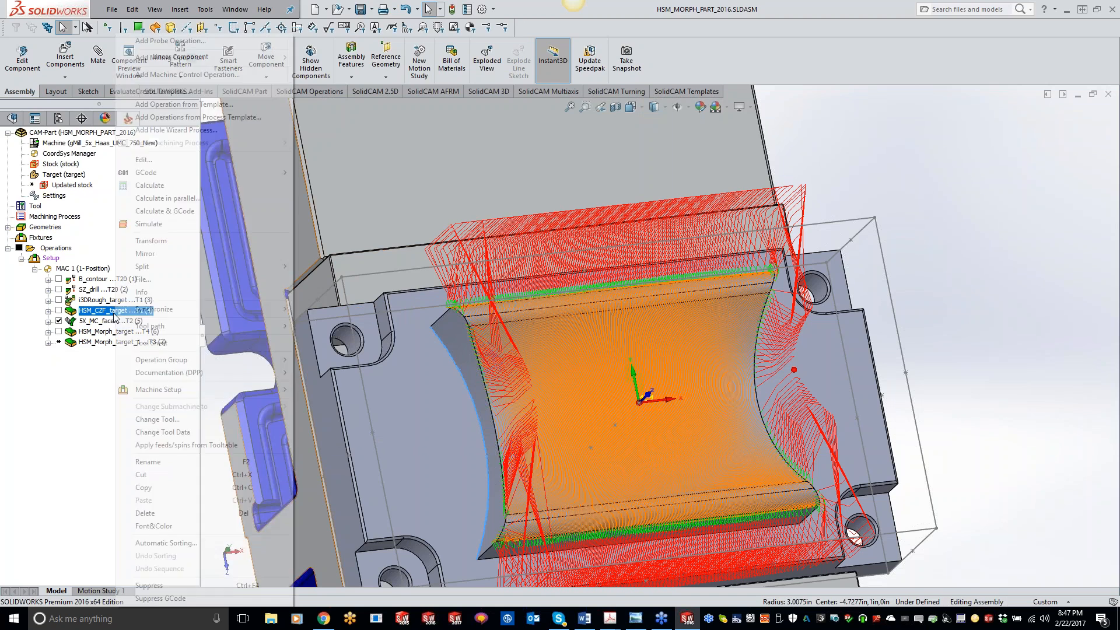
{"action": "right_click", "coordinate": [106, 322]}
{"action": "left_click", "coordinate": [146, 224]}
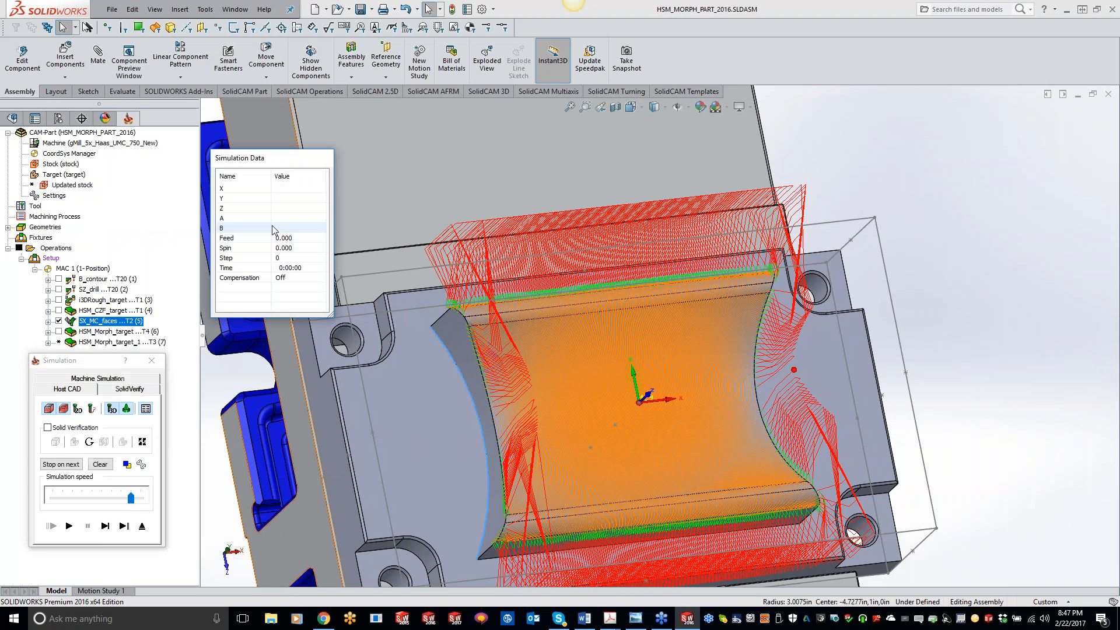
{"action": "left_click", "coordinate": [130, 390]}
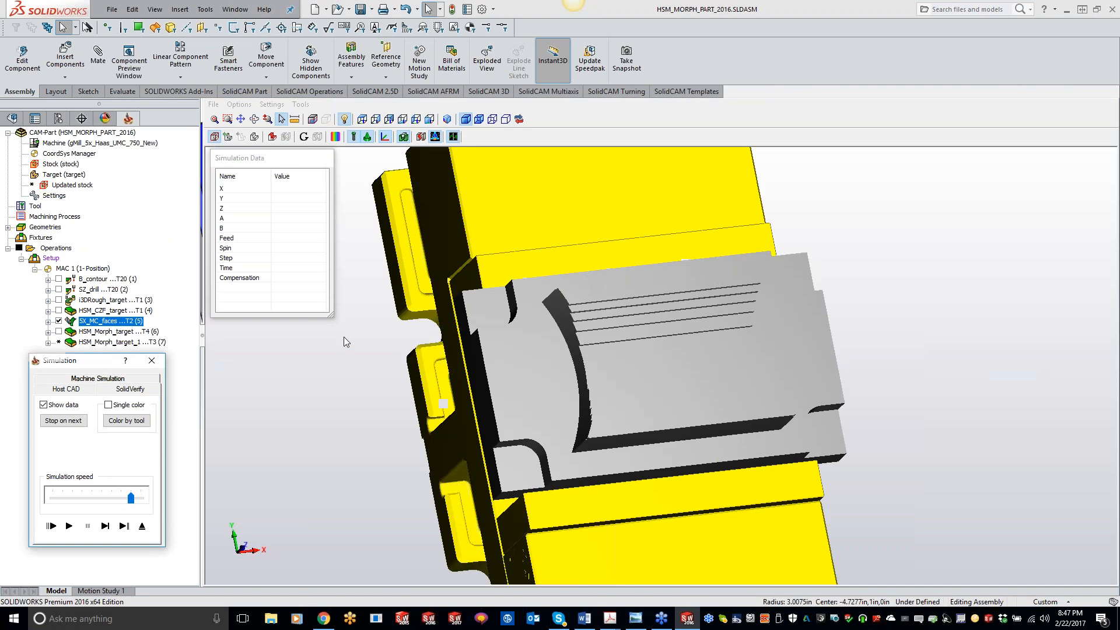
Adjust the tool facet tolerance in the simulation accuracy settings and confirm.
{"action": "left_click", "coordinate": [272, 104]}
{"action": "left_click", "coordinate": [280, 140]}
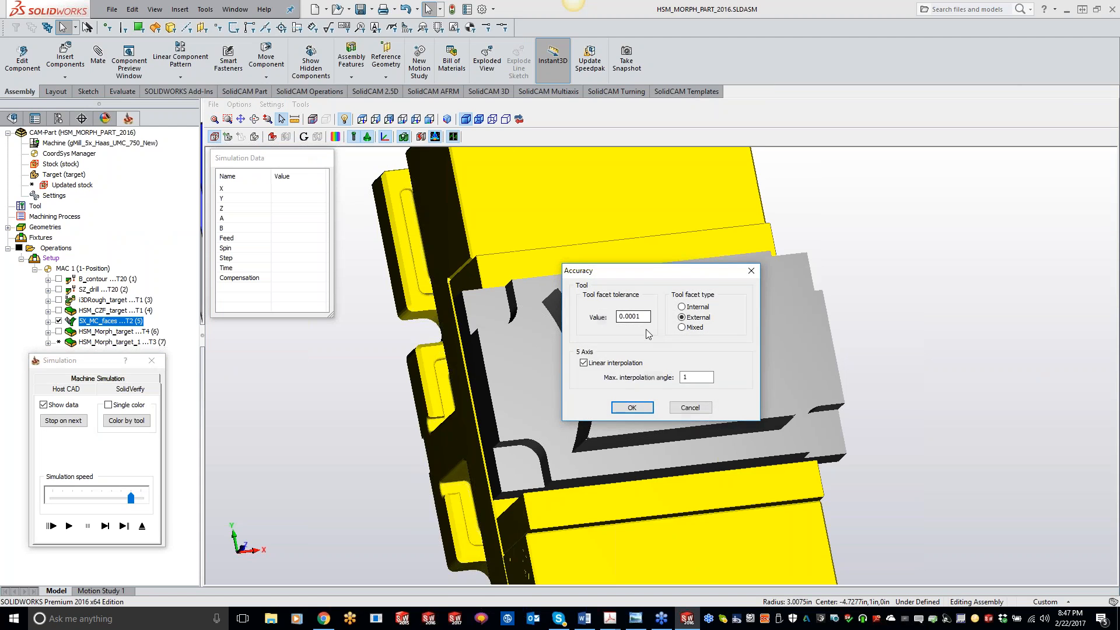
{"action": "left_click_drag", "start_coordinate": [647, 316], "coordinate": [617, 318]}
{"action": "type", "text": ".0"}
{"action": "left_click", "coordinate": [632, 408]}
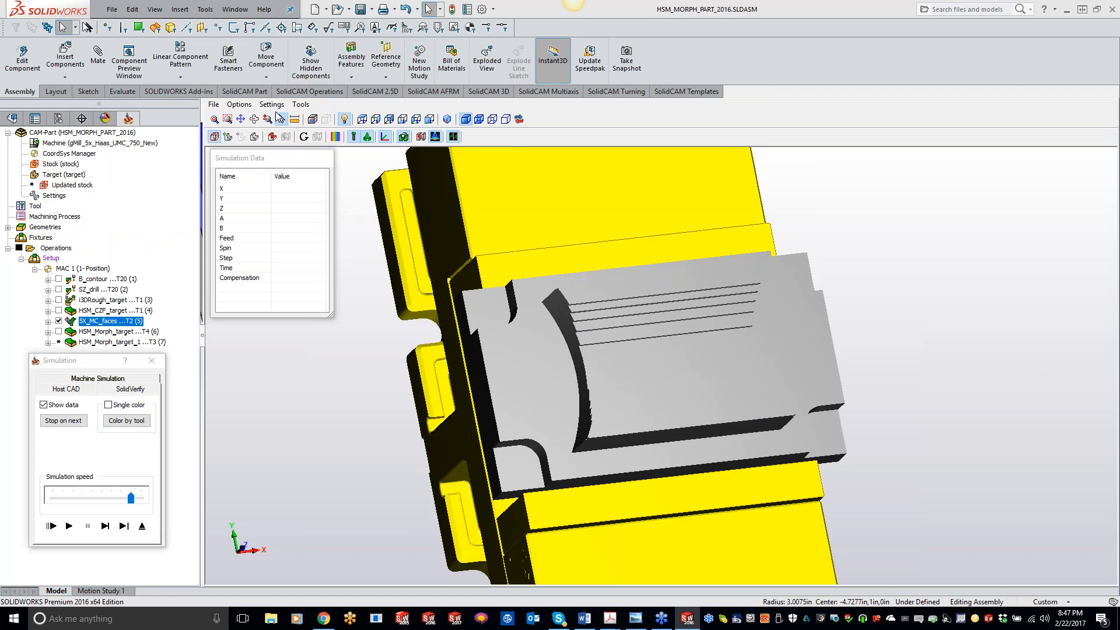
Set the animation redraw fixed step to 1 in the general simulation settings.
{"action": "left_click", "coordinate": [271, 104]}
{"action": "left_click", "coordinate": [290, 131]}
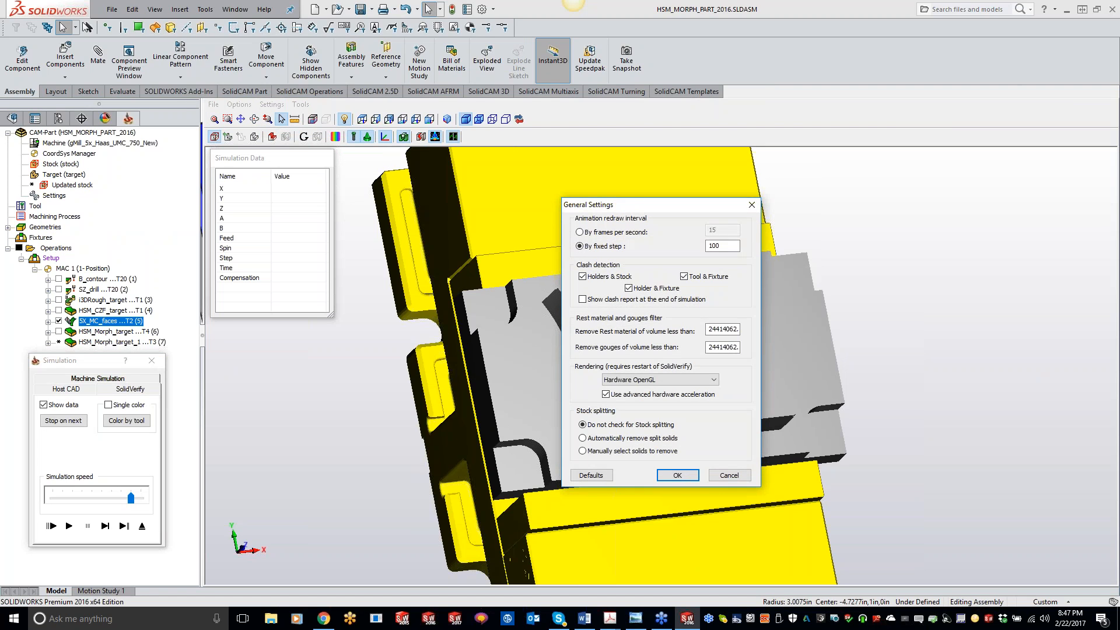
{"action": "double_click", "coordinate": [719, 245]}
{"action": "type", "text": "1"}
{"action": "left_click", "coordinate": [676, 475]}
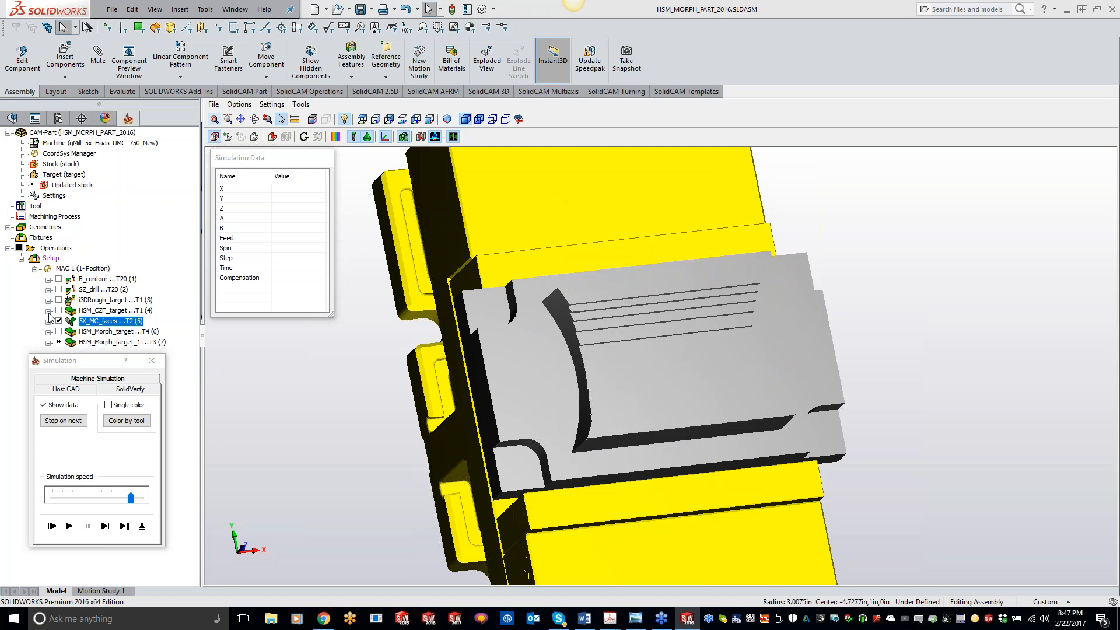
Exit the simulation, relaunch it for the 5X_MC_faces operation in SolidVerify mode, and play it.
{"action": "left_click", "coordinate": [141, 527]}
{"action": "right_click", "coordinate": [125, 322]}
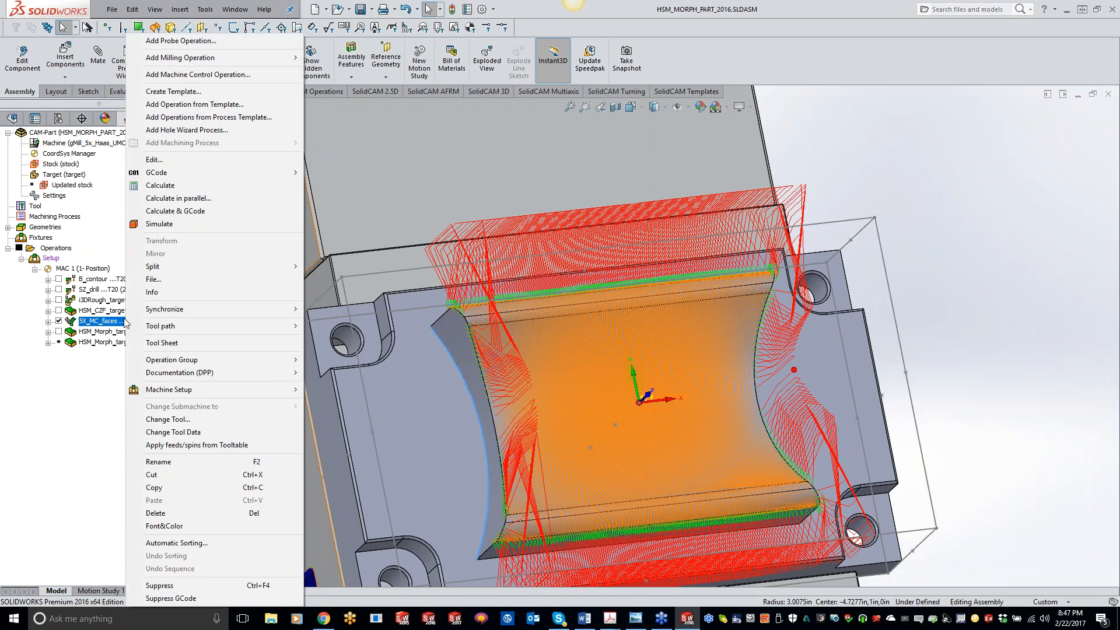
{"action": "left_click", "coordinate": [160, 224]}
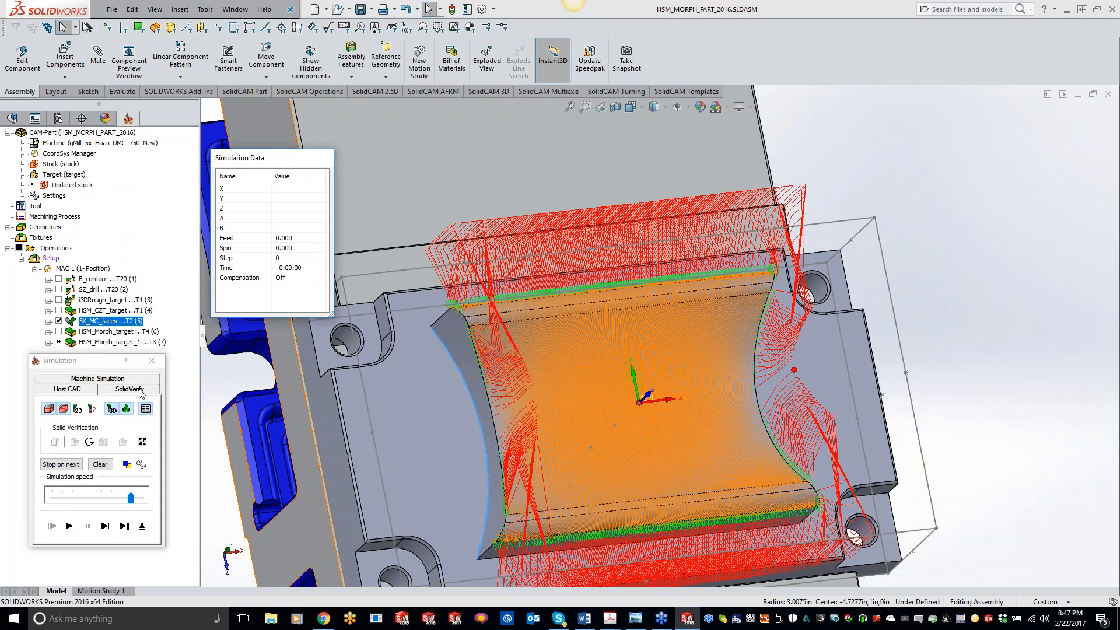
{"action": "left_click", "coordinate": [140, 389]}
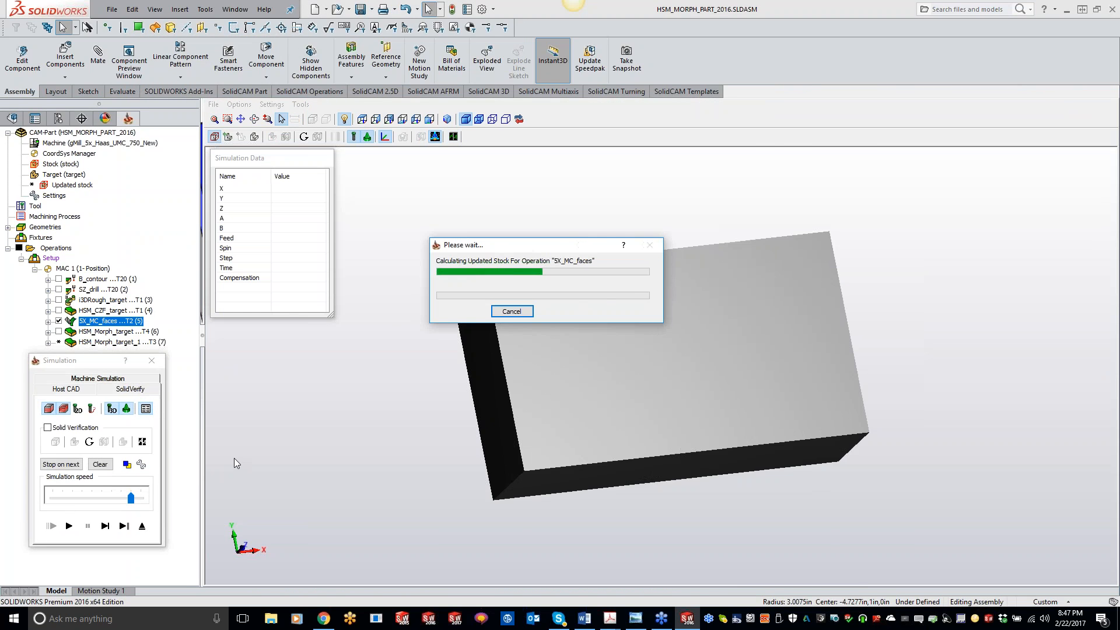
{"action": "left_click", "coordinate": [69, 526]}
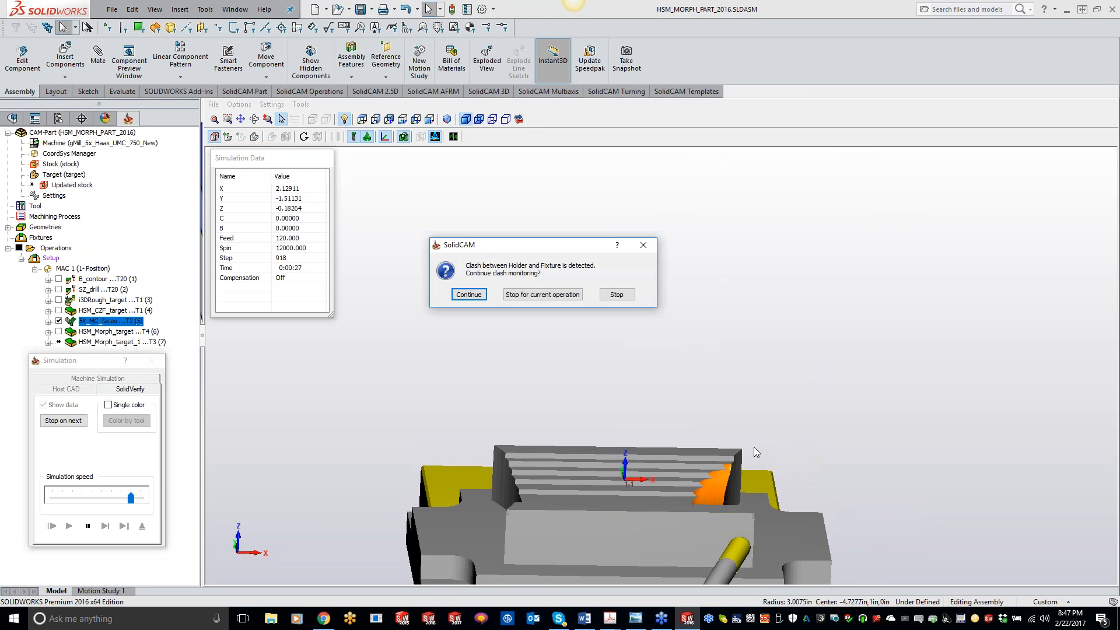
Stop clash monitoring for the current operation, pause, inspect the cut from other angles, and close the simulation.
{"action": "left_click", "coordinate": [544, 294]}
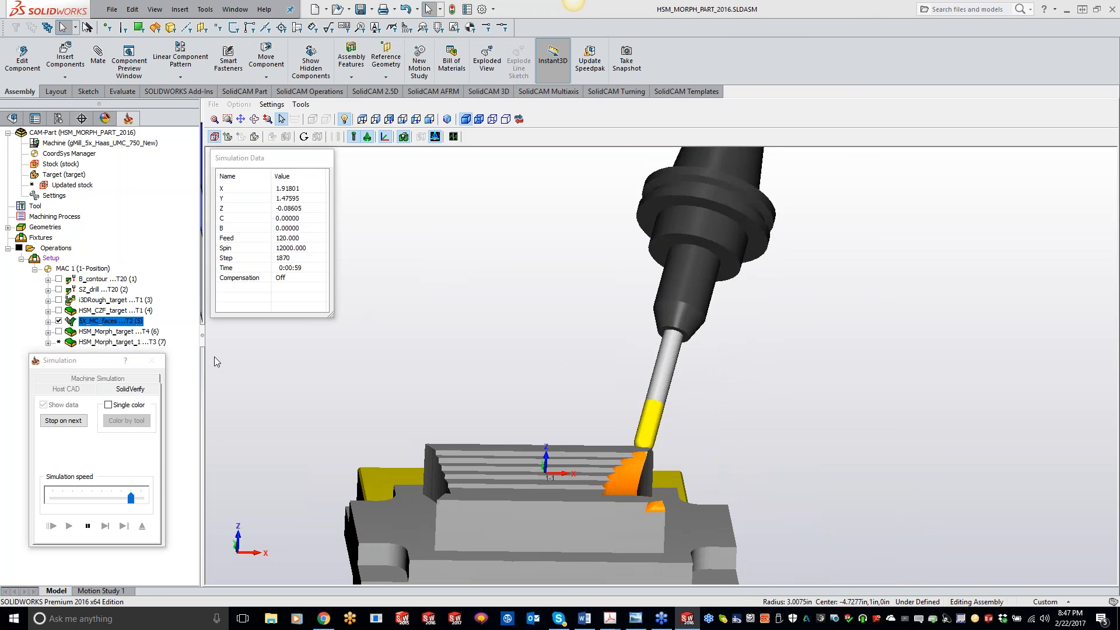
{"action": "left_click", "coordinate": [88, 525]}
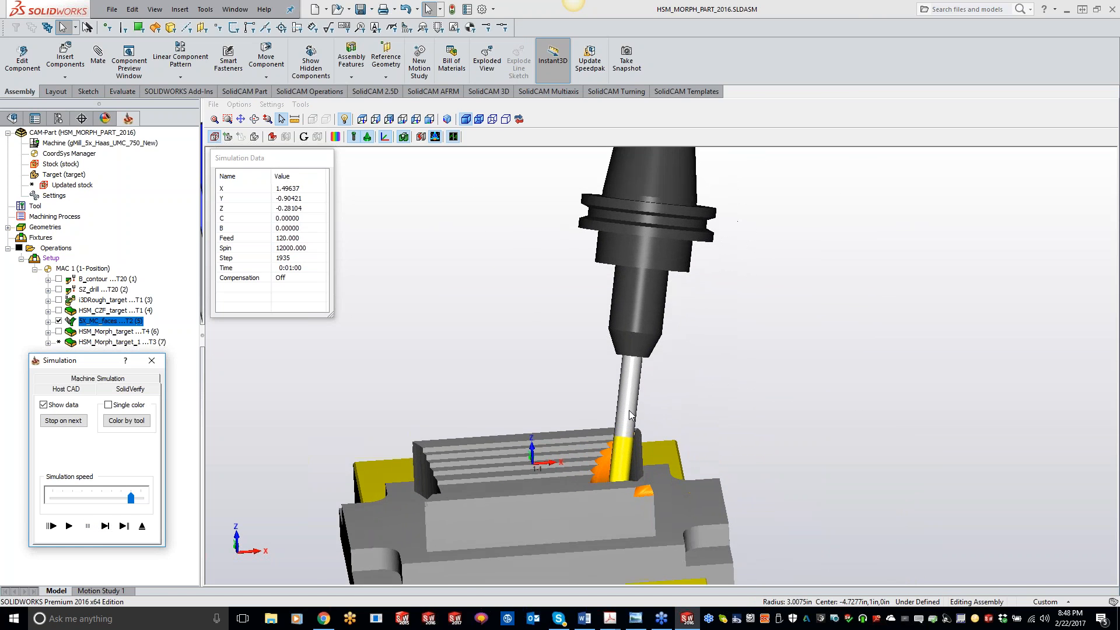
{"action": "mouse_move", "coordinate": [619, 475]}
{"action": "middle_mouse_down"}
{"action": "mouse_move", "coordinate": [610, 449]}
{"action": "mouse_move", "coordinate": [600, 469]}
{"action": "middle_mouse_up"}
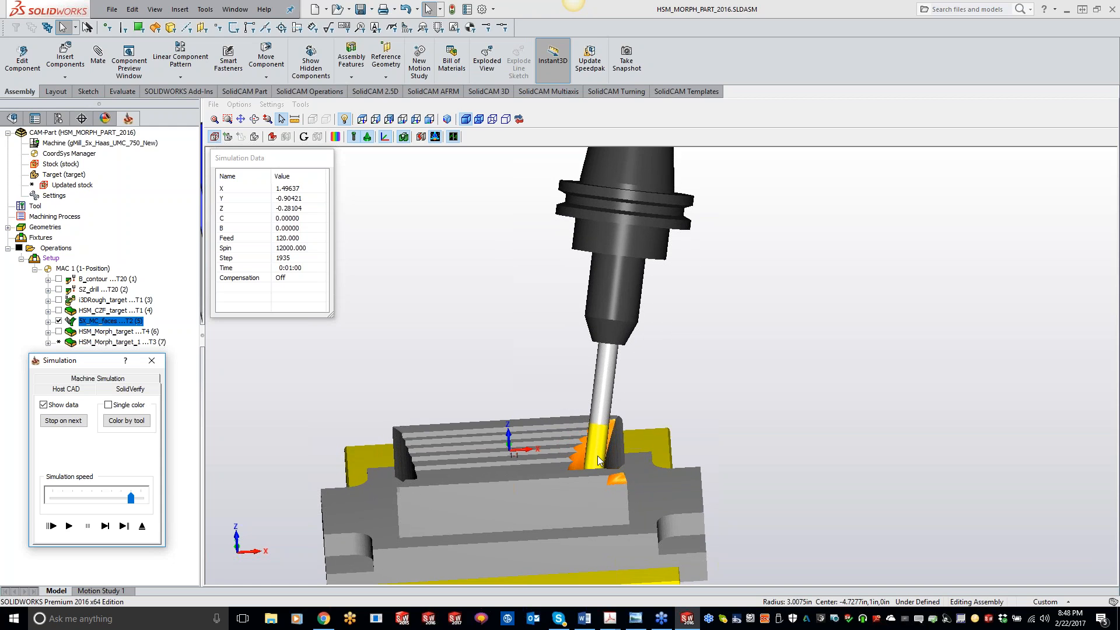
{"action": "middle_click_drag", "start_coordinate": [576, 498], "coordinate": [656, 486]}
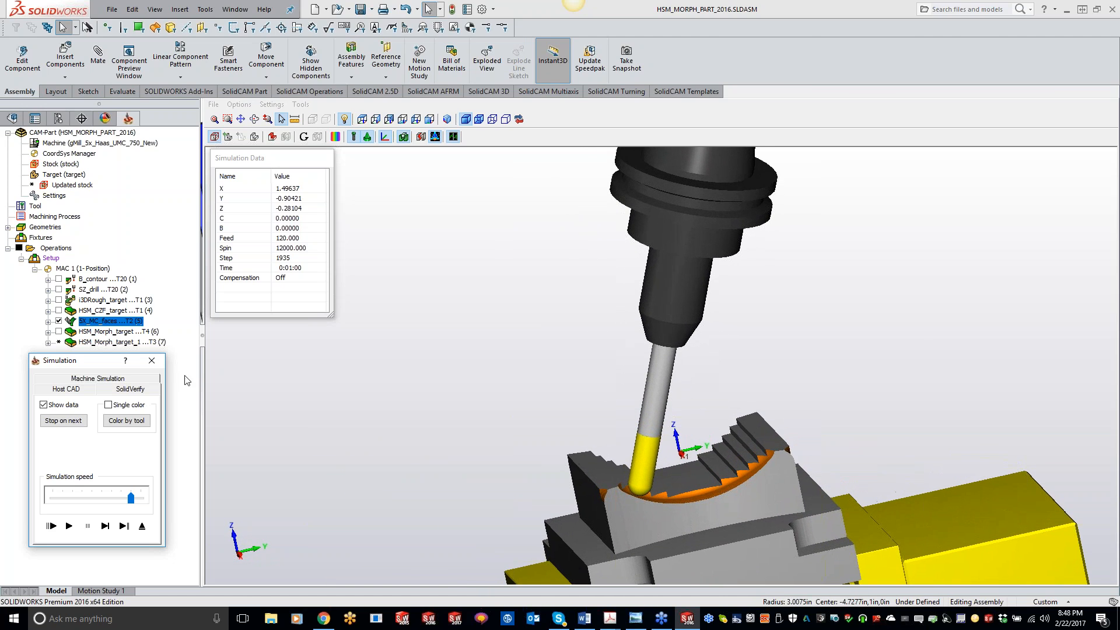
{"action": "left_click", "coordinate": [152, 360]}
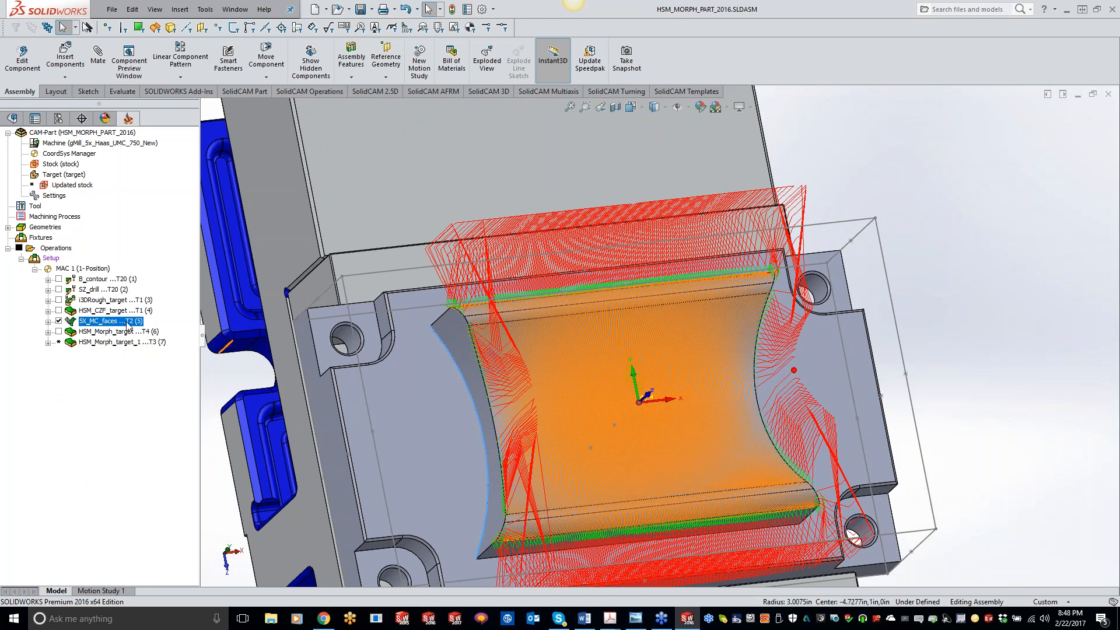
Open the 5X_MC_faces operation, regenerate its toolpath preview and launch its simulation in SolidVerify mode.
{"action": "double_click", "coordinate": [103, 322]}
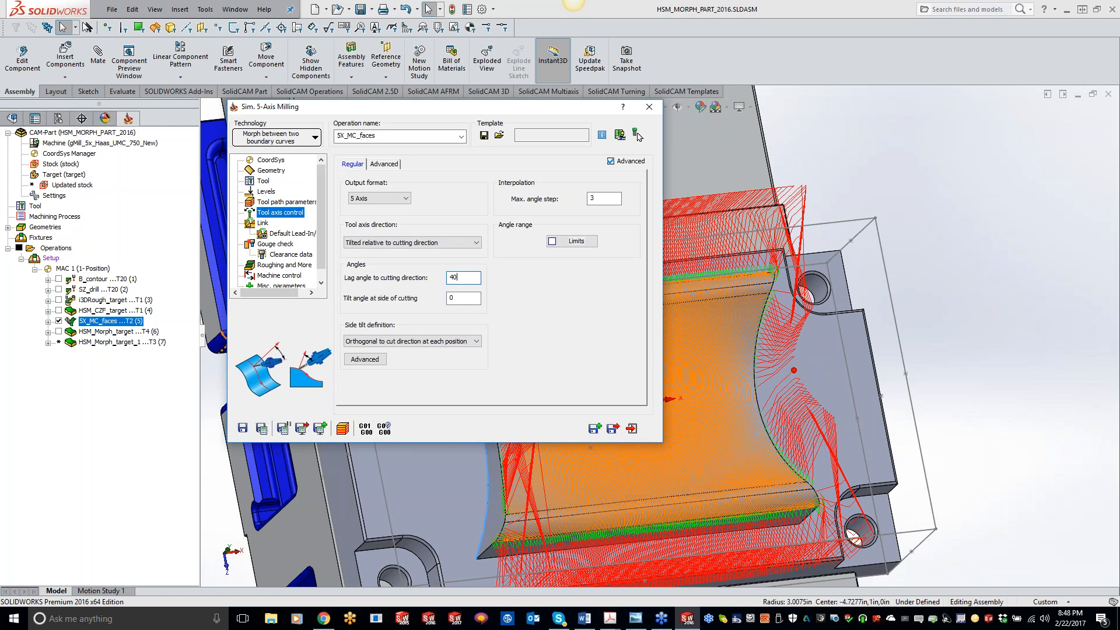
{"action": "left_click", "coordinate": [283, 430]}
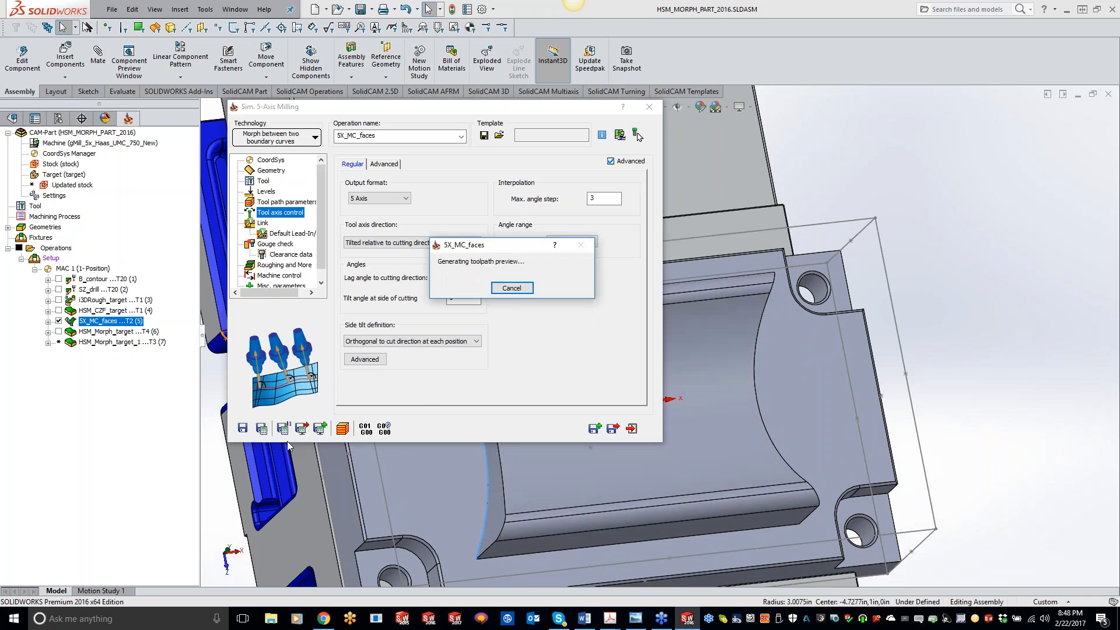
{"action": "left_click", "coordinate": [344, 428]}
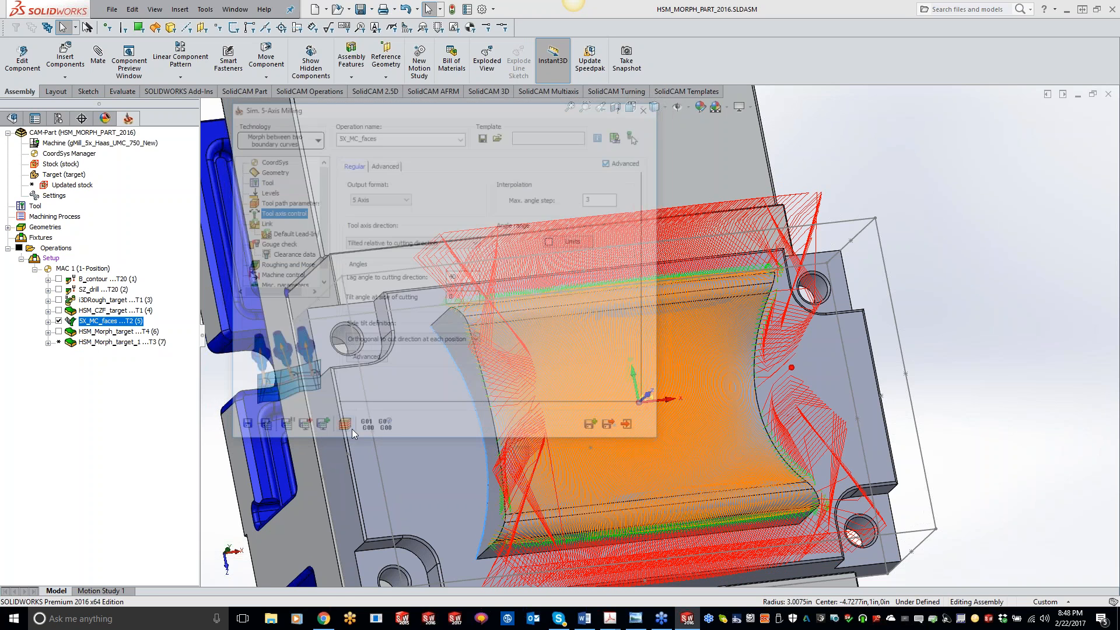
{"action": "left_click", "coordinate": [145, 389]}
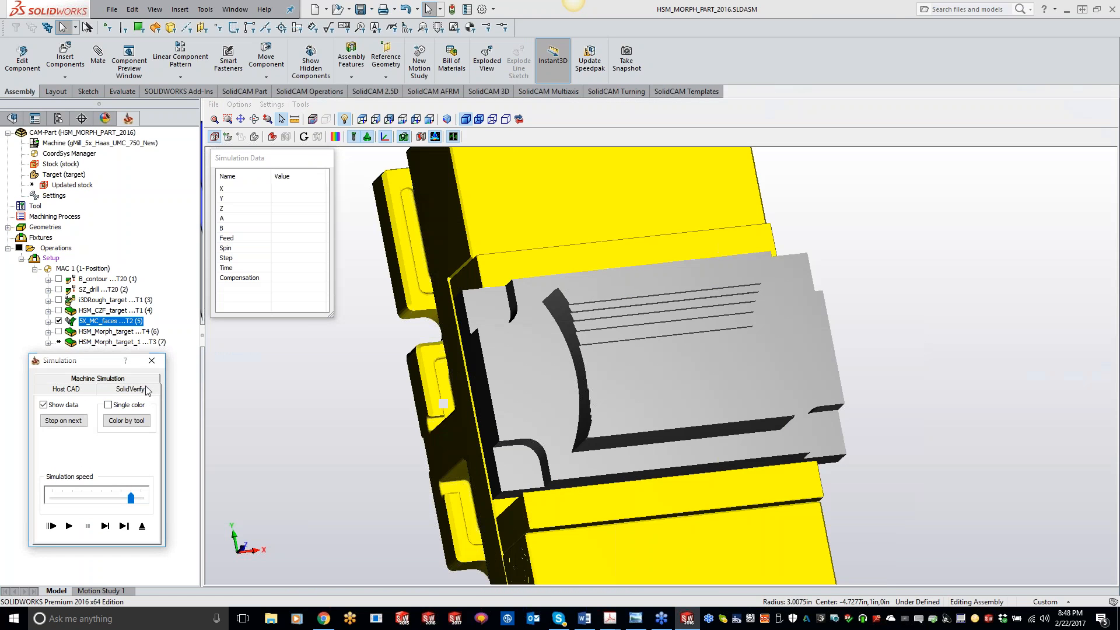
Step through and play the simulation, stop clash monitoring for this operation, pause, and close the simulation.
{"action": "left_click", "coordinate": [105, 526]}
{"action": "left_click", "coordinate": [105, 533]}
{"action": "left_click", "coordinate": [105, 534]}
{"action": "left_click", "coordinate": [105, 533]}
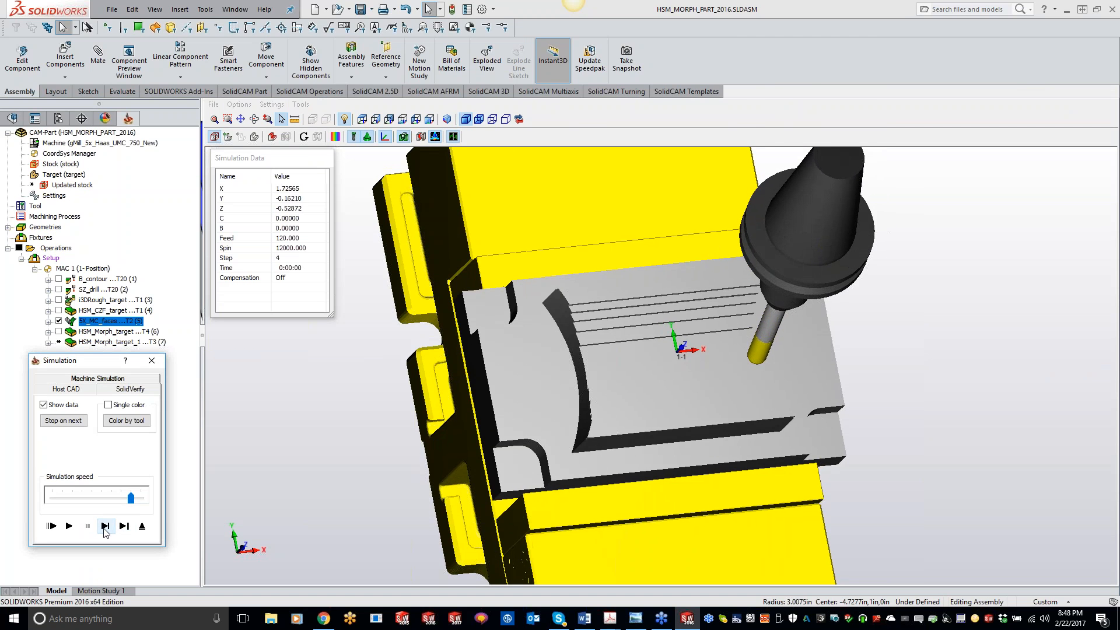
{"action": "left_click", "coordinate": [105, 534]}
{"action": "left_click", "coordinate": [105, 533]}
{"action": "left_click", "coordinate": [105, 533]}
{"action": "left_click", "coordinate": [105, 533]}
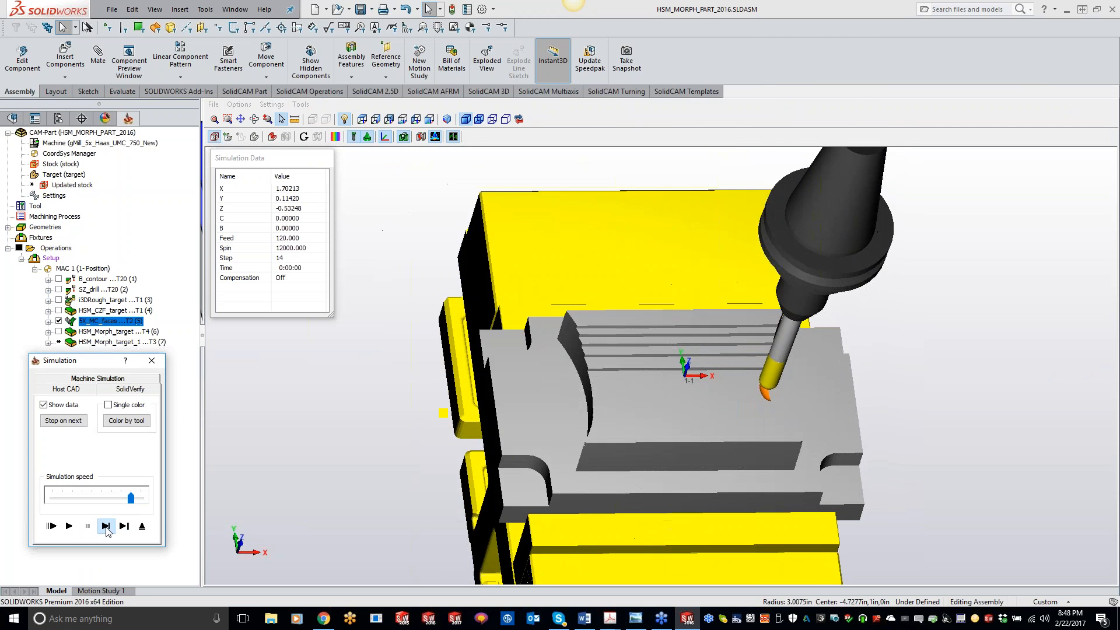
{"action": "left_click", "coordinate": [68, 525]}
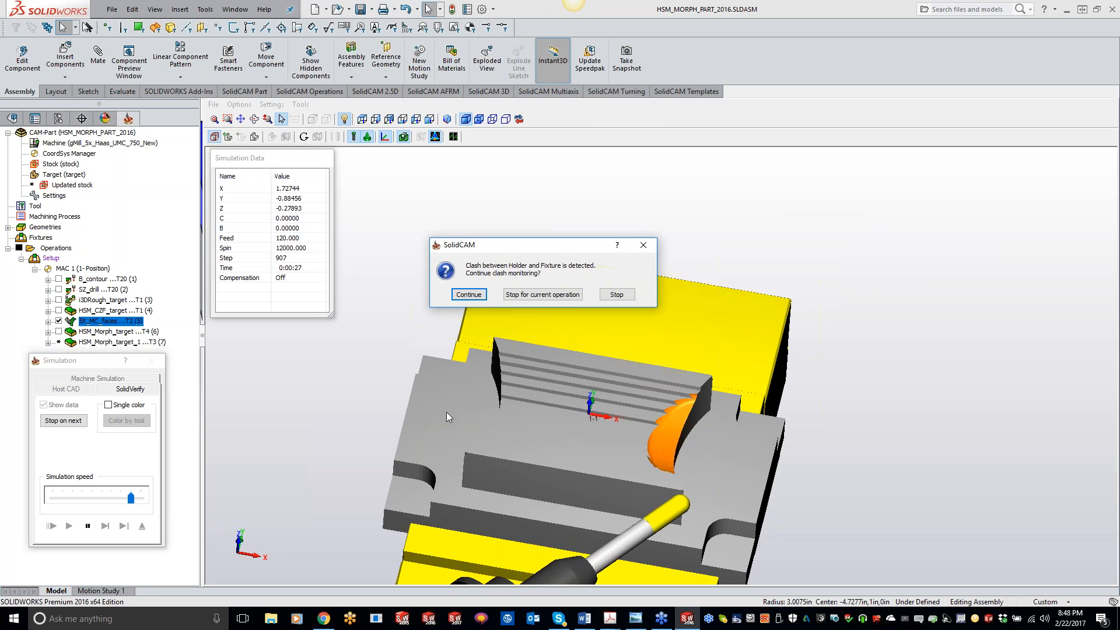
{"action": "left_click", "coordinate": [520, 293]}
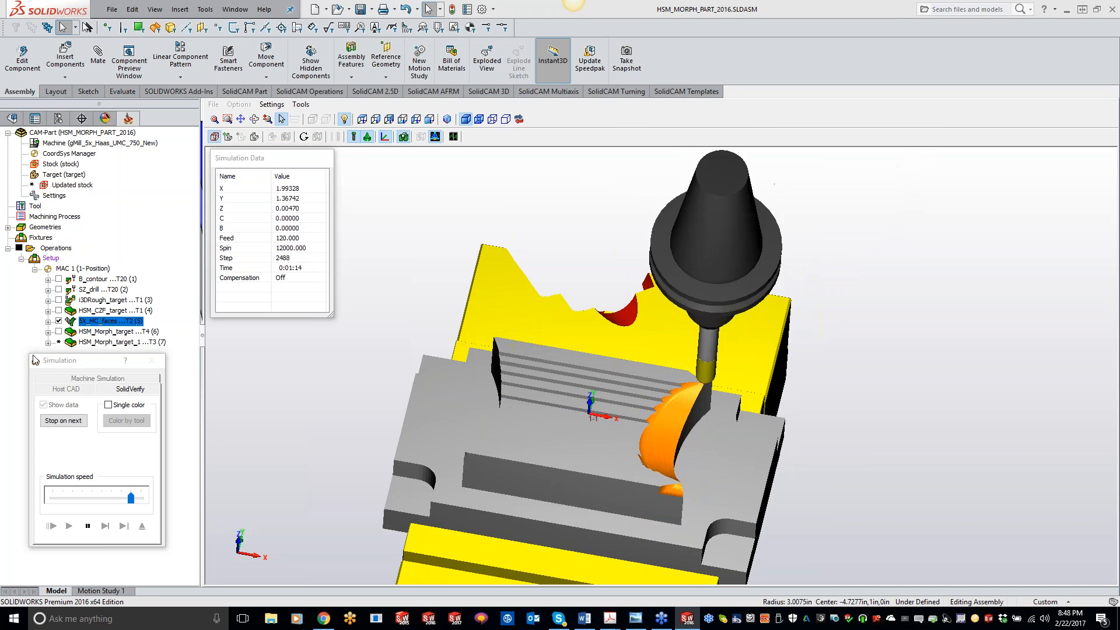
{"action": "left_click", "coordinate": [87, 526]}
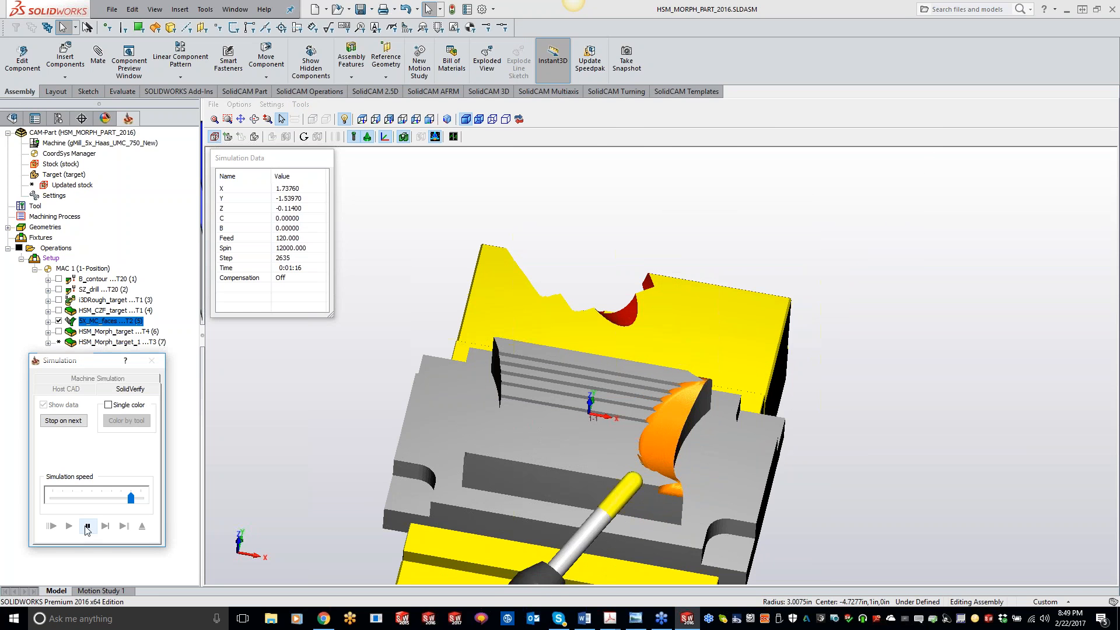
{"action": "left_click", "coordinate": [151, 360]}
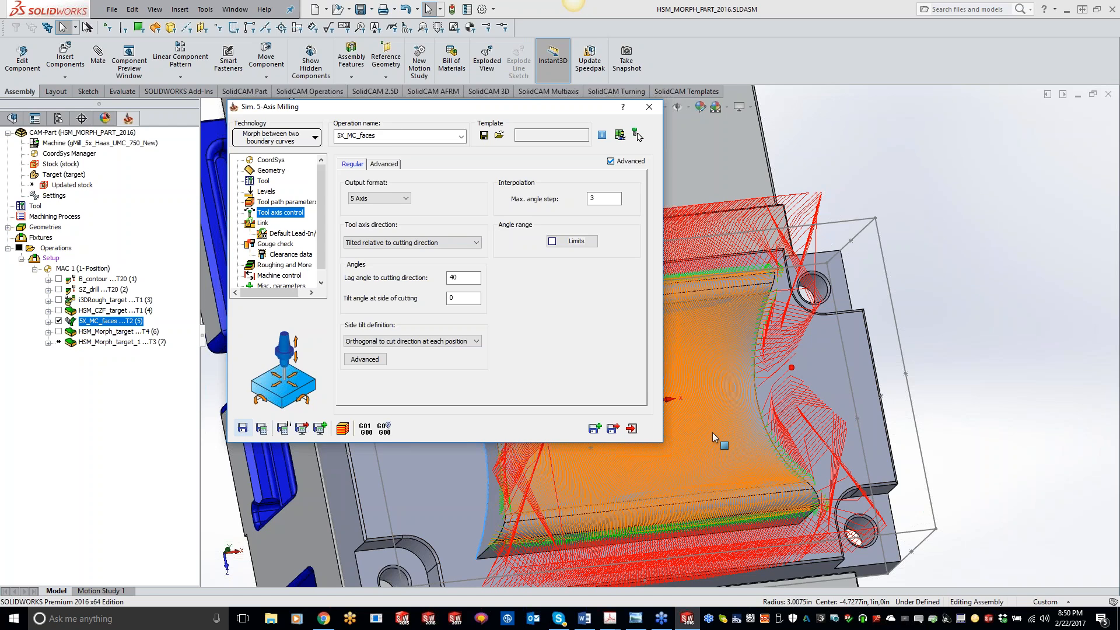
Set both large gaps along cut and large moves between slices to Follow surfaces in the Link settings, then save and calculate.
{"action": "left_click", "coordinate": [275, 244]}
{"action": "middle_click_drag", "start_coordinate": [735, 360], "coordinate": [636, 271]}
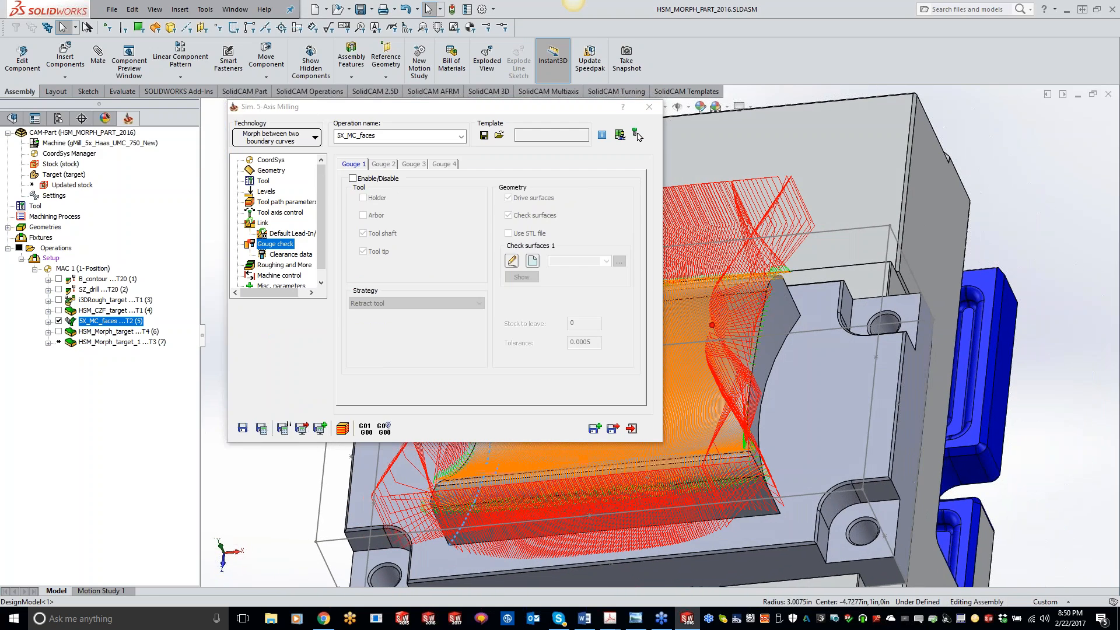
{"action": "left_click", "coordinate": [263, 223]}
{"action": "left_click", "coordinate": [408, 164]}
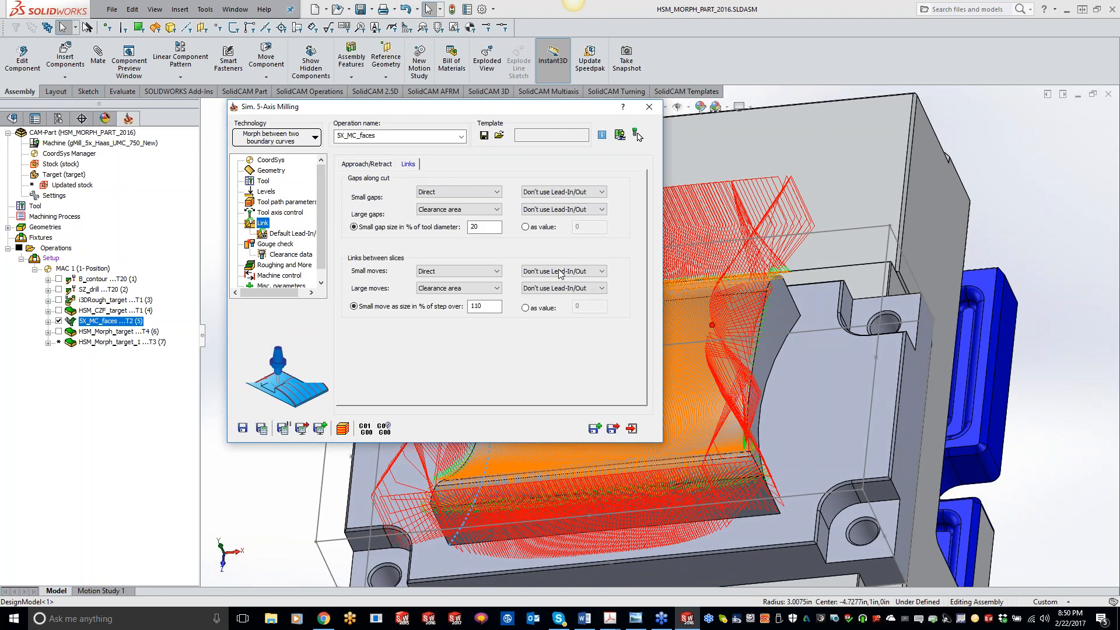
{"action": "left_click", "coordinate": [443, 210]}
{"action": "left_click", "coordinate": [450, 251]}
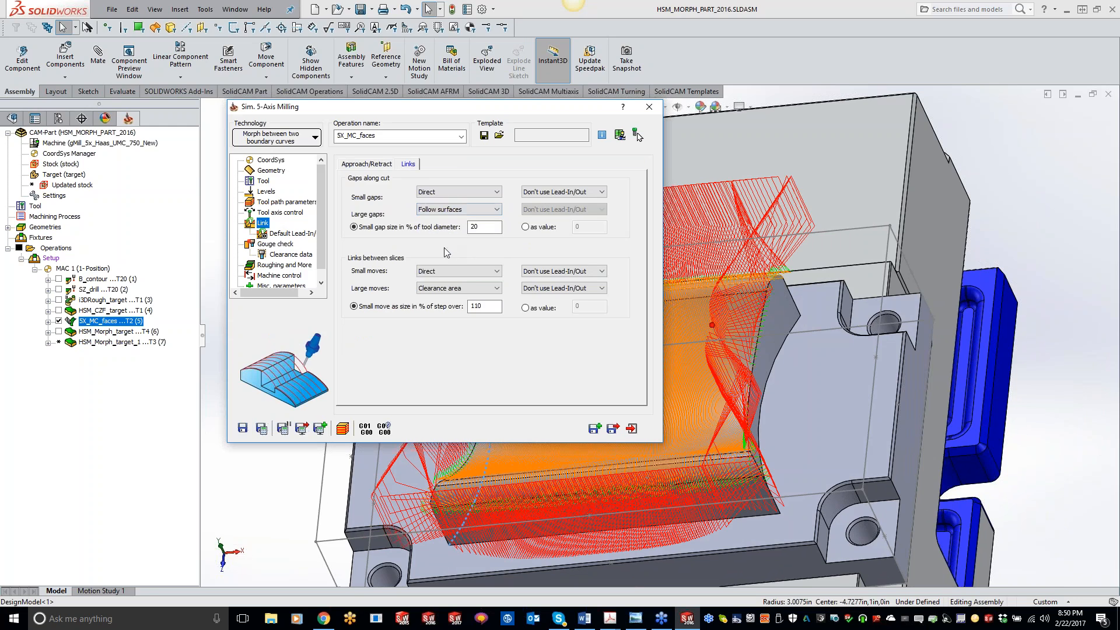
{"action": "left_click", "coordinate": [439, 288]}
{"action": "left_click", "coordinate": [439, 328]}
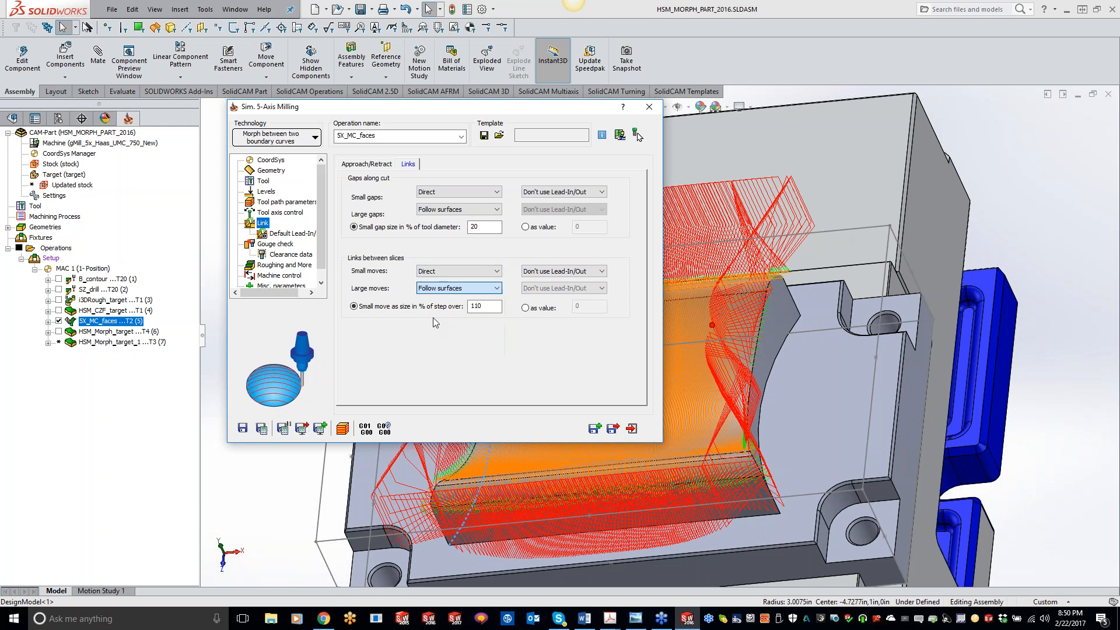
{"action": "left_click", "coordinate": [261, 428]}
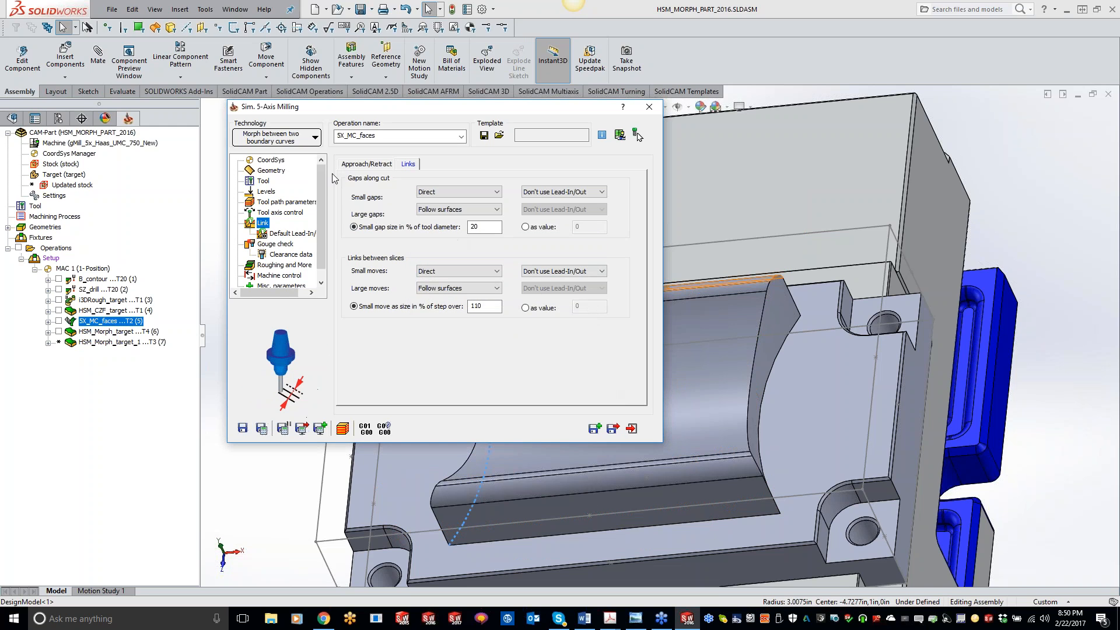
Review the tool axis control settings and the tool path sorting options.
{"action": "left_click", "coordinate": [272, 215]}
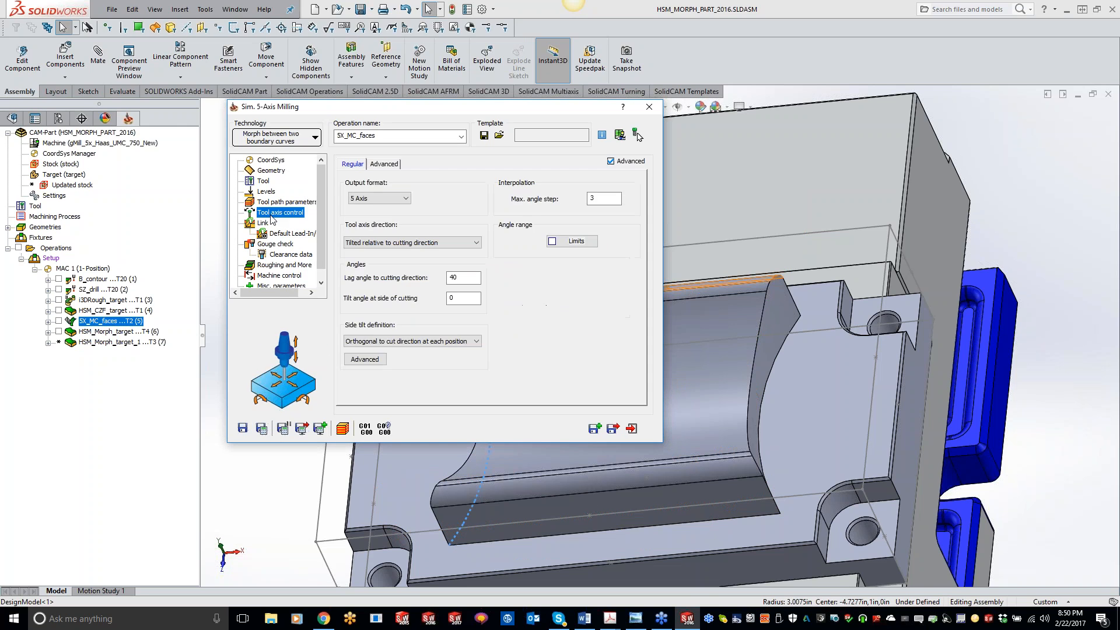
{"action": "left_click", "coordinate": [271, 202]}
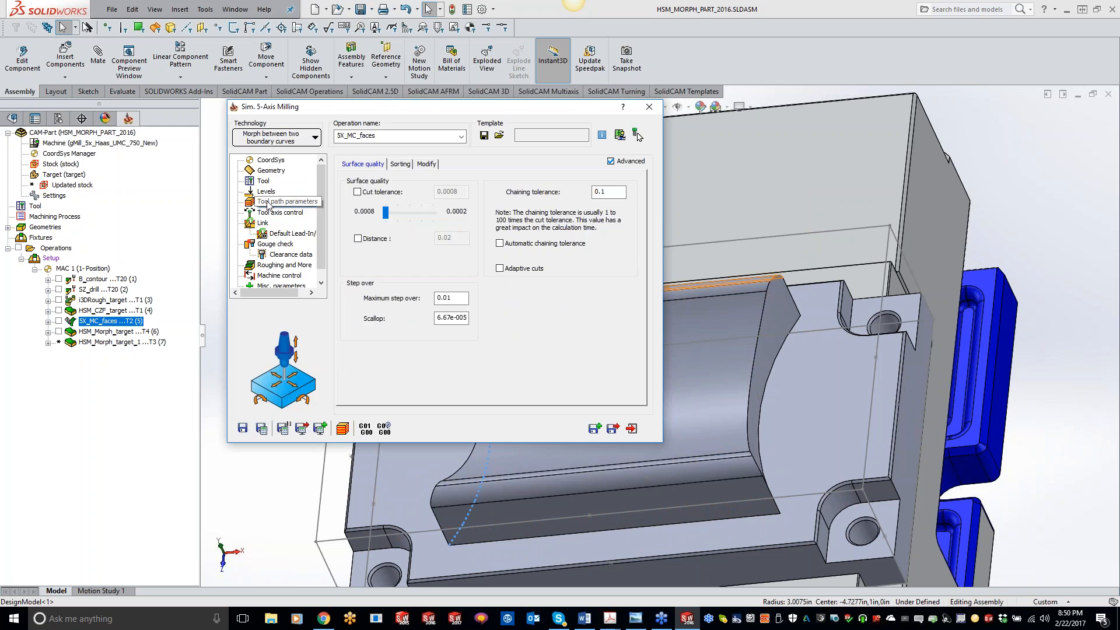
{"action": "left_click", "coordinate": [397, 165]}
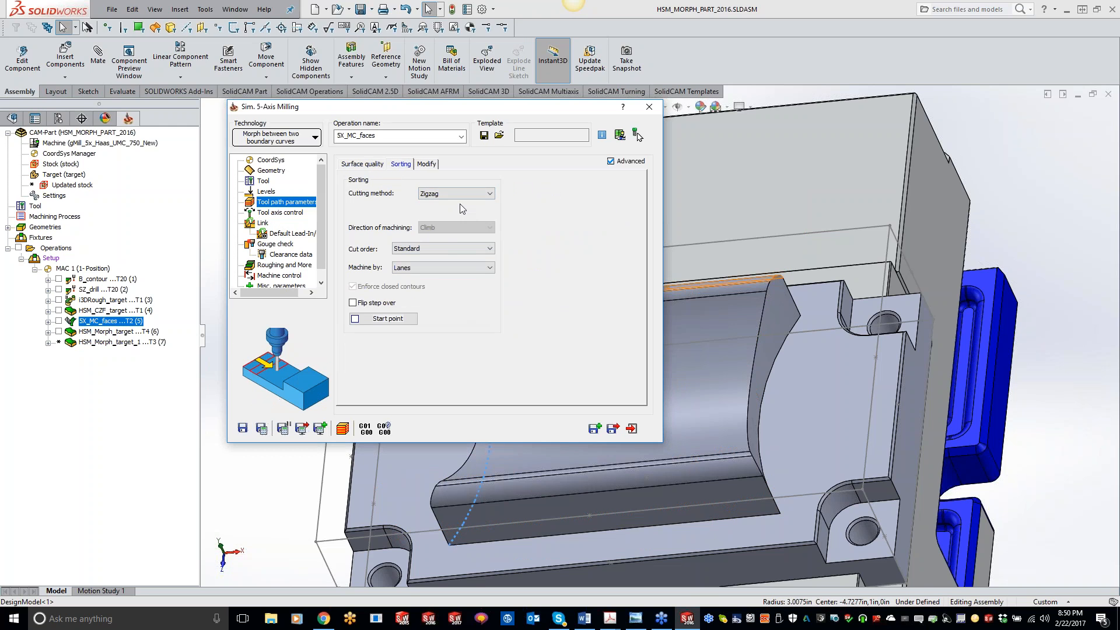
Show the recalculated 5X_MC_faces toolpath, inspect it from several angles, and close the operation dialog.
{"action": "left_click", "coordinate": [59, 322]}
{"action": "middle_click_drag", "start_coordinate": [800, 391], "coordinate": [945, 403]}
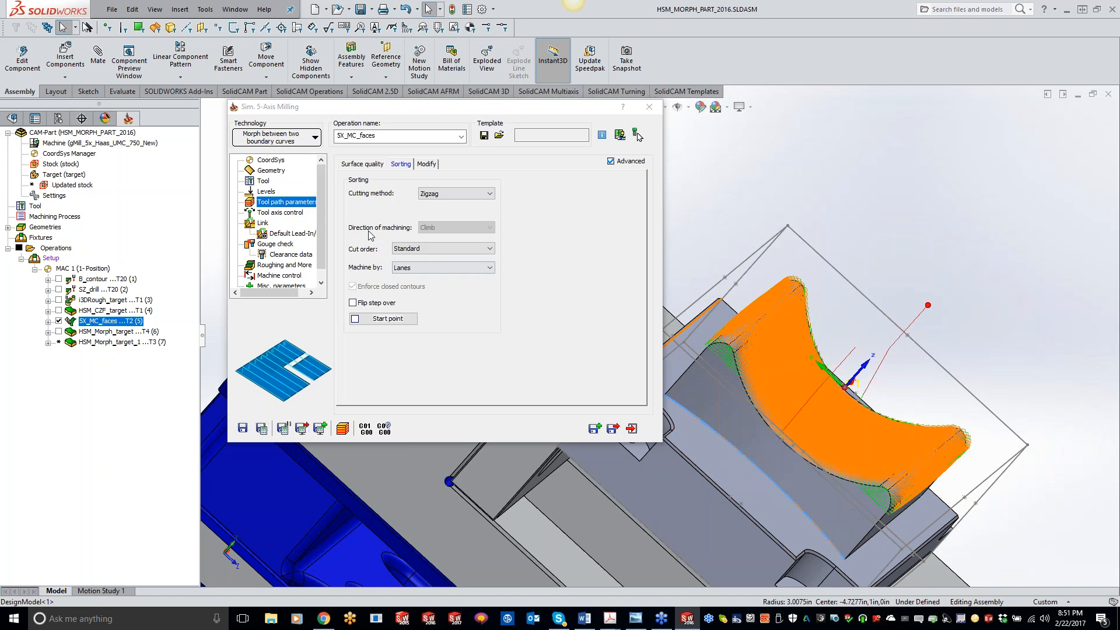
{"action": "left_click", "coordinate": [272, 222]}
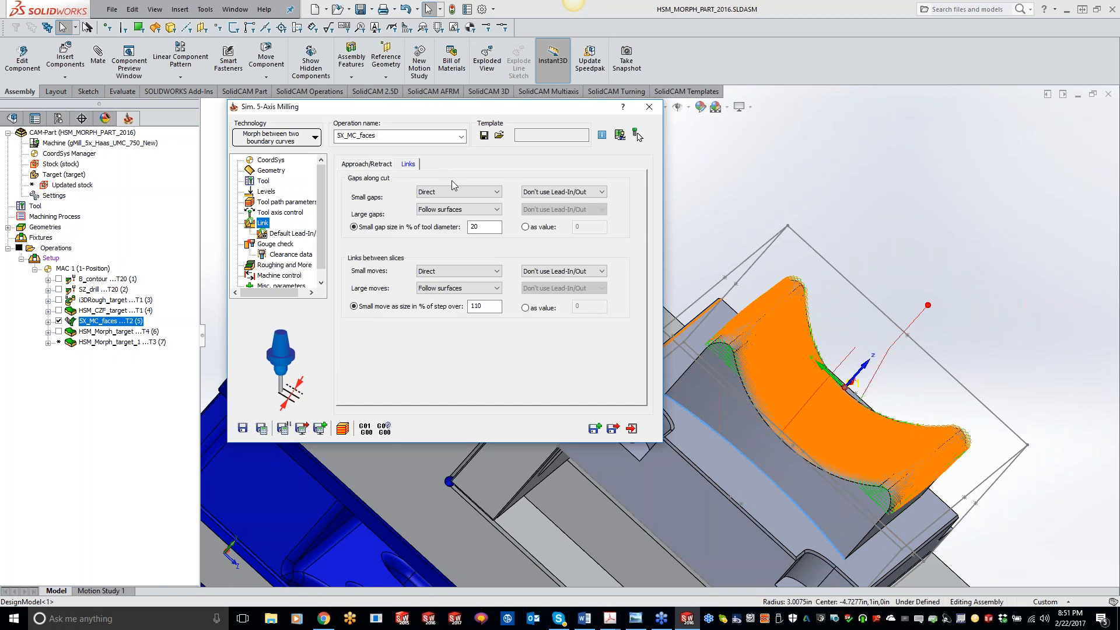
{"action": "middle_click_drag", "start_coordinate": [821, 433], "coordinate": [978, 369]}
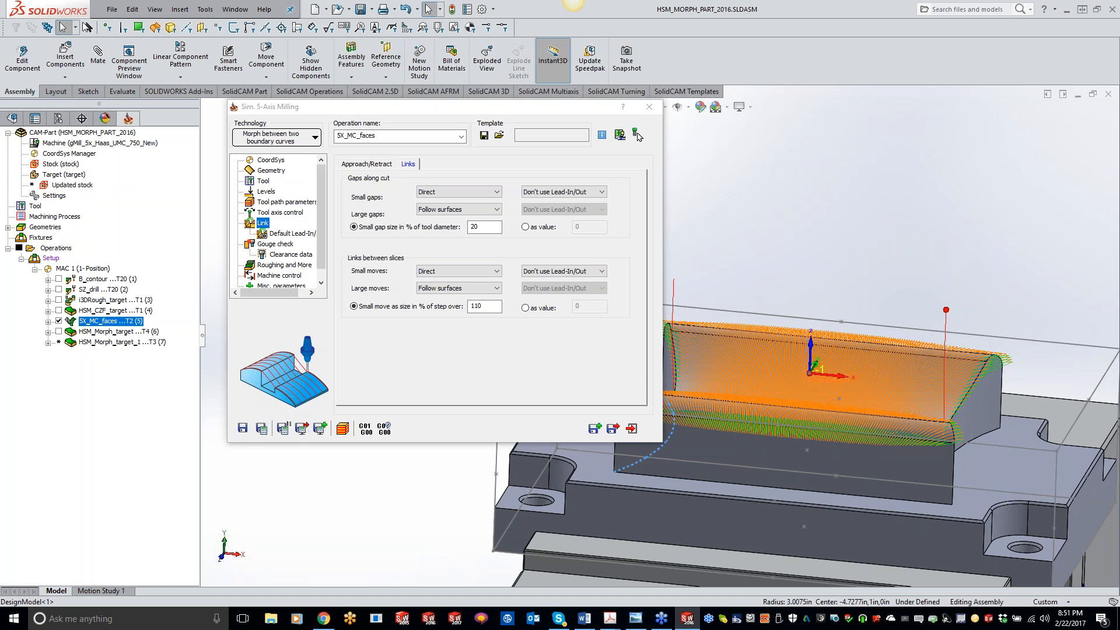
{"action": "left_click", "coordinate": [635, 136]}
{"action": "middle_click_drag", "start_coordinate": [681, 325], "coordinate": [778, 403]}
{"action": "scroll", "coordinate": [920, 495], "scroll_direction": "up", "scroll_amount": 1}
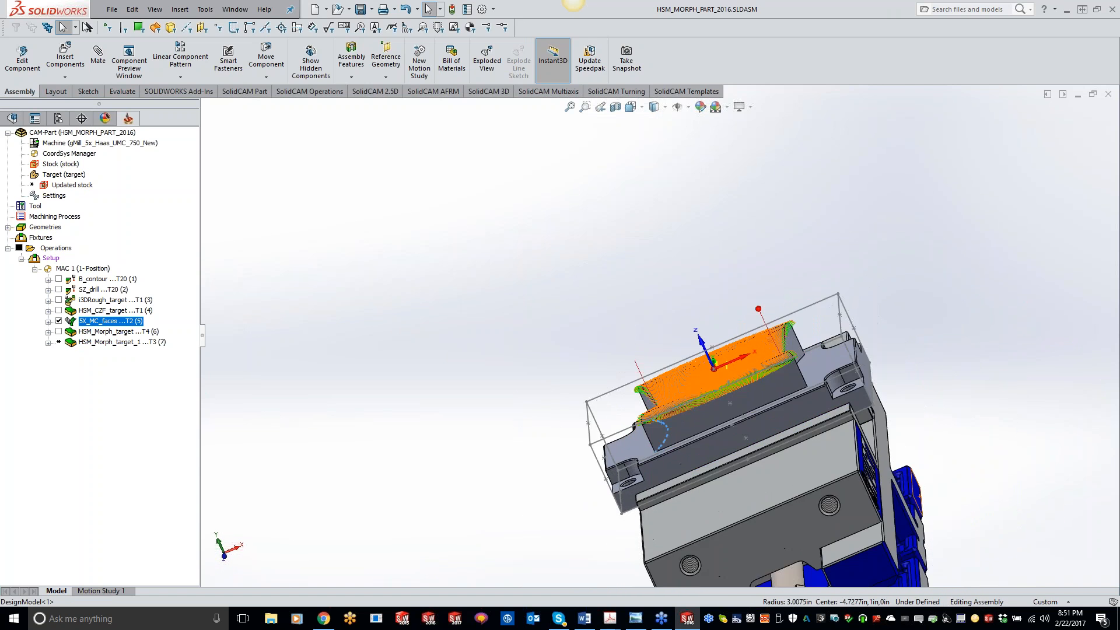
Examine the finished 5X_MC_faces toolpath on the part held in the vise.
{"action": "scroll", "coordinate": [870, 446], "scroll_direction": "up", "scroll_amount": 1}
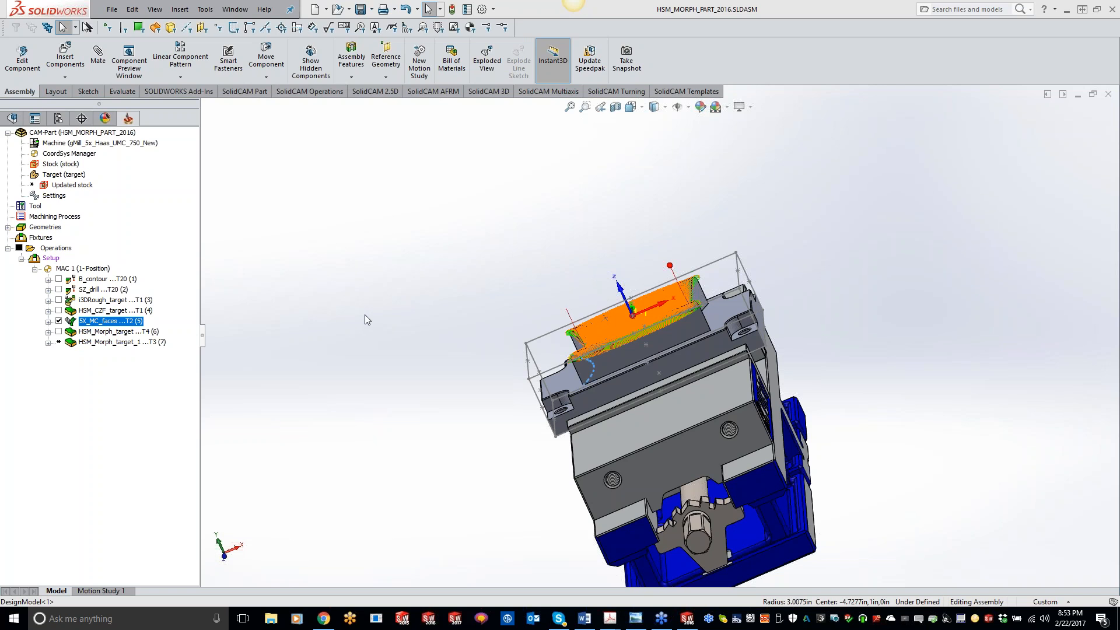
{"action": "middle_click_drag", "start_coordinate": [367, 314], "coordinate": [385, 315]}
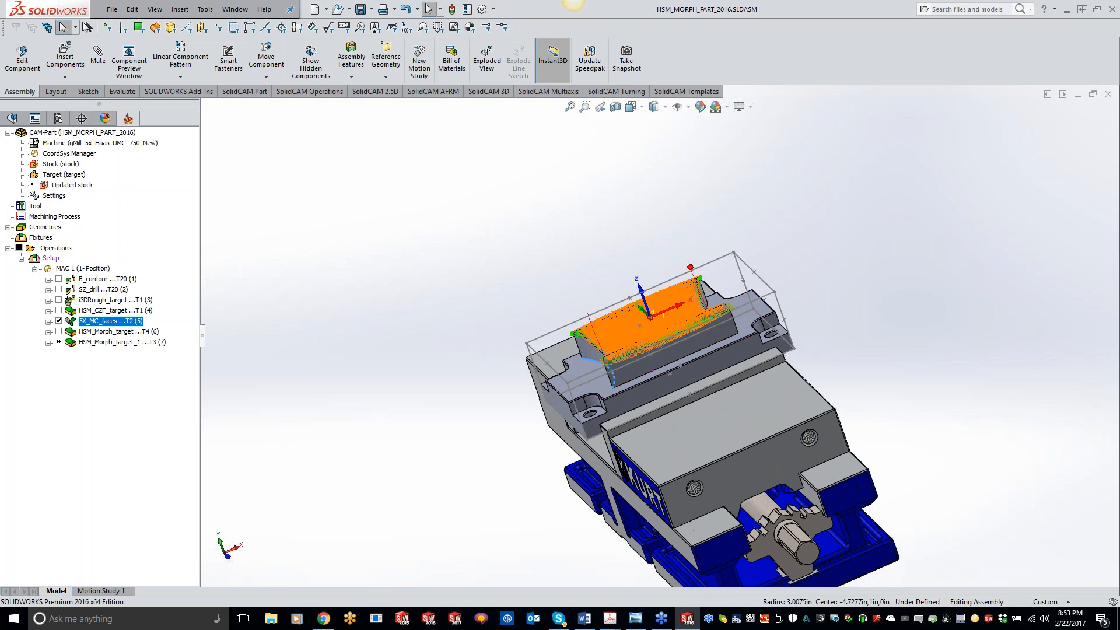
{"action": "scroll", "coordinate": [821, 361], "scroll_direction": "down", "scroll_amount": 2}
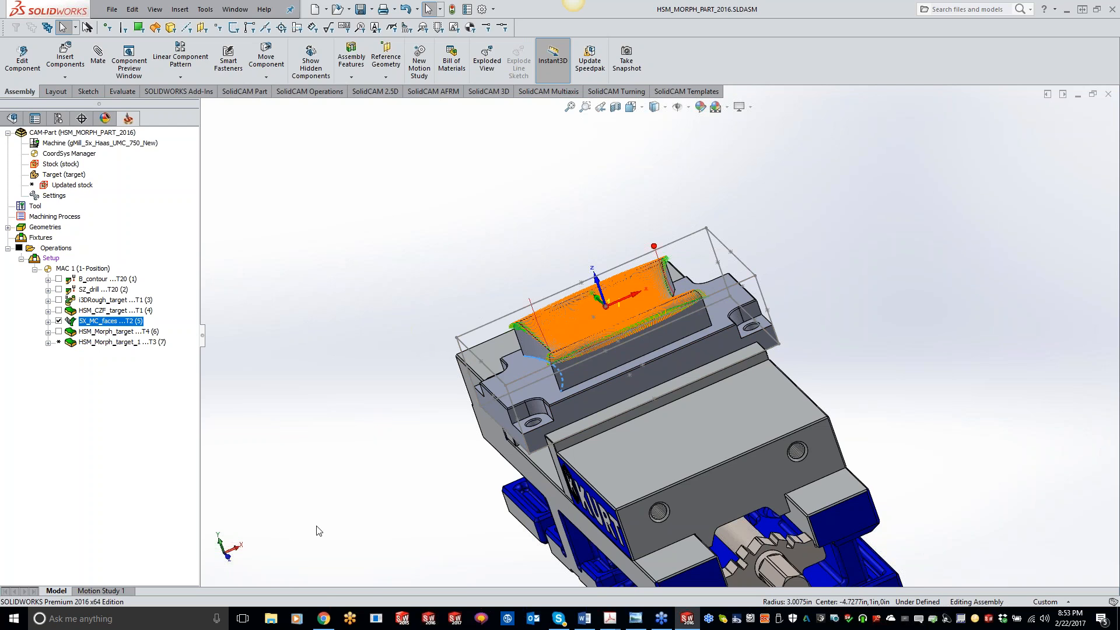
Switch to the web browser and browse the uploaded videos on the SolidCAM University YouTube channel.
{"action": "left_click", "coordinate": [324, 618]}
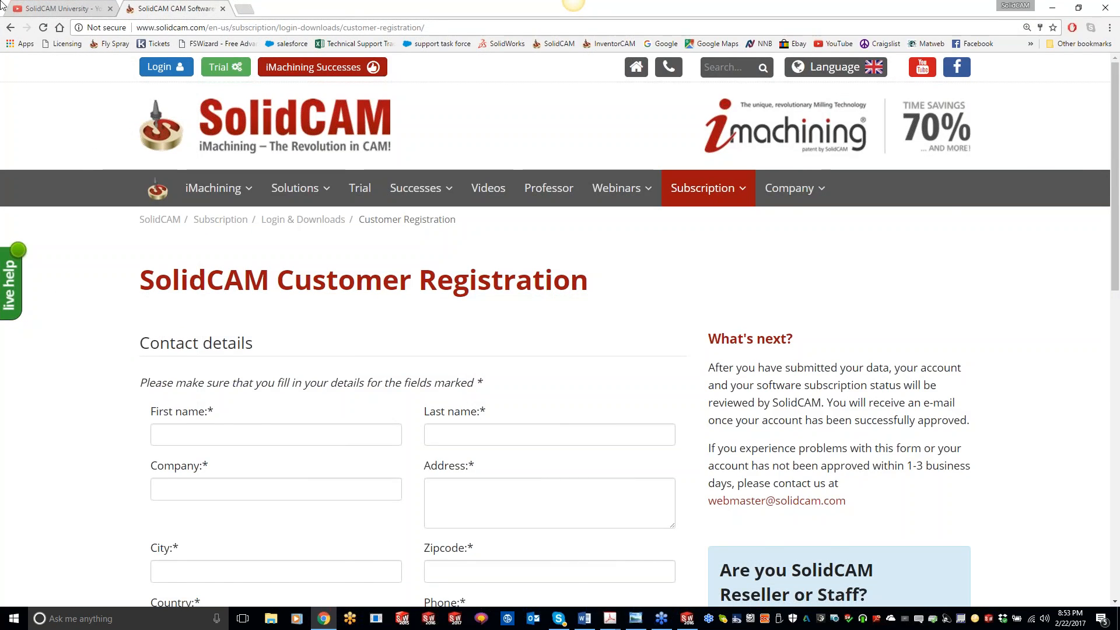
{"action": "left_click", "coordinate": [39, 10]}
{"action": "scroll", "coordinate": [451, 333], "scroll_direction": "up", "scroll_amount": 15}
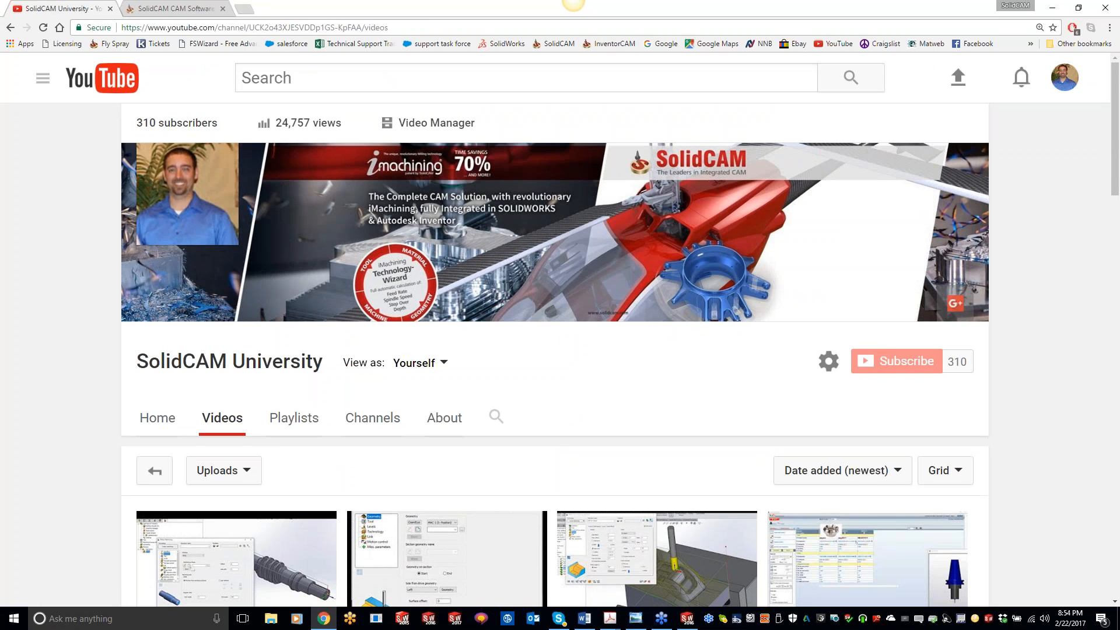
{"action": "scroll", "coordinate": [555, 356], "scroll_direction": "down", "scroll_amount": 2}
{"action": "scroll", "coordinate": [447, 444], "scroll_direction": "down", "scroll_amount": 1}
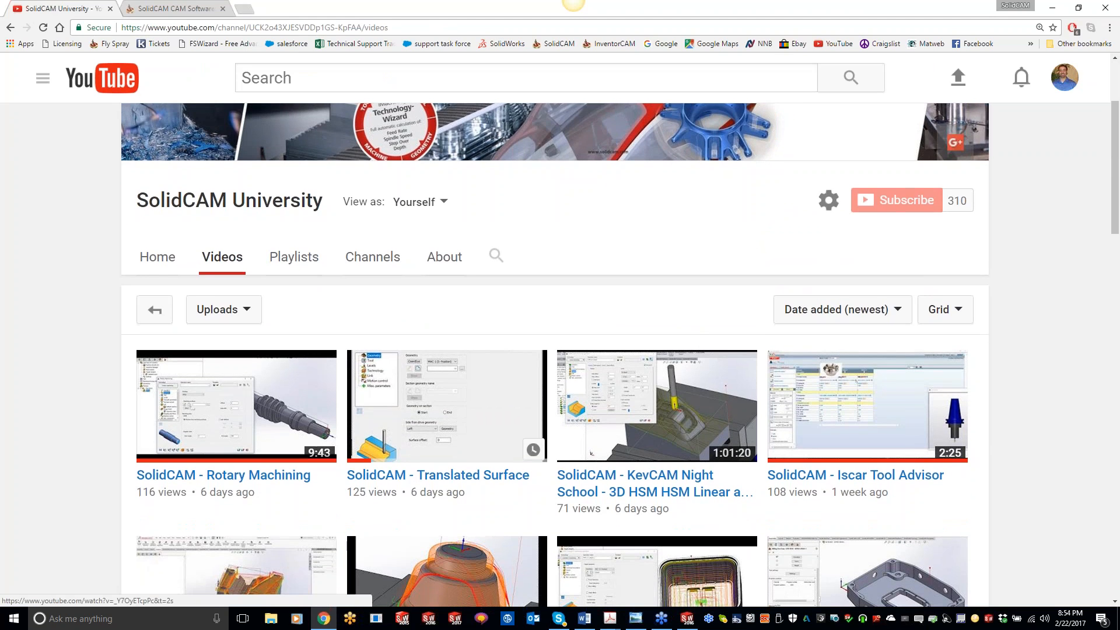
{"action": "scroll", "coordinate": [447, 408], "scroll_direction": "down", "scroll_amount": 1}
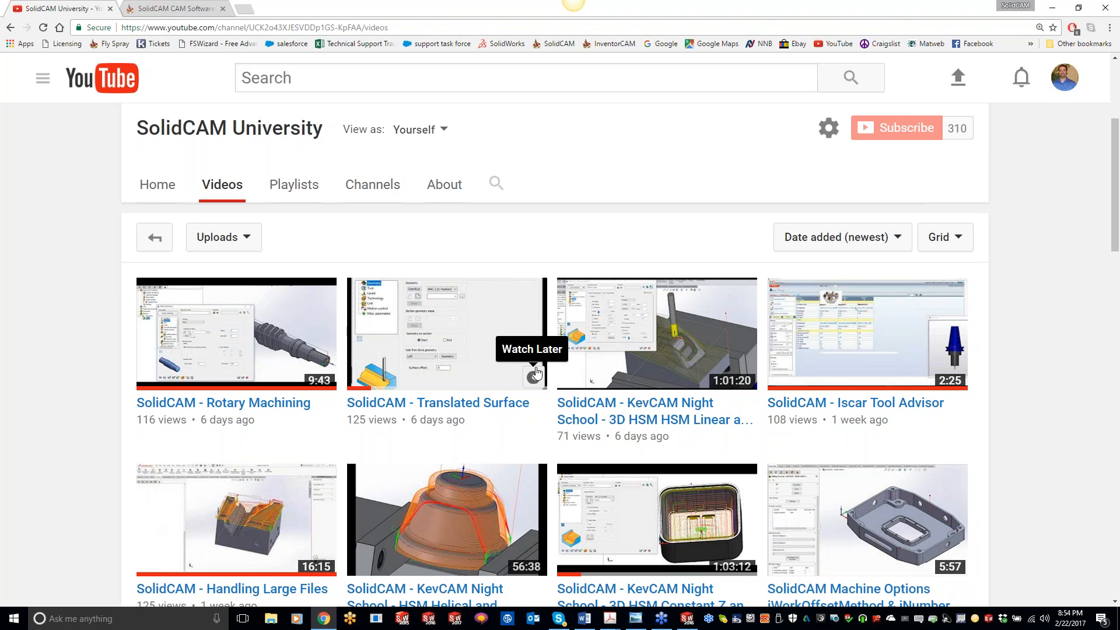
{"action": "scroll", "coordinate": [533, 375], "scroll_direction": "down", "scroll_amount": 1}
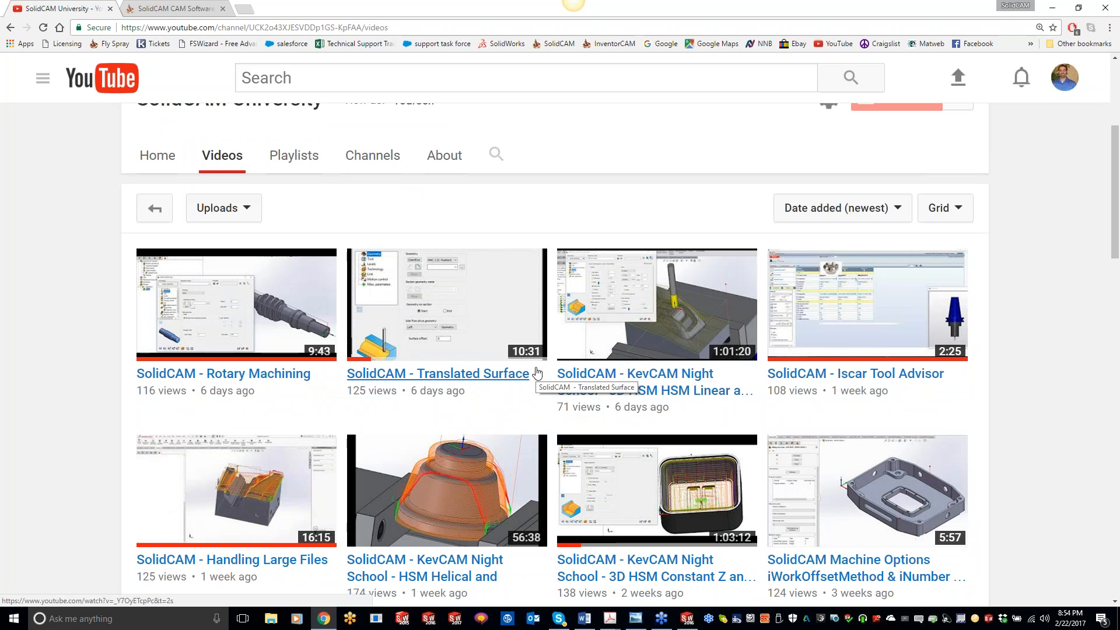